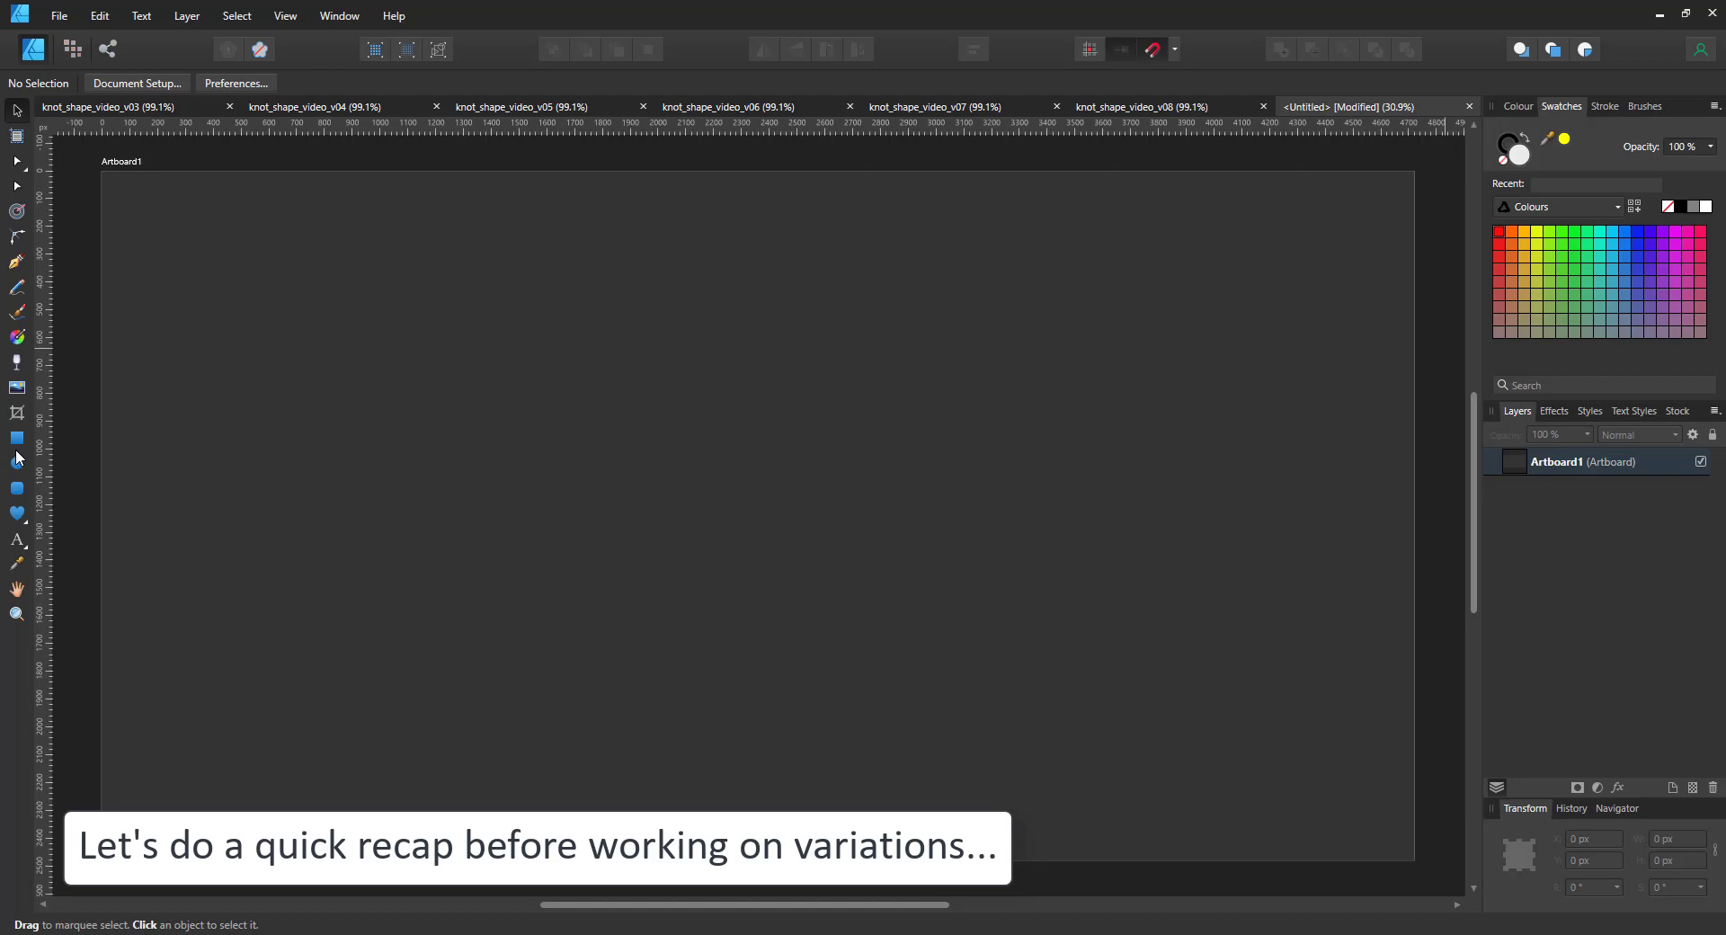
Draw a thin horizontal bar about 1879 by 116 px near the artboard's centre and convert it to curves.
left_click(16, 440)
left_click_drag(622, 436, 1146, 468)
key("v")
left_click_drag(840, 447, 796, 520)
left_click(978, 83)
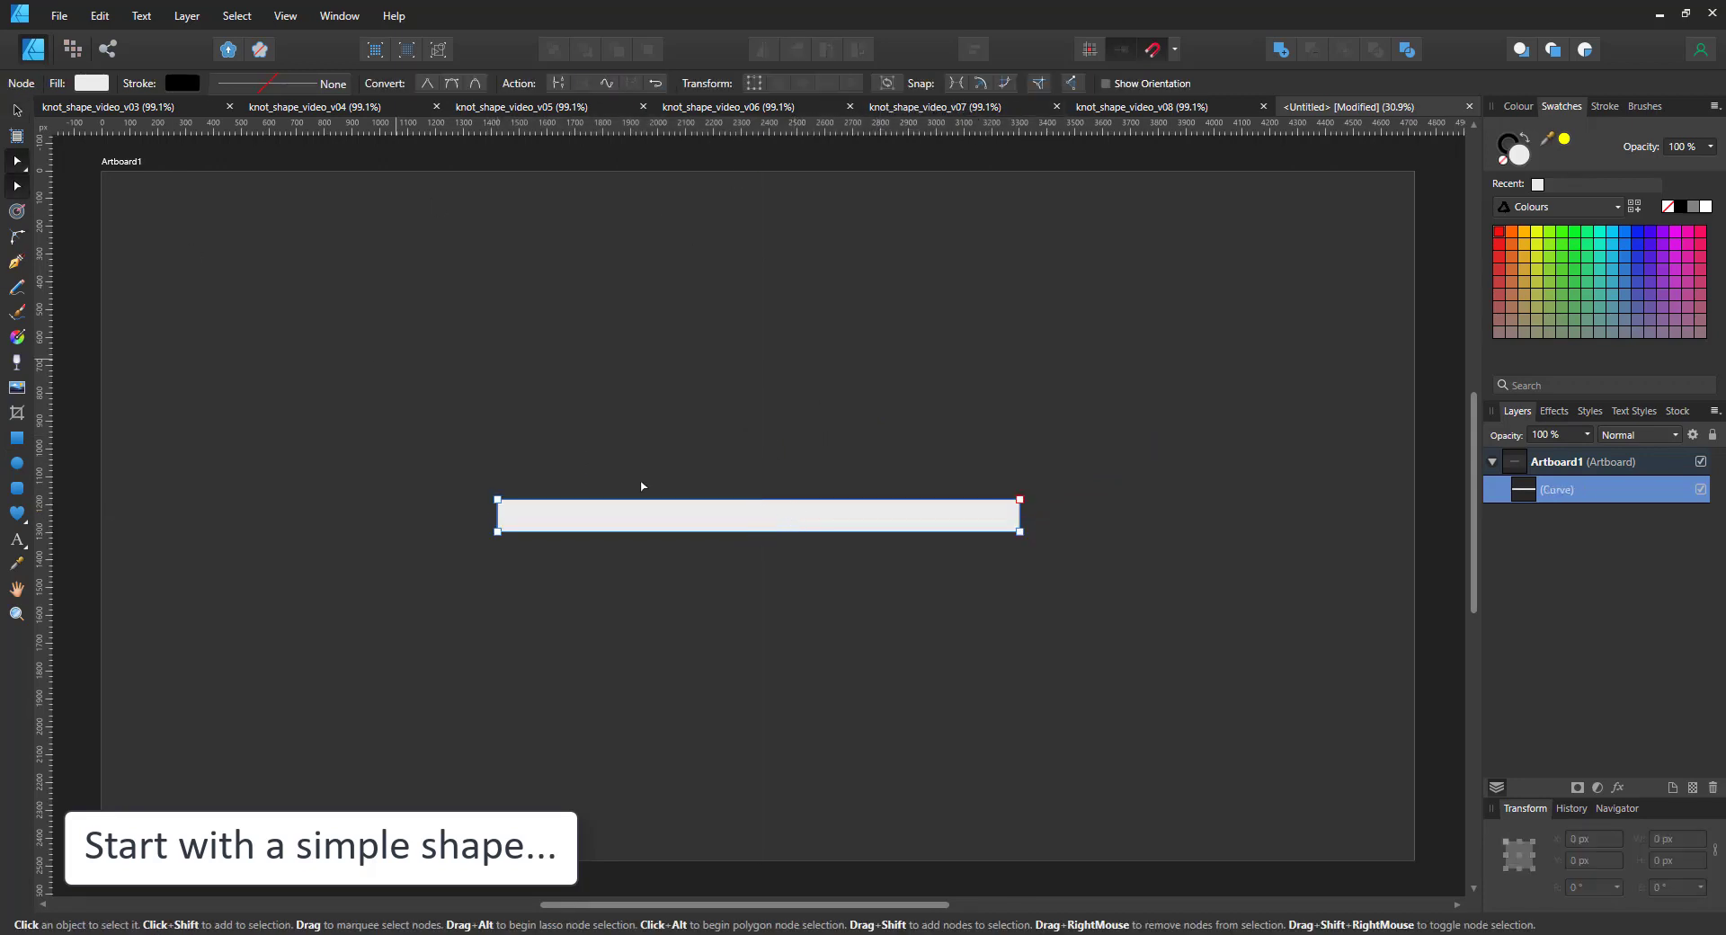
Bend the bar's upper and lower edges into a smooth S-shaped wave, tapering through the middle.
left_click_drag(423, 440, 690, 626)
left_click_drag(642, 499, 617, 450)
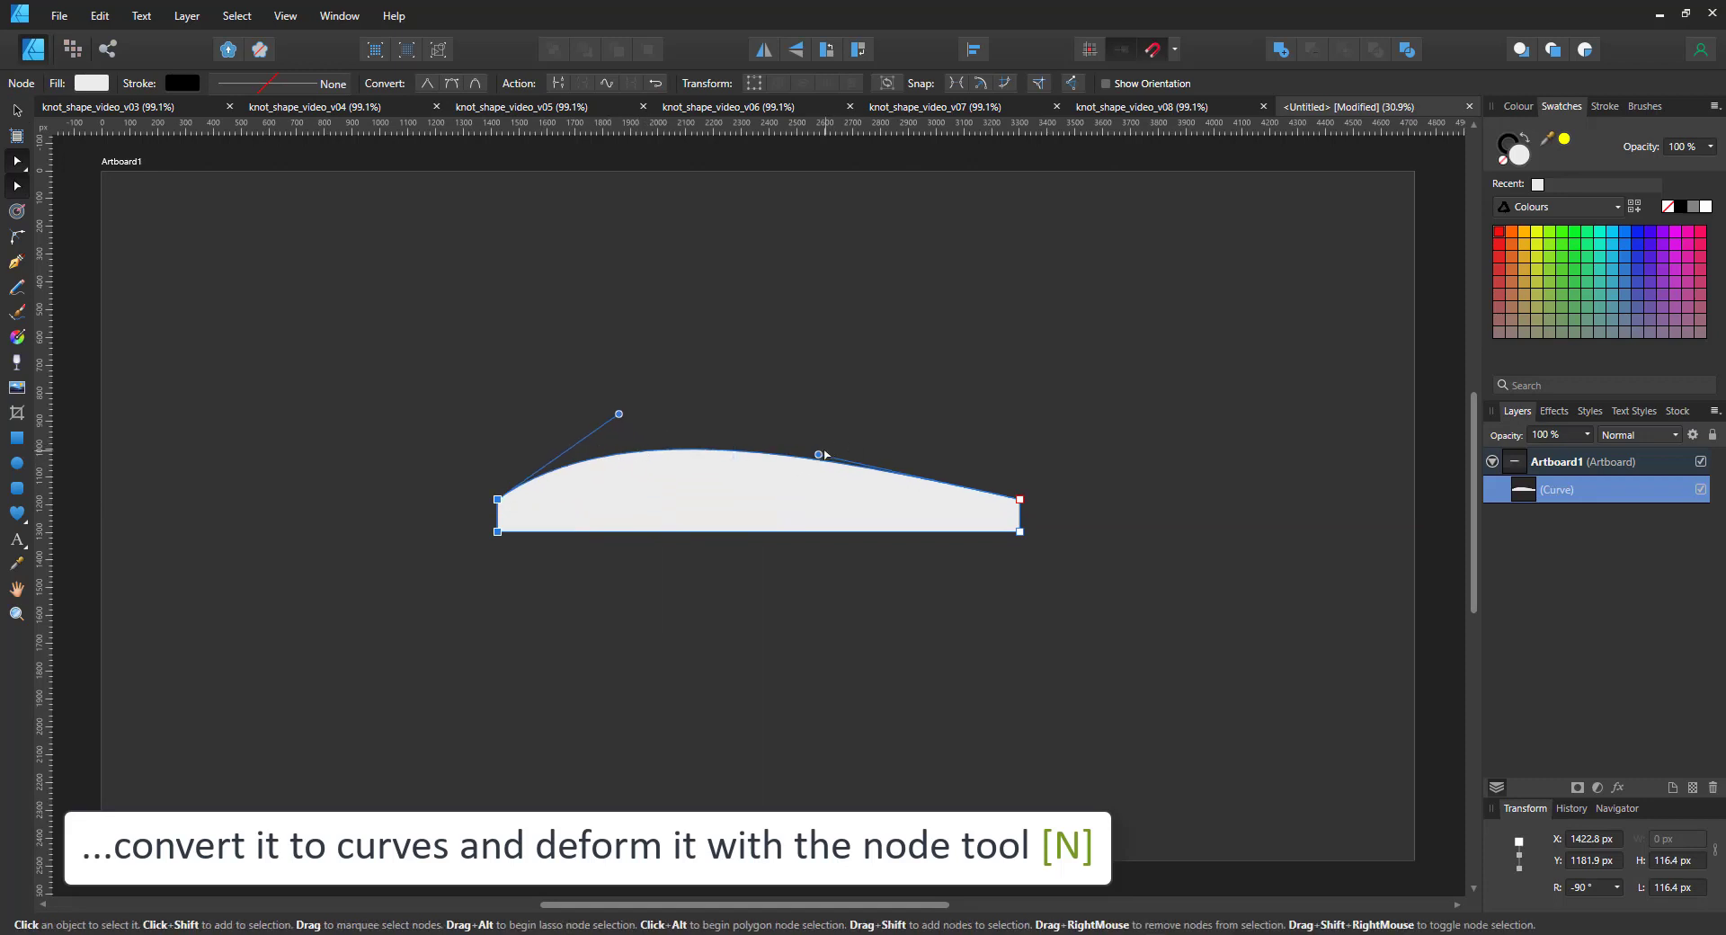
left_click_drag(819, 455, 773, 586)
left_click_drag(562, 530, 559, 503)
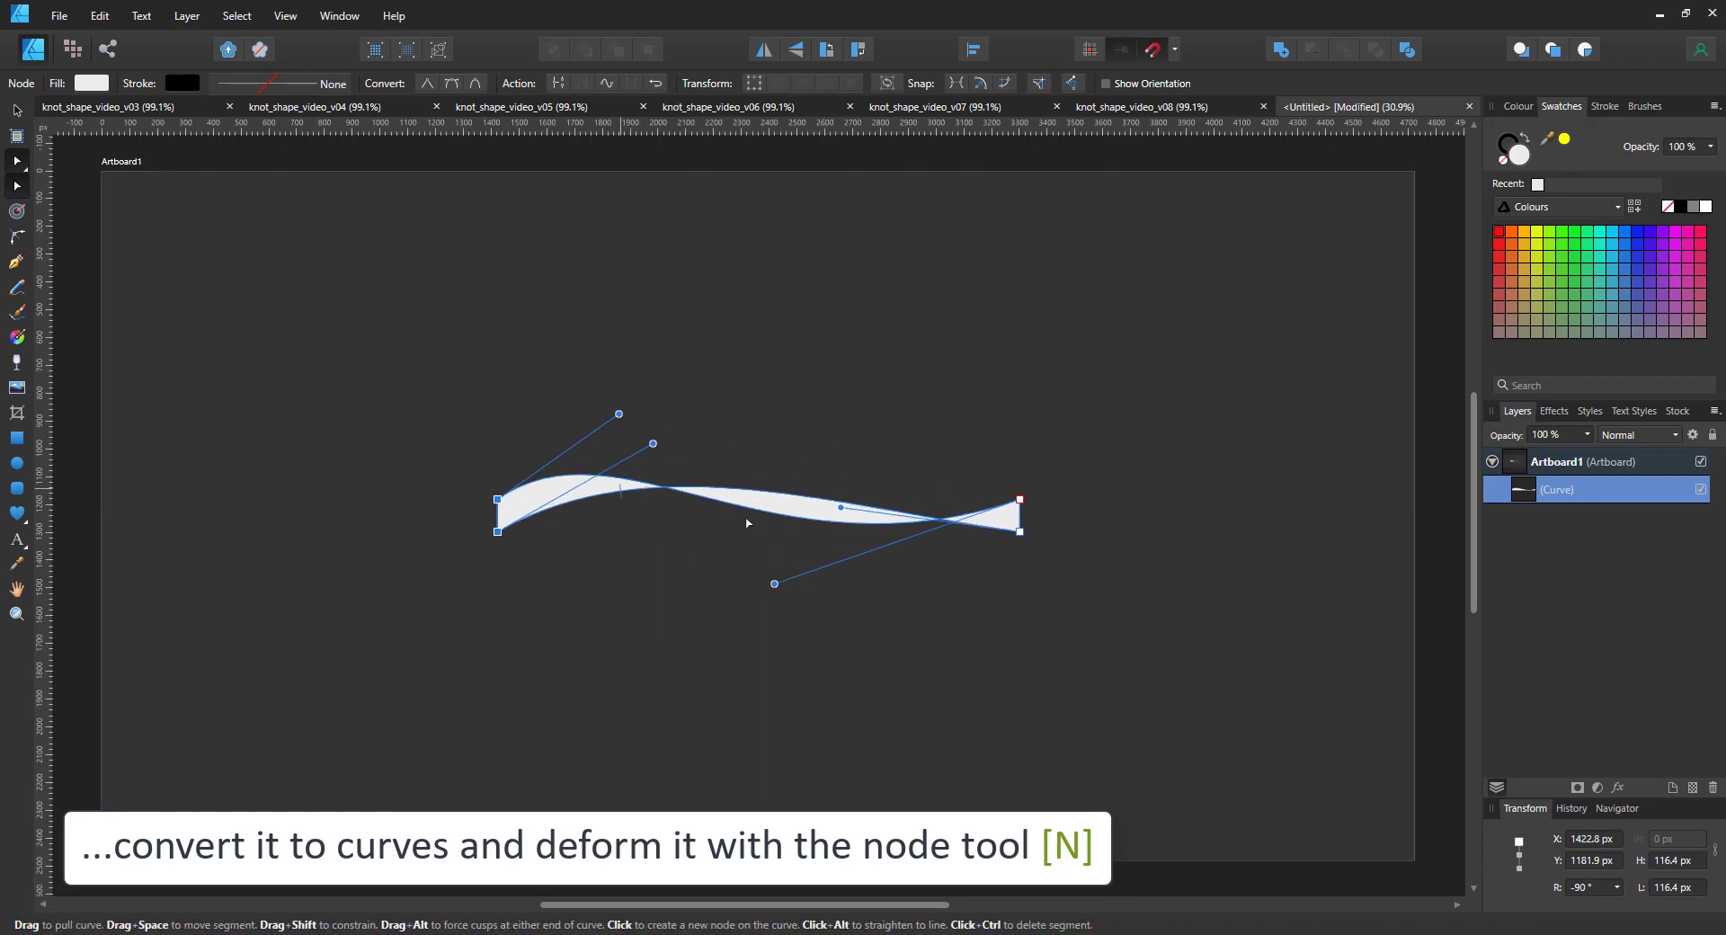
mouse_move(840, 508)
left_mouse_down()
mouse_move(821, 624)
mouse_move(763, 586)
mouse_move(798, 605)
mouse_move(781, 601)
left_mouse_up()
left_click_drag(949, 436, 1072, 527)
left_click_drag(774, 585, 761, 607)
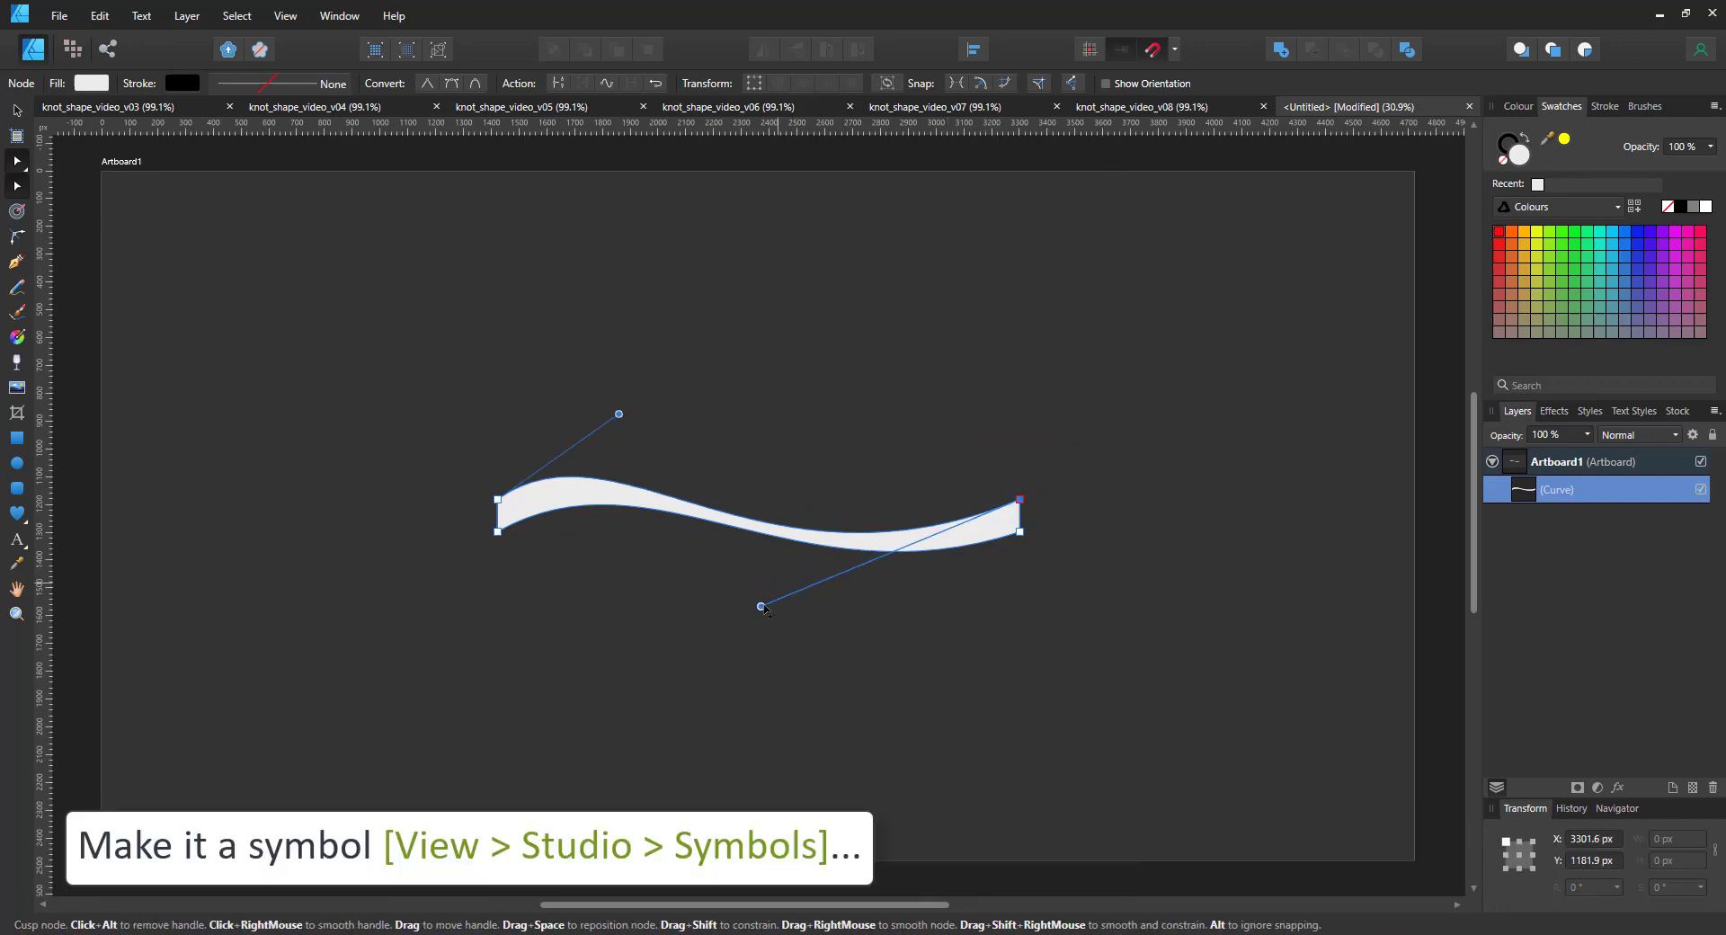
Show the Symbols panel and create a symbol from the wavy curve.
left_click(17, 111)
left_click(285, 15)
mouse_move(154, 319)
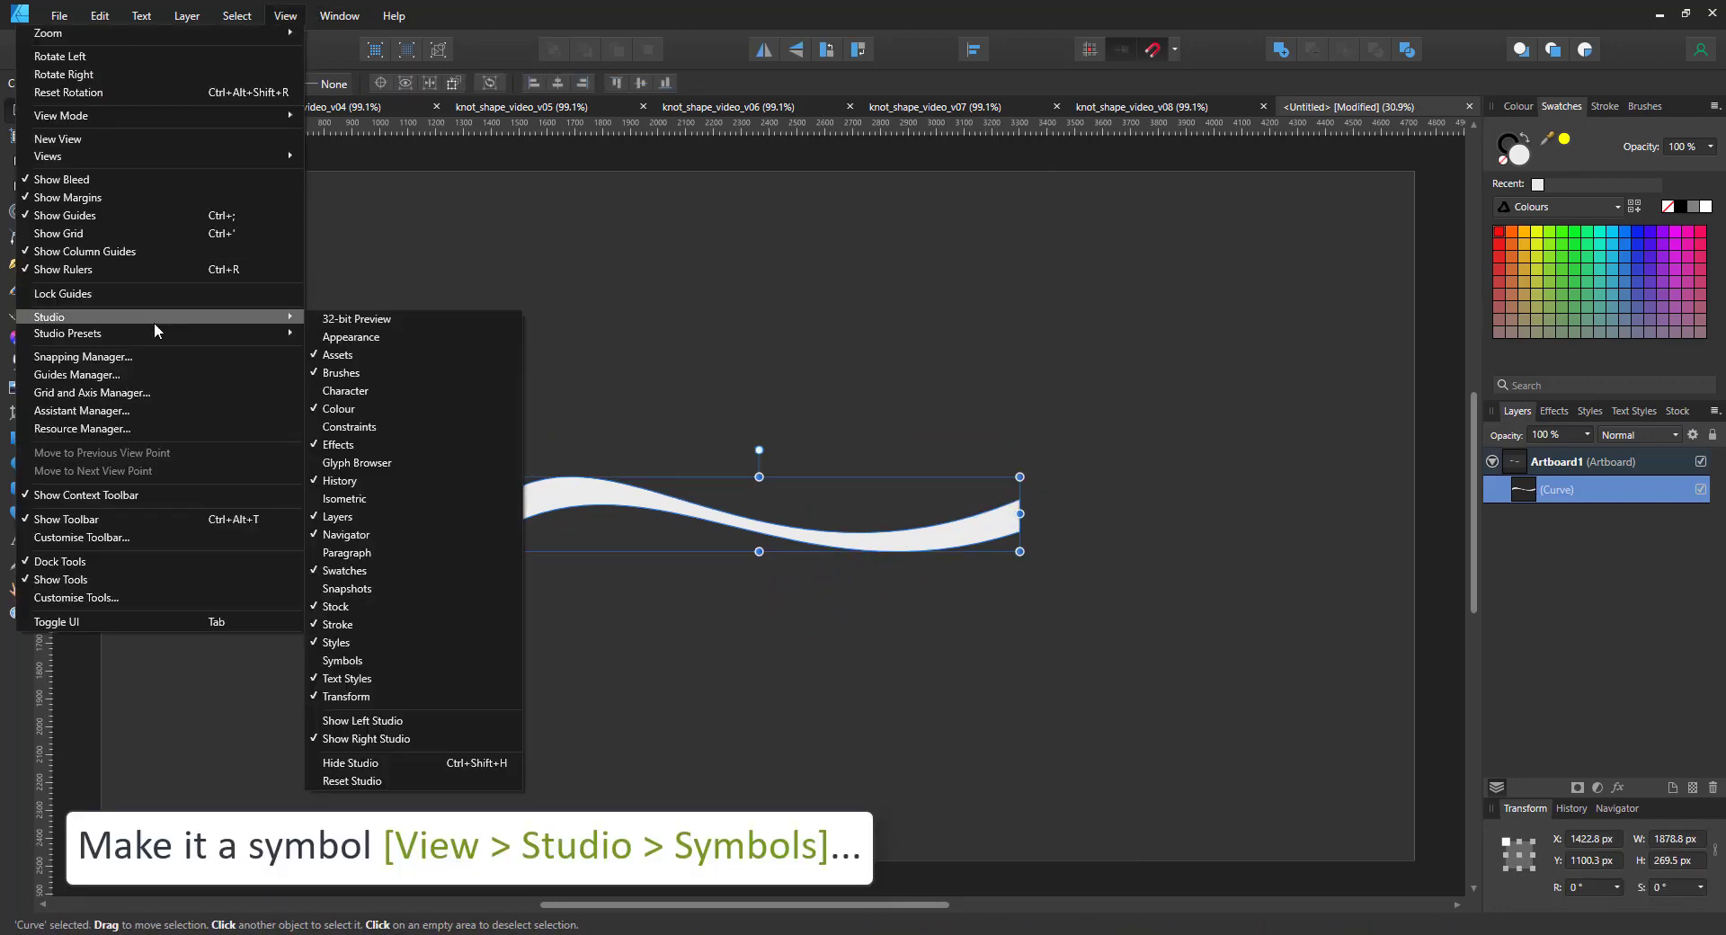
left_click(359, 662)
left_click(1261, 154)
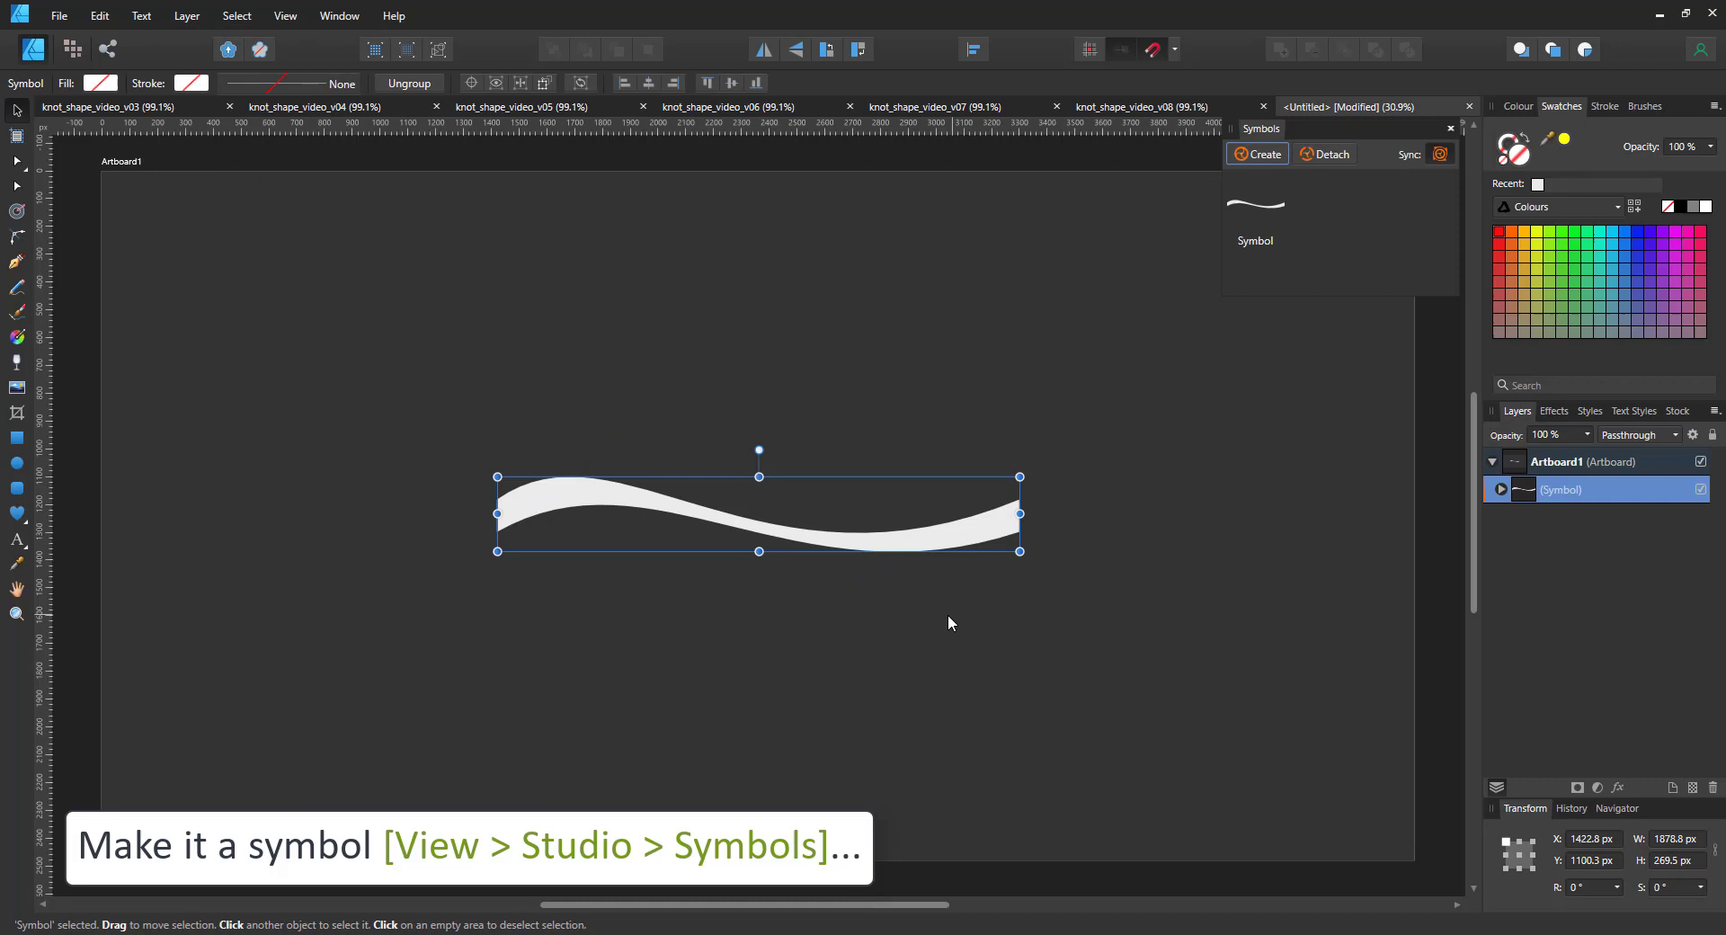
Duplicate the symbol, rotate the copy by 360/12 degrees, and repeat the duplication until twelve instances form a full circle.
key("ctrl+j")
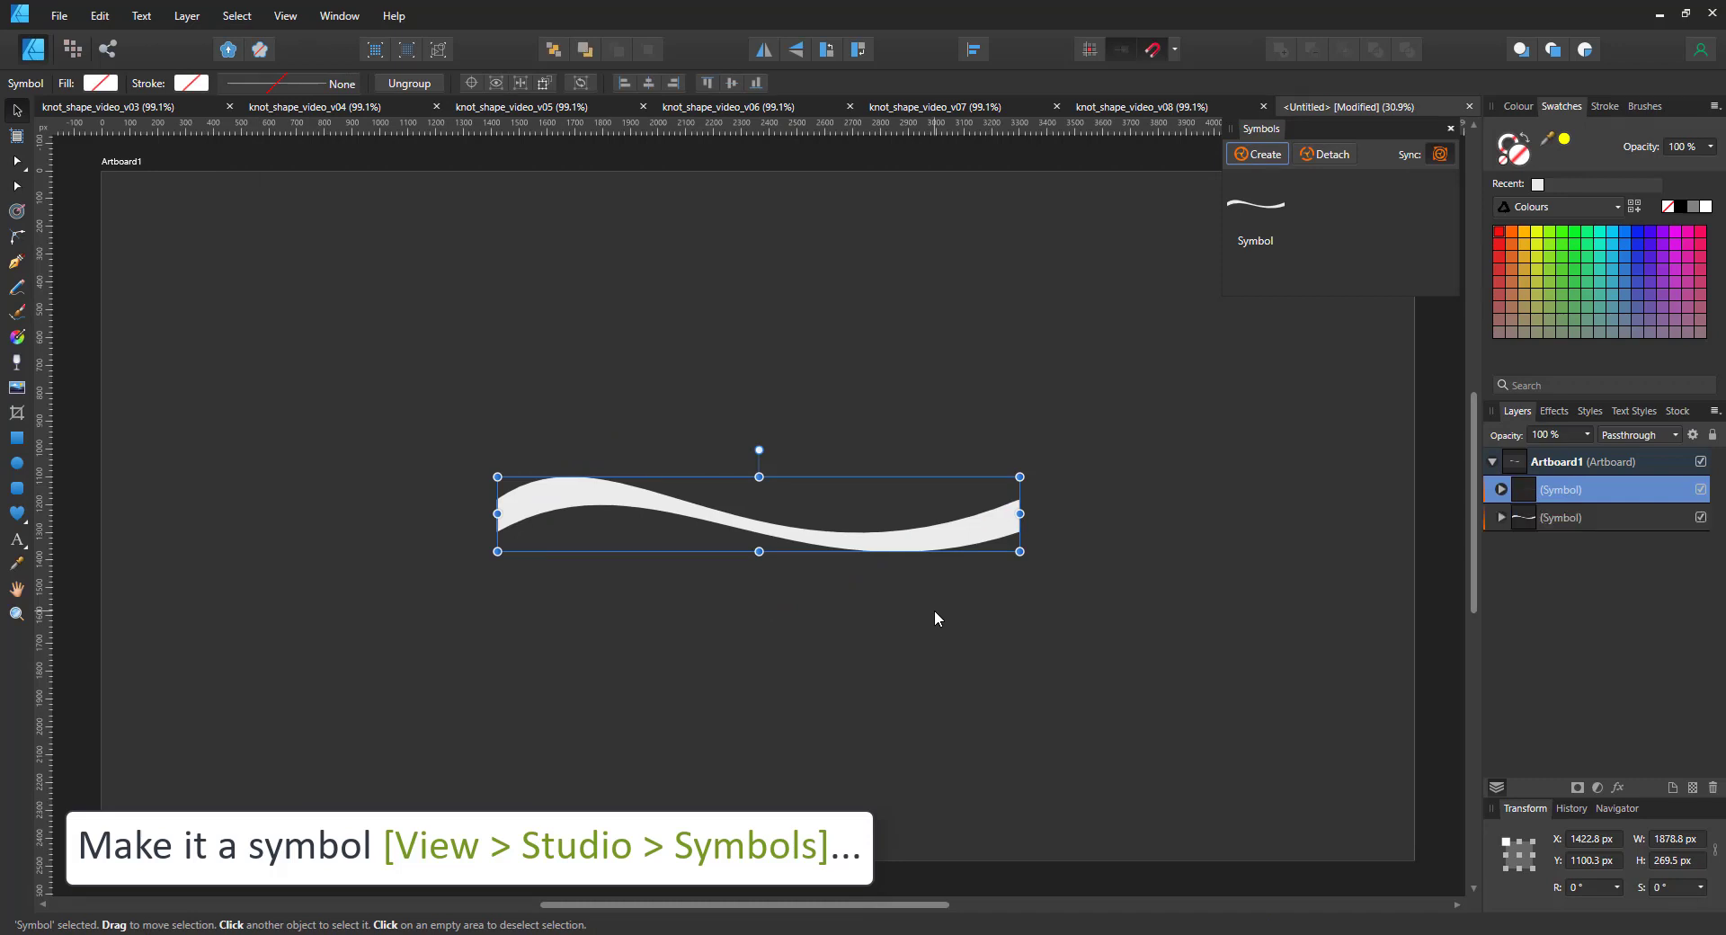
left_click(1586, 888)
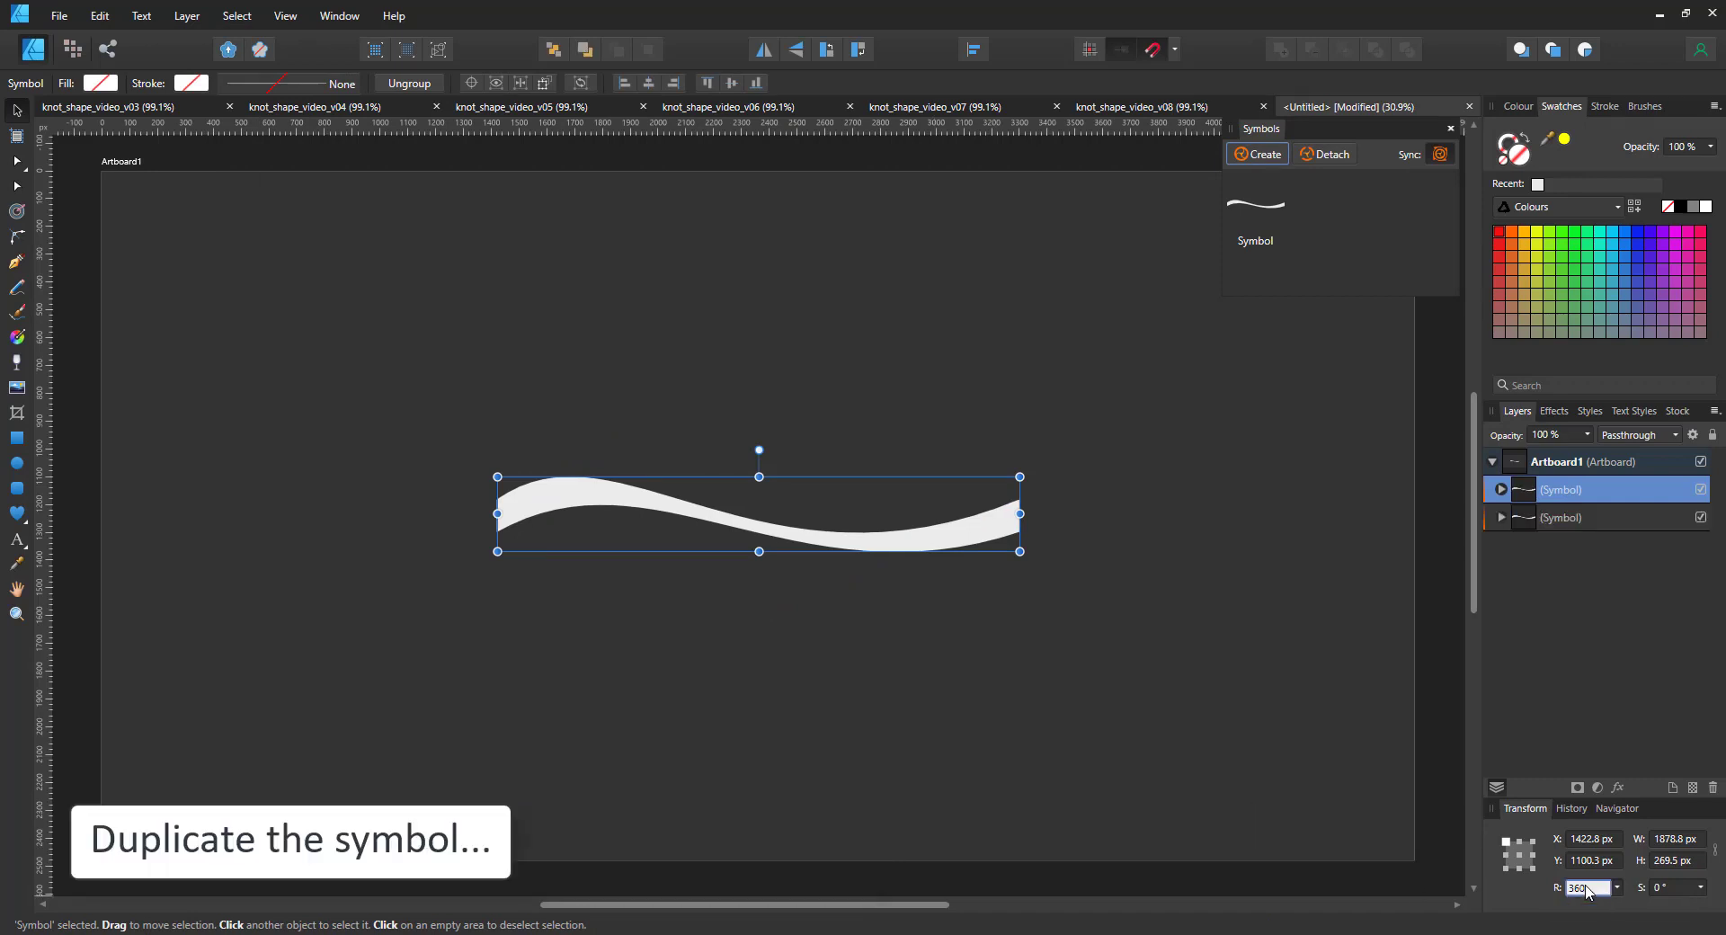
key("Return")
type("360/12")
key("Return")
key("ctrl+j")
key("ctrl+j")
key("ctrl+j")
key("ctrl+j")
key("ctrl+j")
key("ctrl+j")
key("ctrl+j")
key("ctrl+j")
key("ctrl+j")
key("ctrl+j")
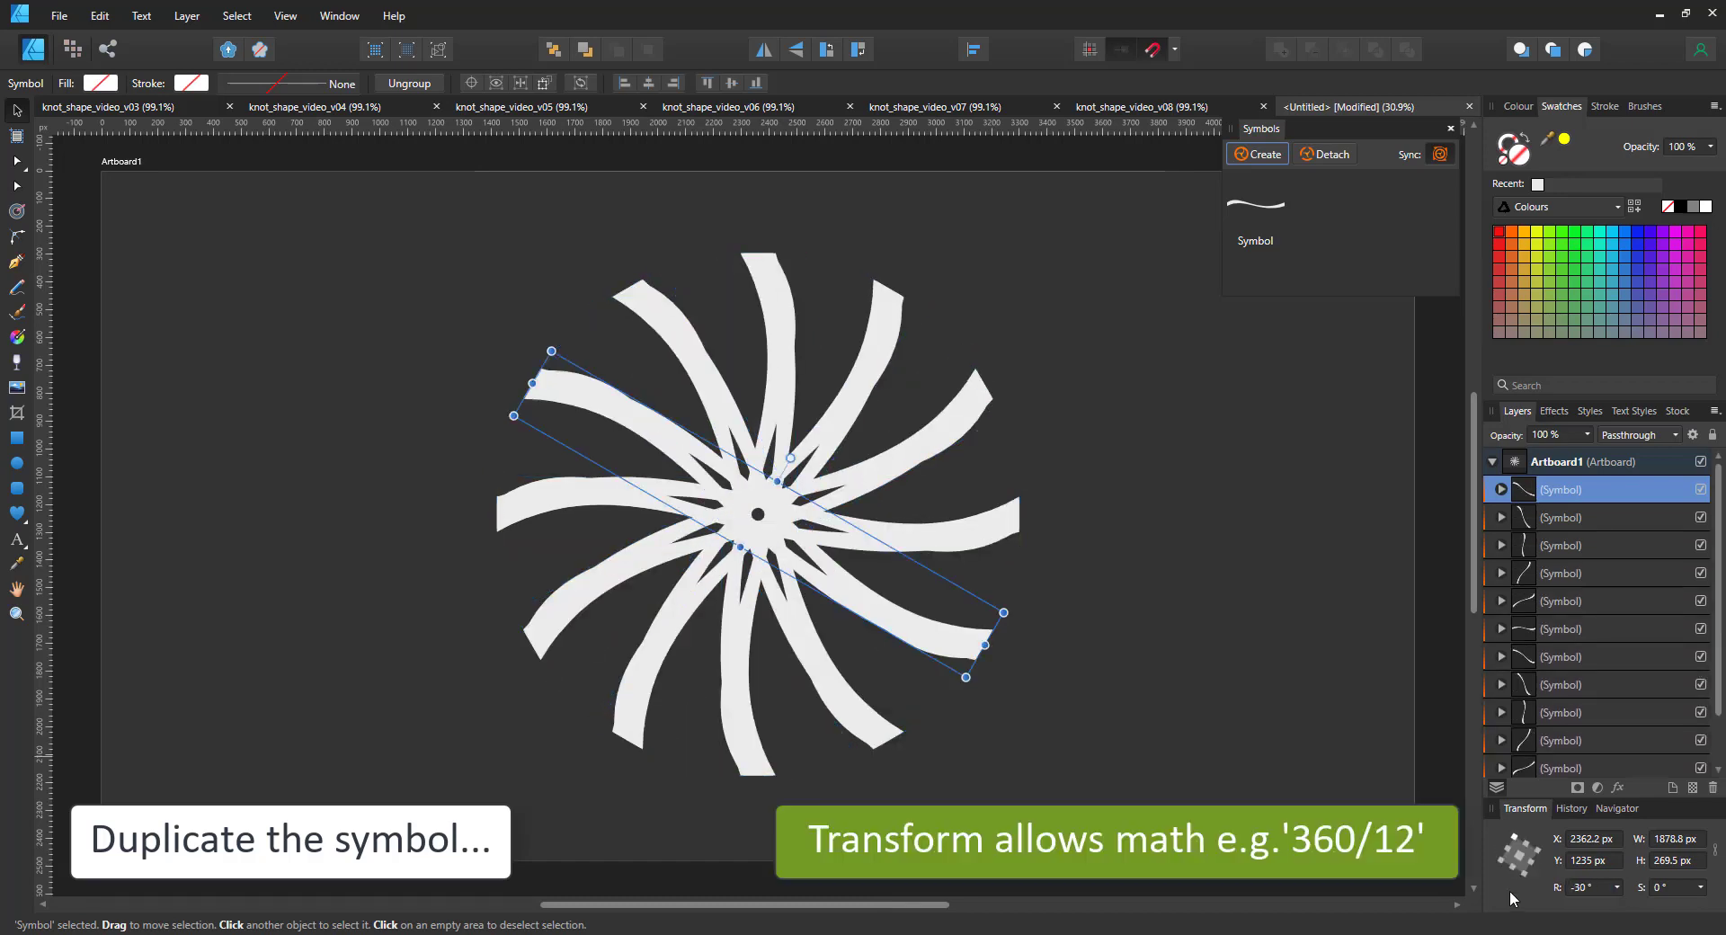
Shift the curve inside the lowest symbol upward and enlarge it around its centre to about 2334 by 347 px.
key("ctrl+a")
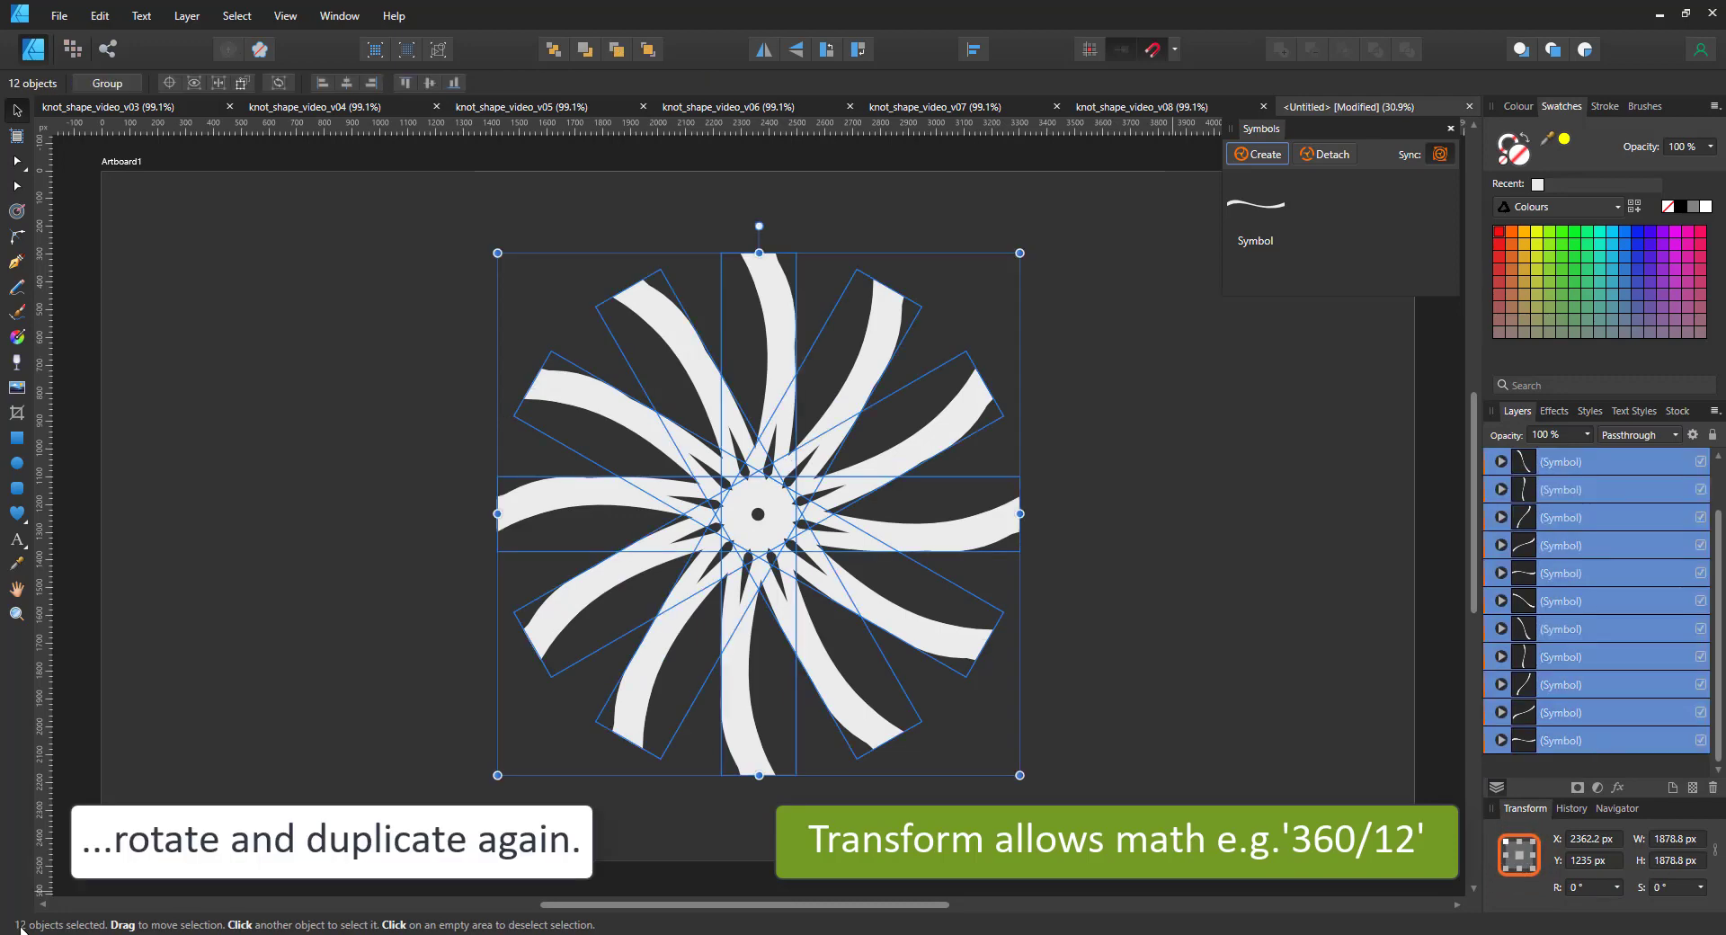
left_click(1500, 740)
left_click(1562, 771)
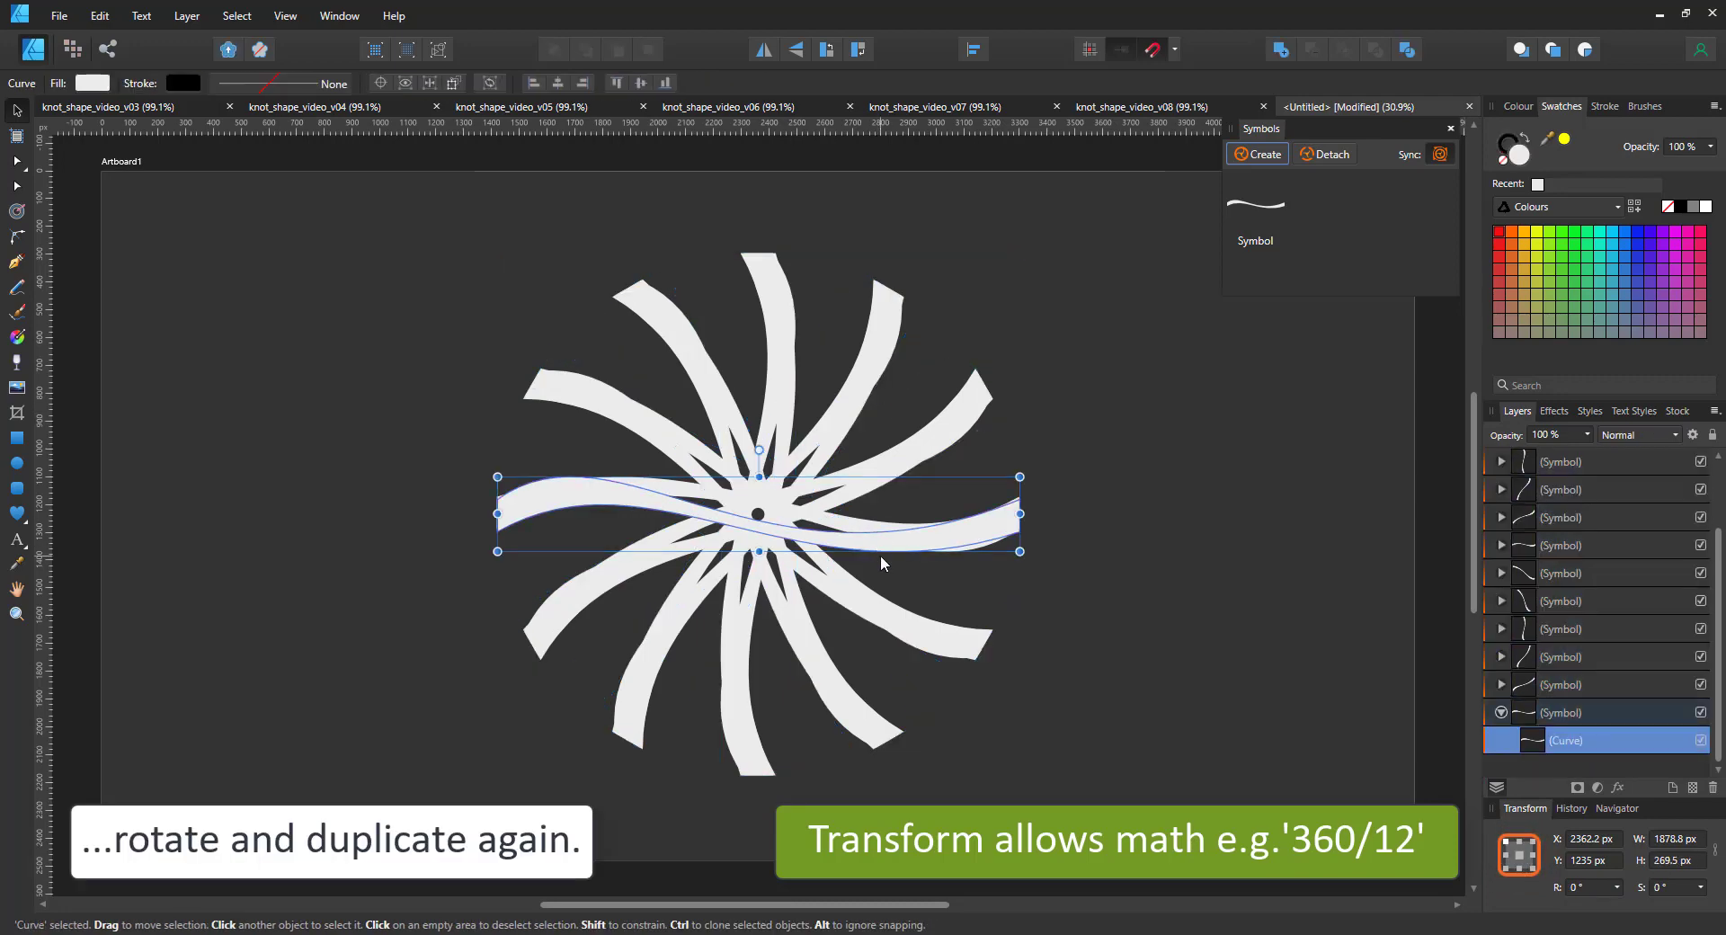
left_click_drag(880, 545, 877, 444)
left_click_drag(1020, 413, 1082, 427)
left_click_drag(758, 389, 759, 377)
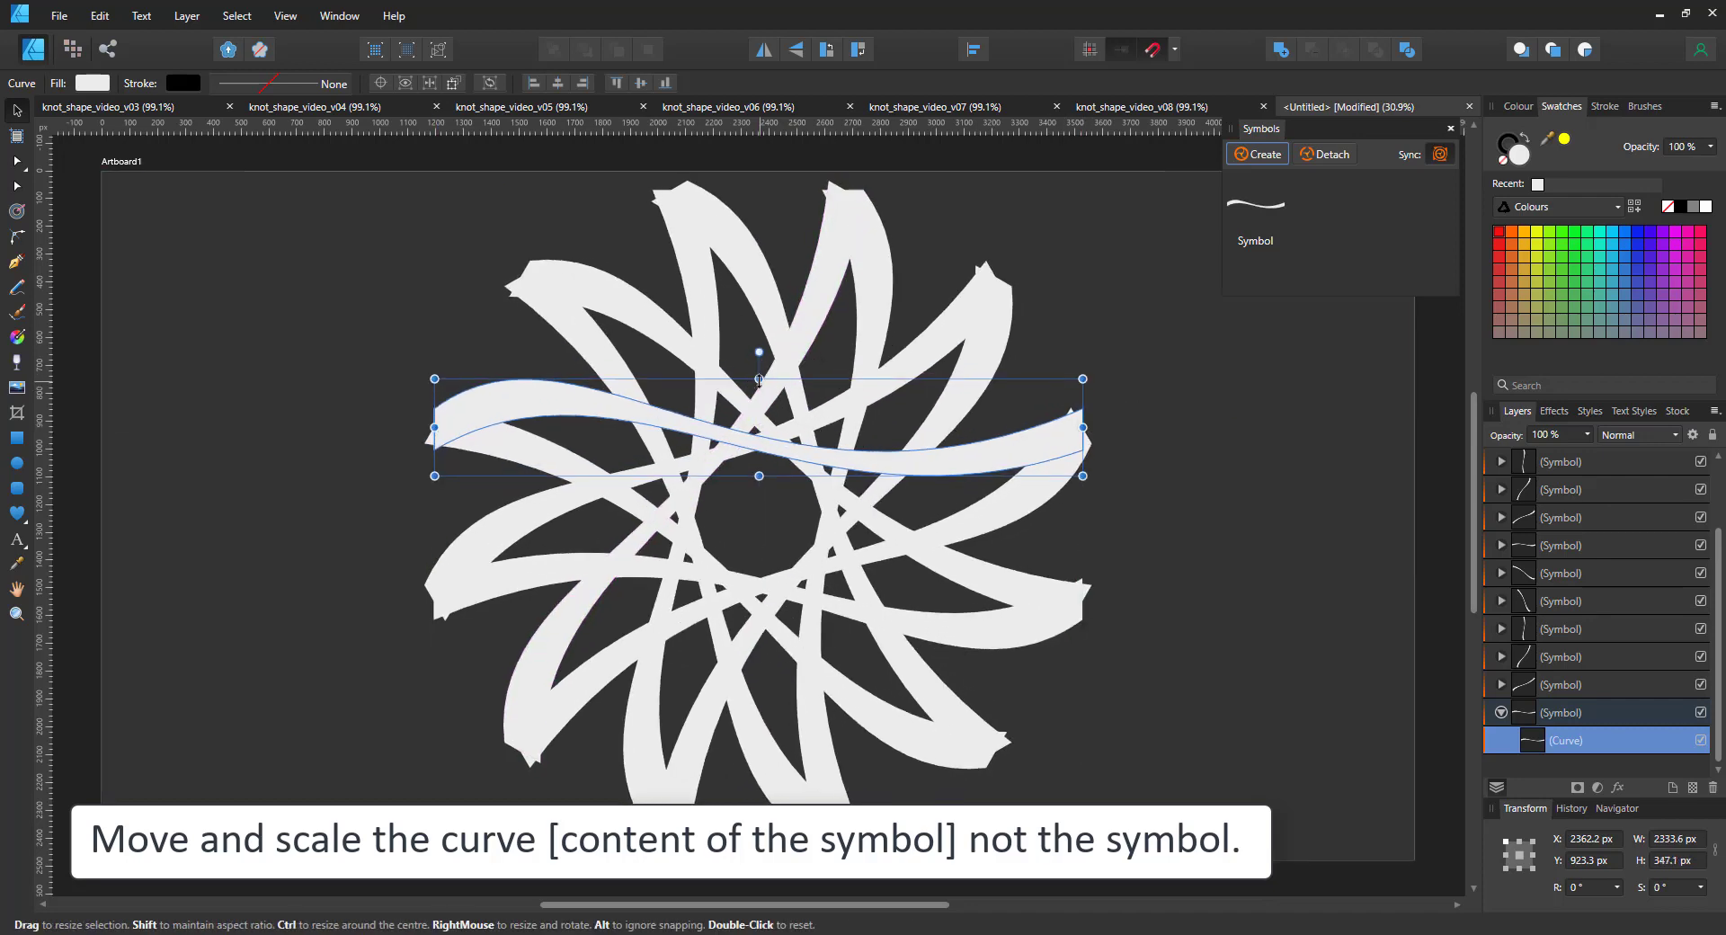
Give the curve inside the symbol a linear gradient fill with mid-grey ends and a white middle stop.
left_click(1070, 447)
left_click(1564, 740)
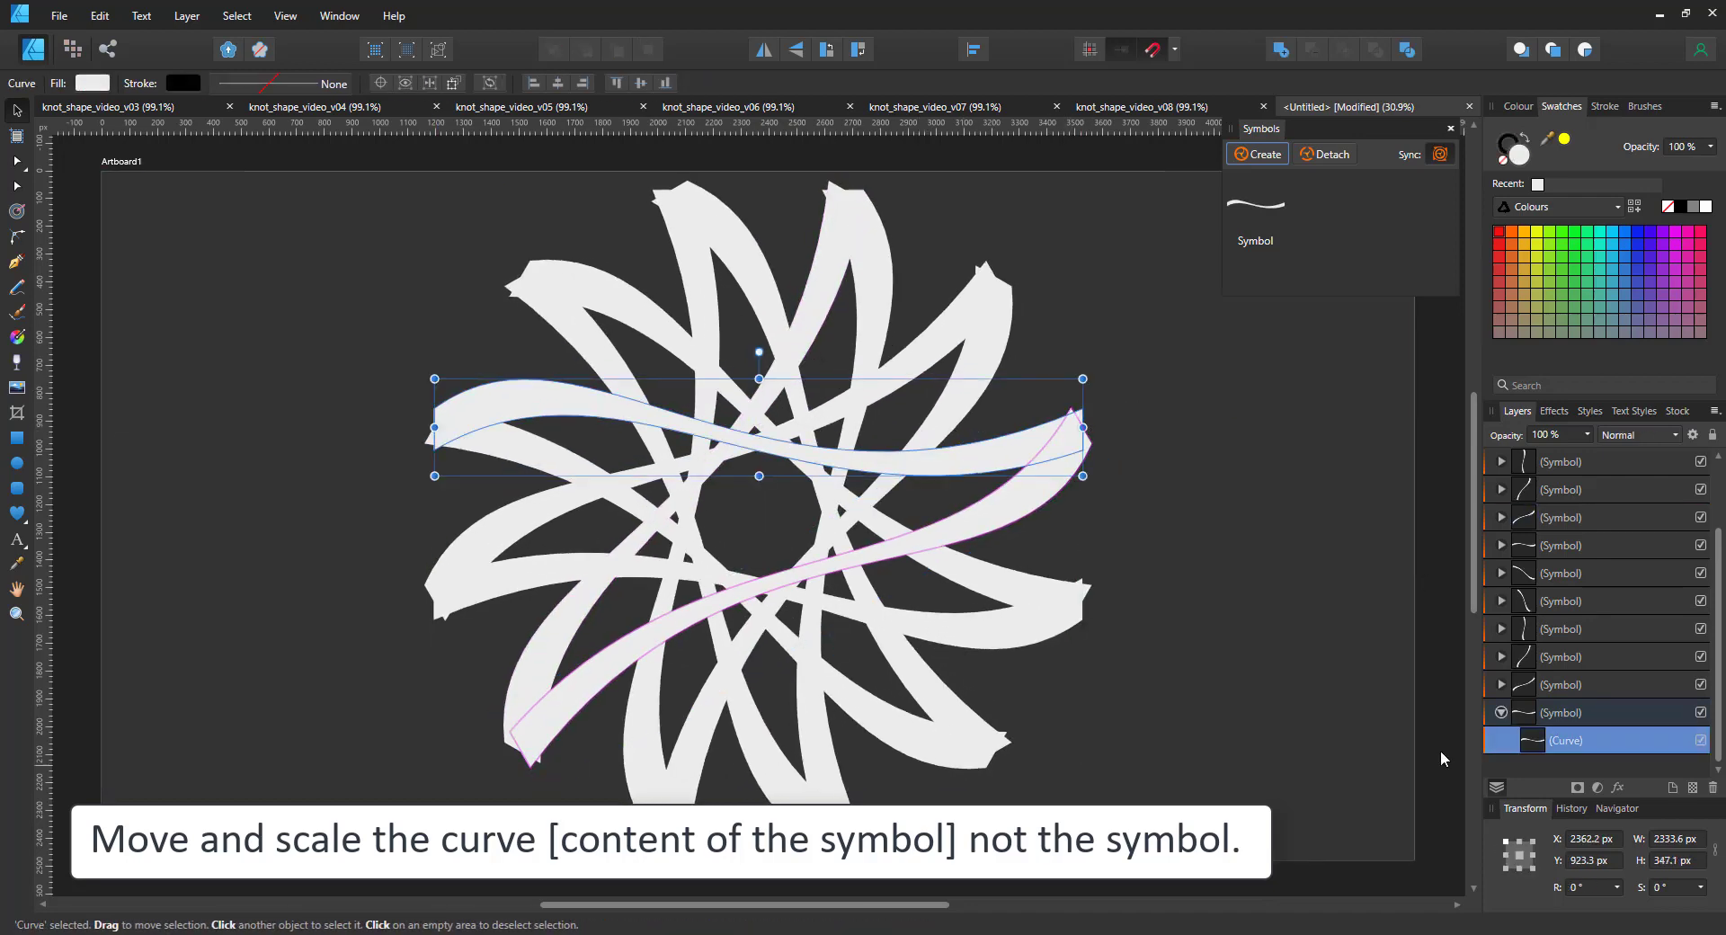
left_click(16, 337)
left_click_drag(990, 456, 533, 407)
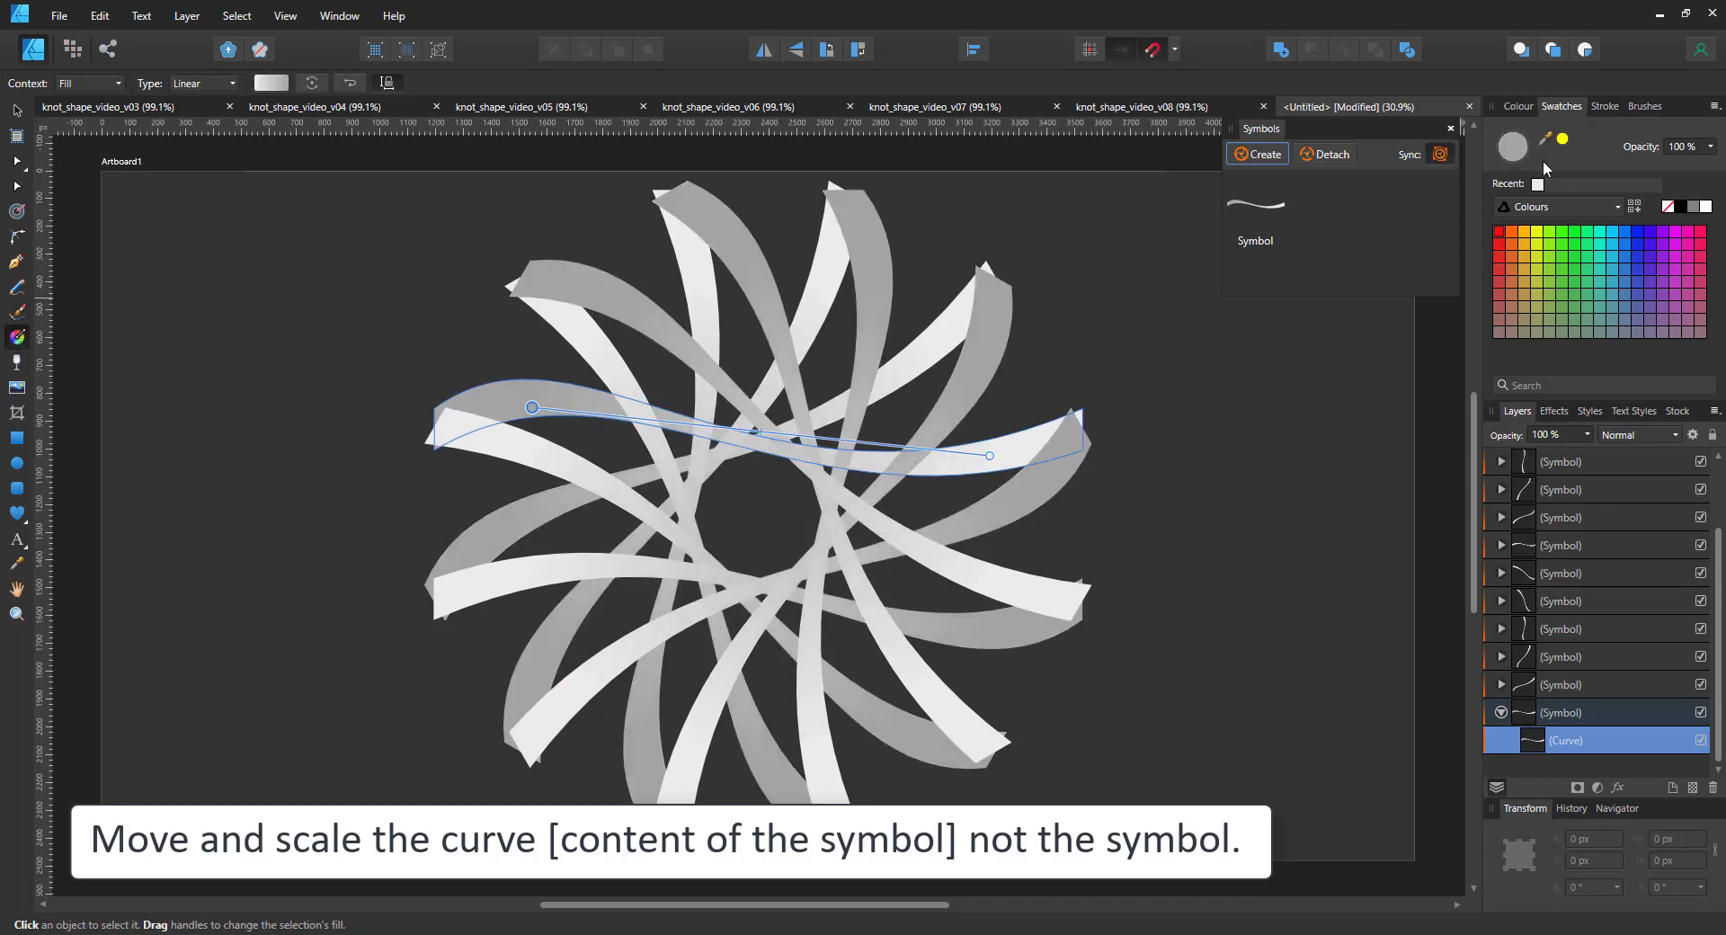
left_click(1691, 210)
left_click(785, 434)
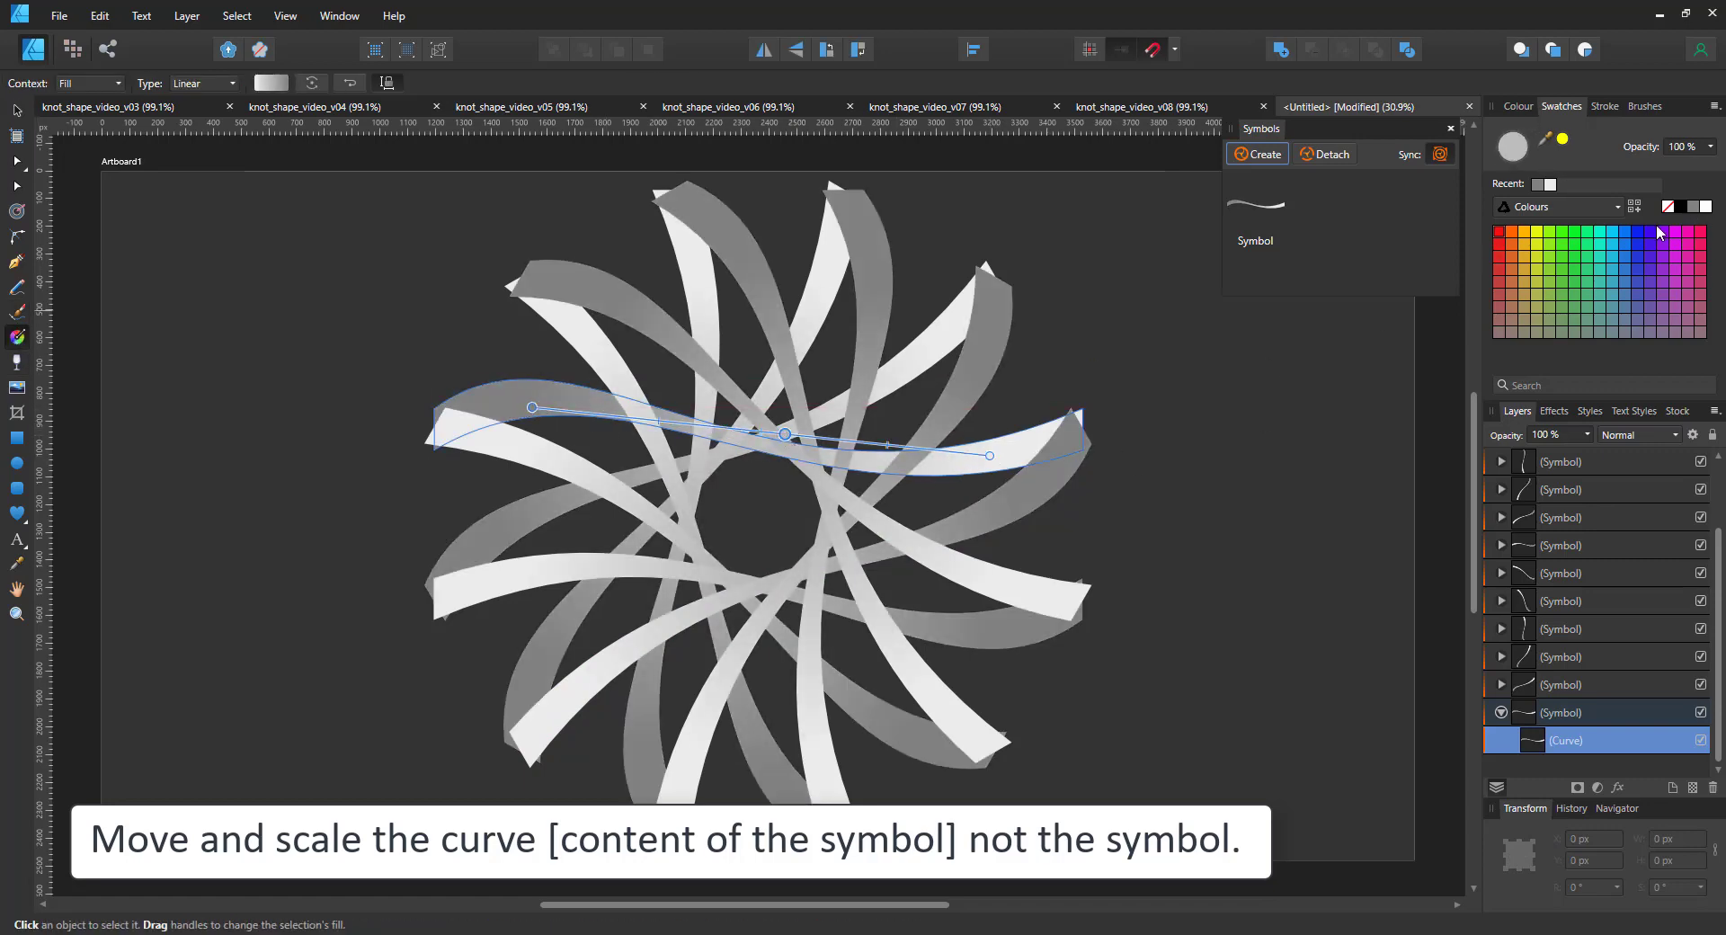
left_click(1707, 207)
left_click(990, 456)
left_click(1693, 207)
Spread the gradient's end stops toward the ribbon's ends and shift the white stop toward the middle.
left_click_drag(990, 456, 1058, 449)
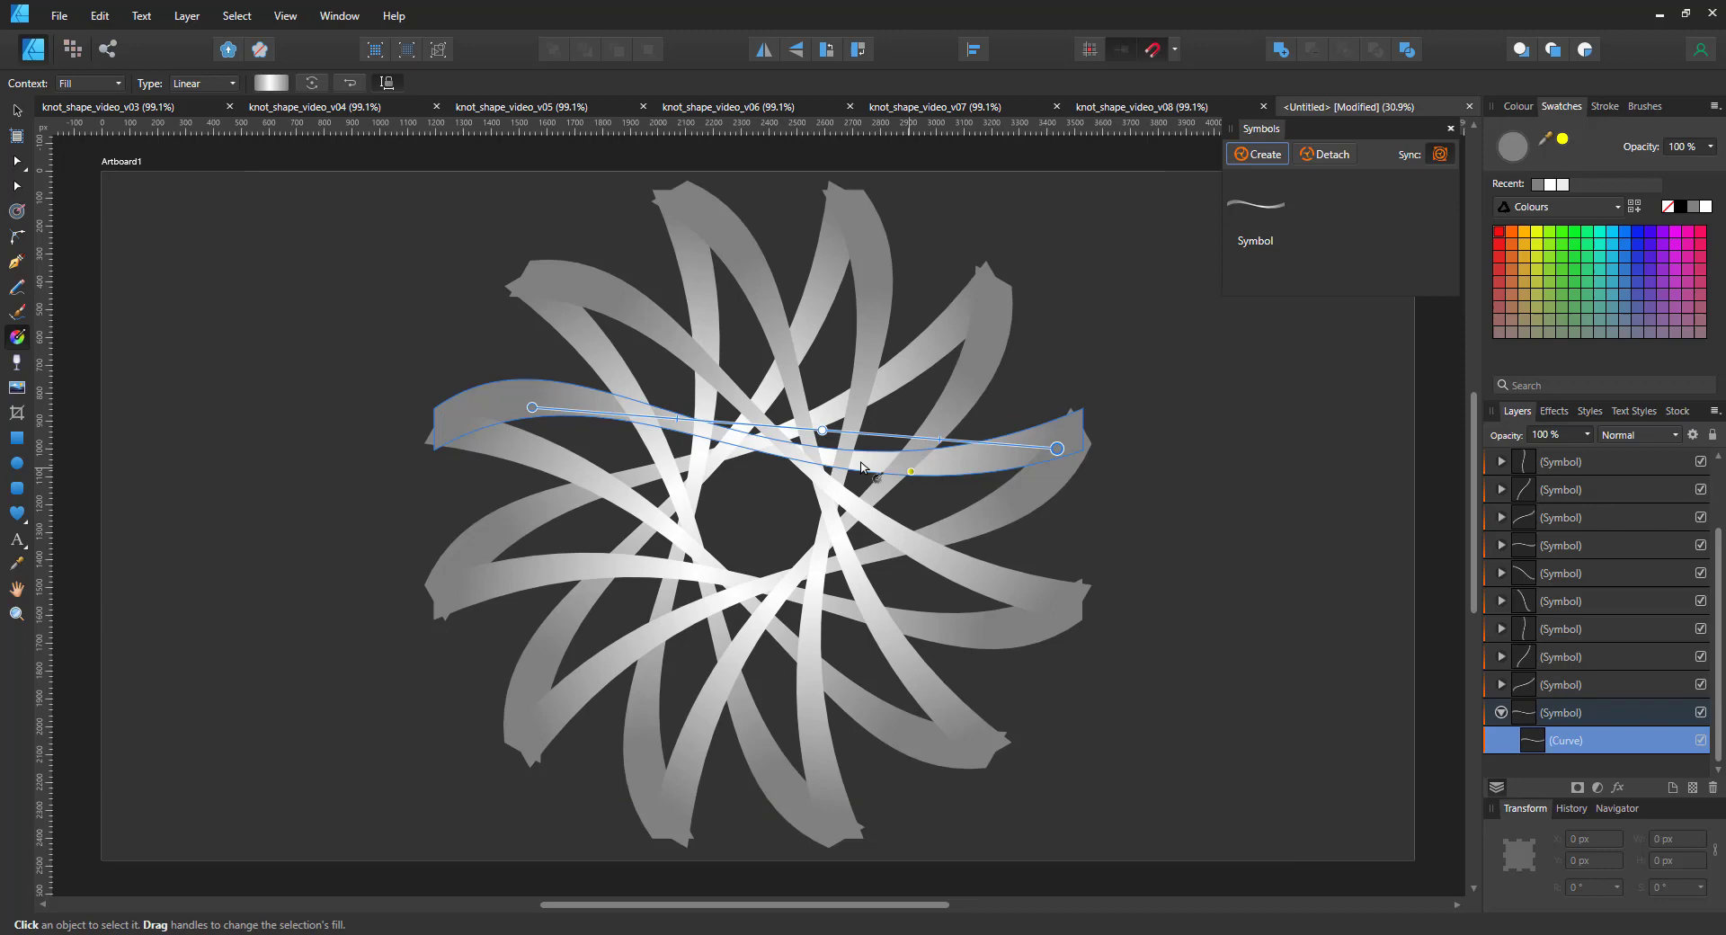
left_click_drag(822, 430, 753, 426)
left_click_drag(533, 407, 486, 403)
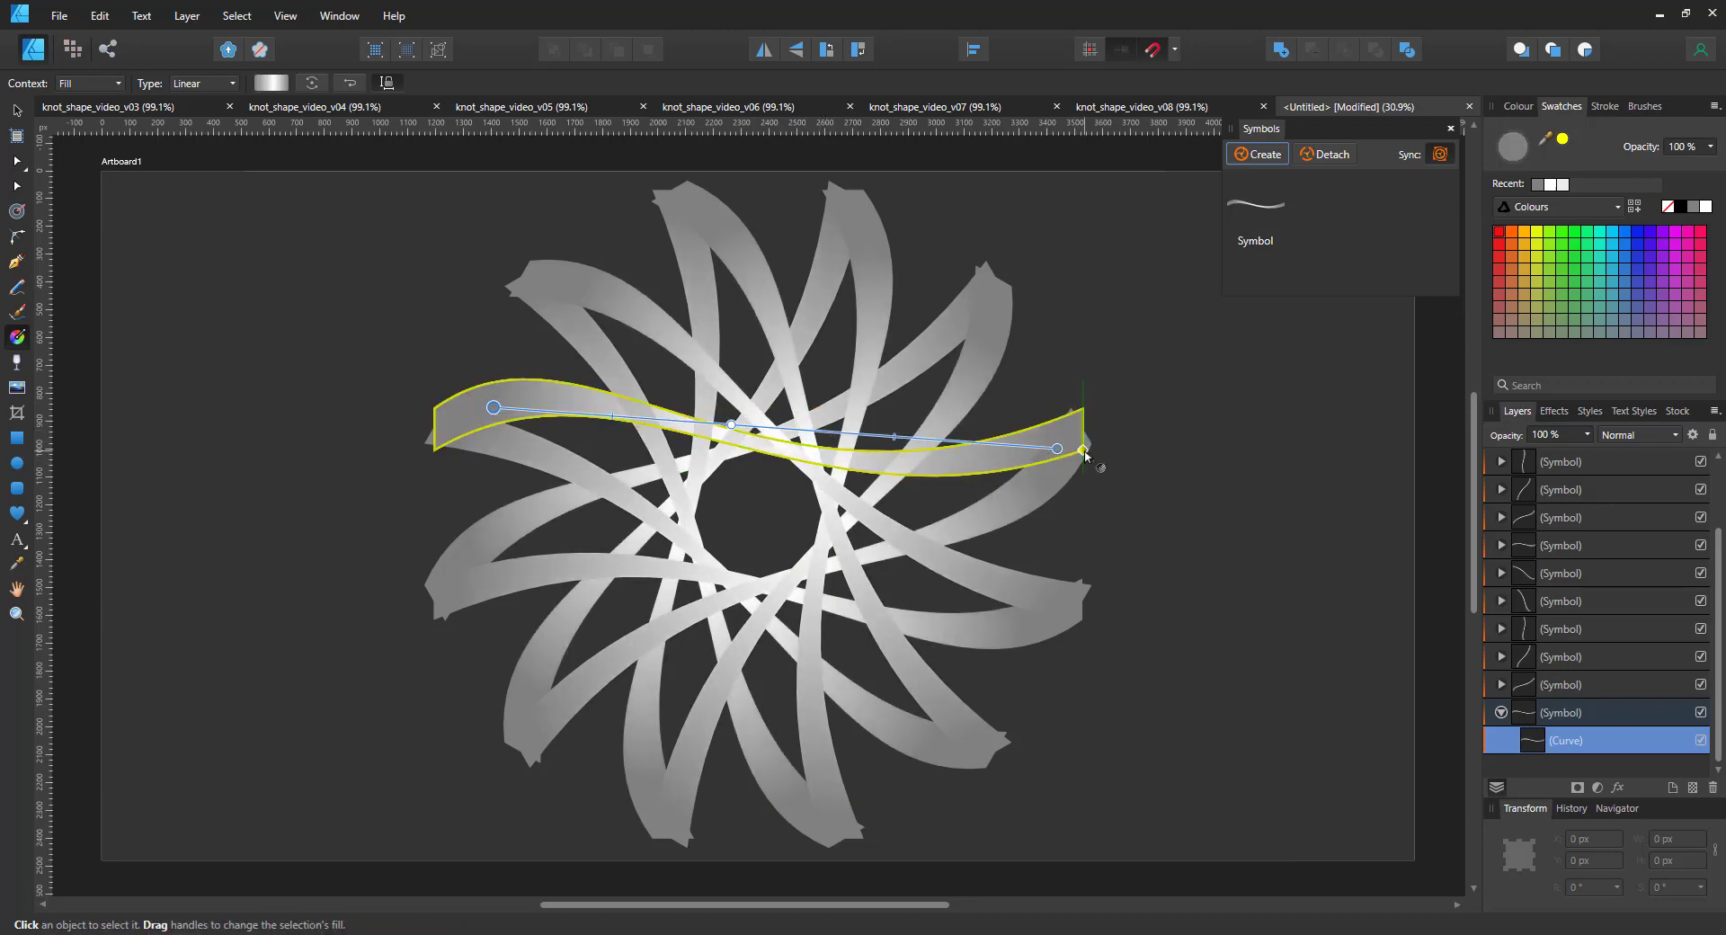
Move the ribbon's two right-end nodes to about X 3488, Y 851 px and X 3563, Y 981 px to match the adjoining ribbon's corners.
key("z")
scroll(1087, 421, "up", 4)
key("a")
left_click_drag(1074, 366, 1019, 359)
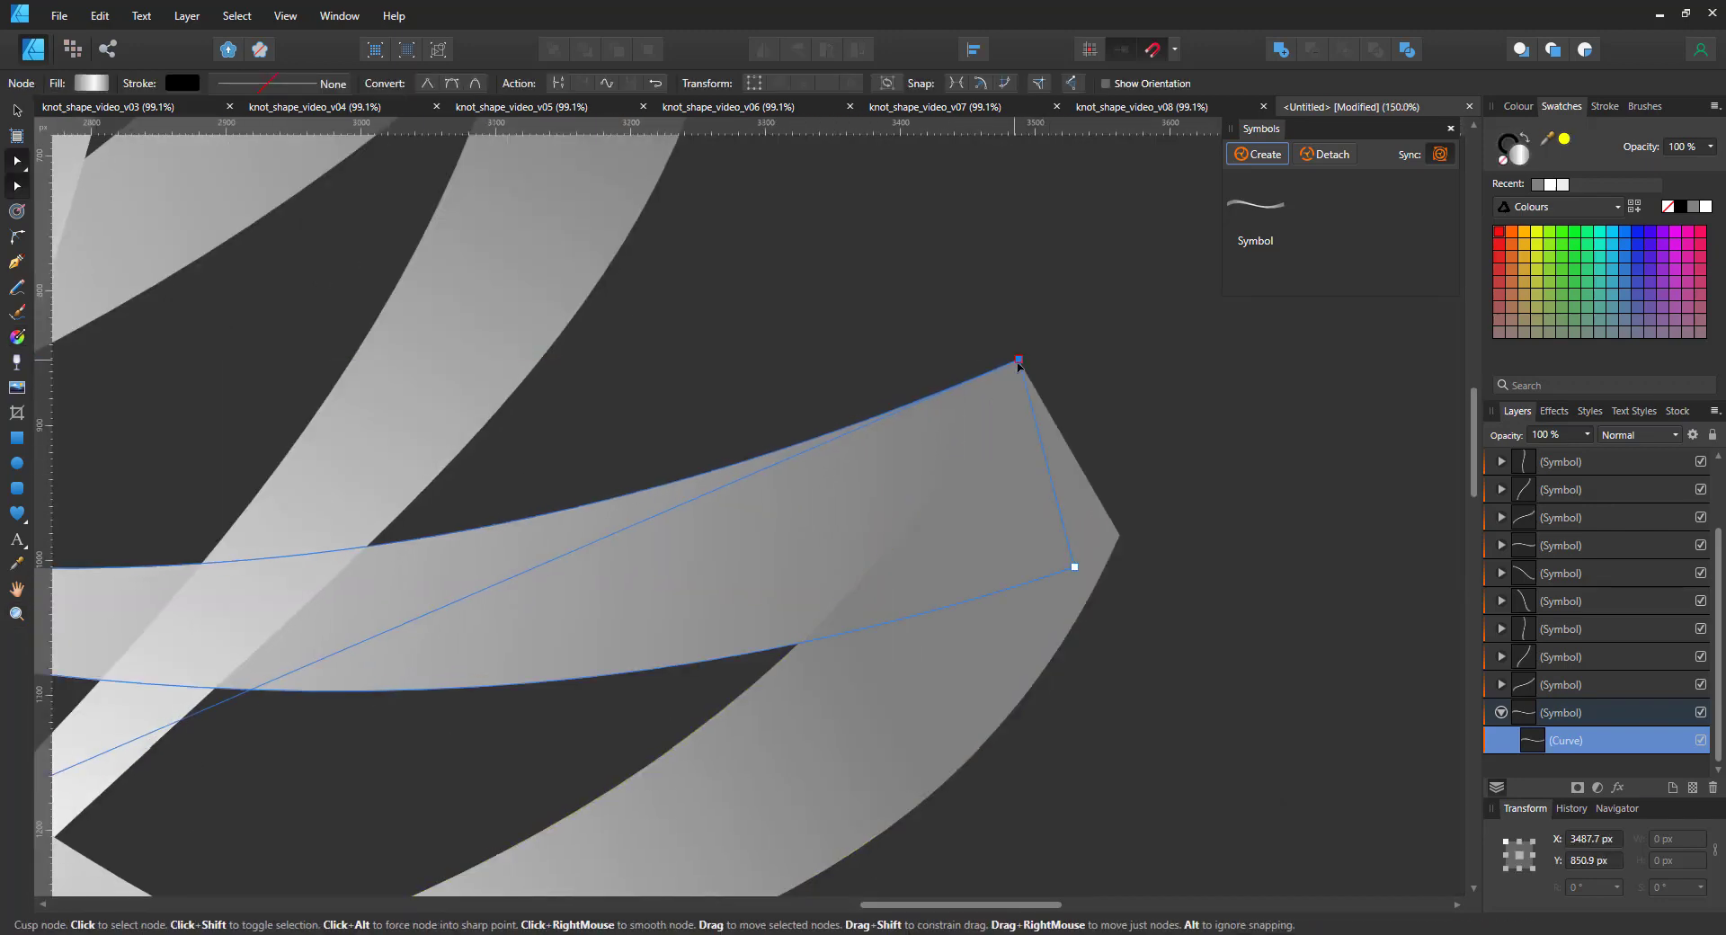
left_click_drag(1074, 566, 1120, 535)
left_click_drag(451, 608, 1319, 583)
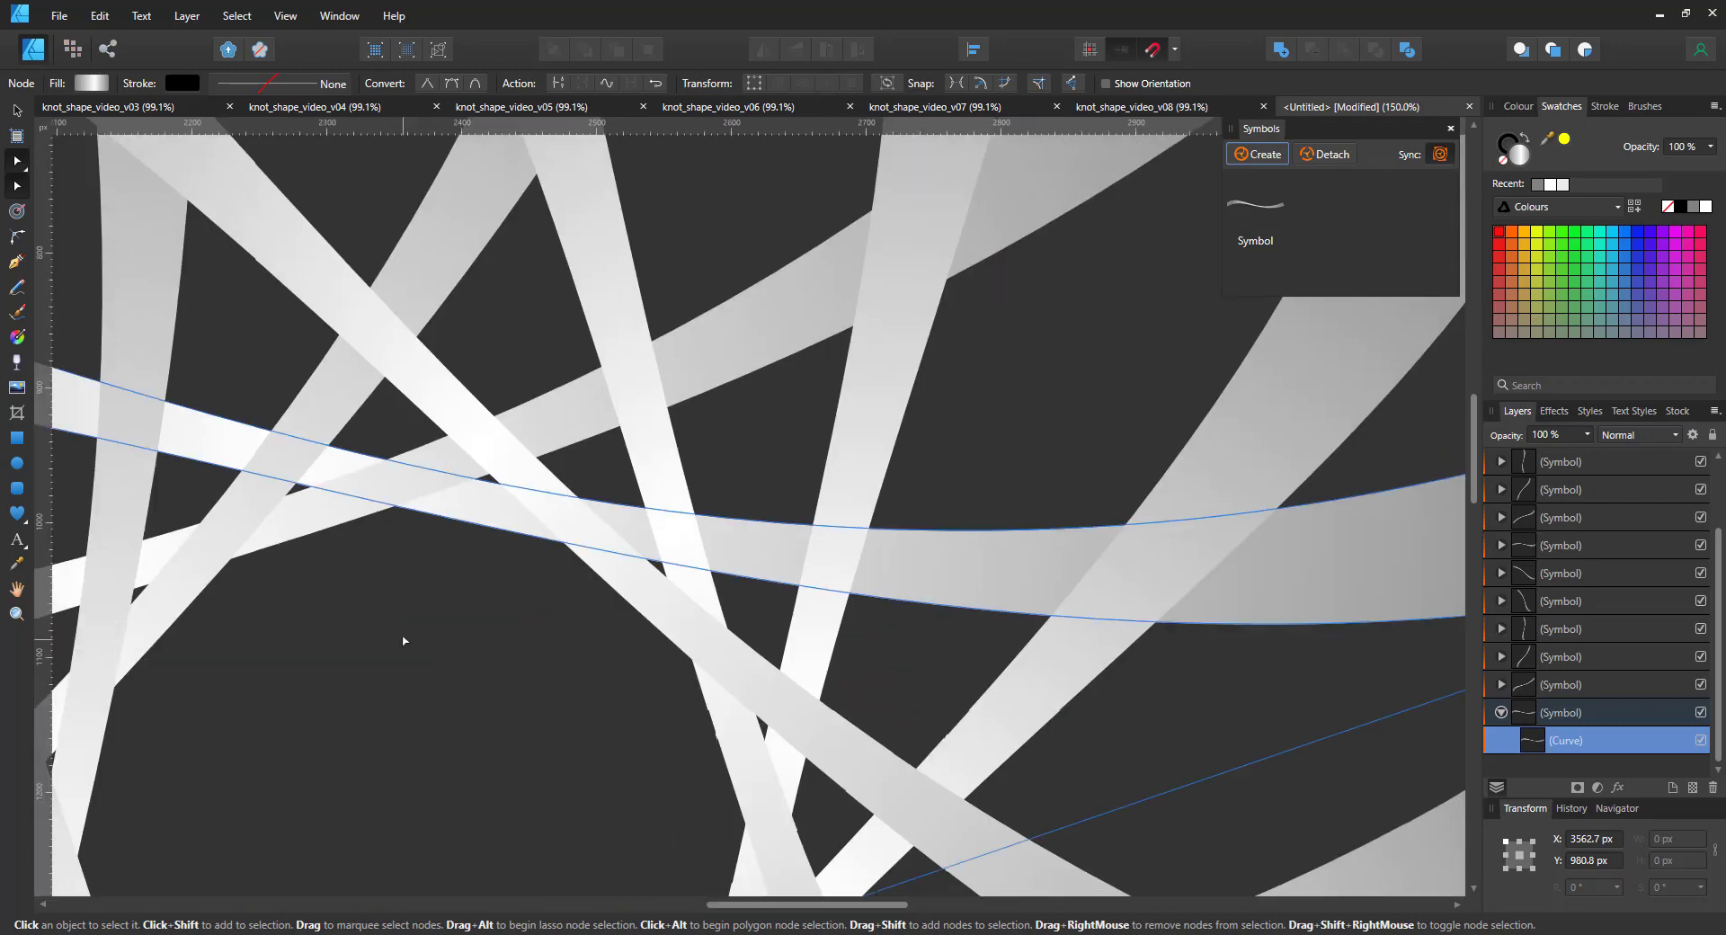
left_click_drag(404, 638, 1304, 602)
left_click_drag(300, 666, 1093, 648)
left_click(584, 410)
key("ctrl+0")
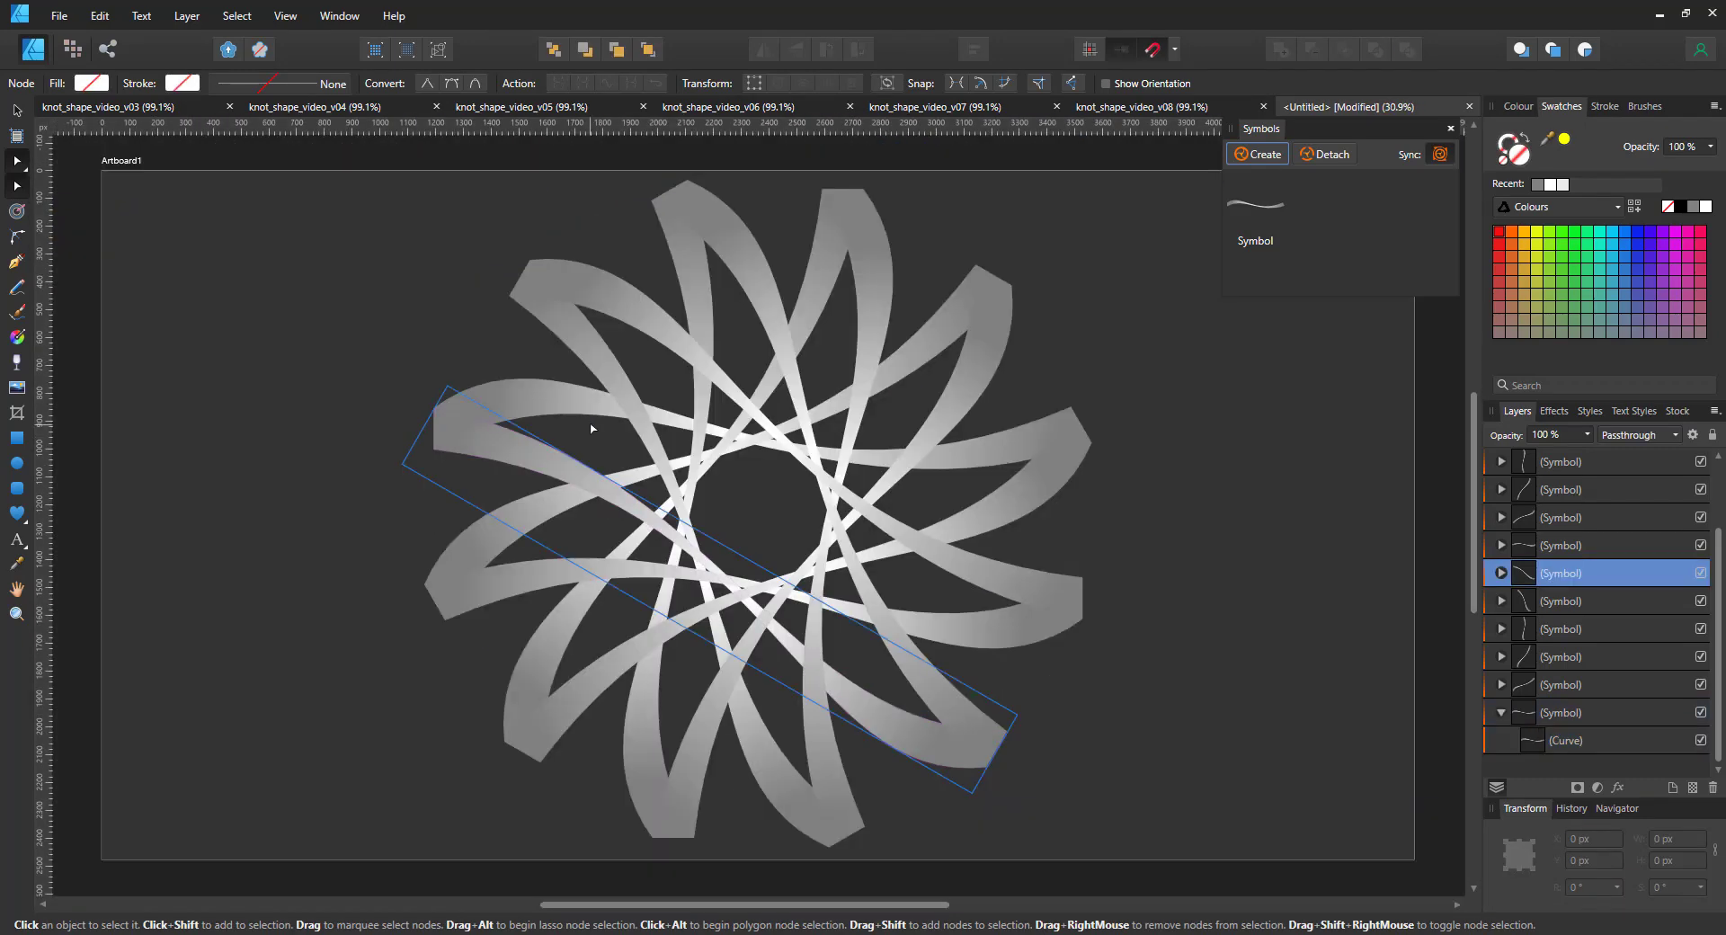
Add a gradient stop near the ribbon's right end and darken the end stop to a lightness of 31.
left_click(586, 396)
key("g")
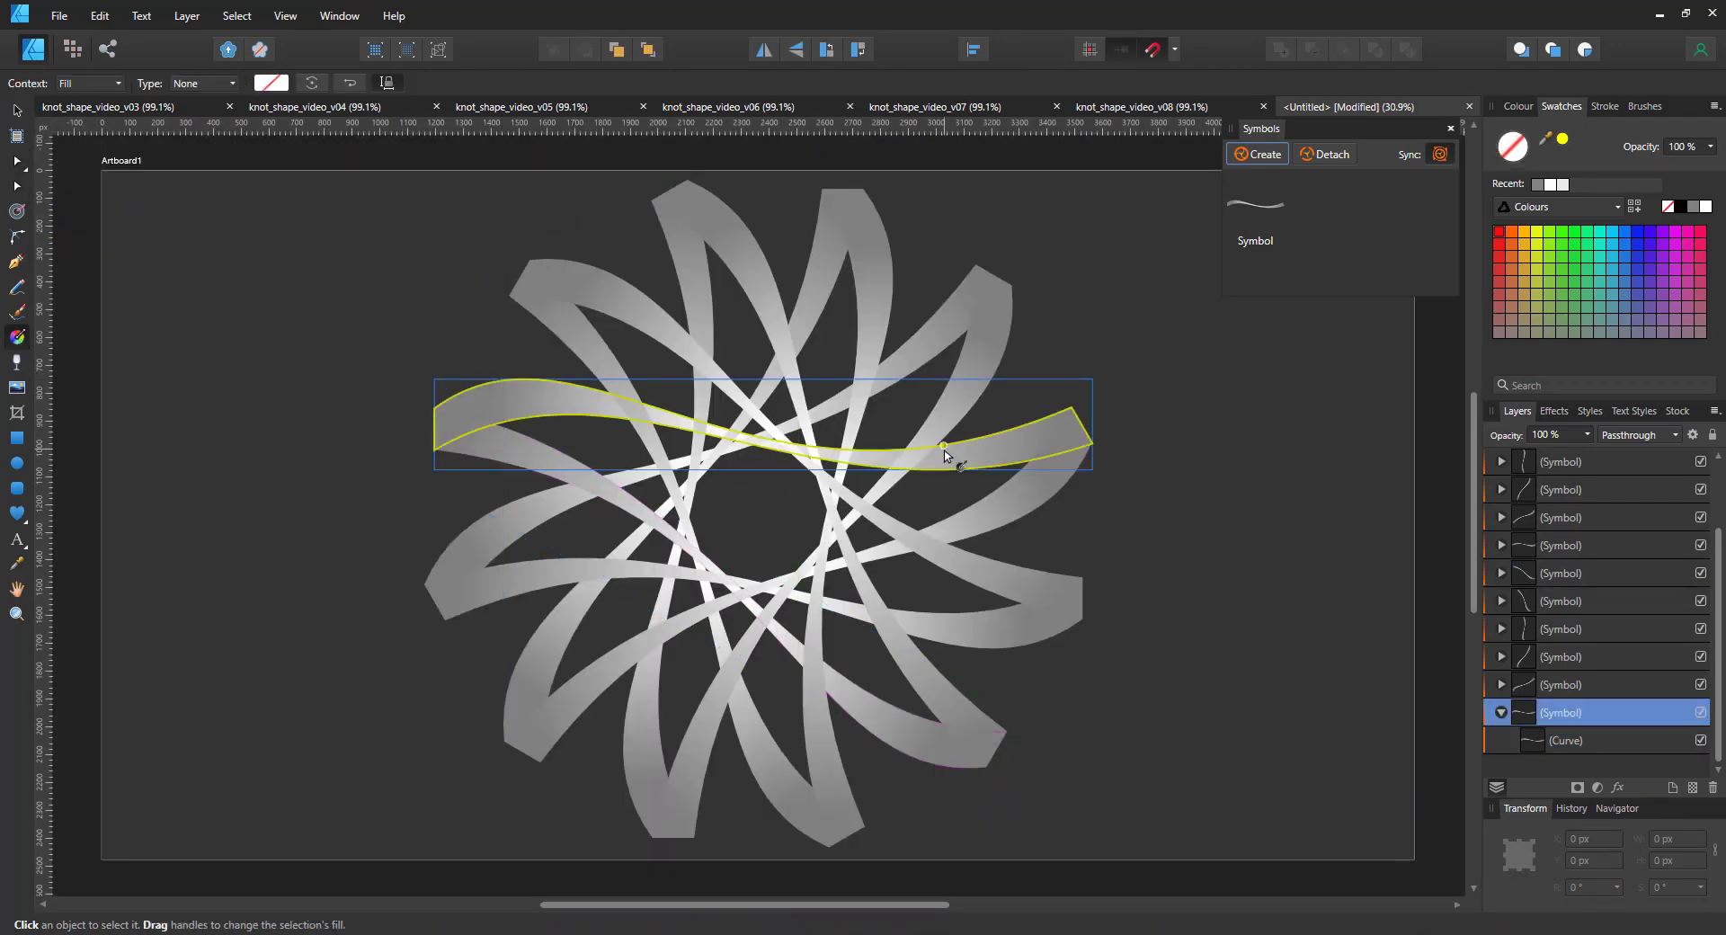
left_click(1553, 736)
left_click(1012, 445)
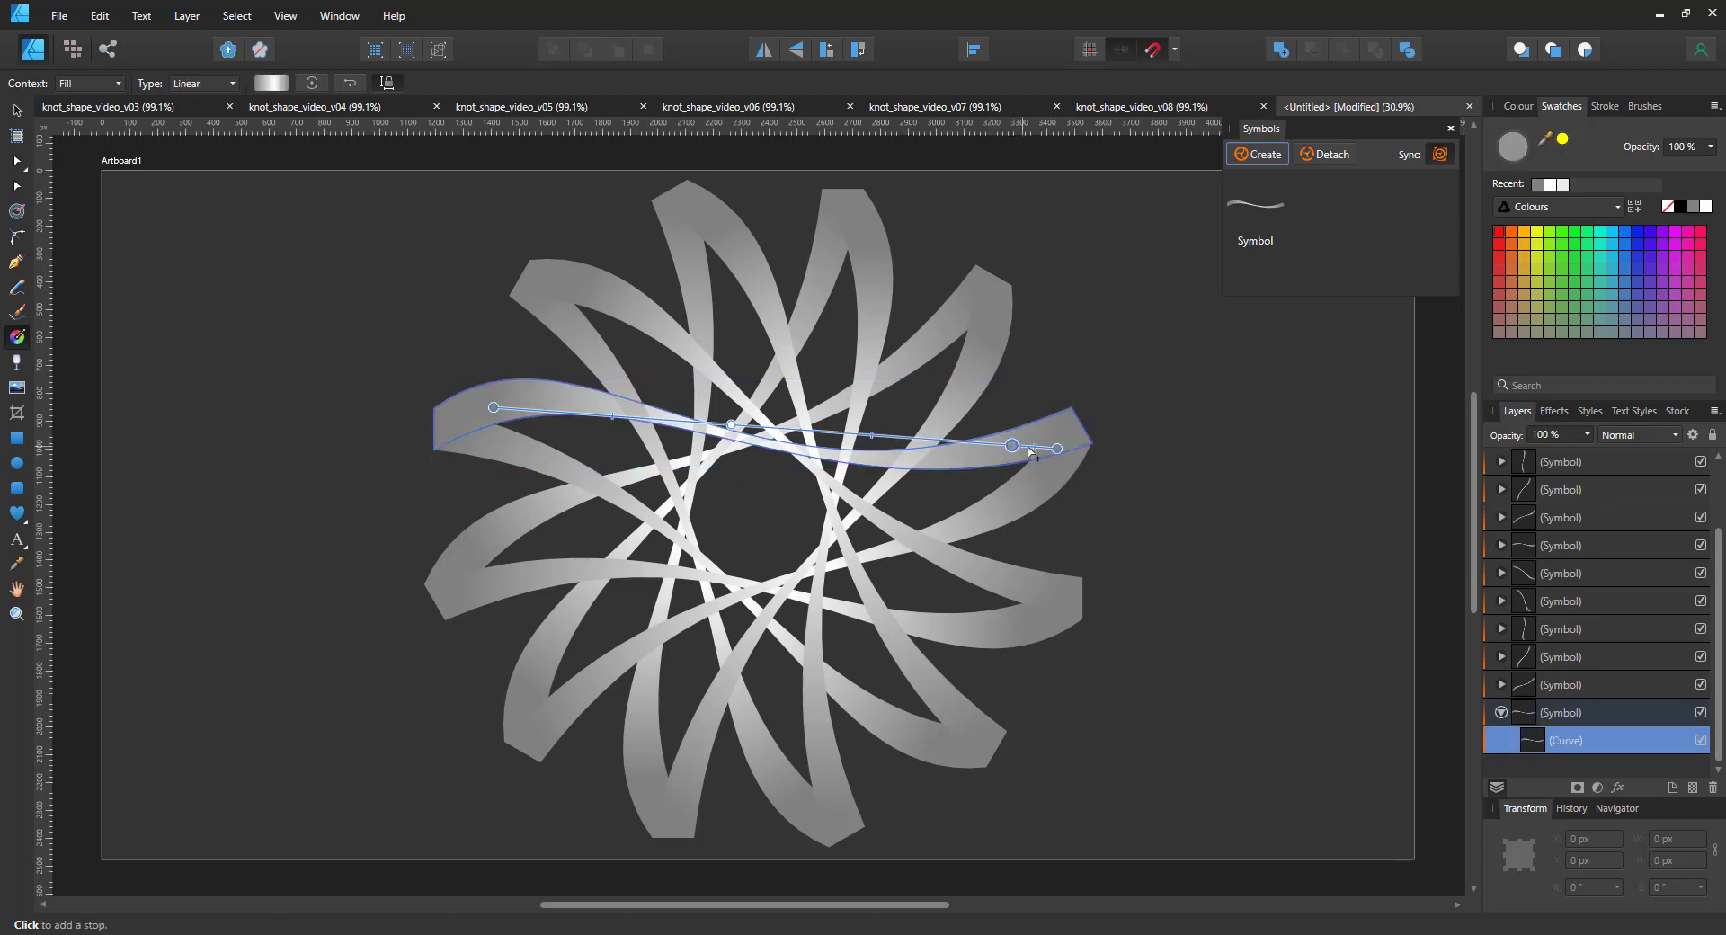
left_click(1057, 448)
left_click(1519, 108)
left_click_drag(1555, 226, 1560, 226)
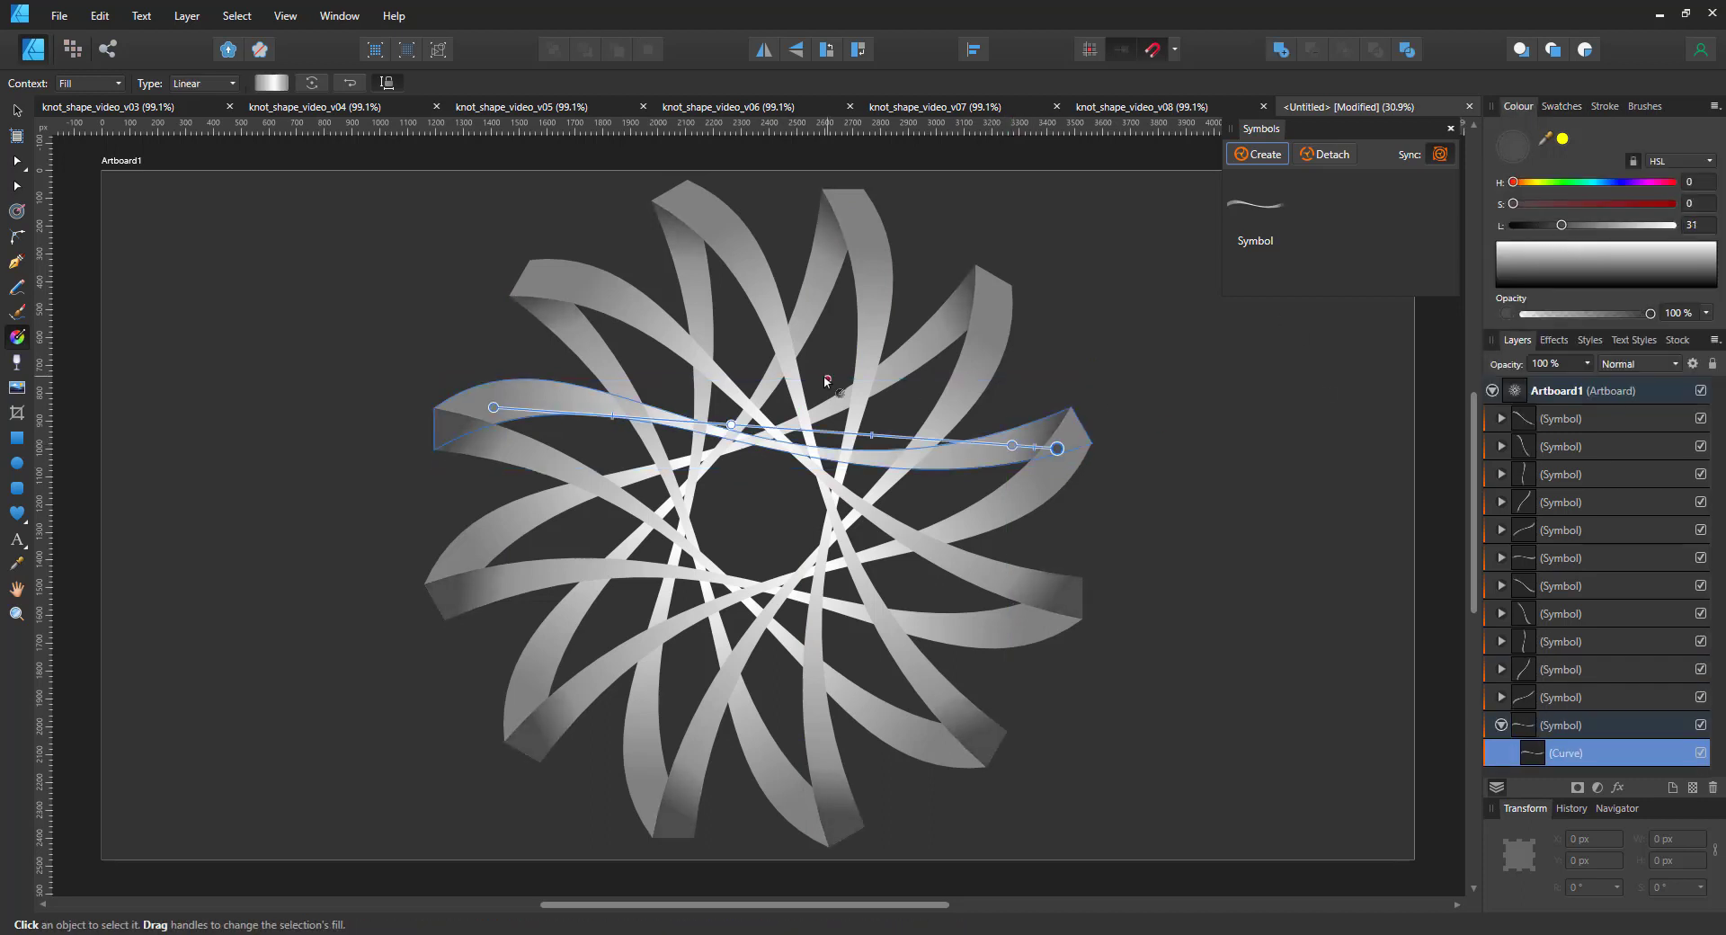
left_click_drag(1011, 445, 999, 444)
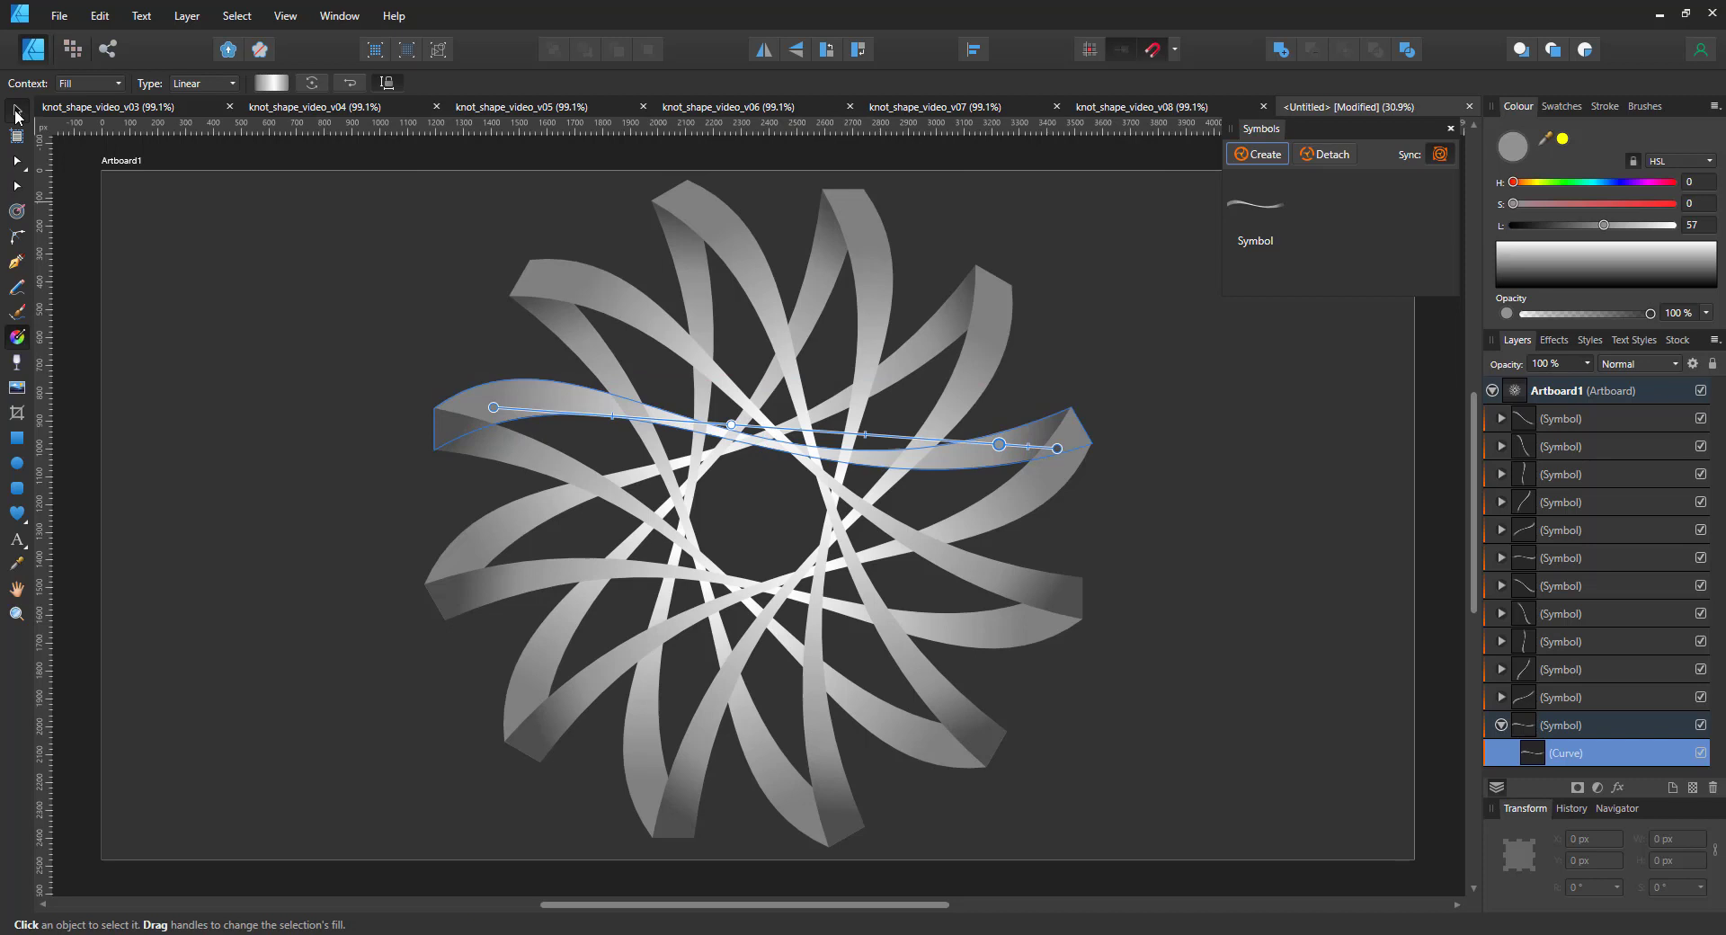
Copy the curve out of the vertical (90°) symbol to the top of the artboard's layers and fill it red.
left_click(15, 112)
left_click(663, 376)
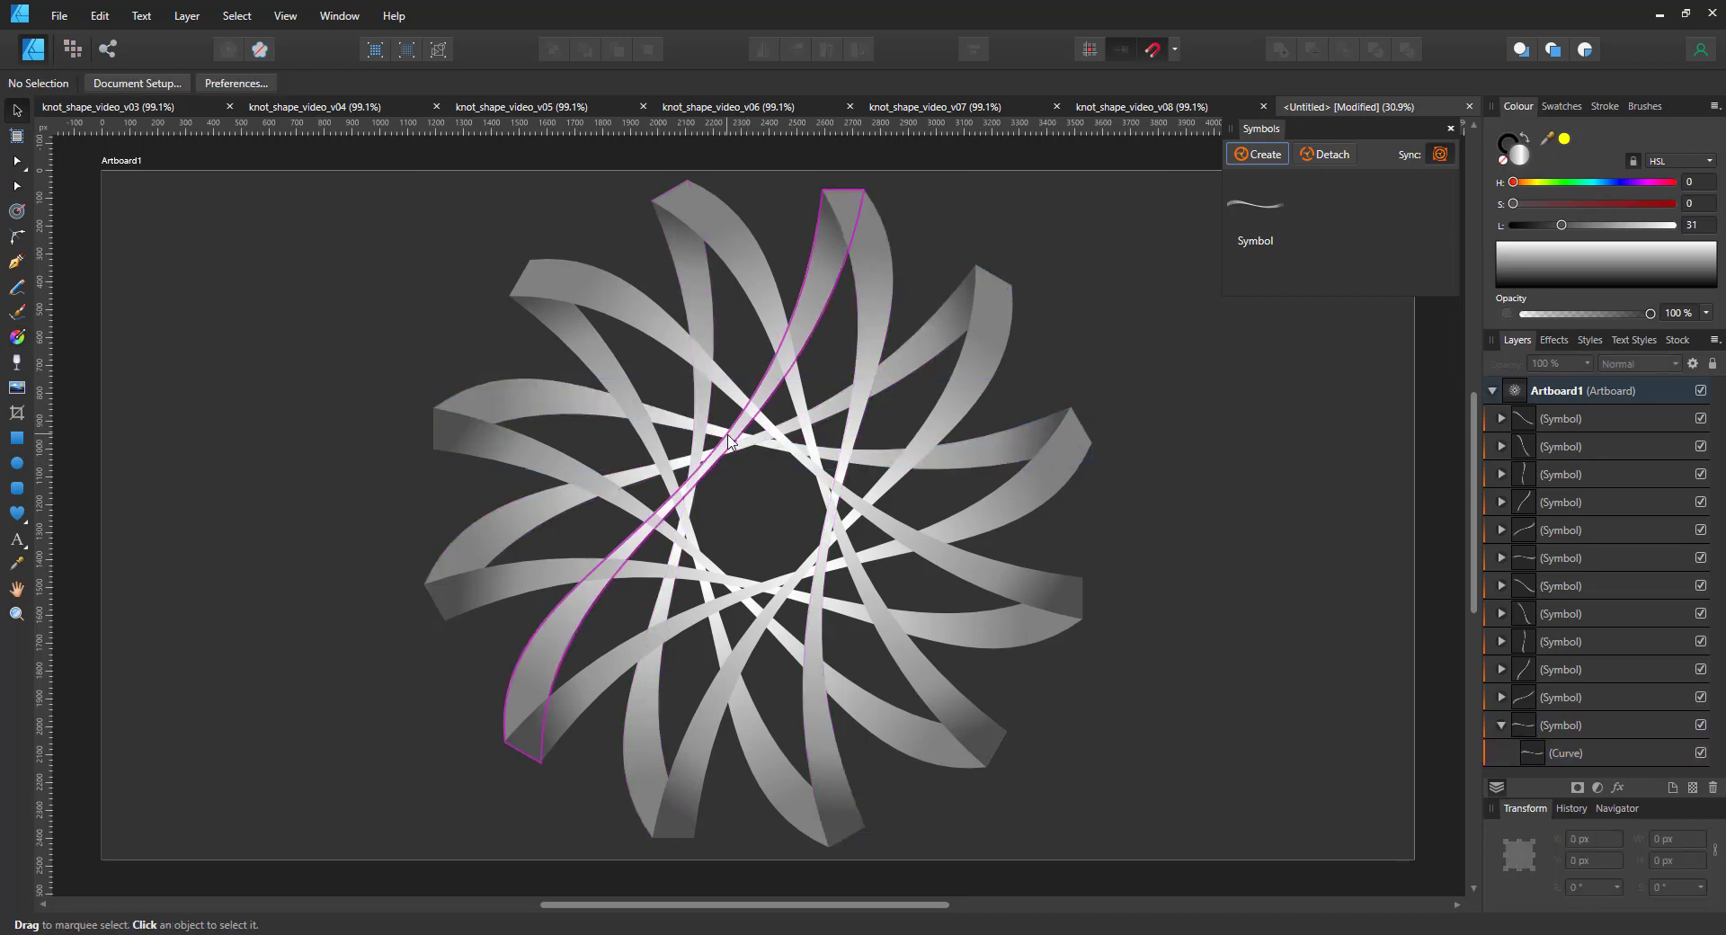
left_click(726, 446)
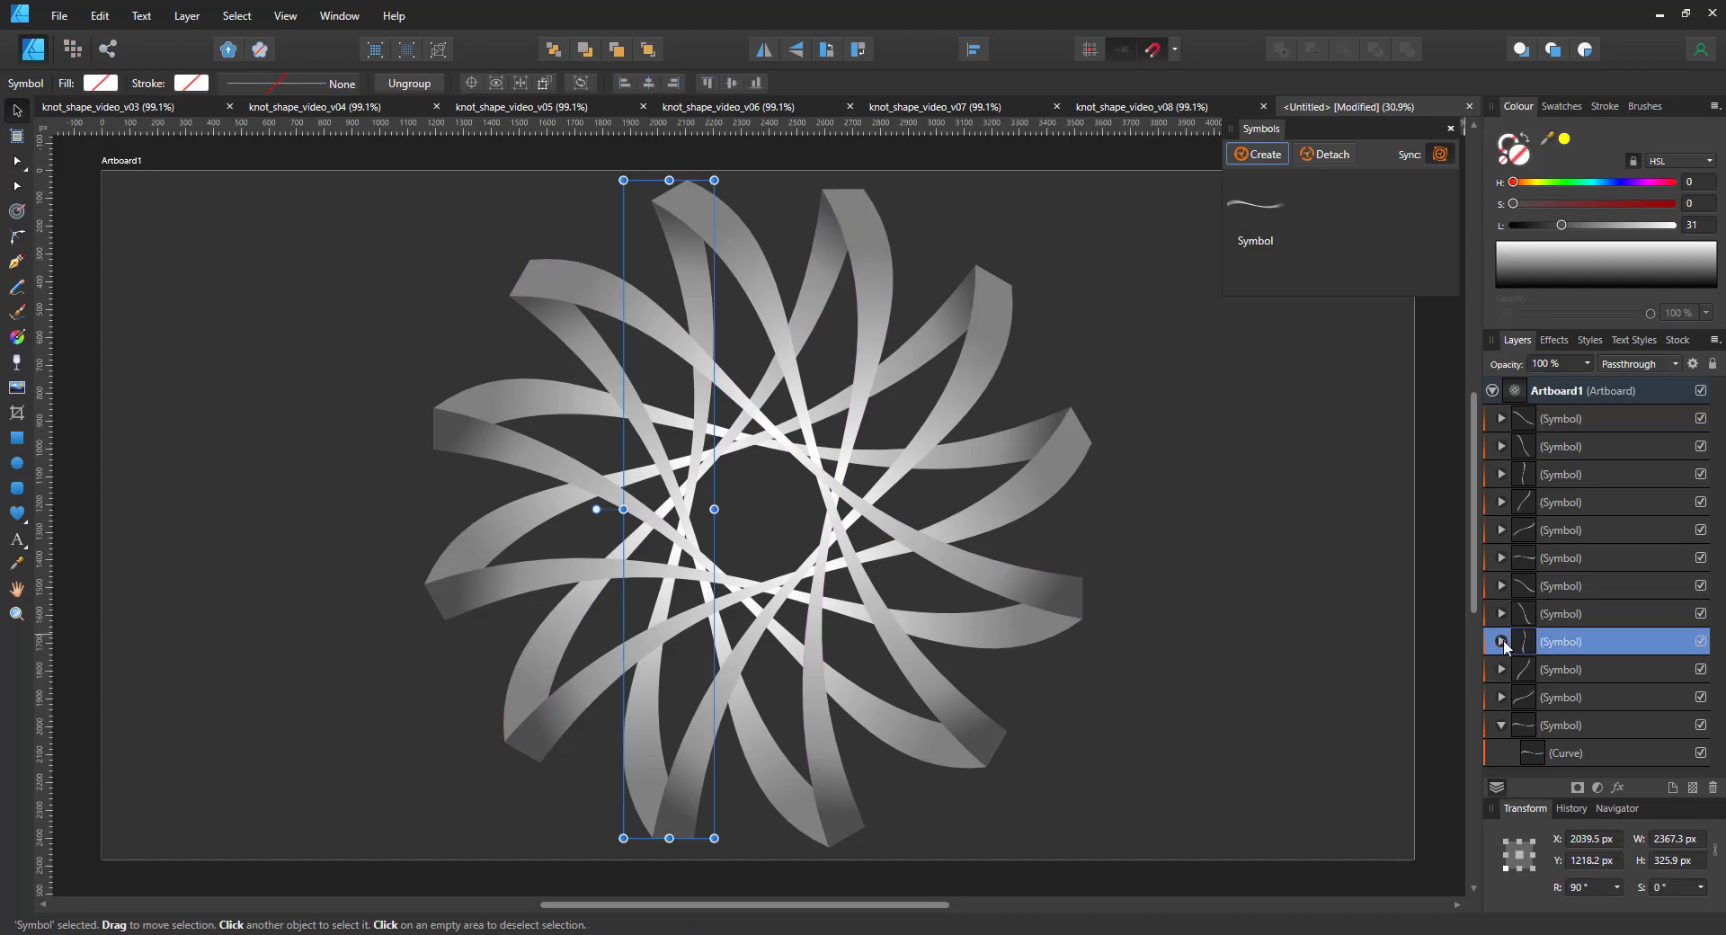
left_click(1569, 674)
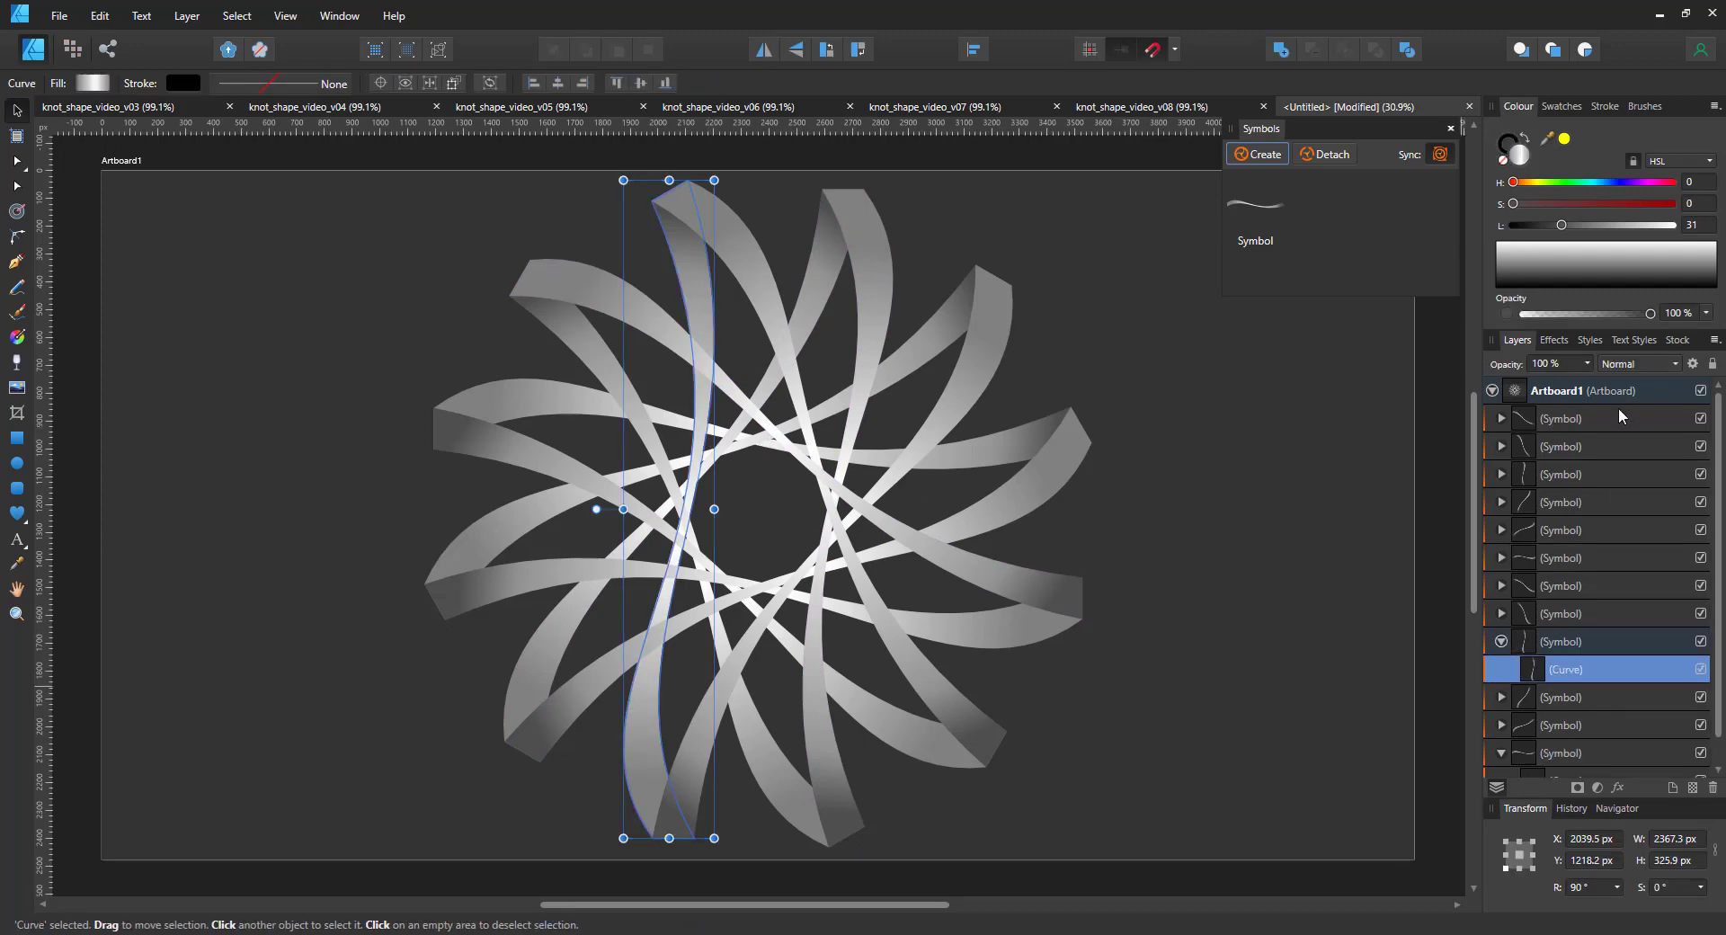
left_click_drag(1623, 416, 1614, 432)
left_click(1562, 106)
left_click(1499, 236)
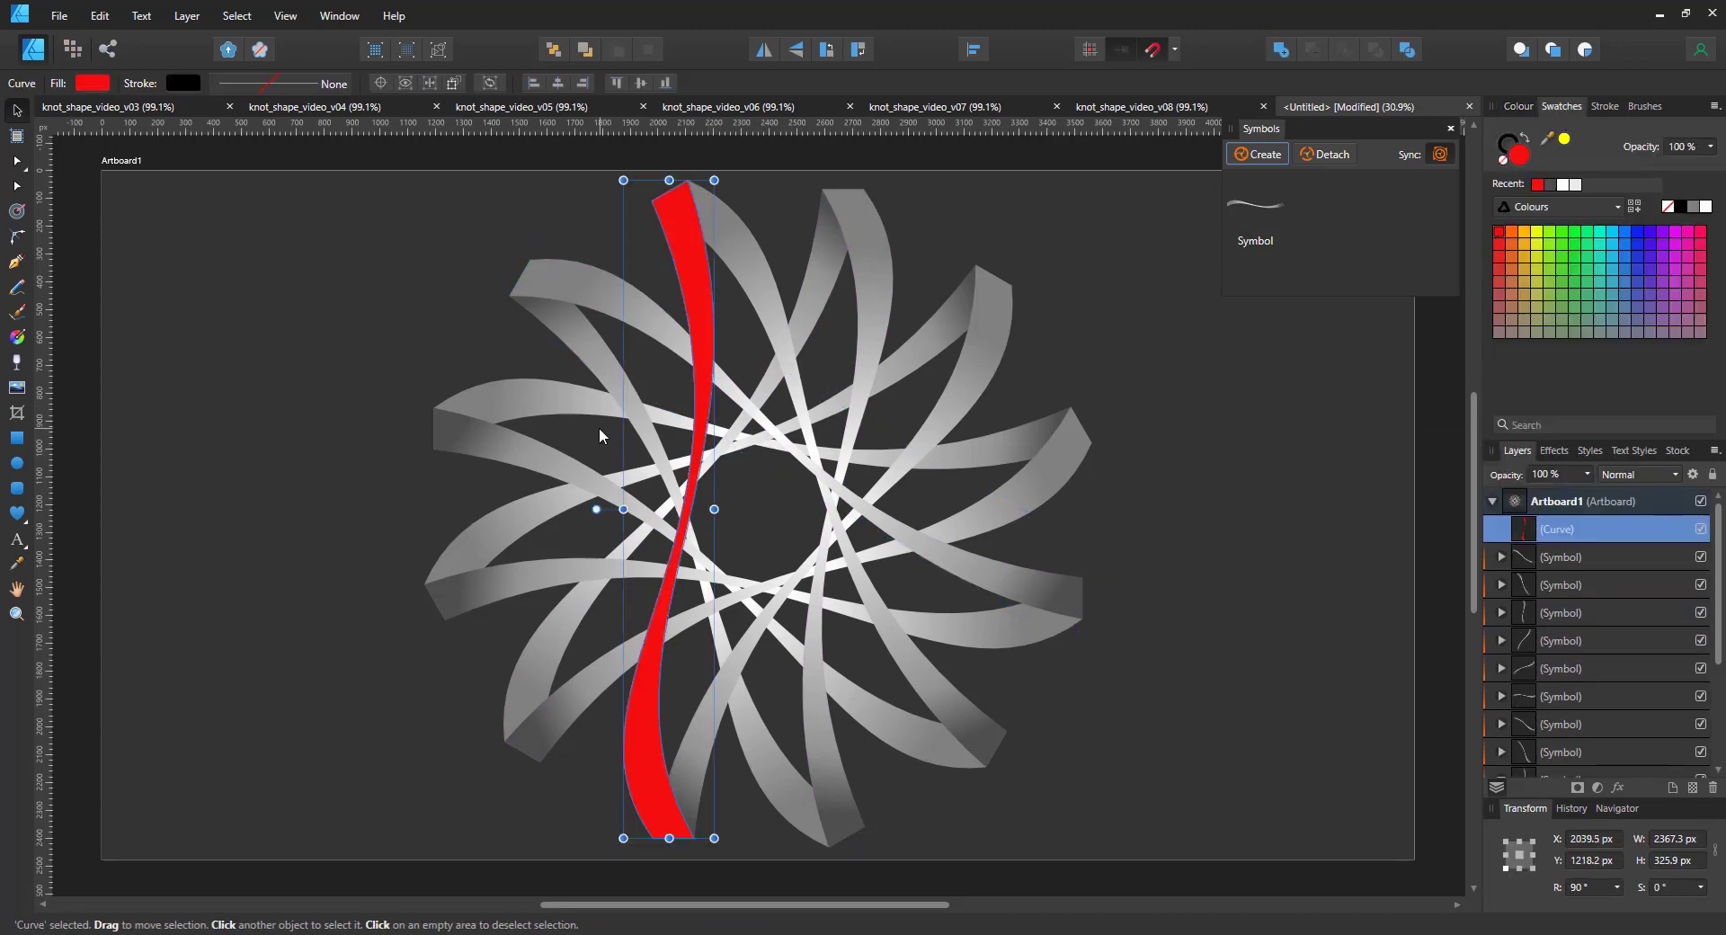
Copy the curve from the symbol rotated 30° to the top of the layer stack and fill it red.
left_click(746, 444)
left_click(1502, 753)
left_click(1566, 775)
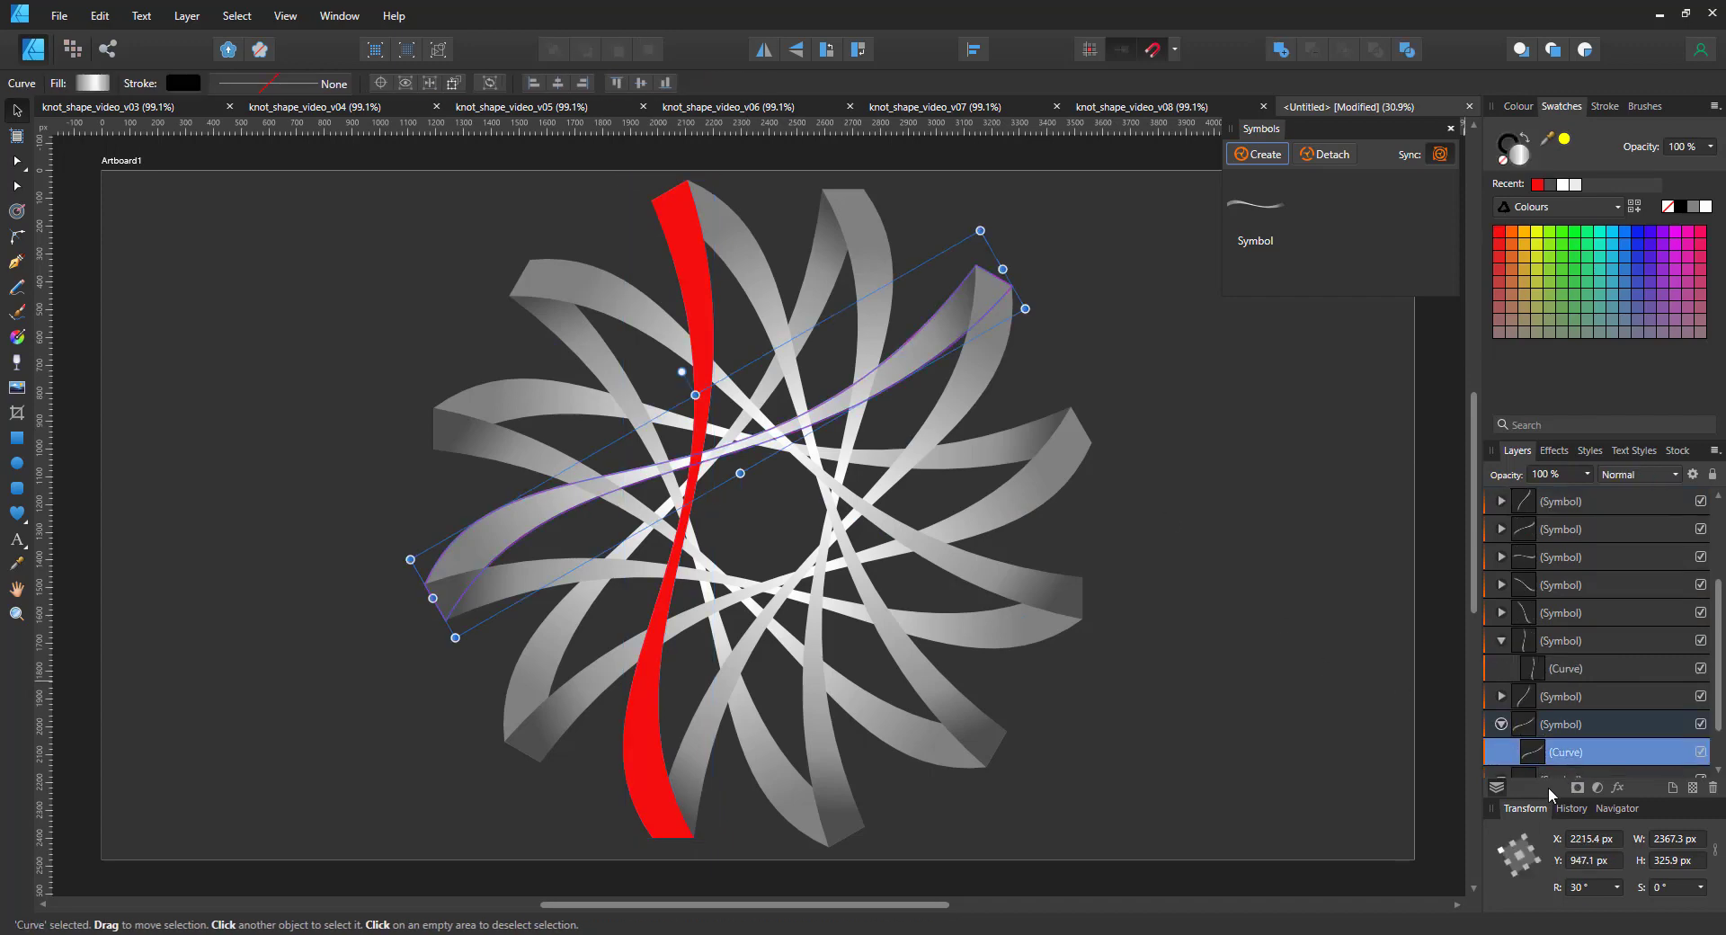
scroll(1705, 584, "up", 2)
scroll(1706, 585, "up", 1)
left_click(1553, 534)
key("ctrl+v")
left_click(1536, 185)
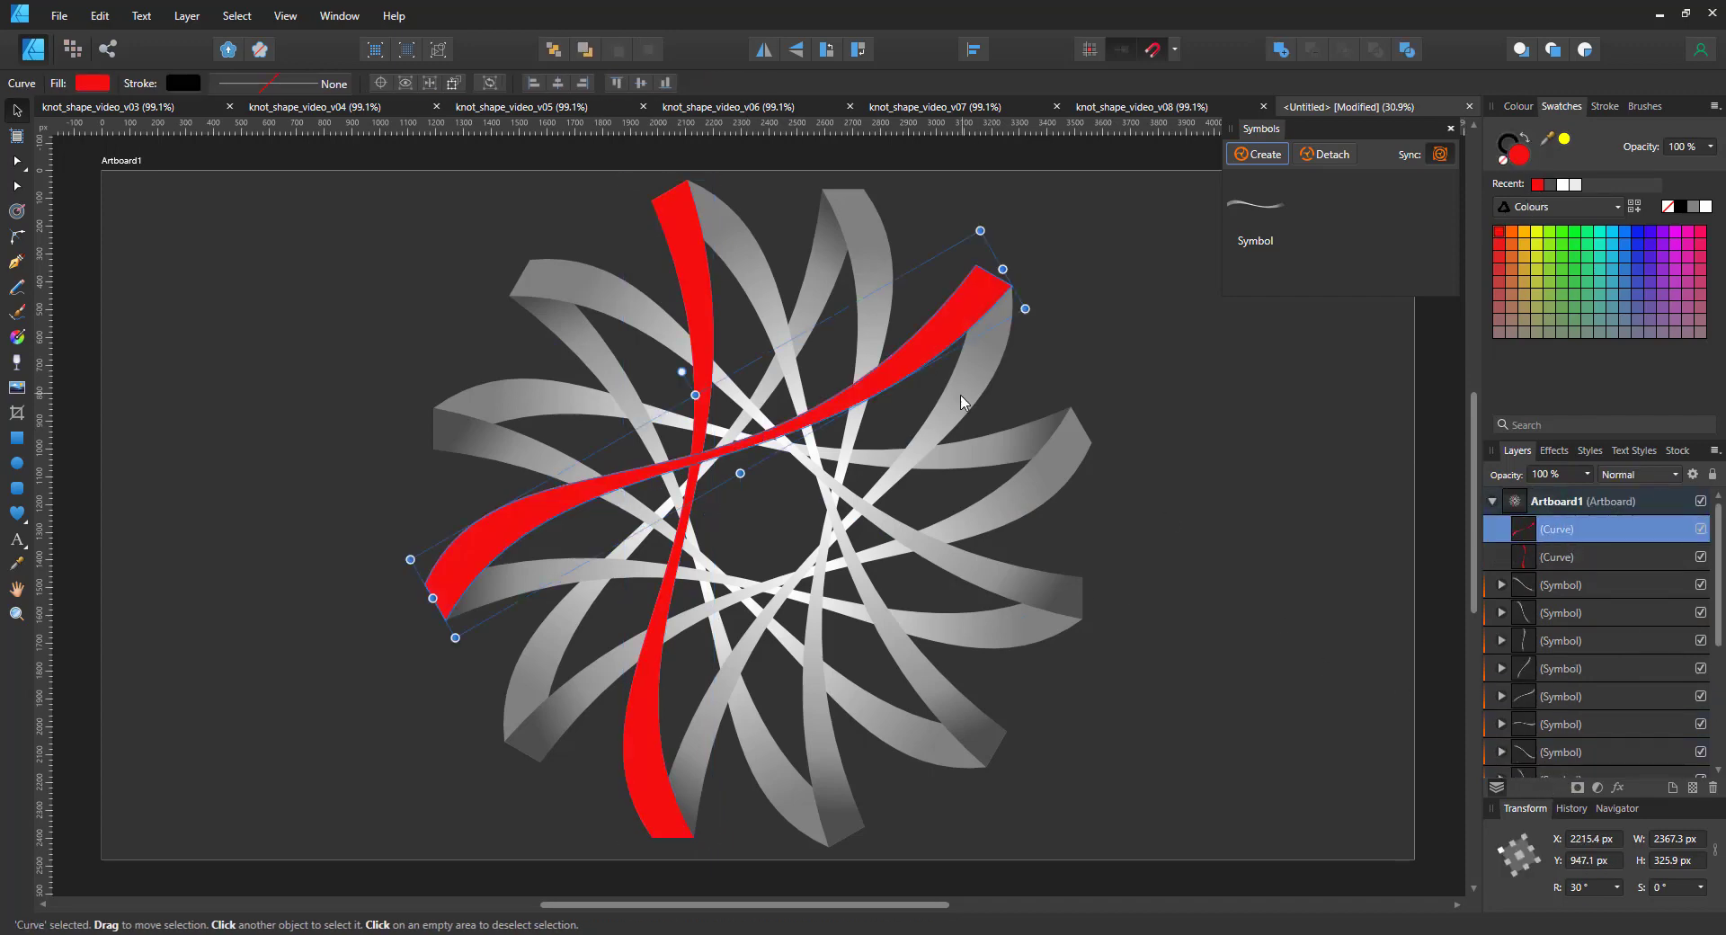
Copy the curve from the symbol rotated −60° to the top of the layer stack and fill it red.
left_click(812, 452)
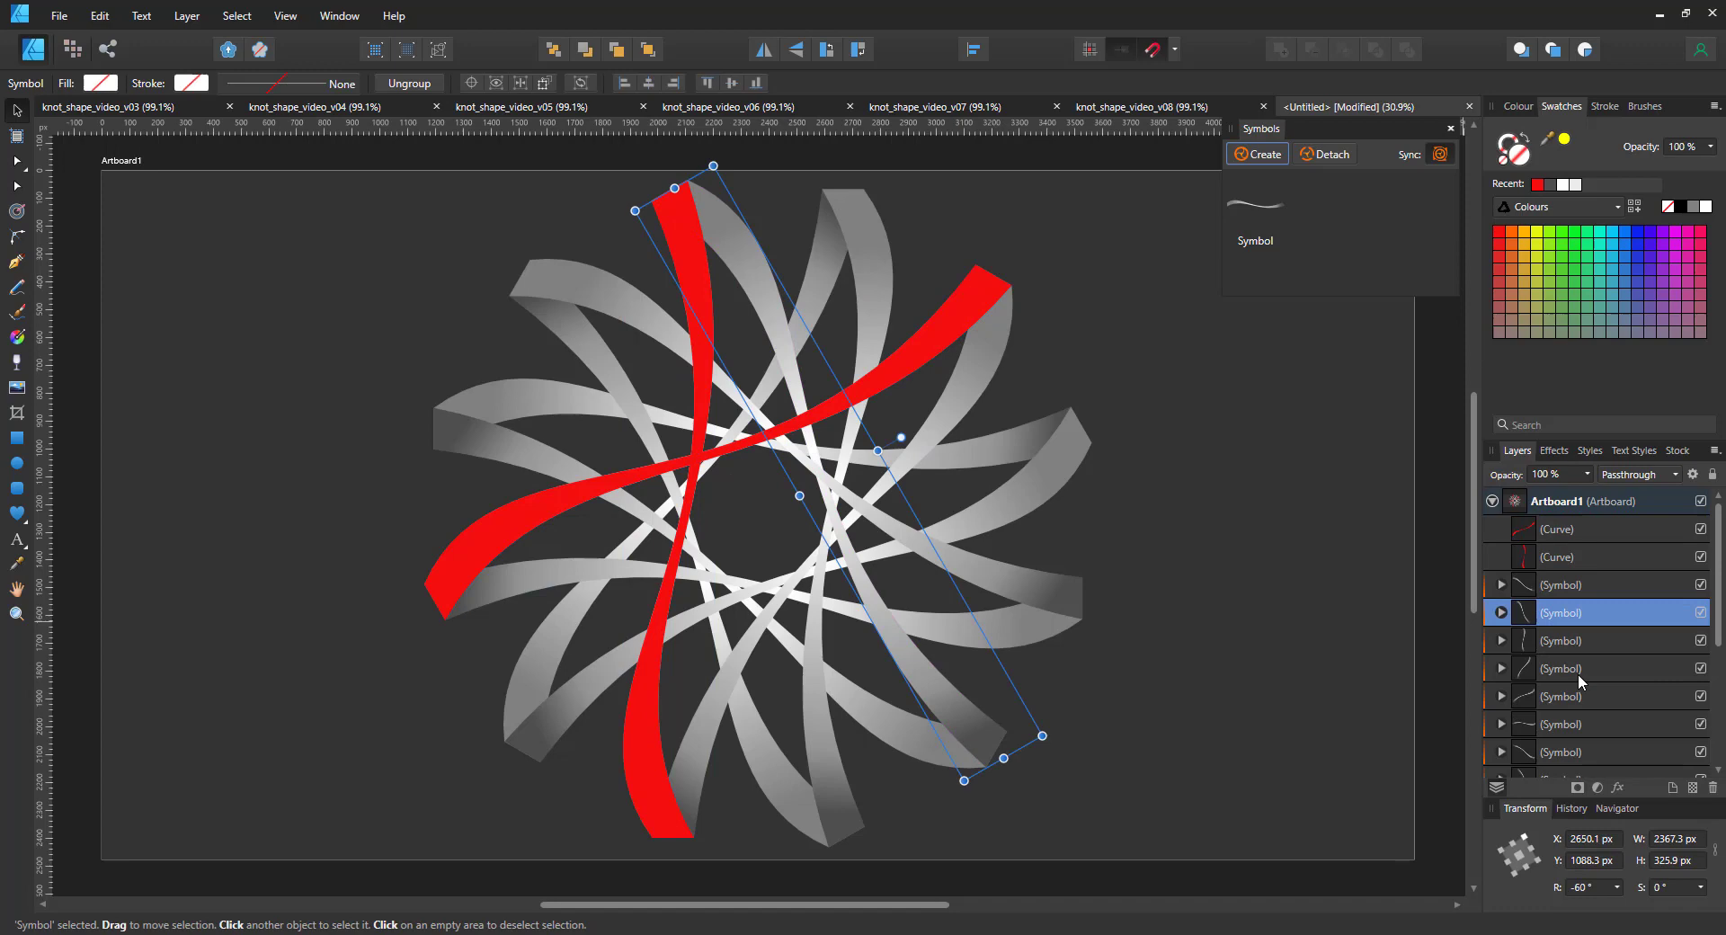
left_click(1568, 647)
key("ctrl+c")
left_click(1596, 552)
left_click(1580, 540, "ctrl")
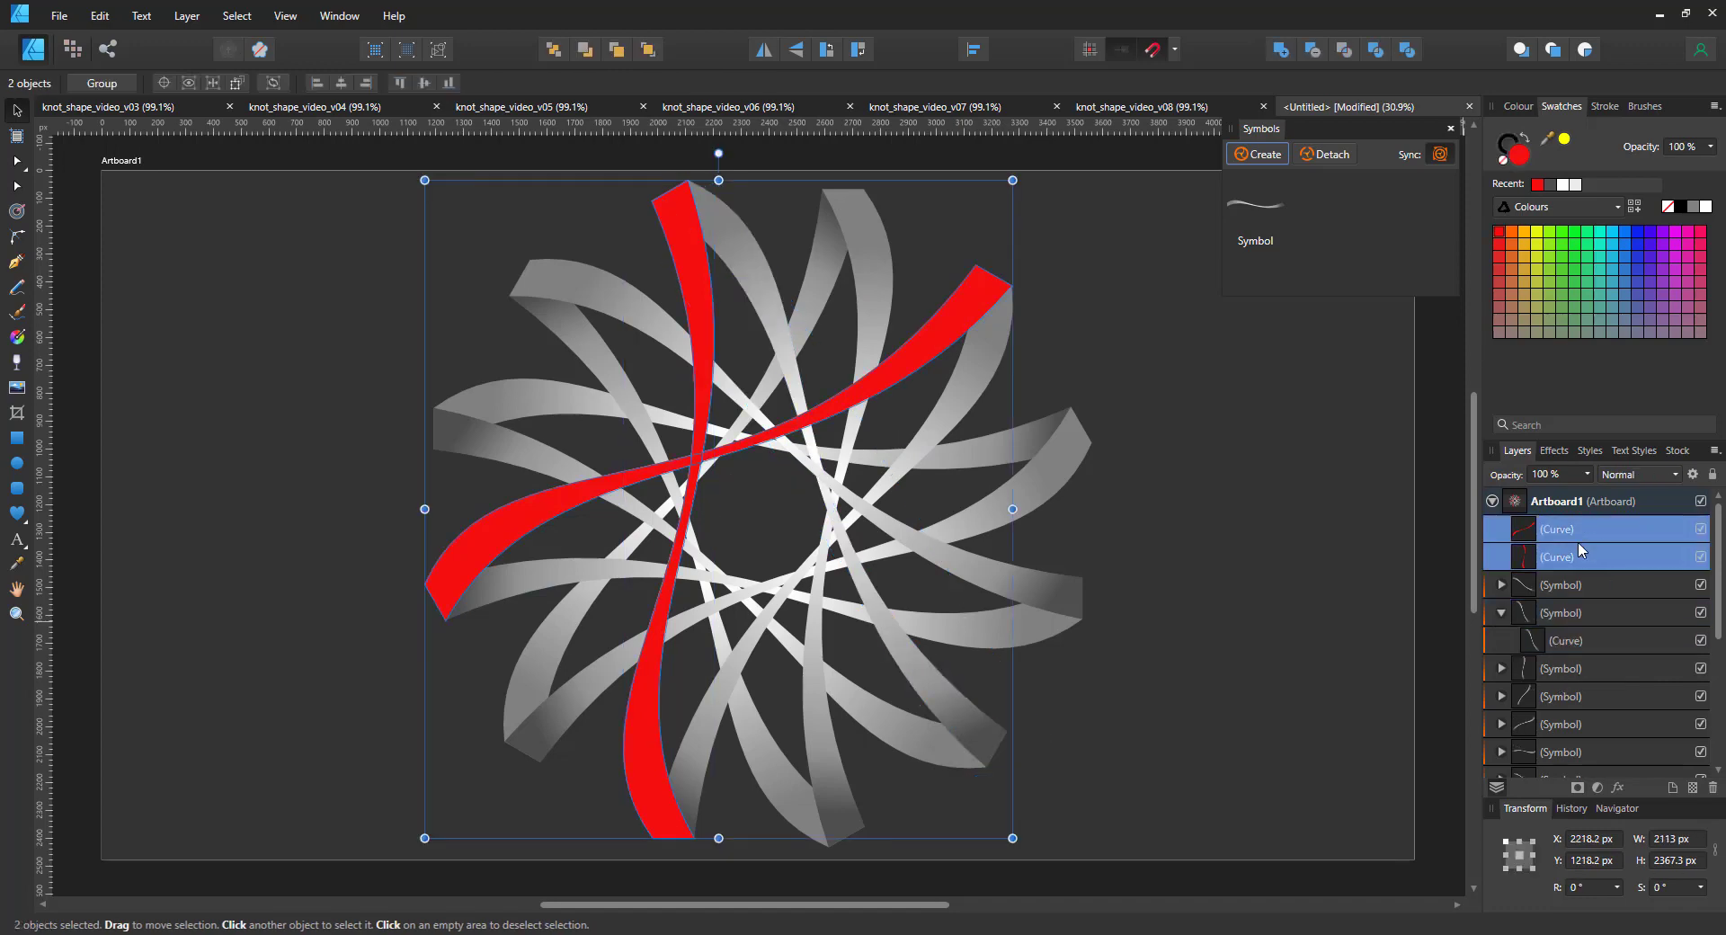
left_click(1578, 537)
key("ctrl+v")
left_click(1536, 186)
Place a red copy of the −120° symbol's curve on top of the layers and select all four red curves.
double_click(951, 436)
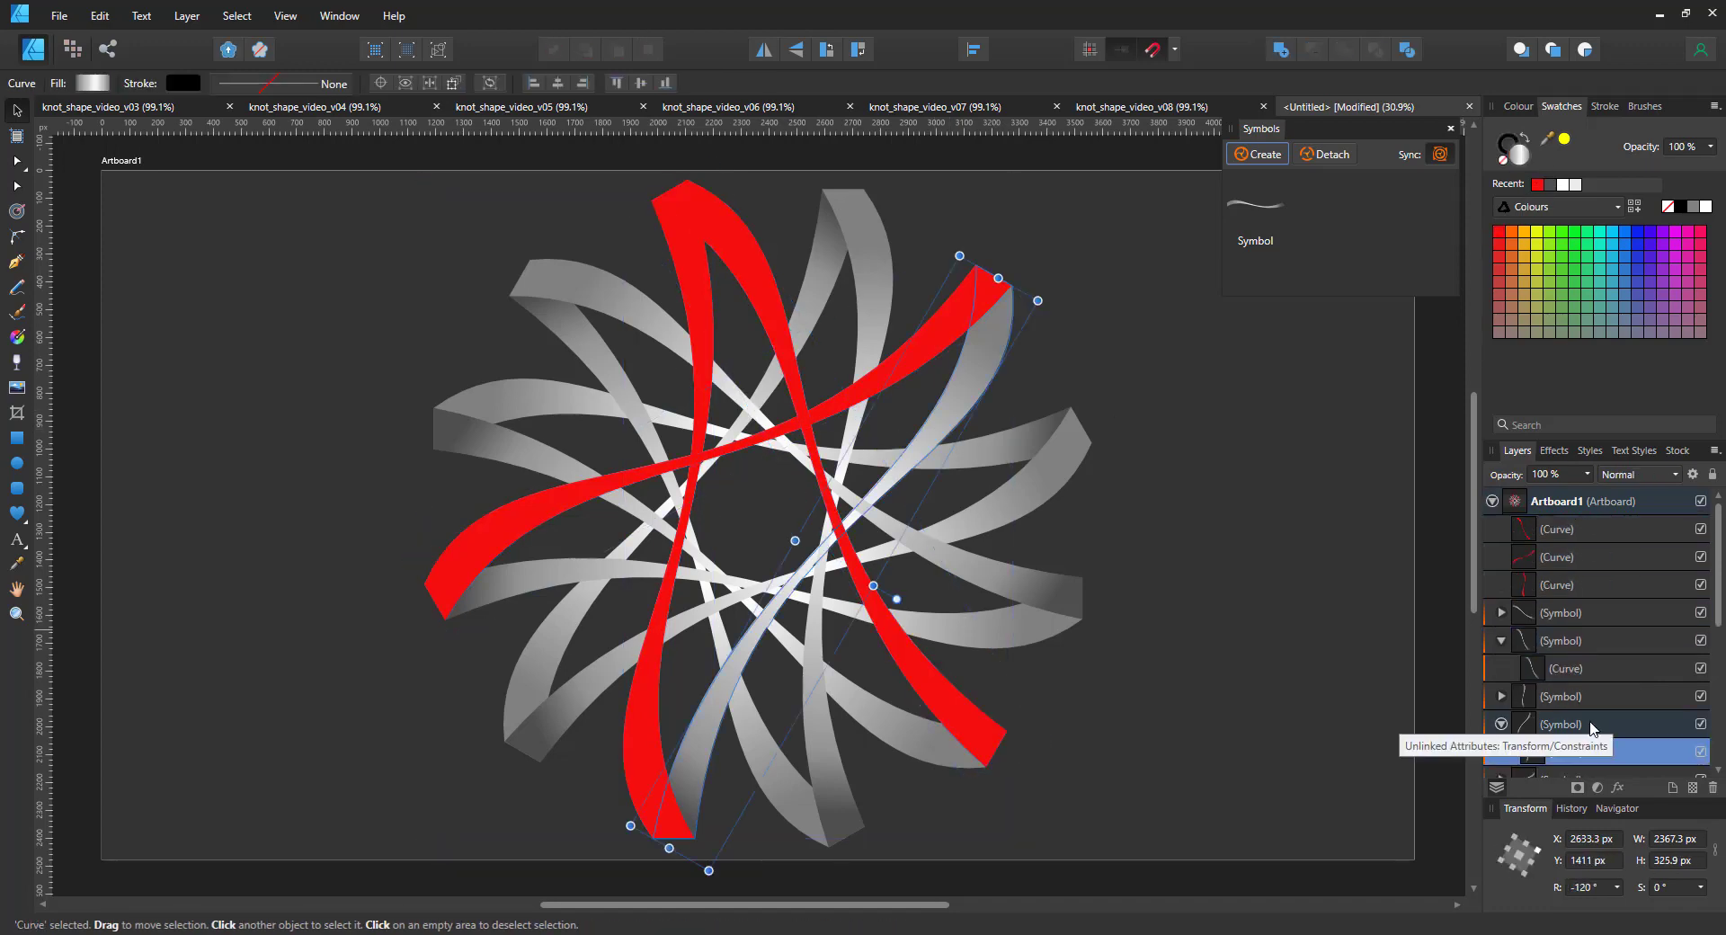
left_click_drag(1564, 503, 1565, 504)
left_click(1538, 183)
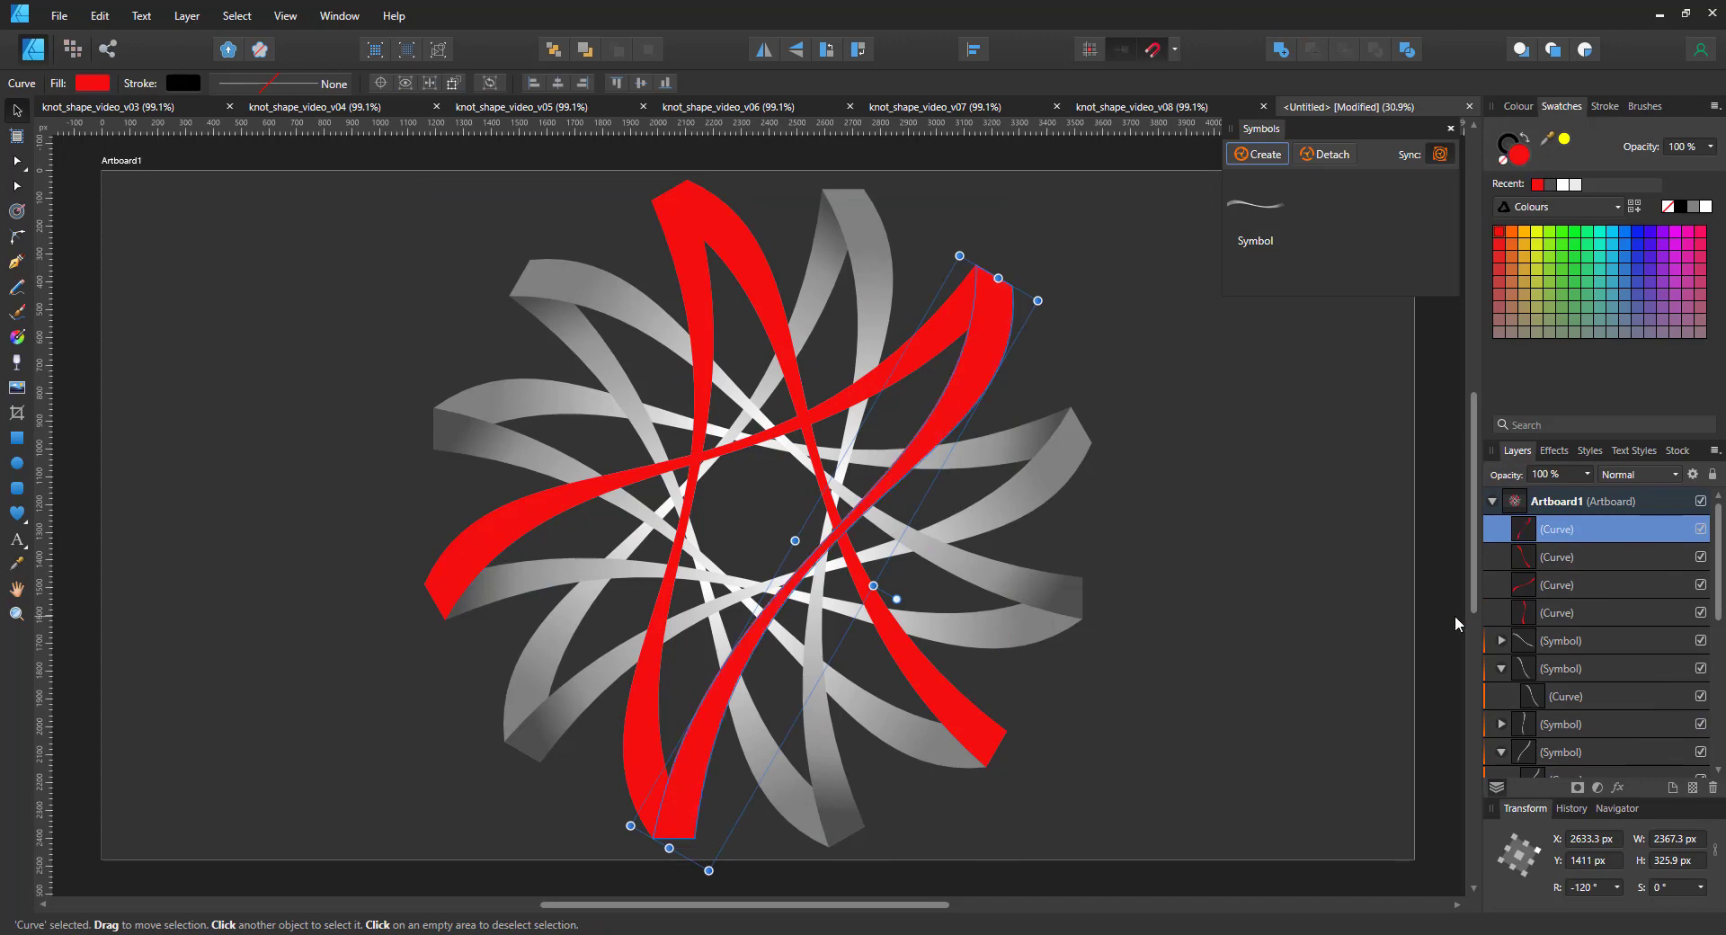
left_click(1564, 617, "shift")
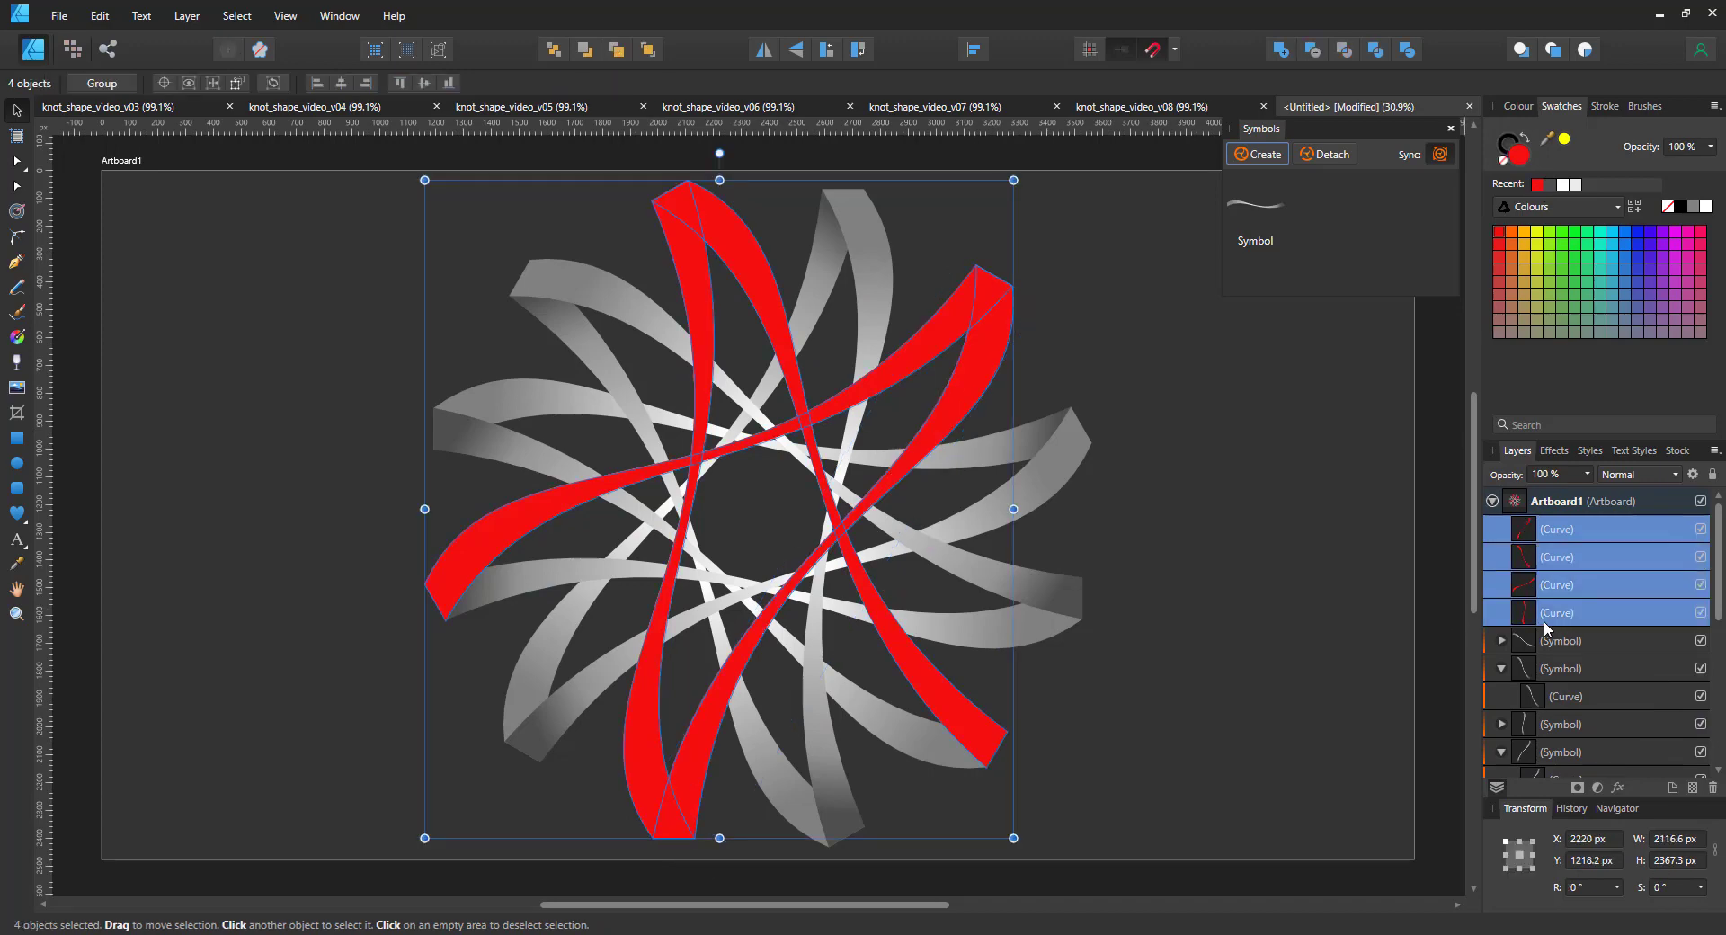
Move the four red curves inside the bottom symbol, above its ribbon curve, and group them.
left_click(1280, 53)
key("ctrl+z")
key("ctrl+x")
left_click(1016, 459)
key("ctrl+v")
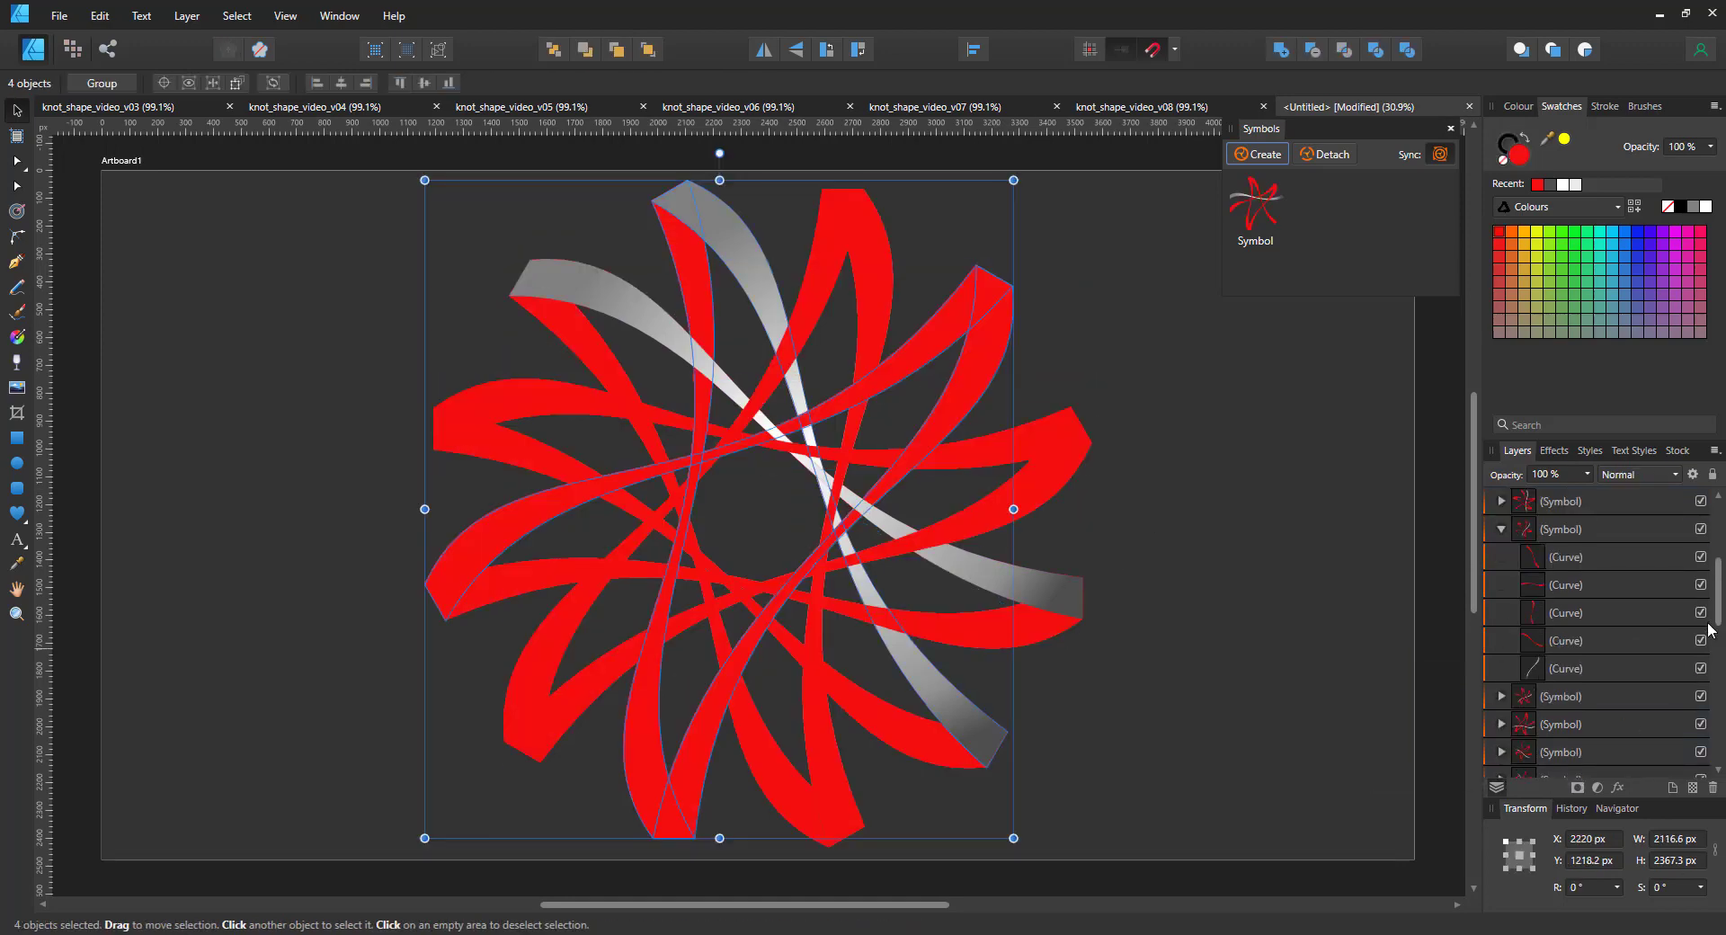
scroll(1594, 771, "down", 5)
key("ctrl+g")
Set the red curve group's blend mode to Erase and deselect everything.
left_click(1640, 474)
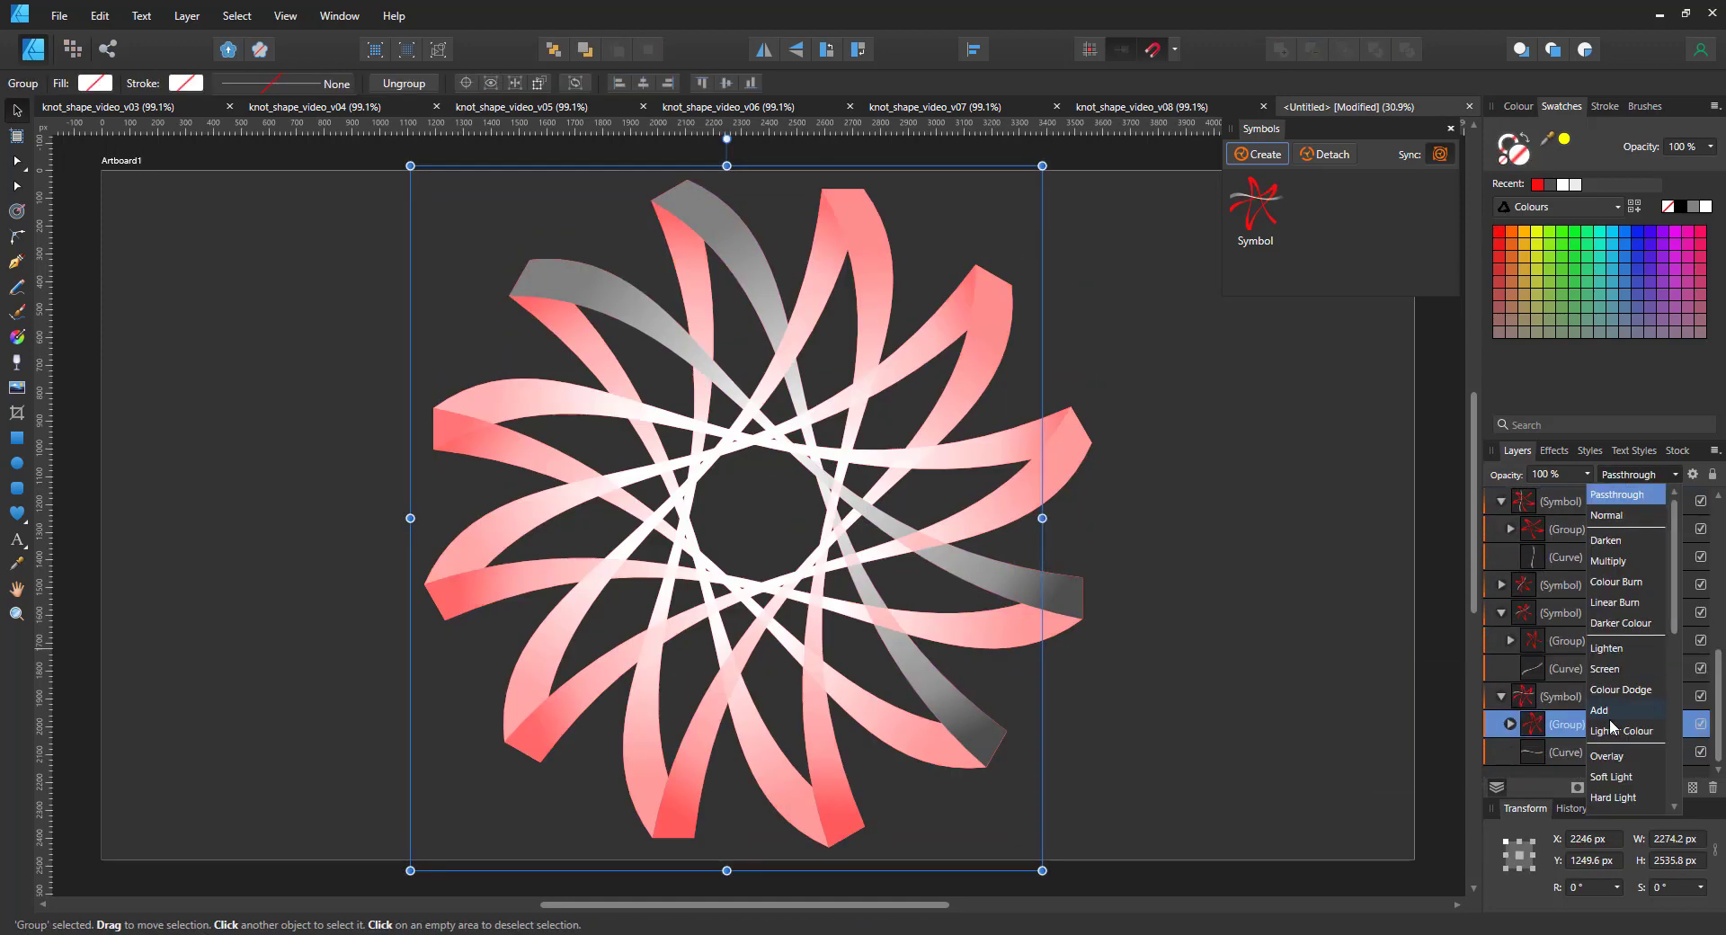
scroll(1670, 788, "down", 1)
left_click(1618, 796)
key("ctrl+d")
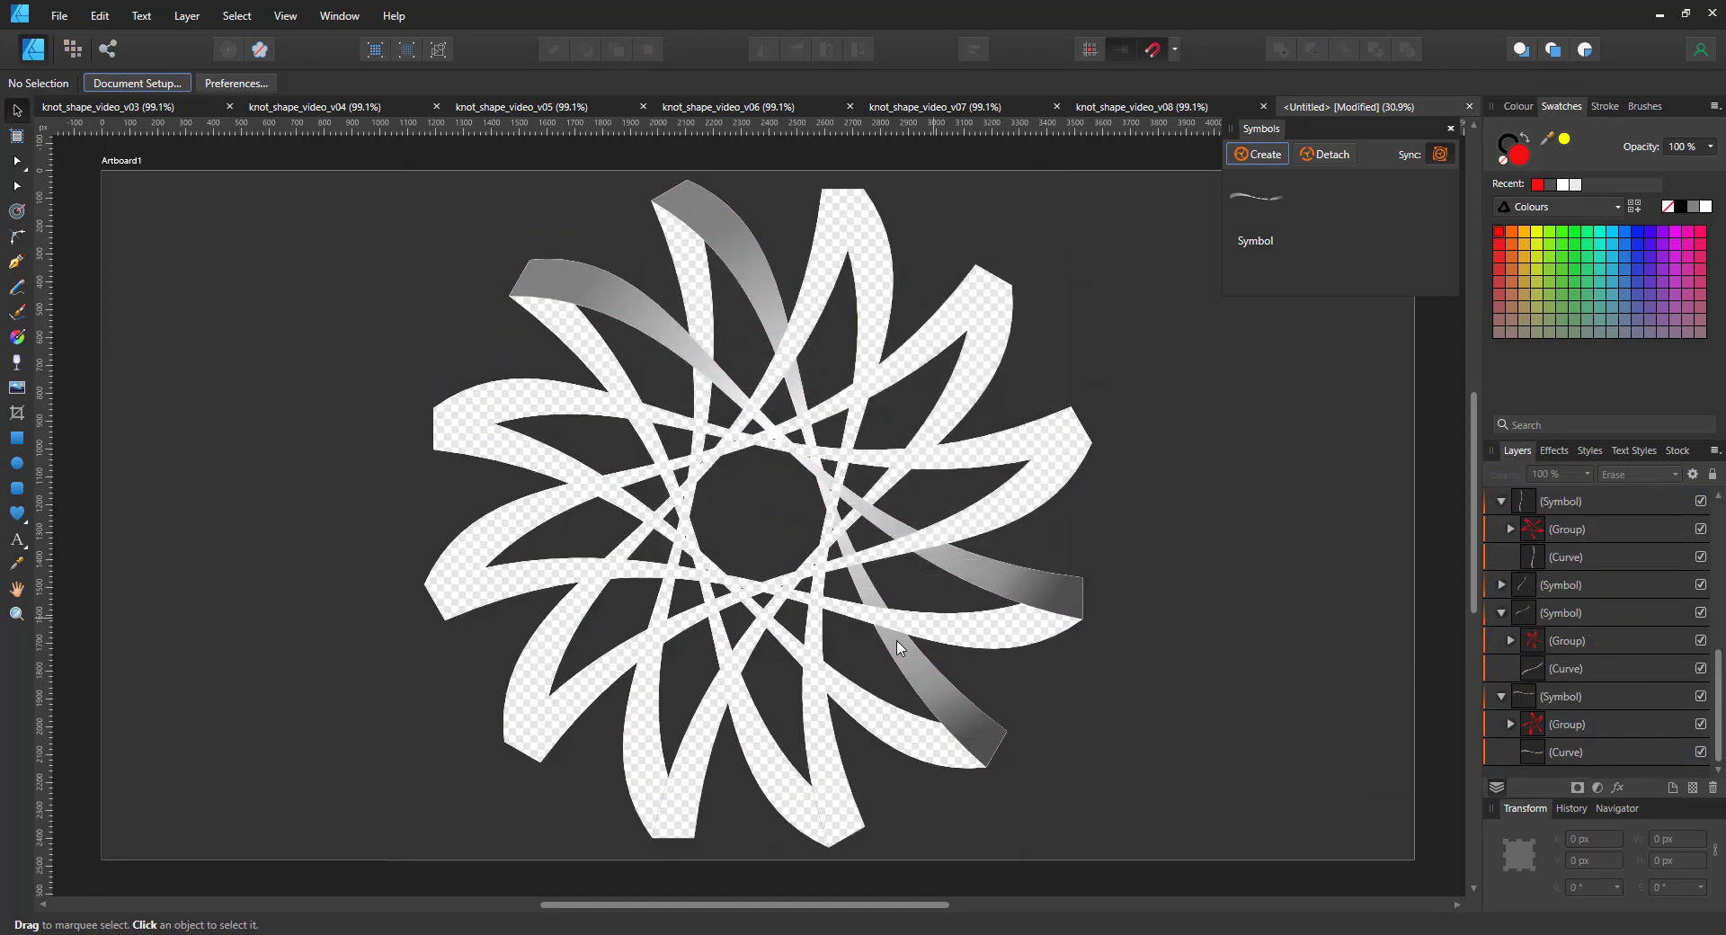
Group the erasing red group with the ribbon curve beneath it inside the symbol.
left_click(1584, 724)
left_click(1578, 752, "shift")
key("ctrl+g")
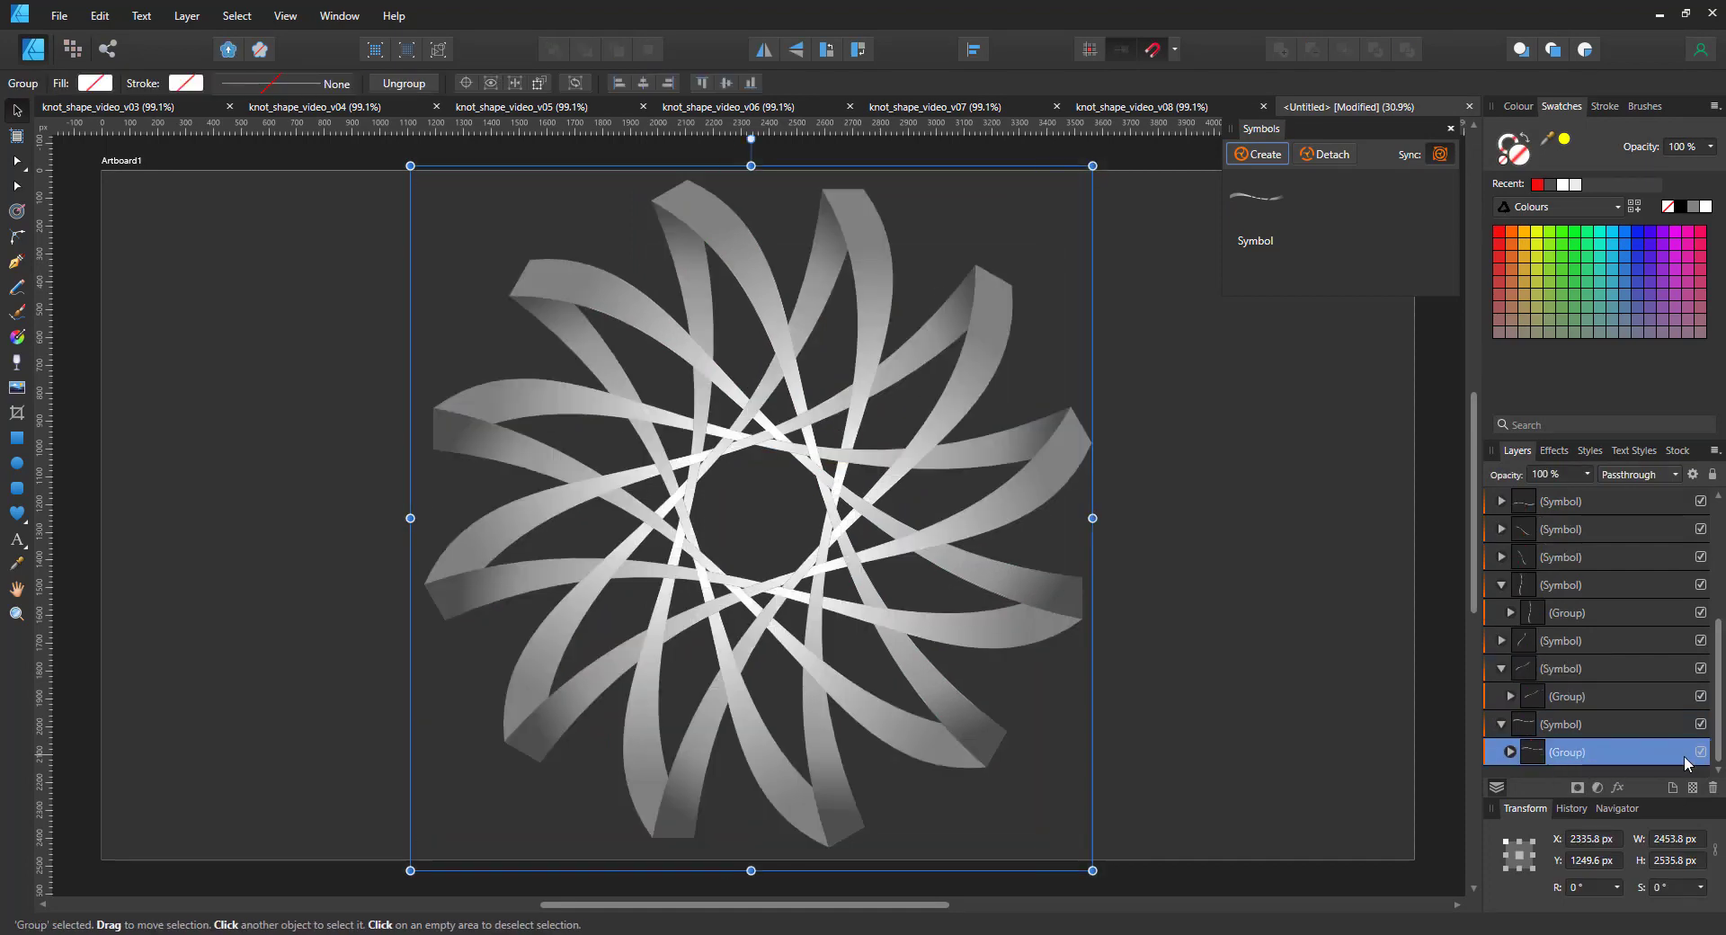
Place a dark grey duplicate beneath the ribbon curve and bend its lower edge slightly outward near the centre as a border.
scroll(1702, 775, "down", 2)
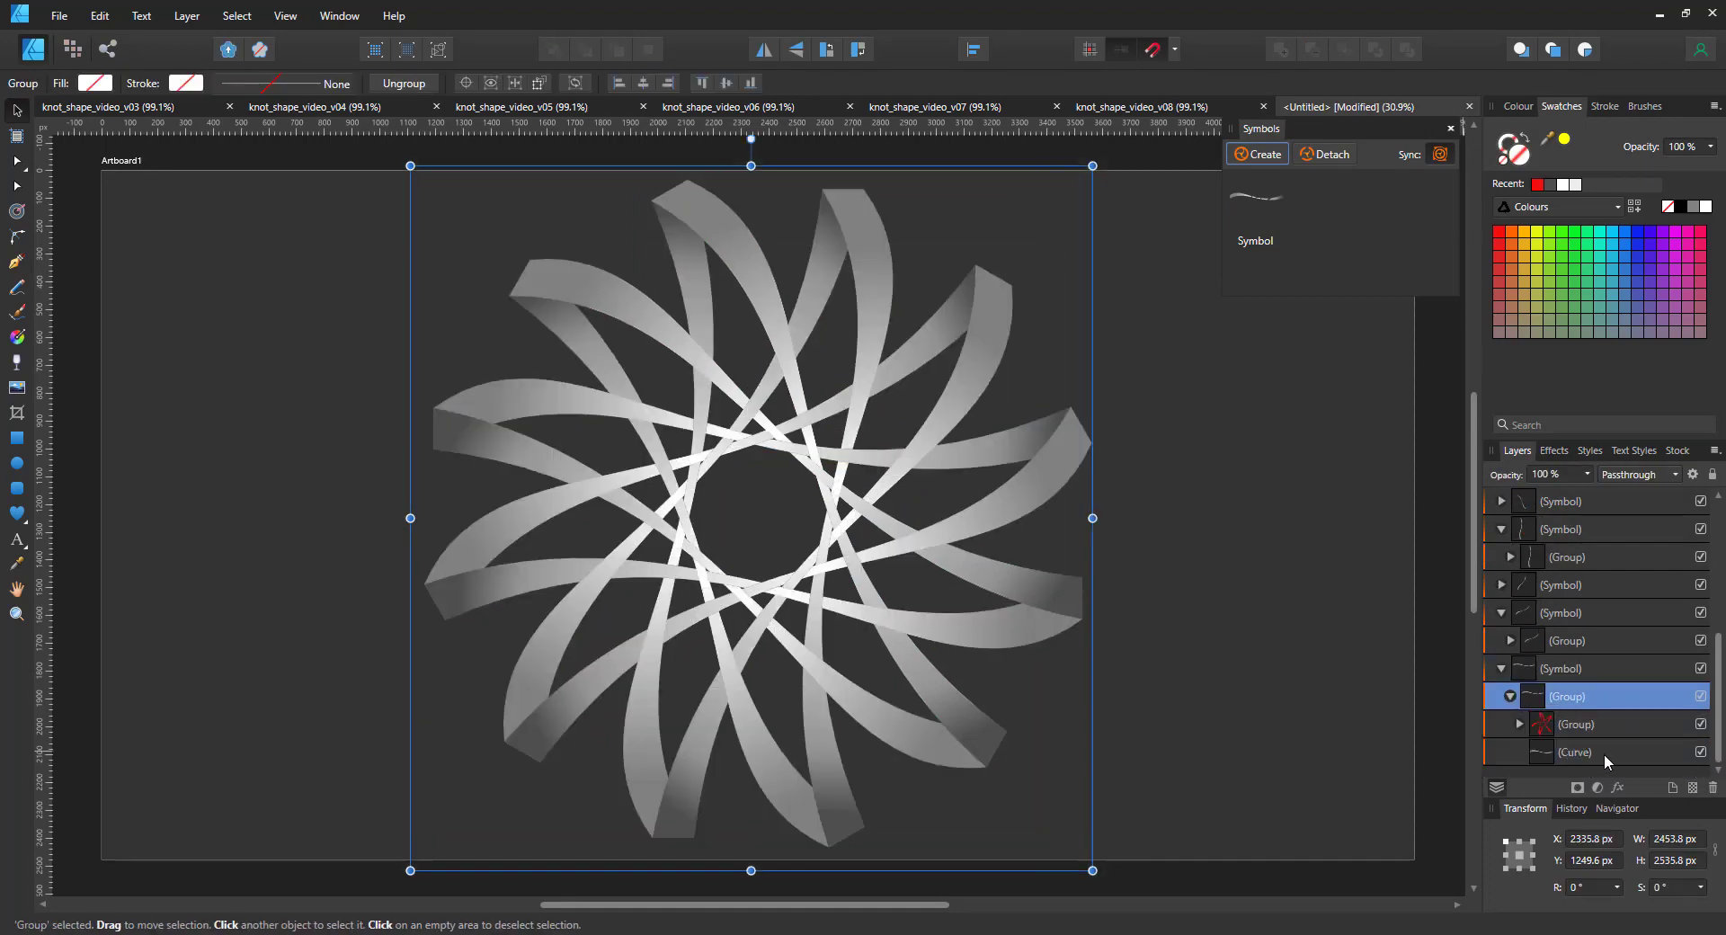
left_click(1605, 752)
key("a")
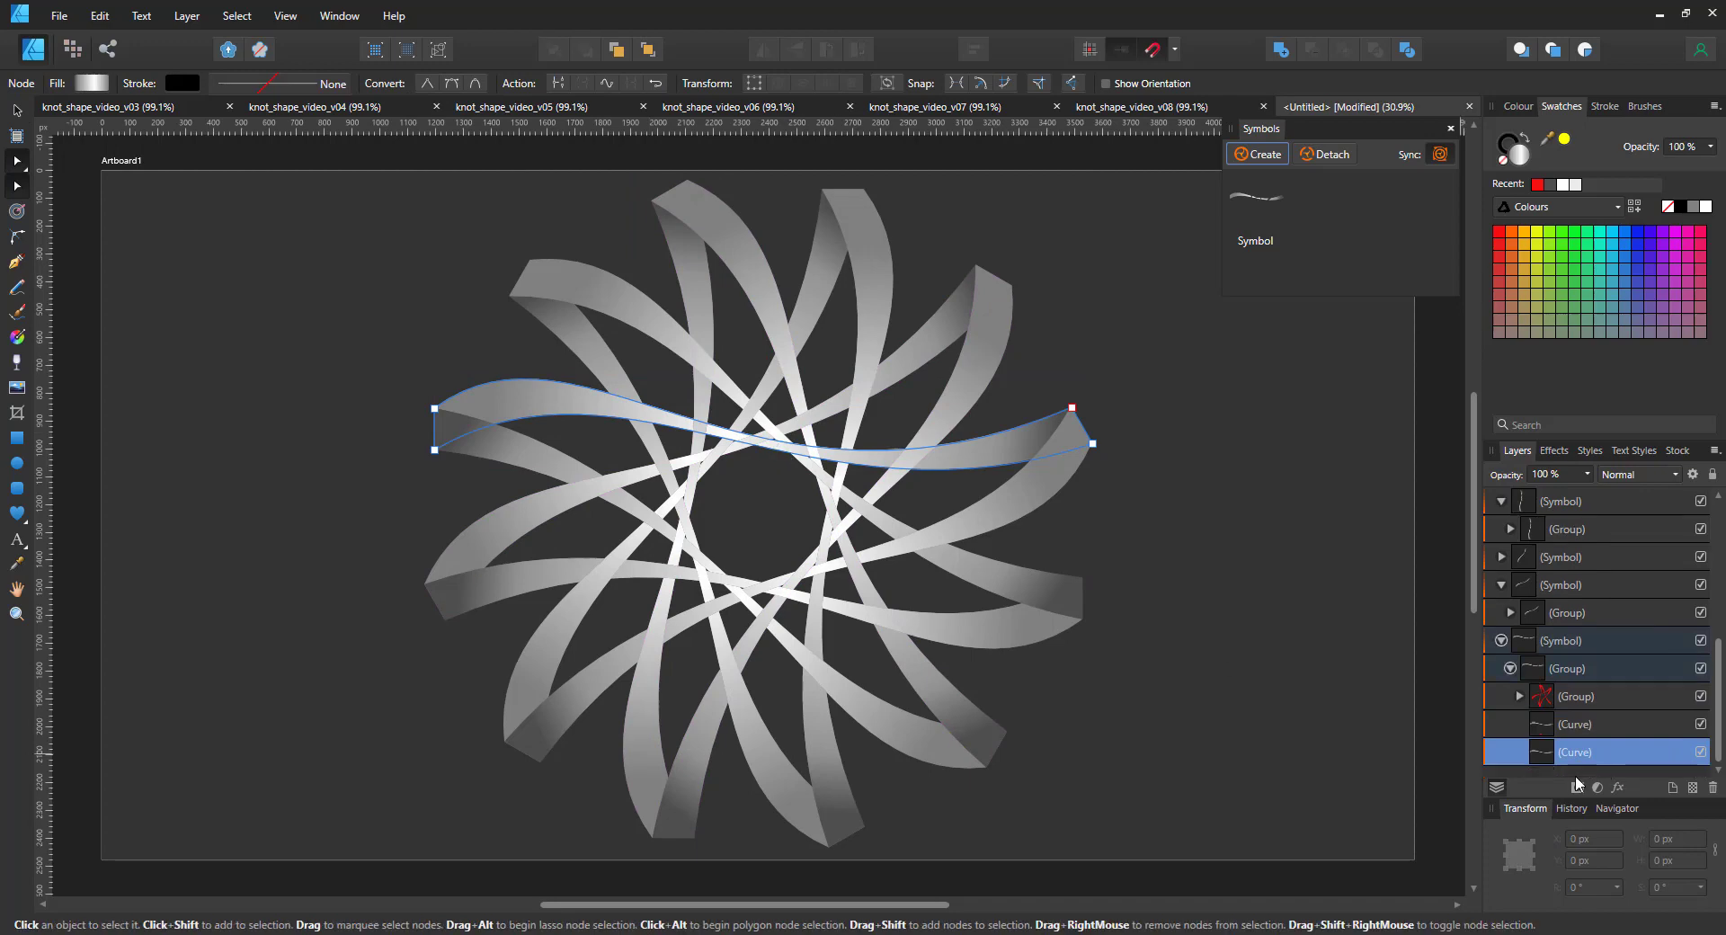
left_click_drag(779, 452, 863, 464)
left_click(1550, 185)
key("z")
left_click_drag(779, 470, 775, 457)
key("ctrl+0")
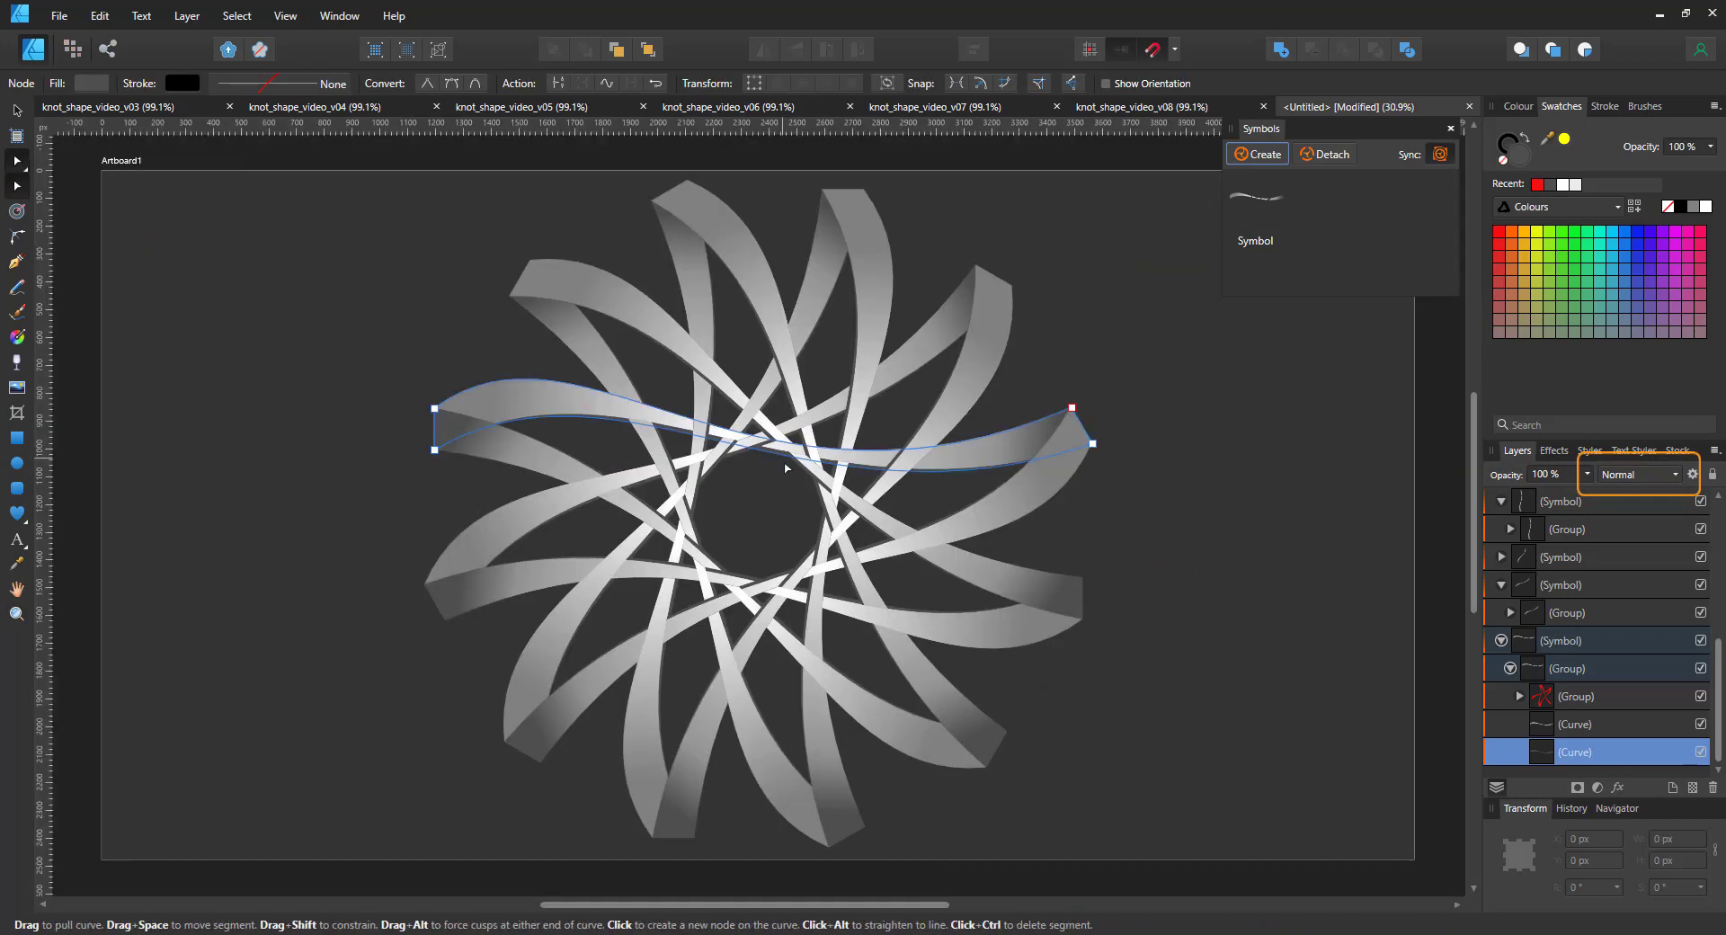
Draw a rectangle about 121 × 195 px over a ribbon crossing, with a black fill and a linear transparency fade.
left_click(17, 439)
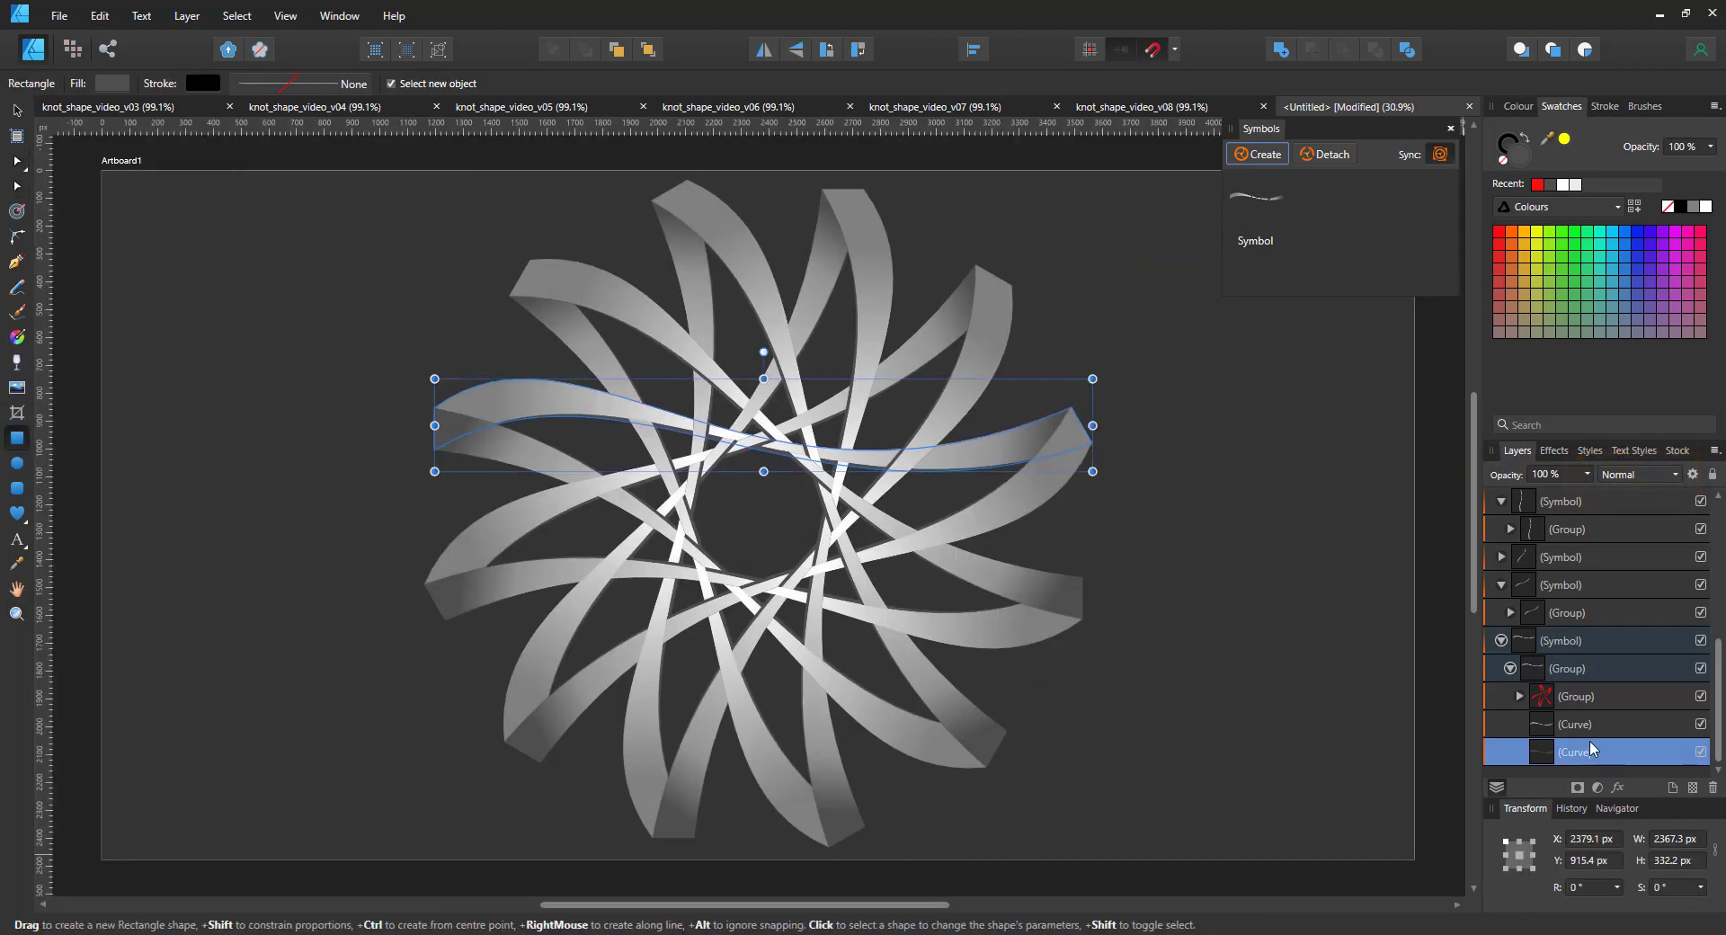
left_click_drag(669, 398, 704, 453)
key("v")
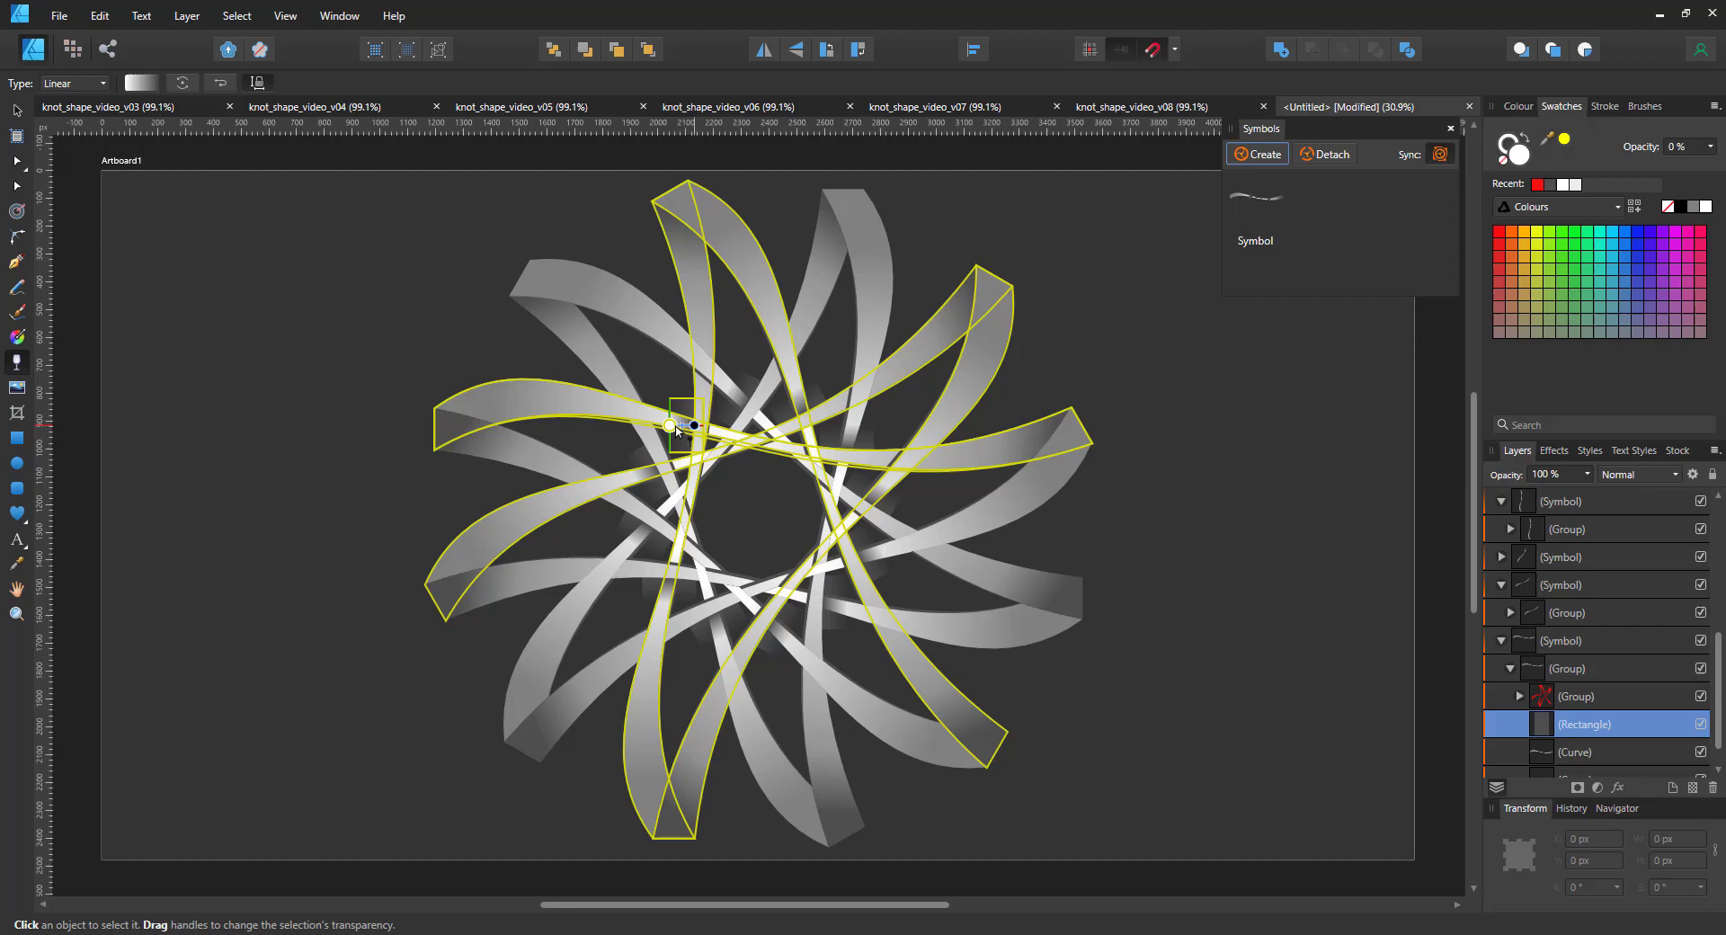
left_click(1503, 160)
left_click(1520, 155)
left_click(1681, 206)
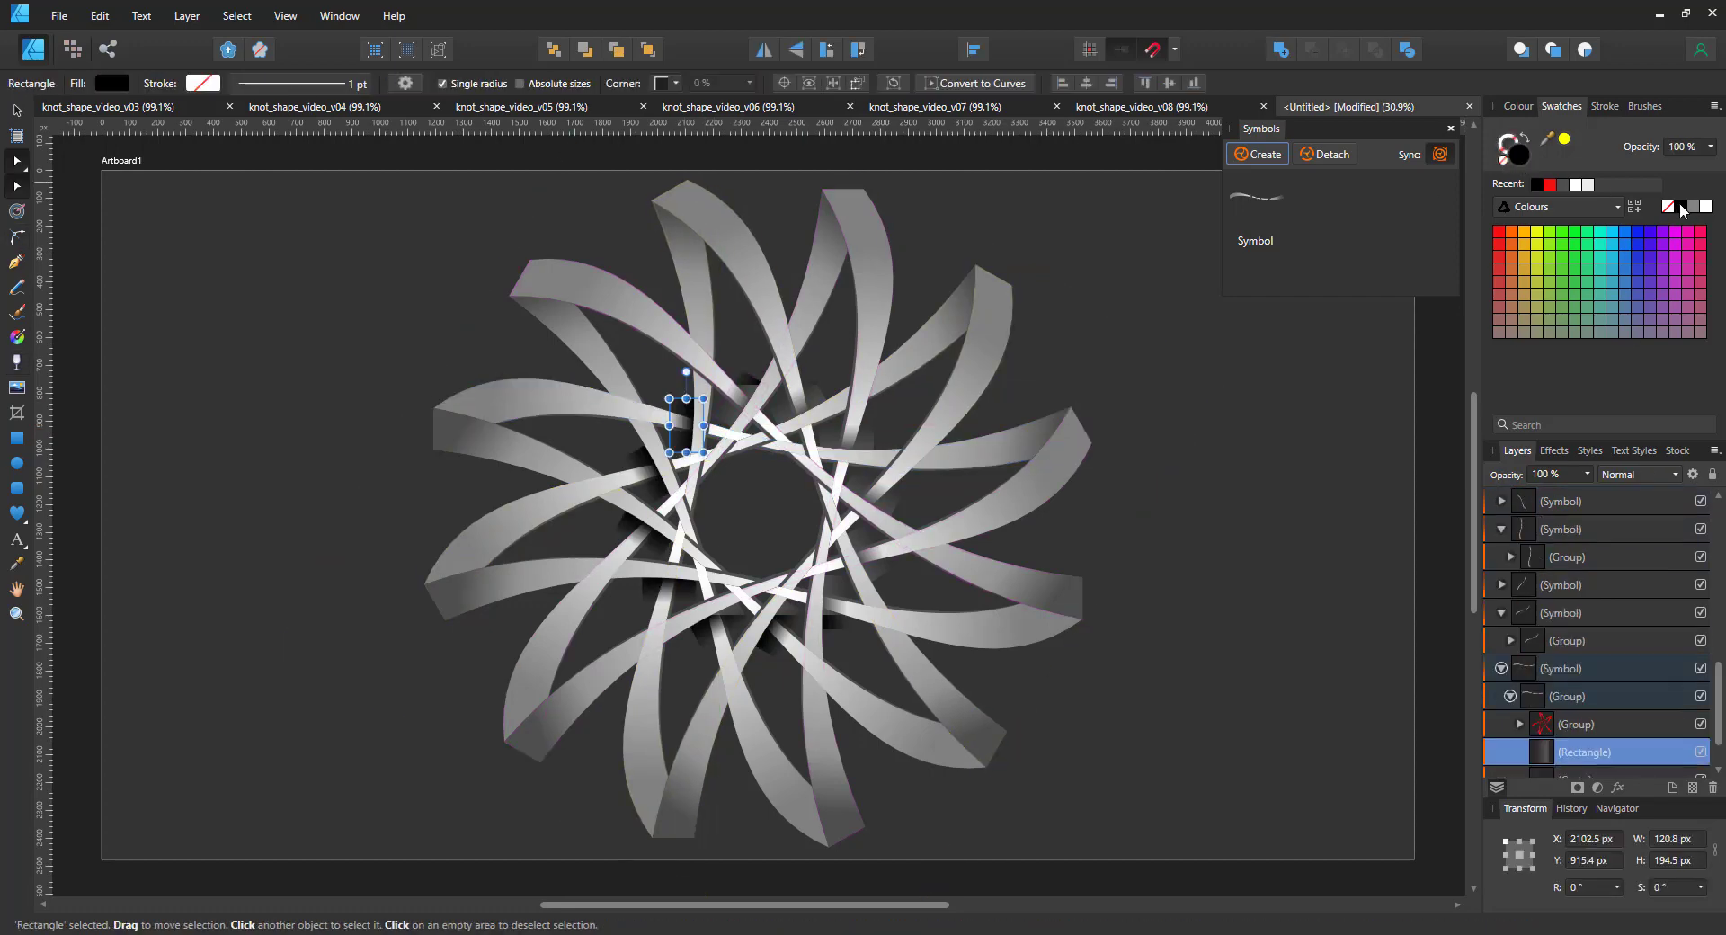
Set the shadow rectangle to 50% opacity with Multiply blending and clip it inside the ribbon curve.
key("5")
left_click(1656, 474)
left_click(1623, 528)
key("z")
double_click(724, 411)
scroll(1576, 708, "down", 1)
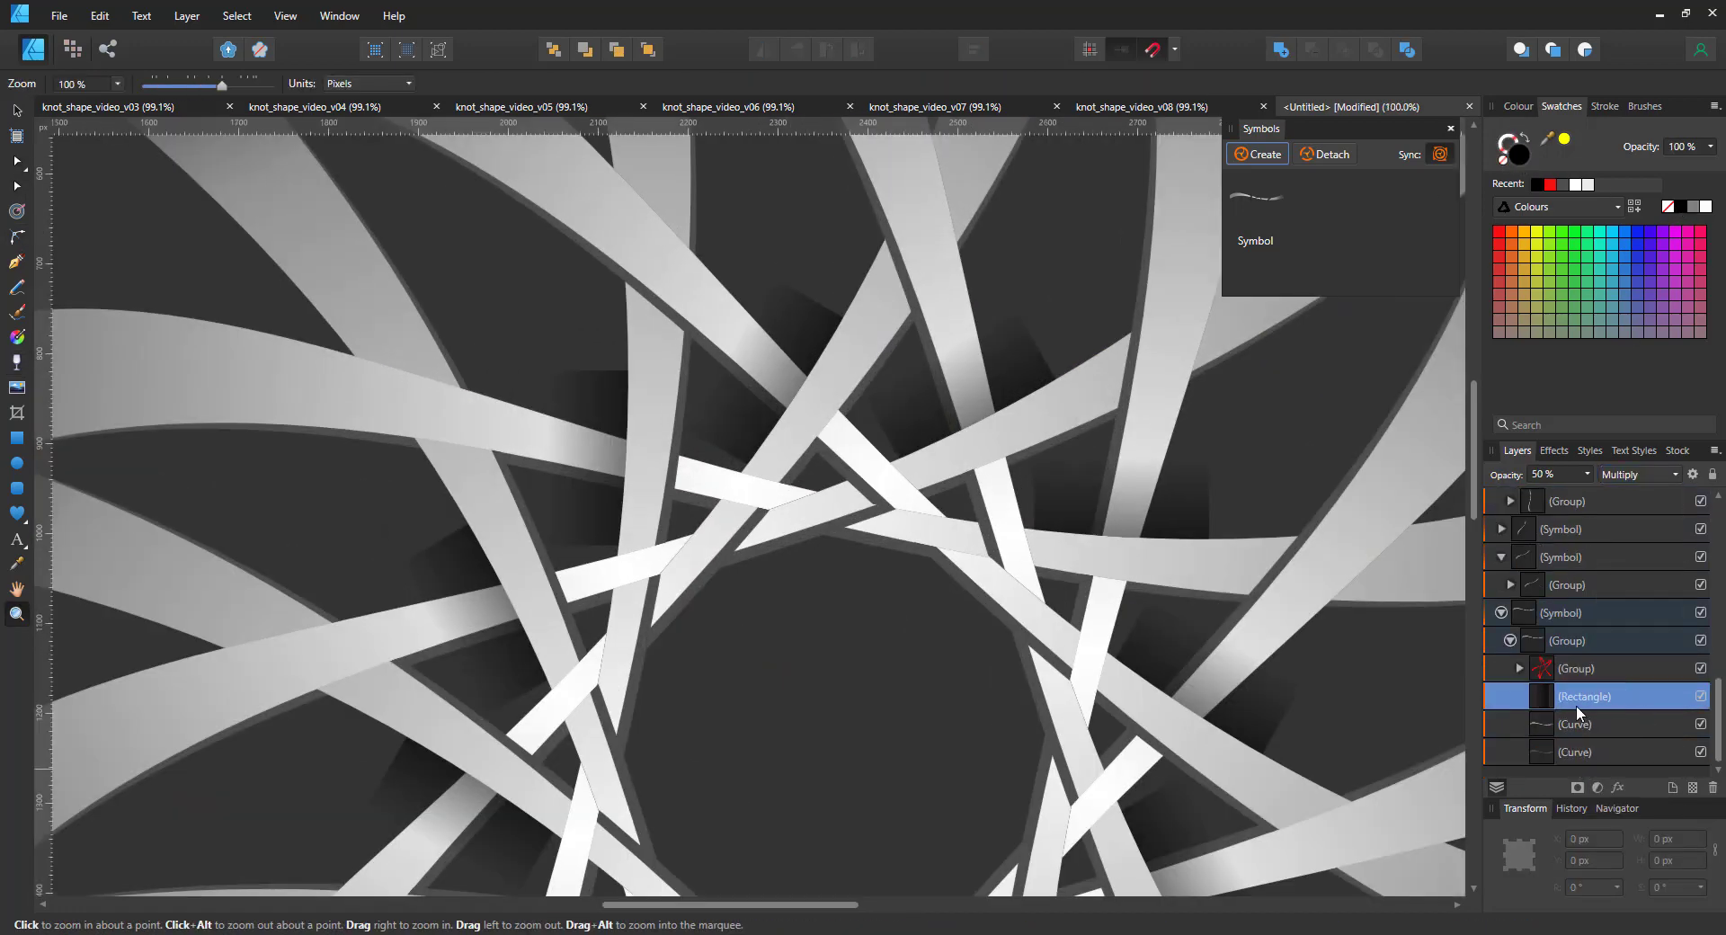
left_click_drag(1577, 704, 1576, 724)
key("v")
Duplicate the shadow rectangle along the ribbon and rotate the copy to about −37° over the next crossing.
left_click_drag(544, 457, 823, 457)
key("ctrl+j")
left_click_drag(779, 346, 845, 368)
key("ctrl+z")
key("v")
left_click_drag(786, 453, 809, 477)
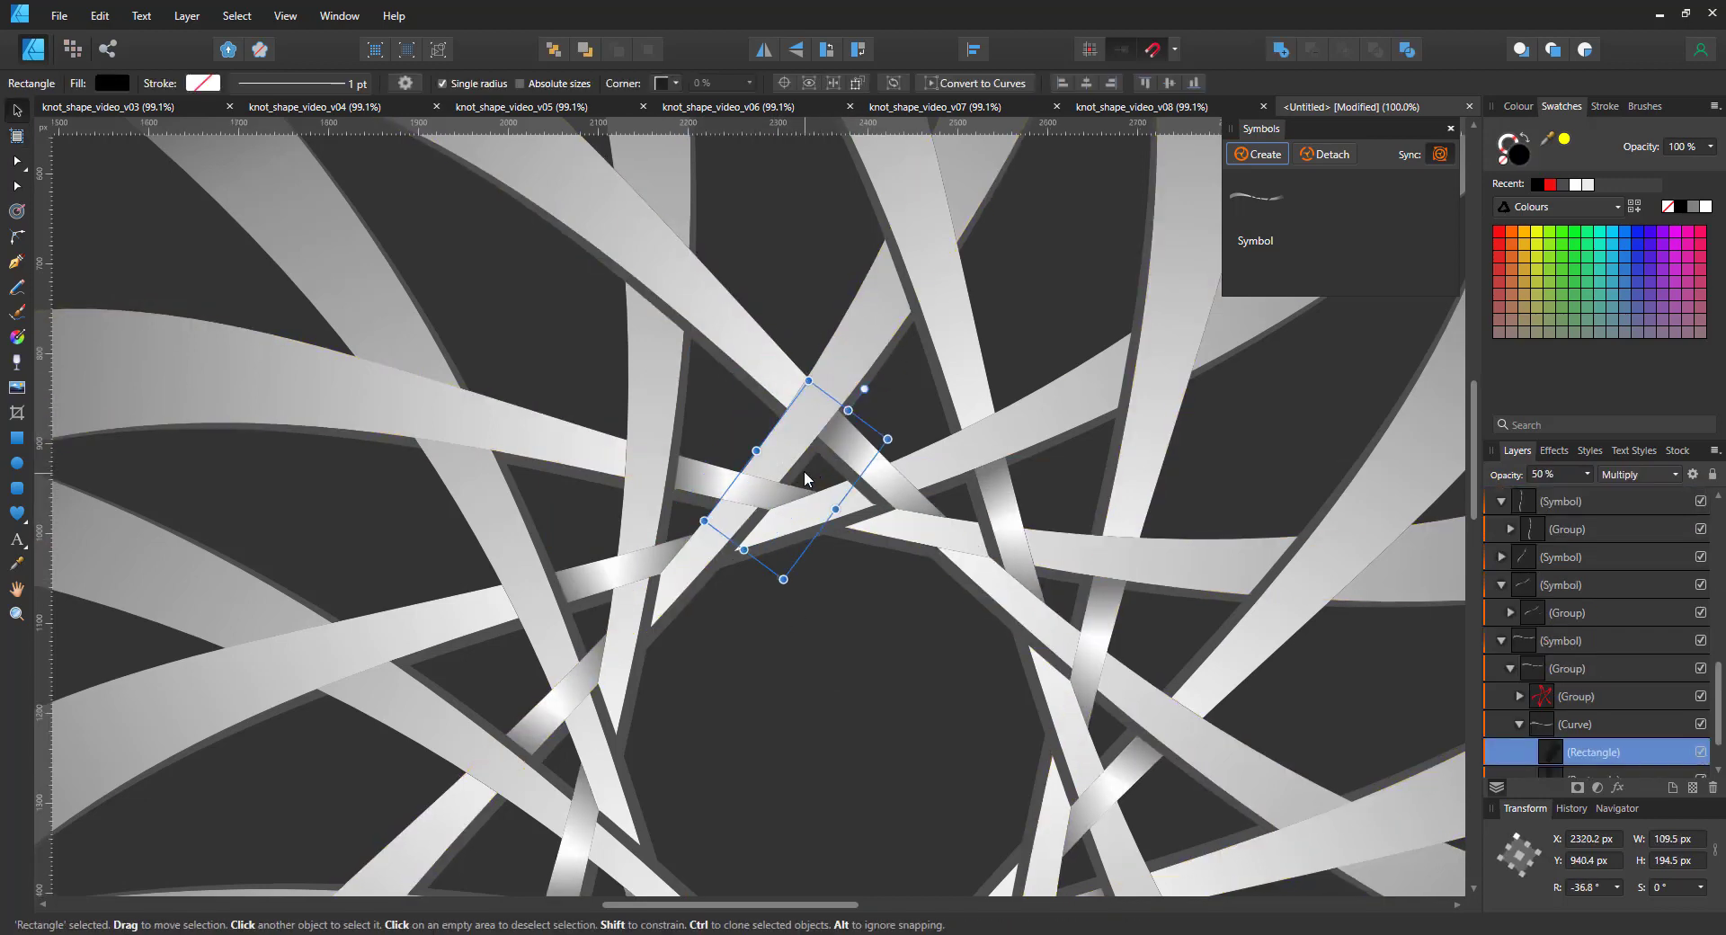
Add two more shadow rectangle copies, rotating and positioning them over the following ribbon crossings near the centre.
key("ctrl+j")
left_click_drag(868, 392, 748, 524)
left_click_drag(789, 476, 871, 543)
key("ctrl+j")
left_click_drag(907, 407, 774, 358)
left_click_drag(813, 449, 983, 526)
left_click_drag(932, 561, 949, 532)
Duplicate the shadow rectangle once more and adjust the shadows' placement around the inner ring of crossings.
key("ctrl+j")
left_click_drag(1012, 644, 955, 667)
left_click_drag(971, 650, 1052, 602)
left_click_drag(1717, 706, 1715, 746)
left_click(1520, 581)
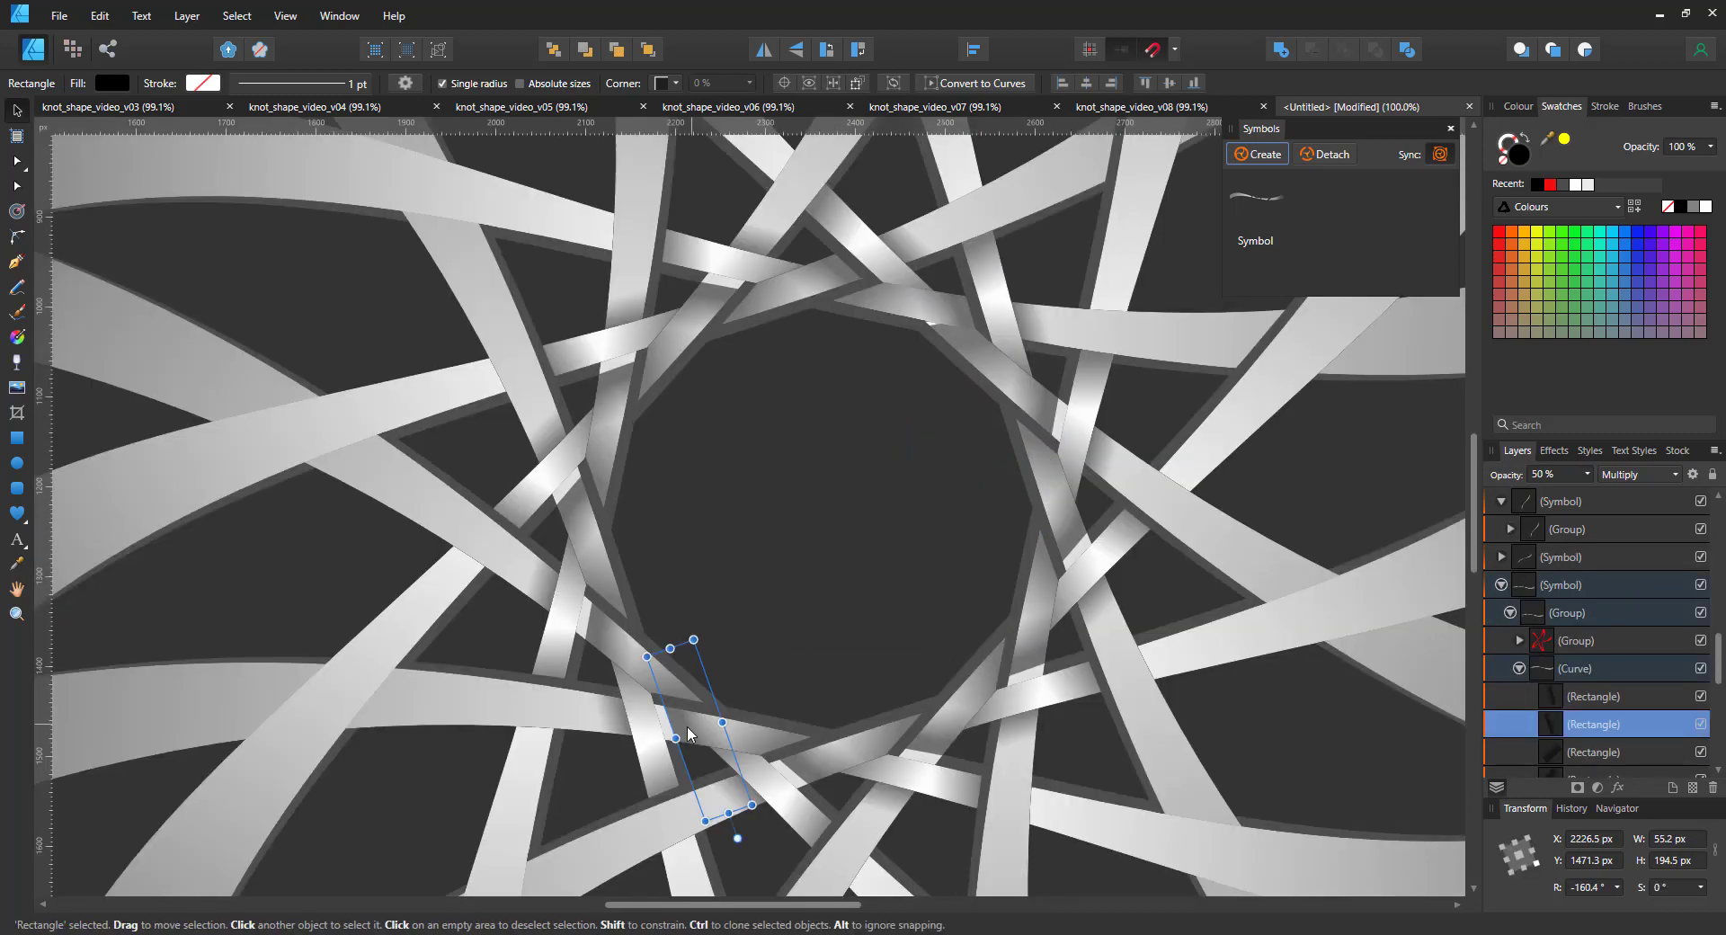
left_click_drag(710, 760, 823, 713)
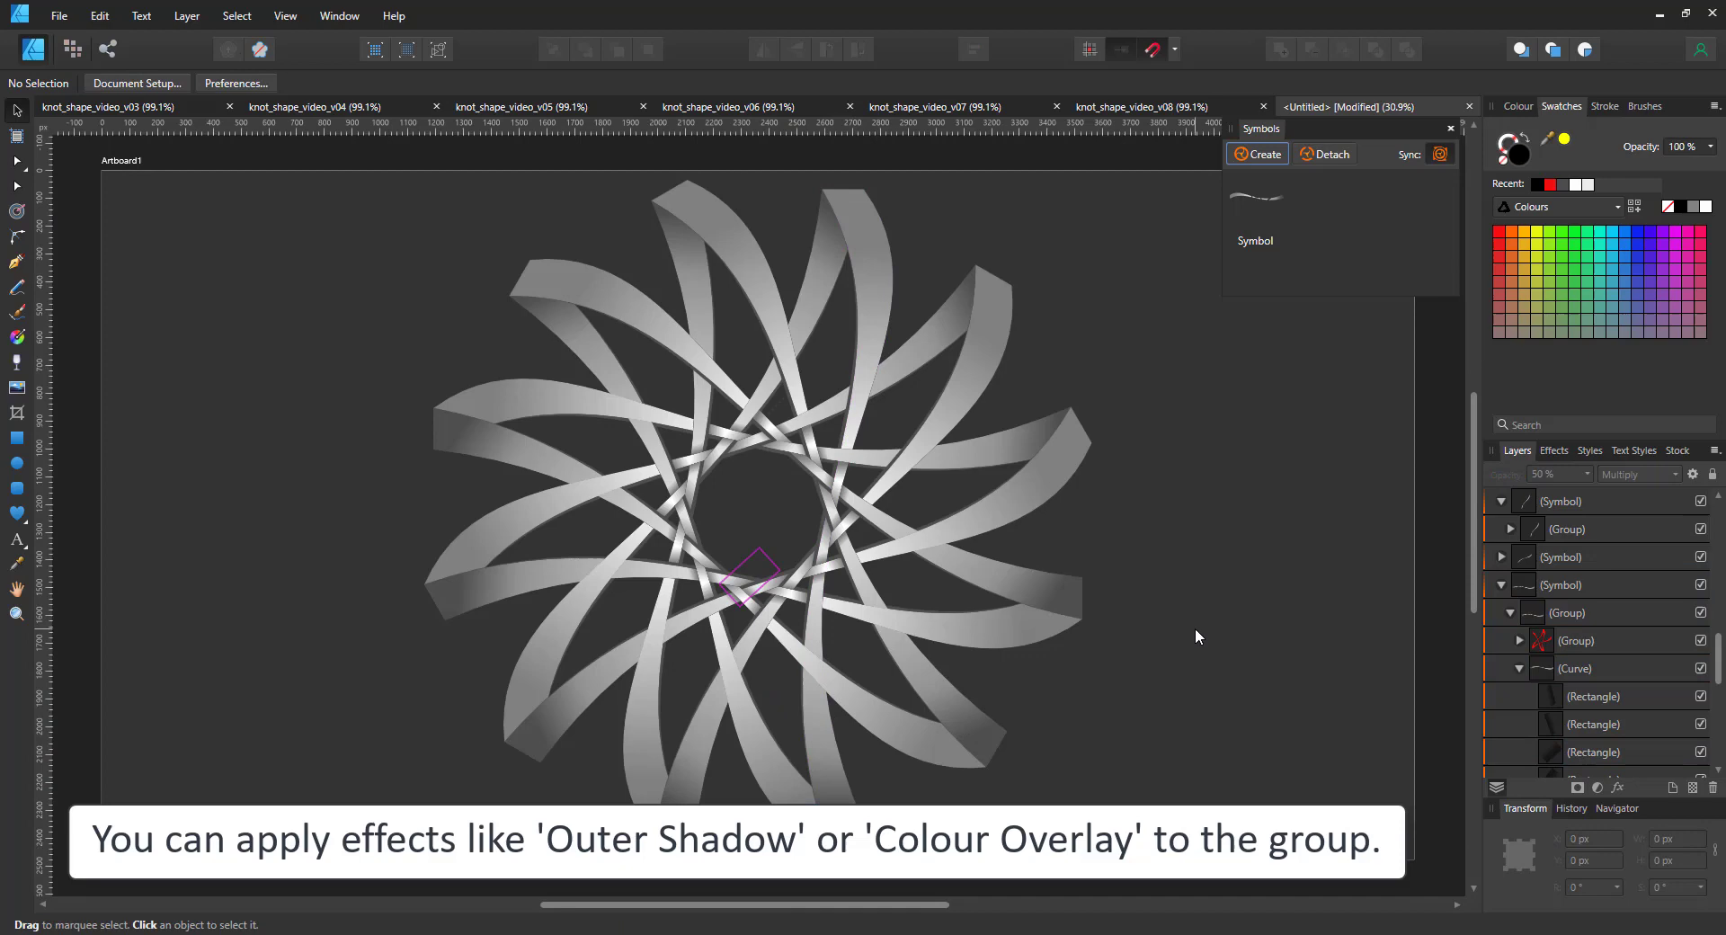
Collapse all the expanded symbols in the artboard's layer list.
left_click_drag(1717, 658, 1717, 527)
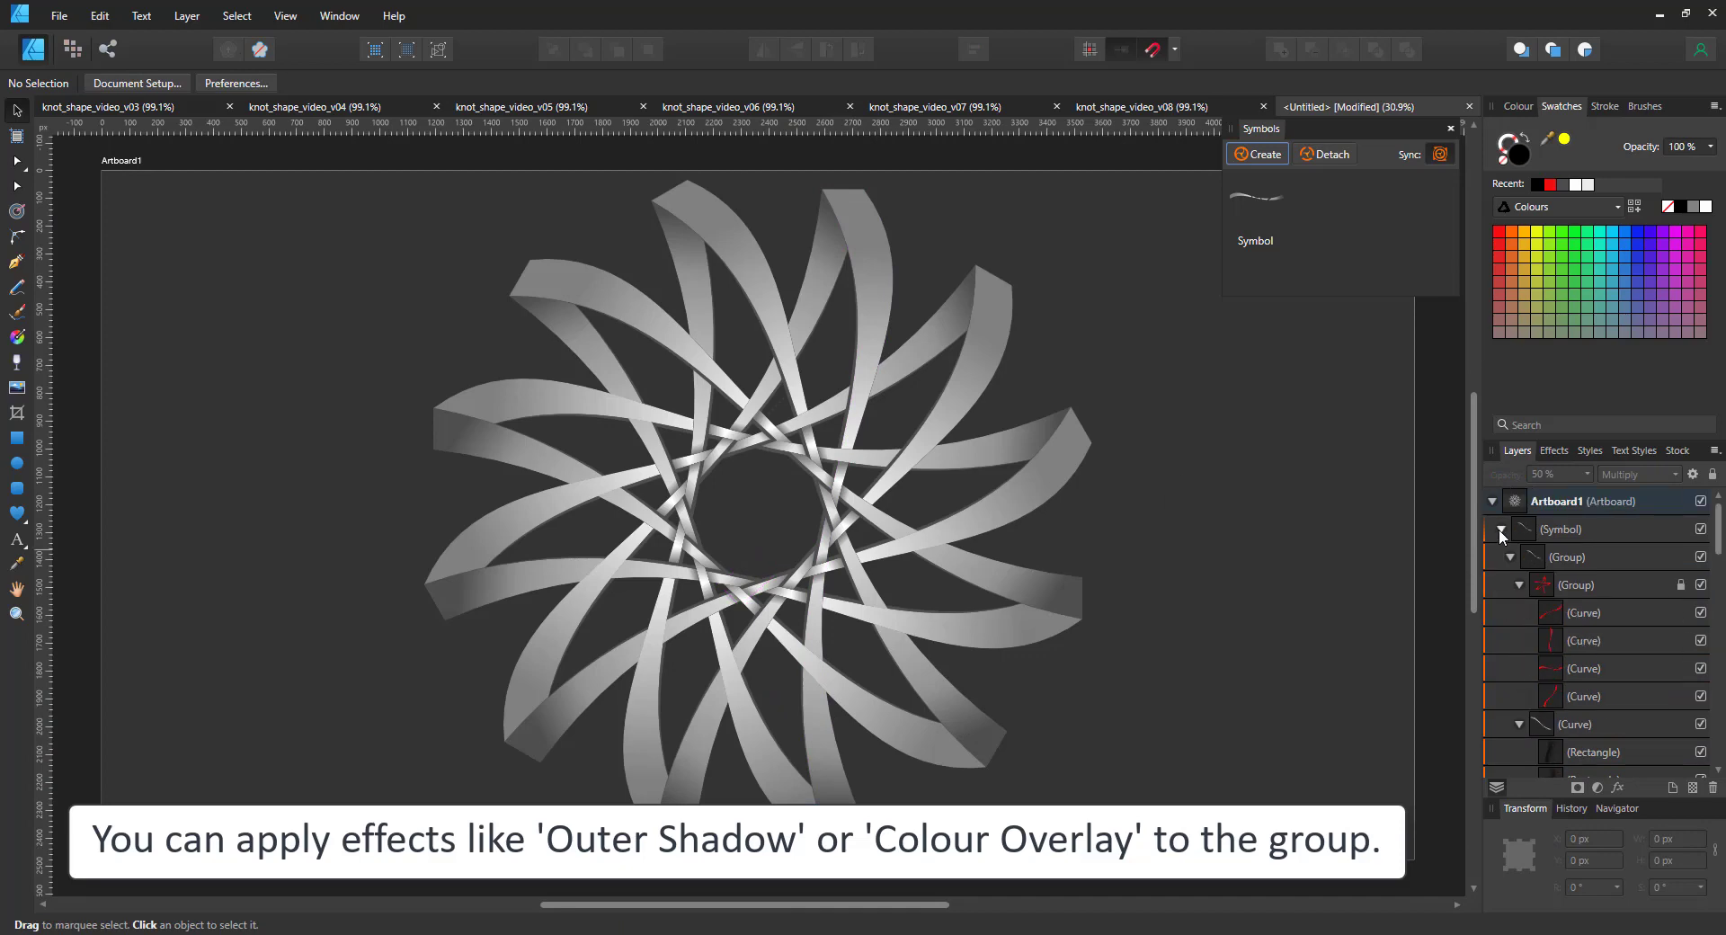
left_click(1501, 529)
left_click(1500, 557)
left_click(1501, 586)
left_click(1501, 614)
left_click(1502, 642)
left_click(1500, 641)
left_click(1501, 668)
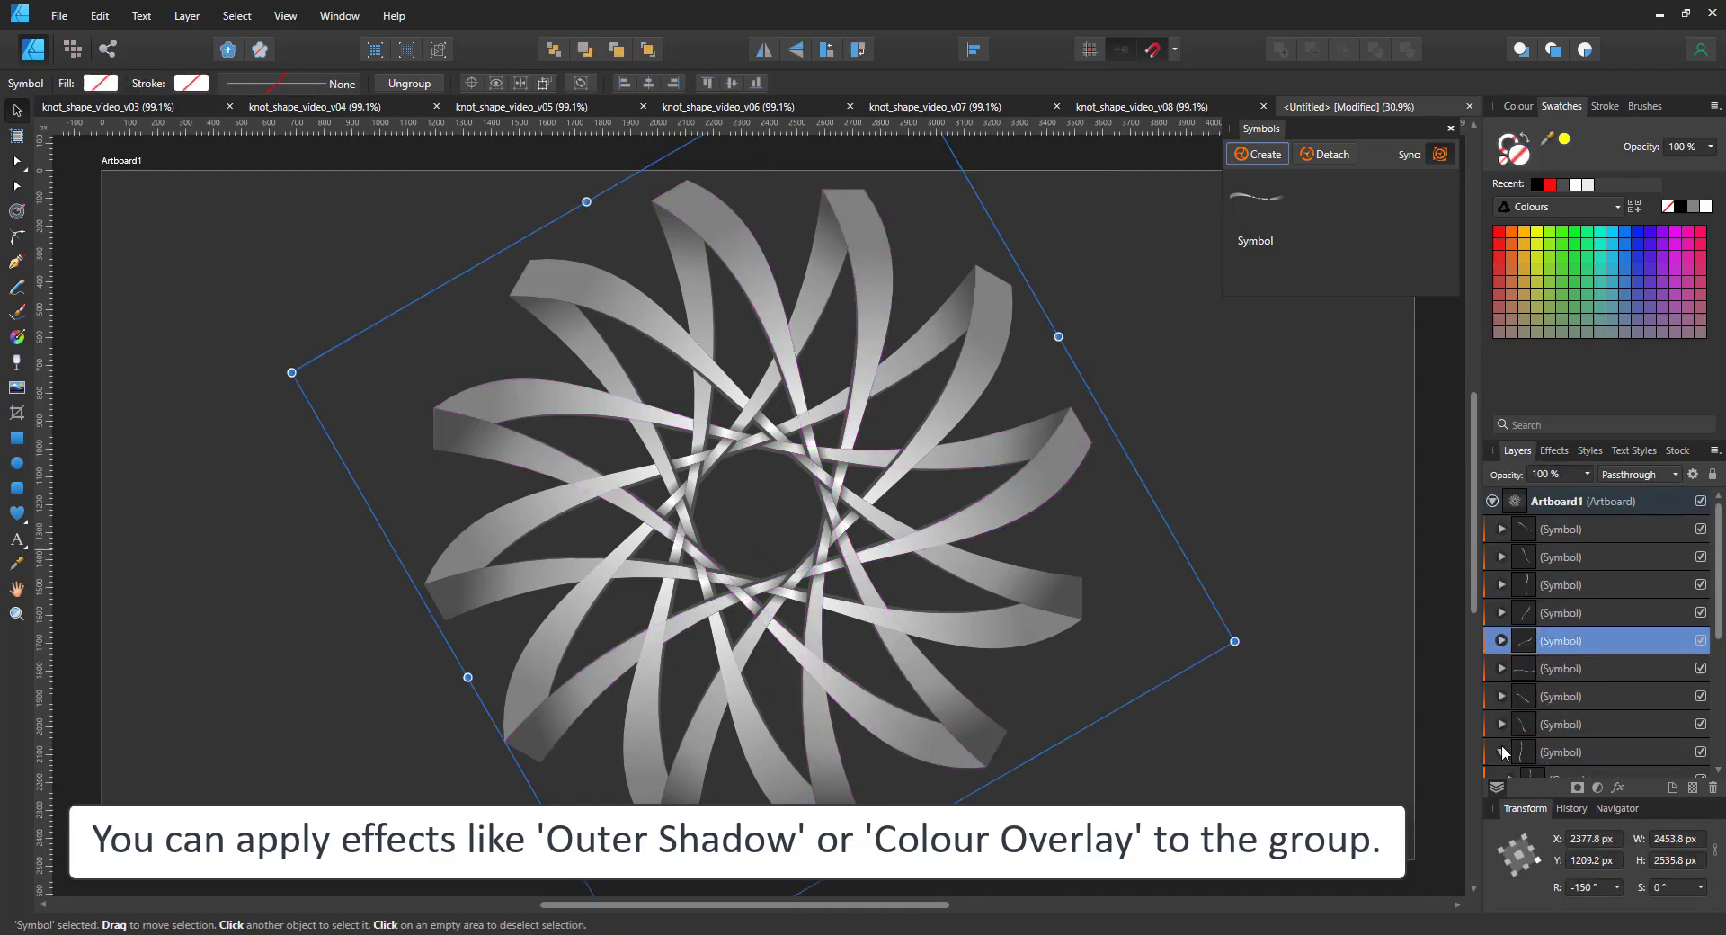
scroll(1503, 748, "down", 3)
left_click(1501, 641)
left_click(1500, 697)
Group all the symbols of the knot and scale the group down to about 2724 px wide on the artboard.
left_click(1663, 752)
scroll(1663, 720, "up", 3)
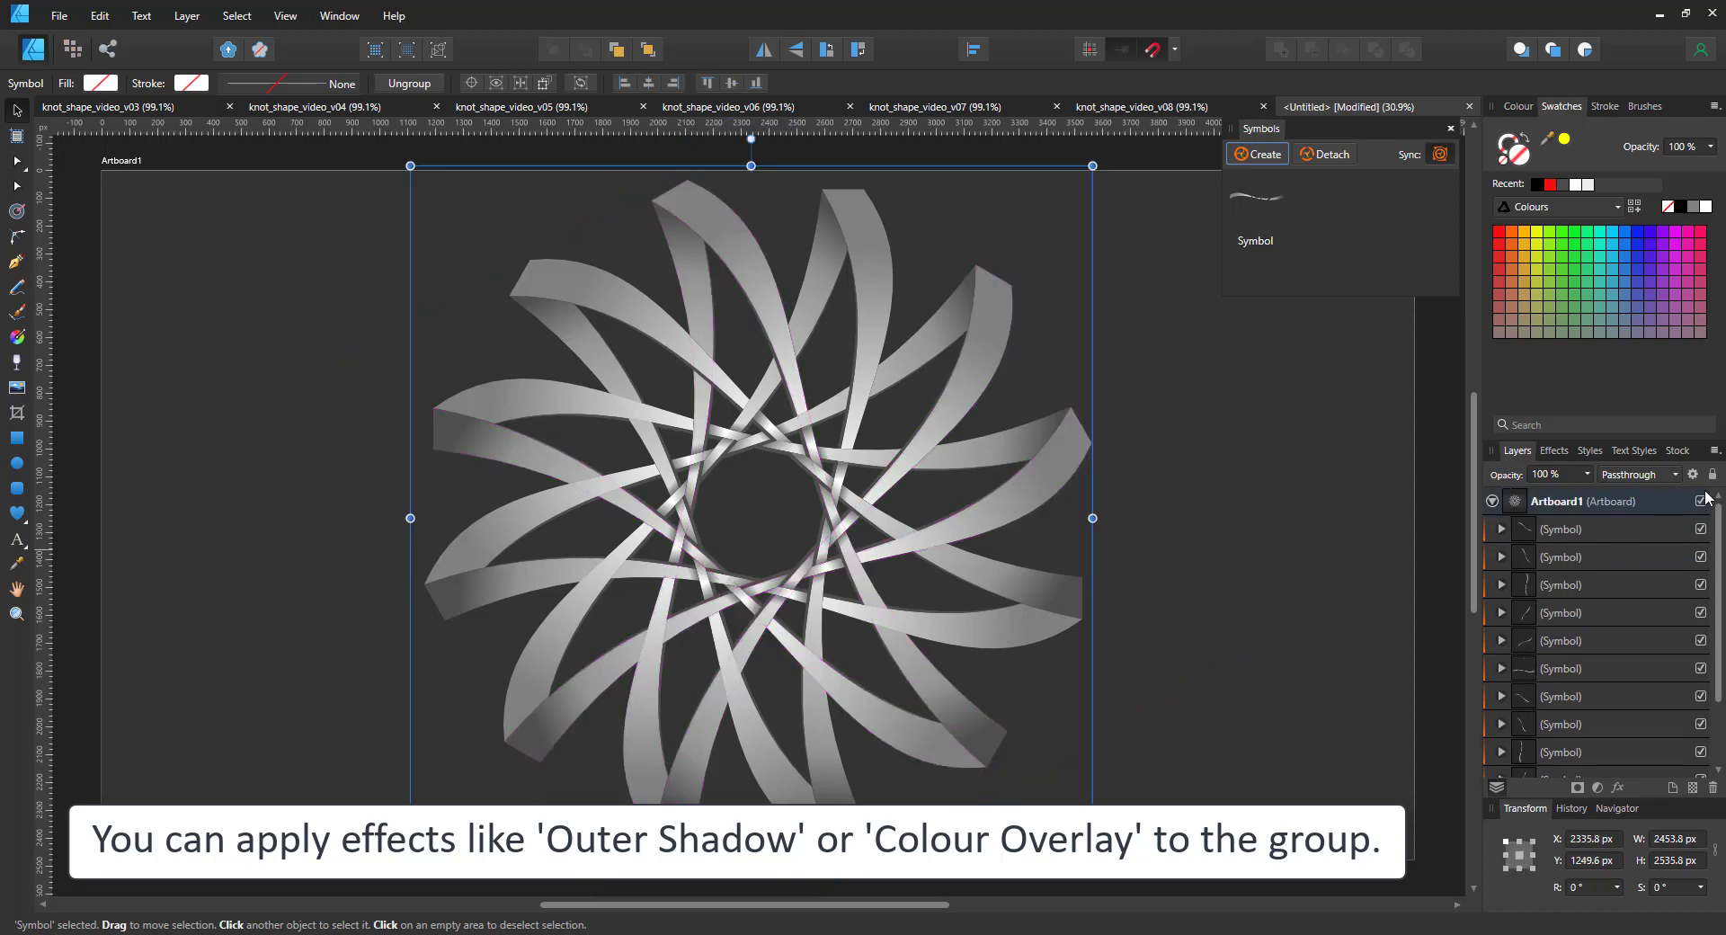
left_click(1619, 531, "shift")
key("ctrl+g")
scroll(1265, 297, "up", 3)
left_click_drag(293, 204, 402, 311)
scroll(547, 332, "down", 3)
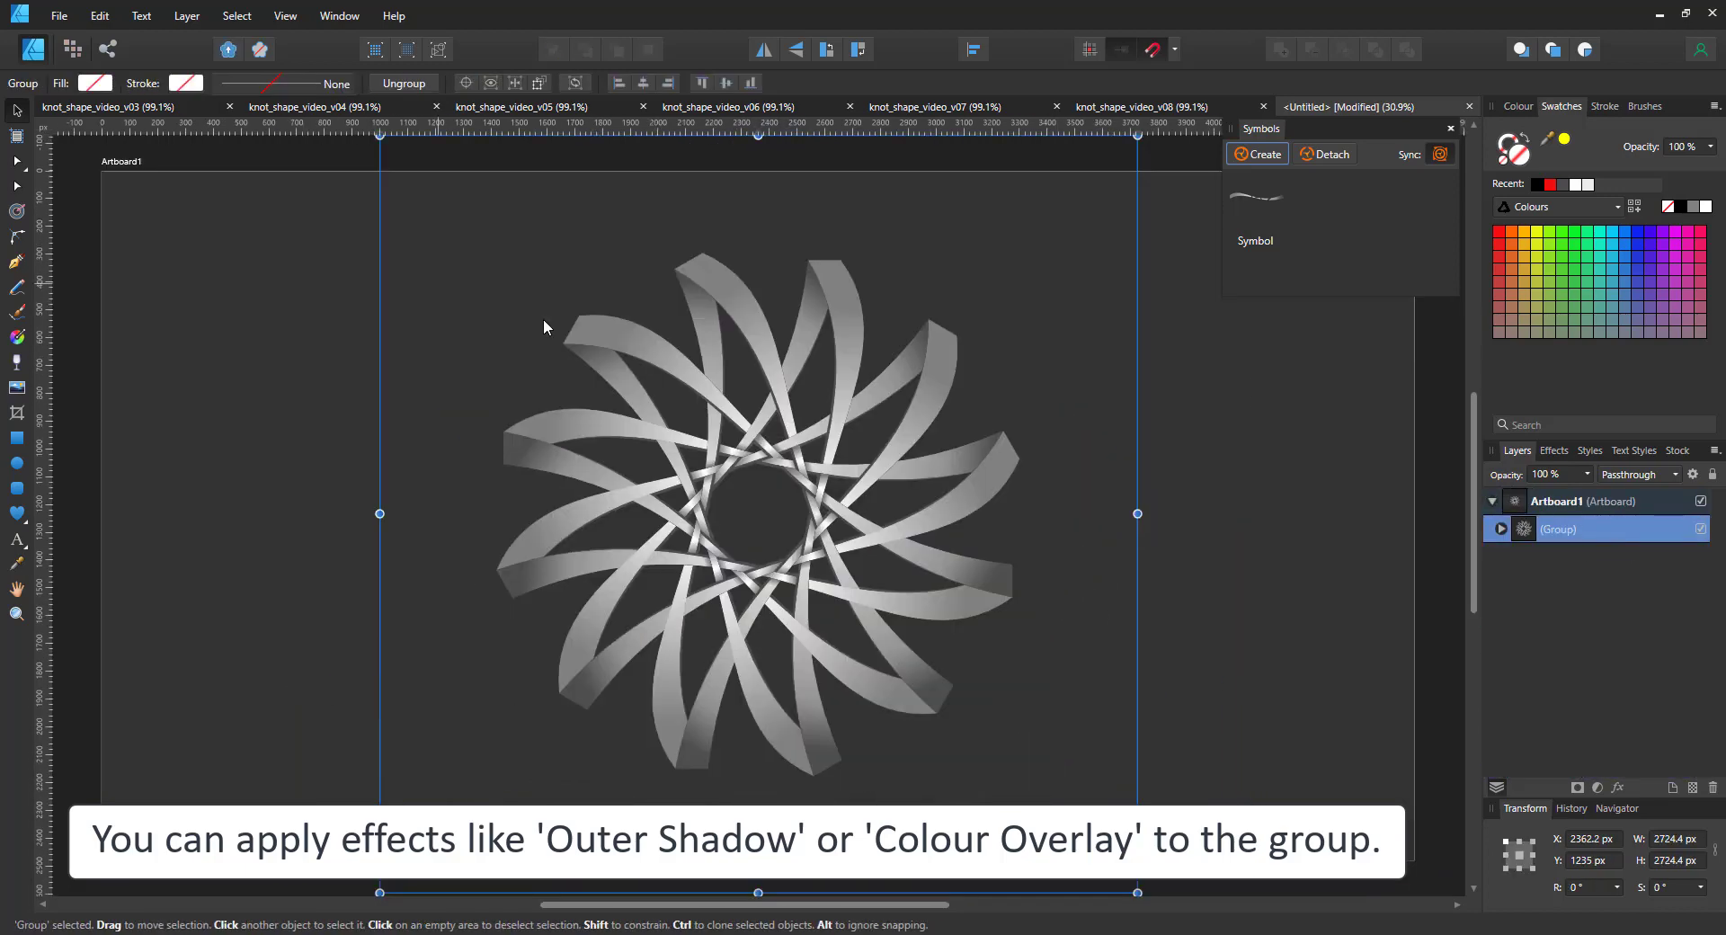
Apply a layer effect to the whole knot group and adjust its settings.
left_click(1618, 788)
left_click(601, 269)
left_click_drag(845, 223, 1184, 215)
left_click_drag(1164, 291, 1314, 290)
left_click_drag(1269, 269, 1374, 268)
left_click(1449, 215)
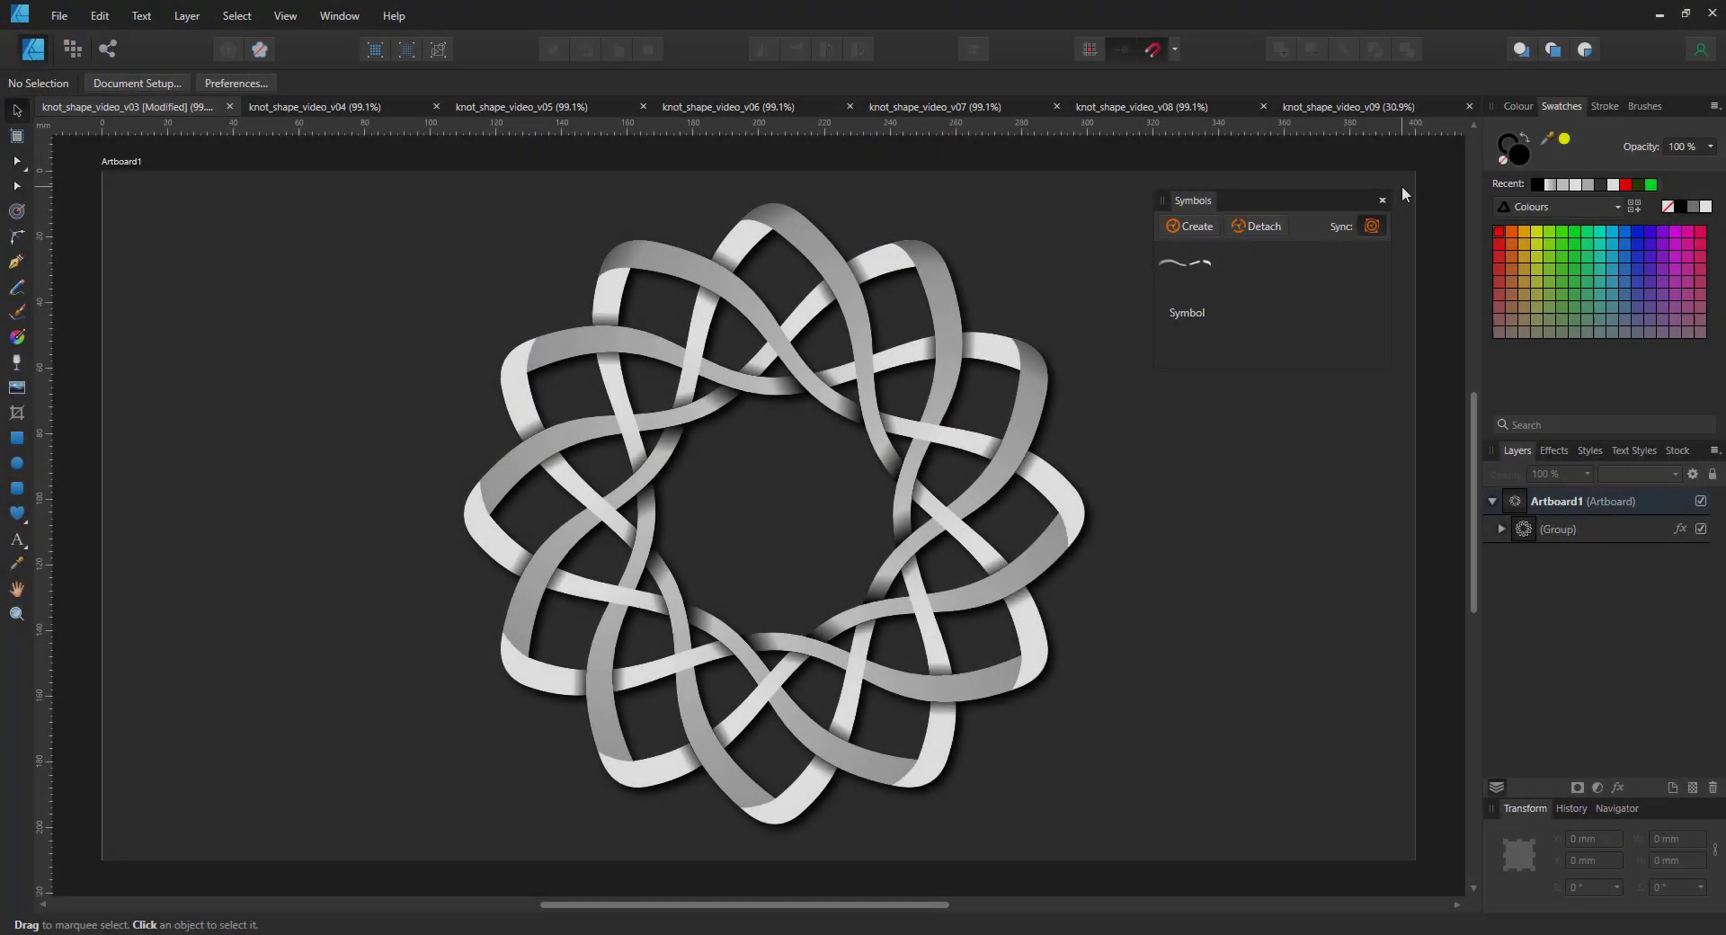
Fade the knot group in knot_shape_video_v03 to 20% opacity and expand it to show its symbols.
left_click(1572, 525)
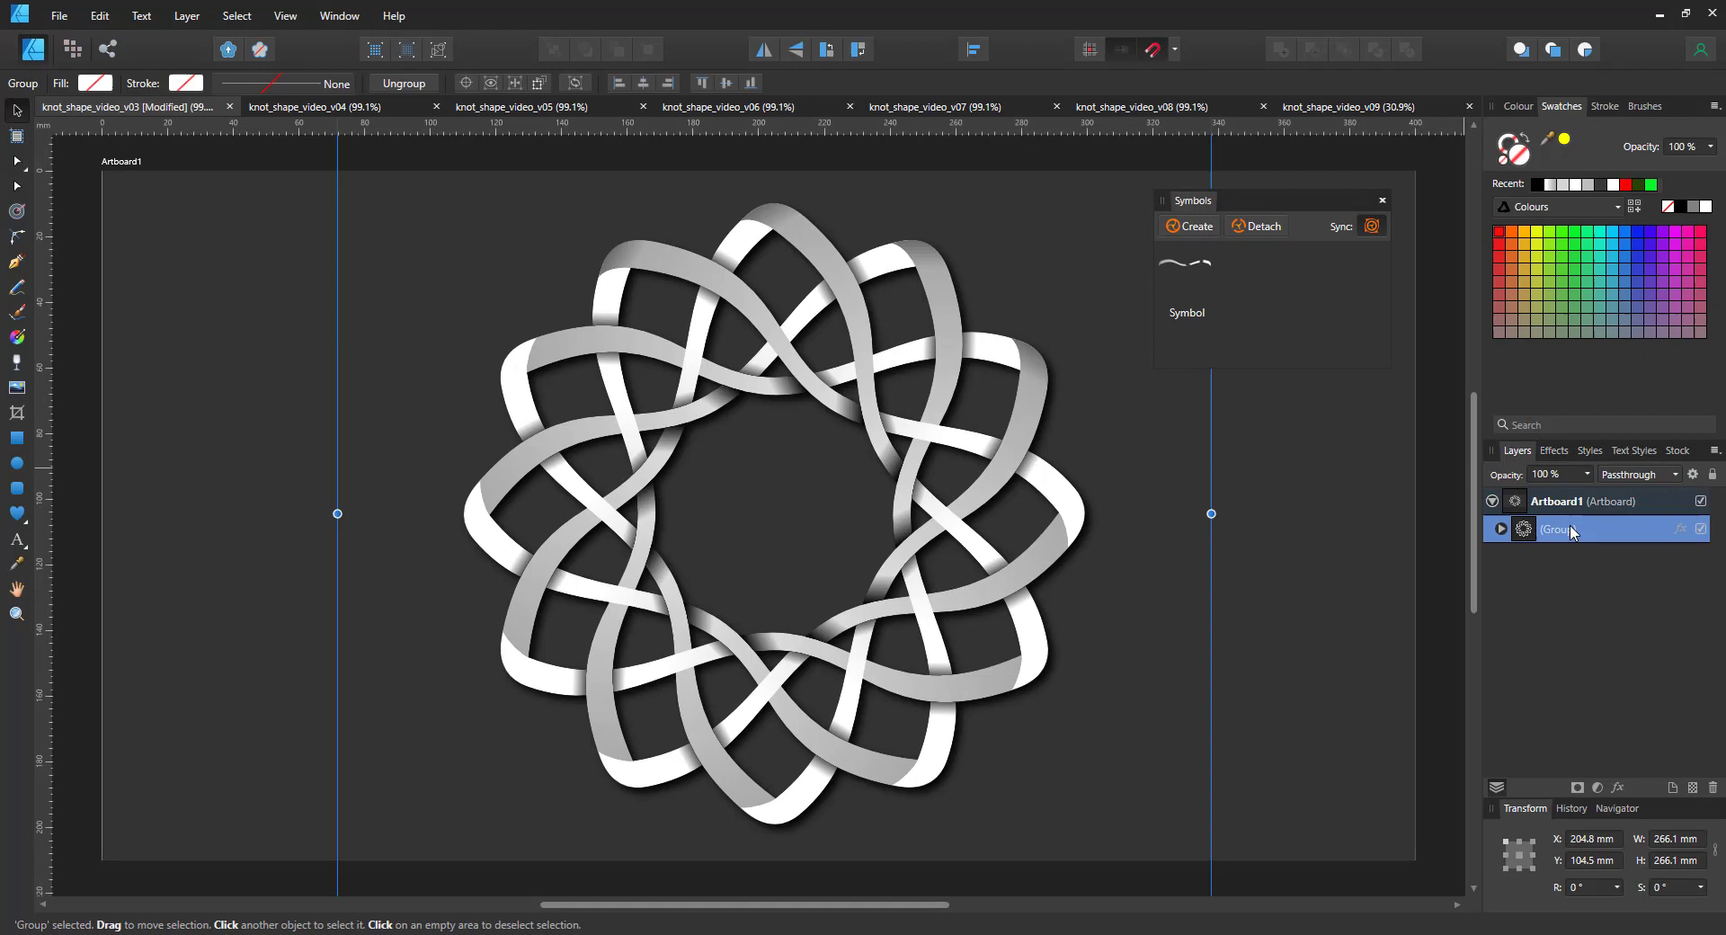
key("2")
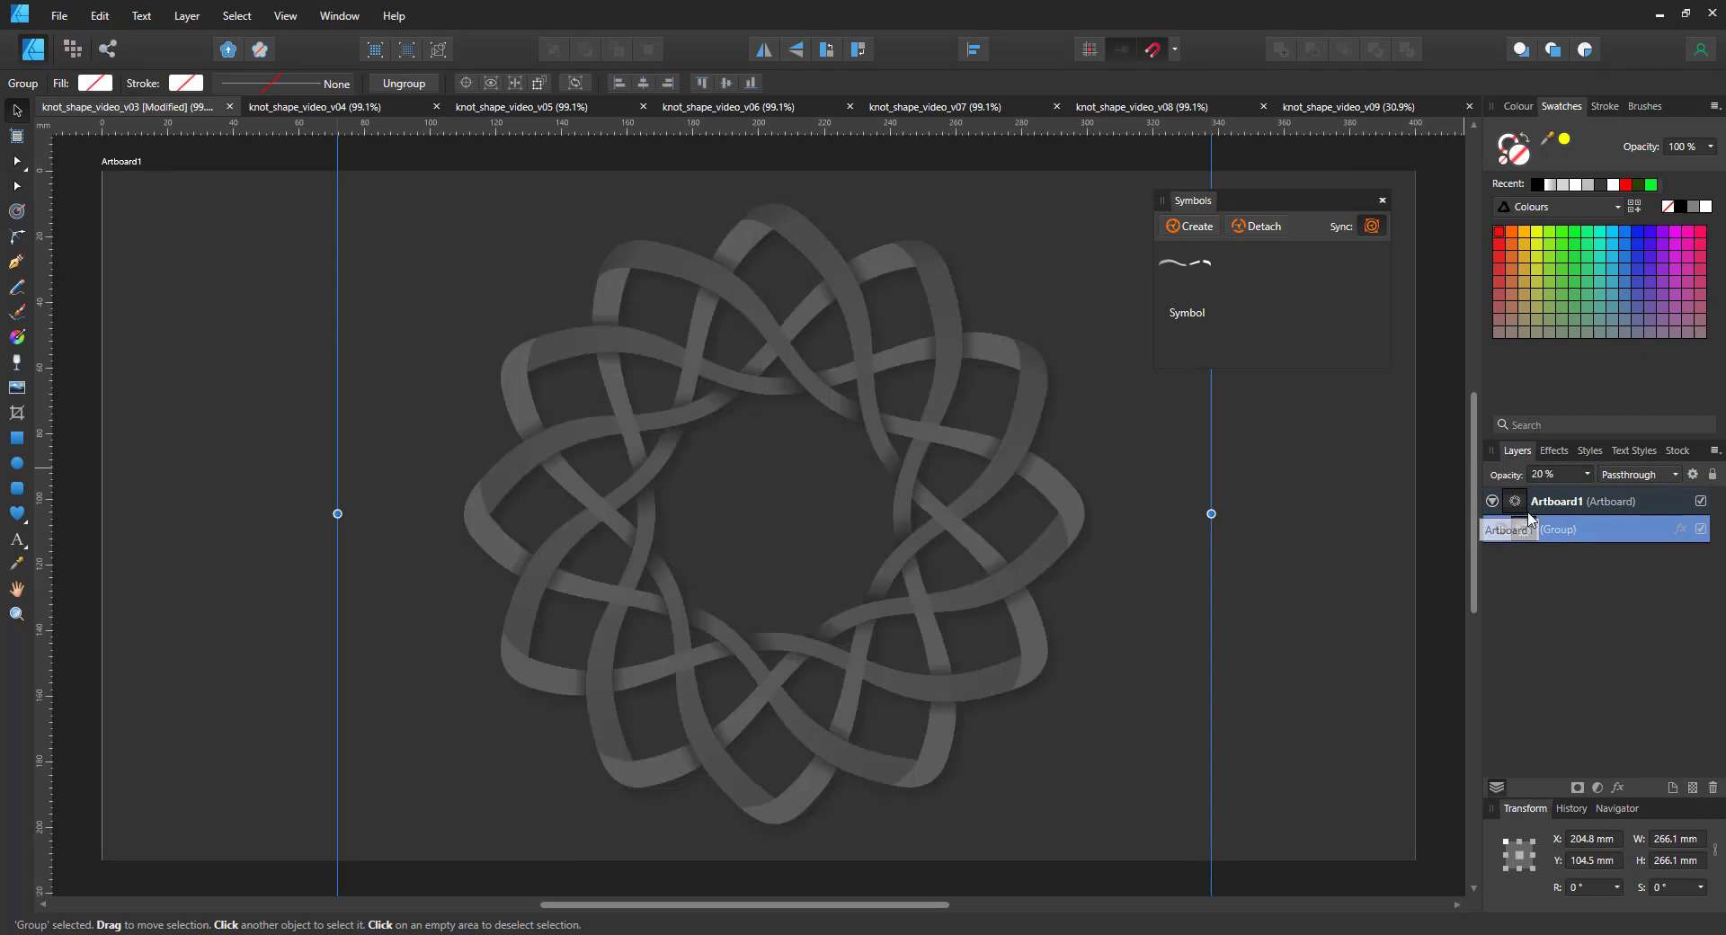
left_click(1501, 529)
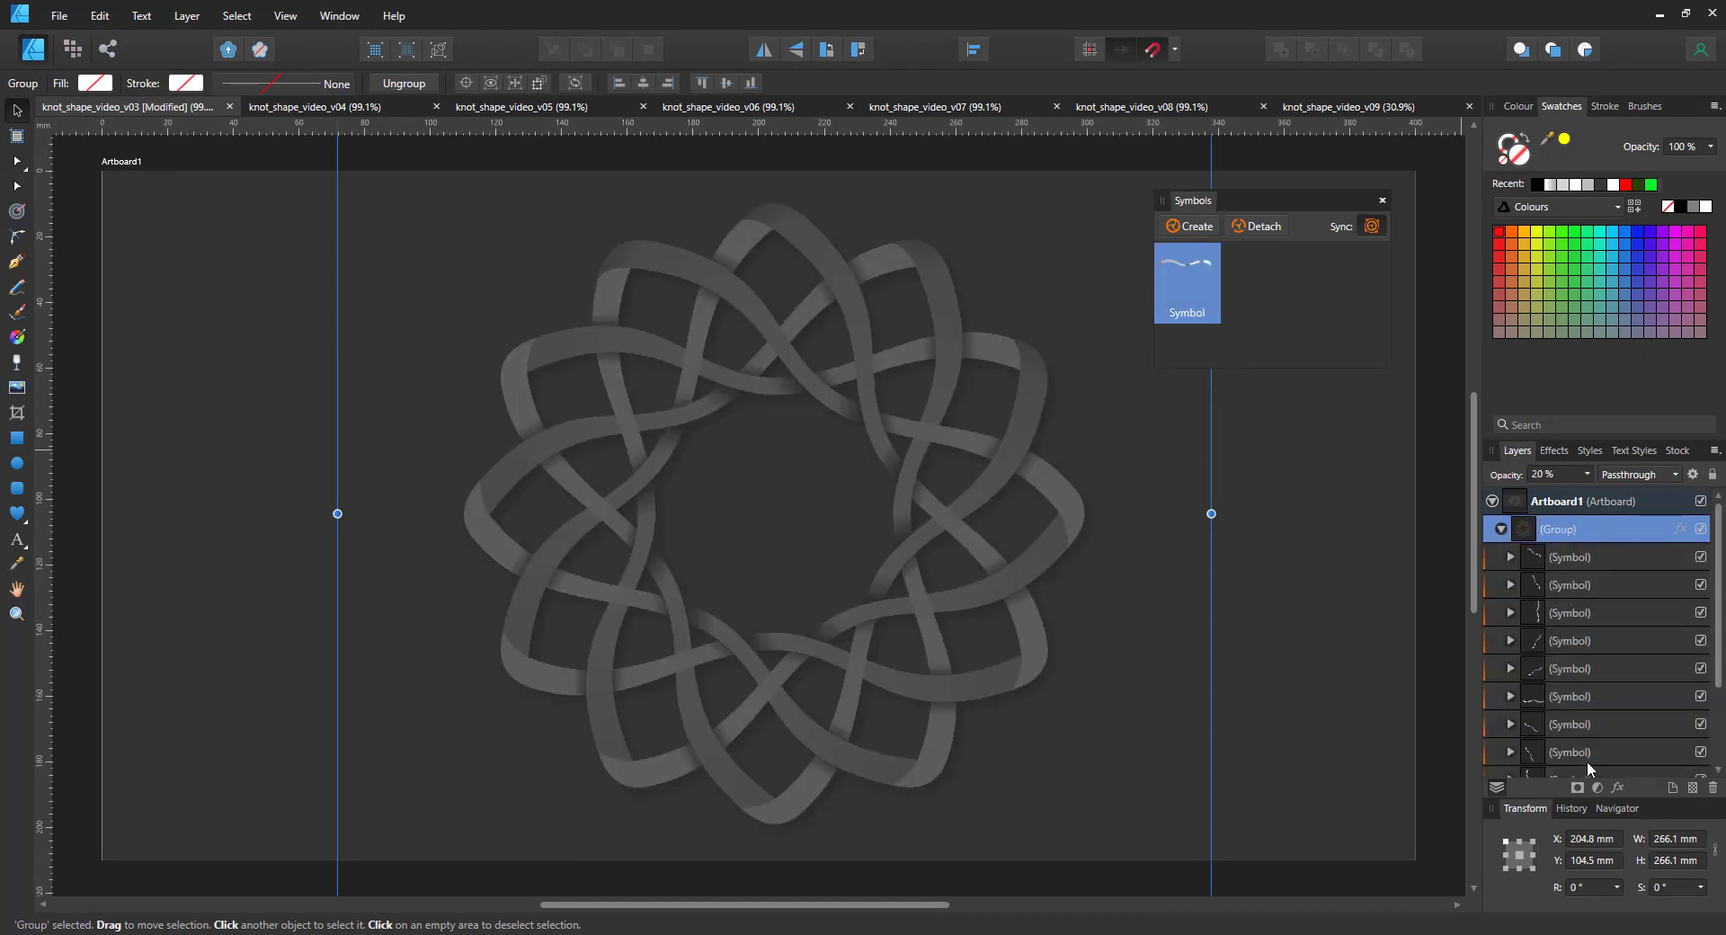
Copy the ribbon group from the symbol rotated 30° above the faded knot and try a red fill on it.
scroll(1589, 711, "down", 3)
left_click(1560, 724)
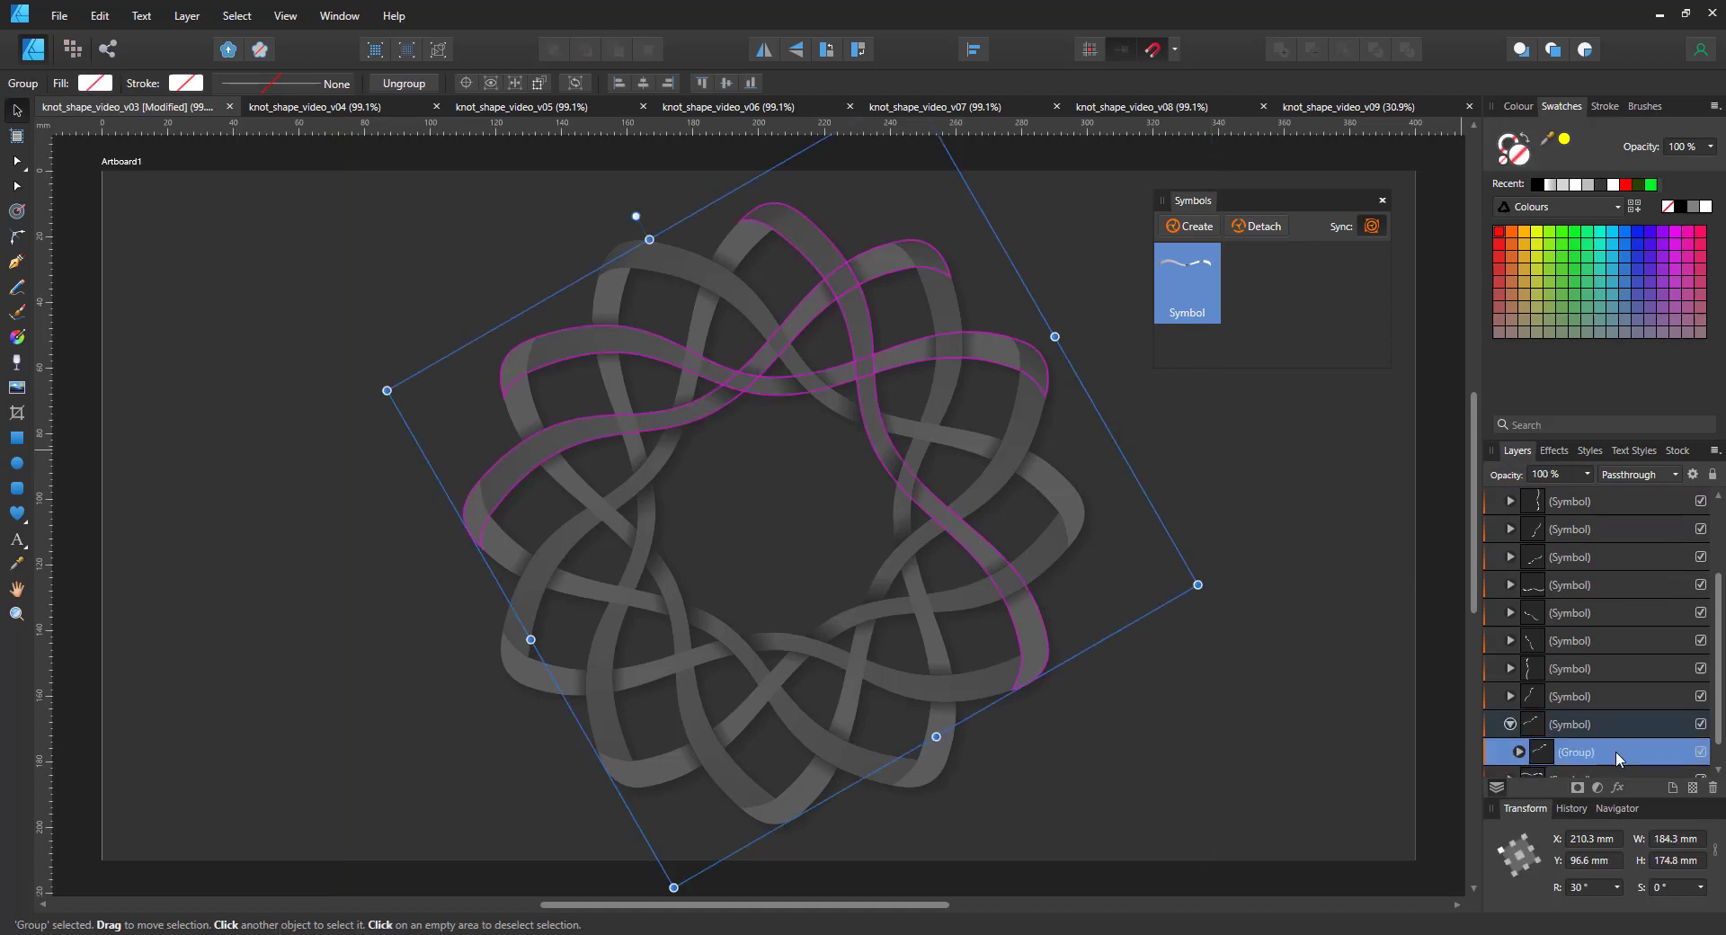
left_click_drag(1719, 683, 1718, 615)
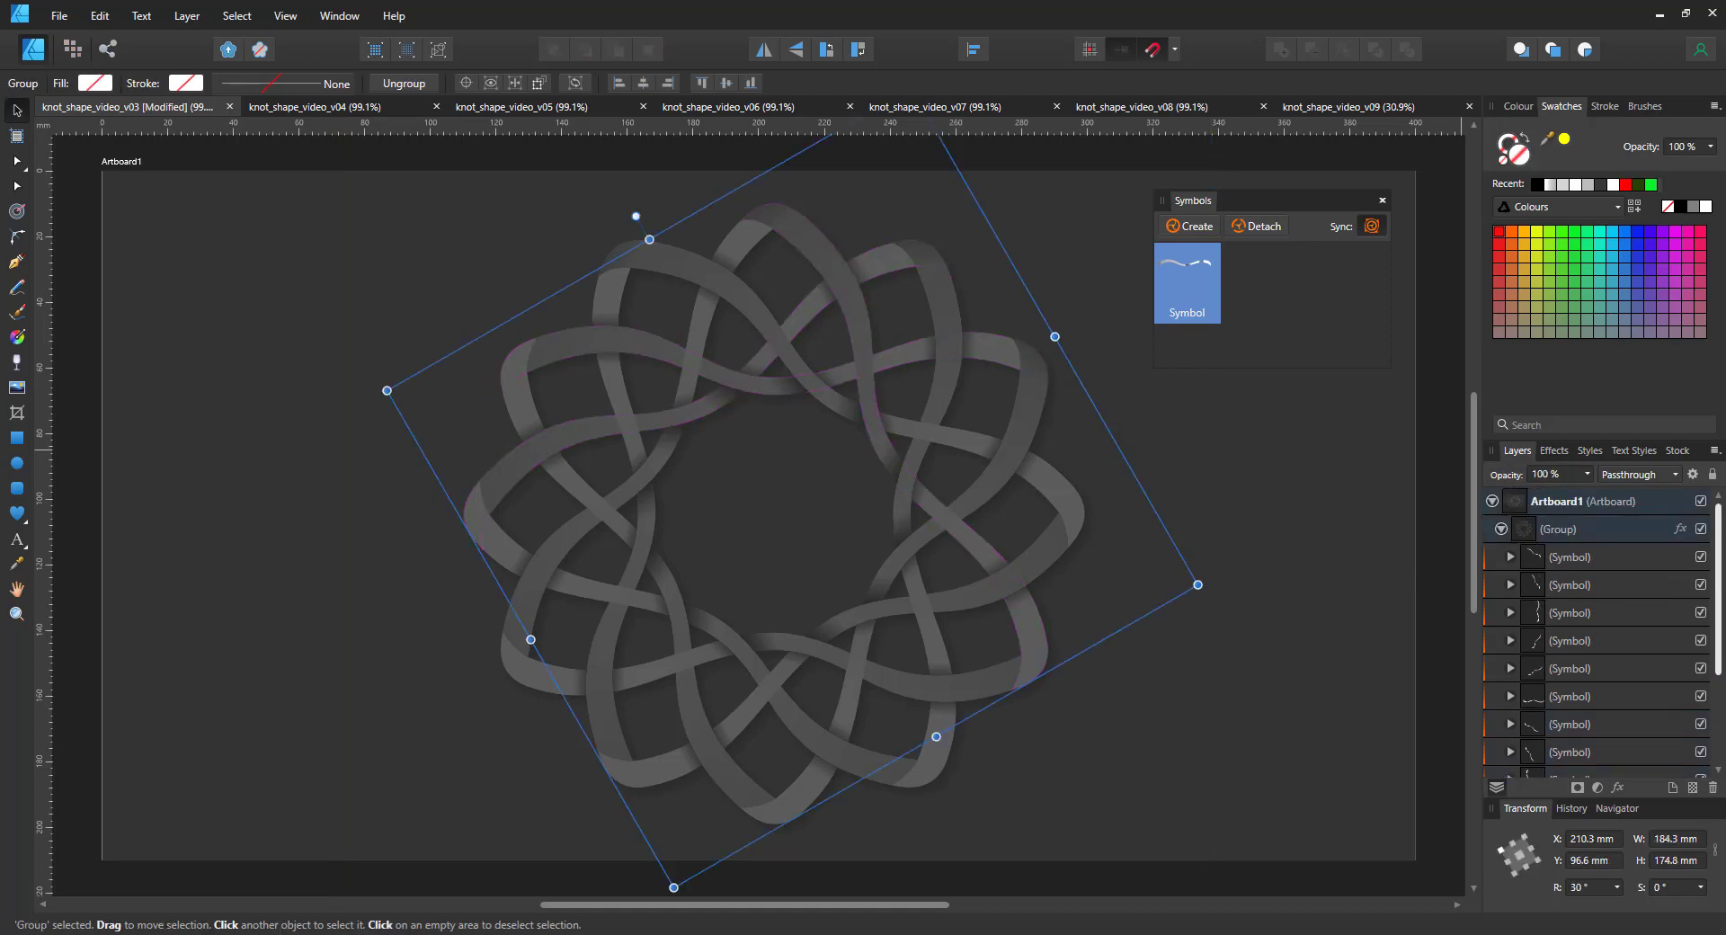
left_click(1611, 526)
key("ctrl+v")
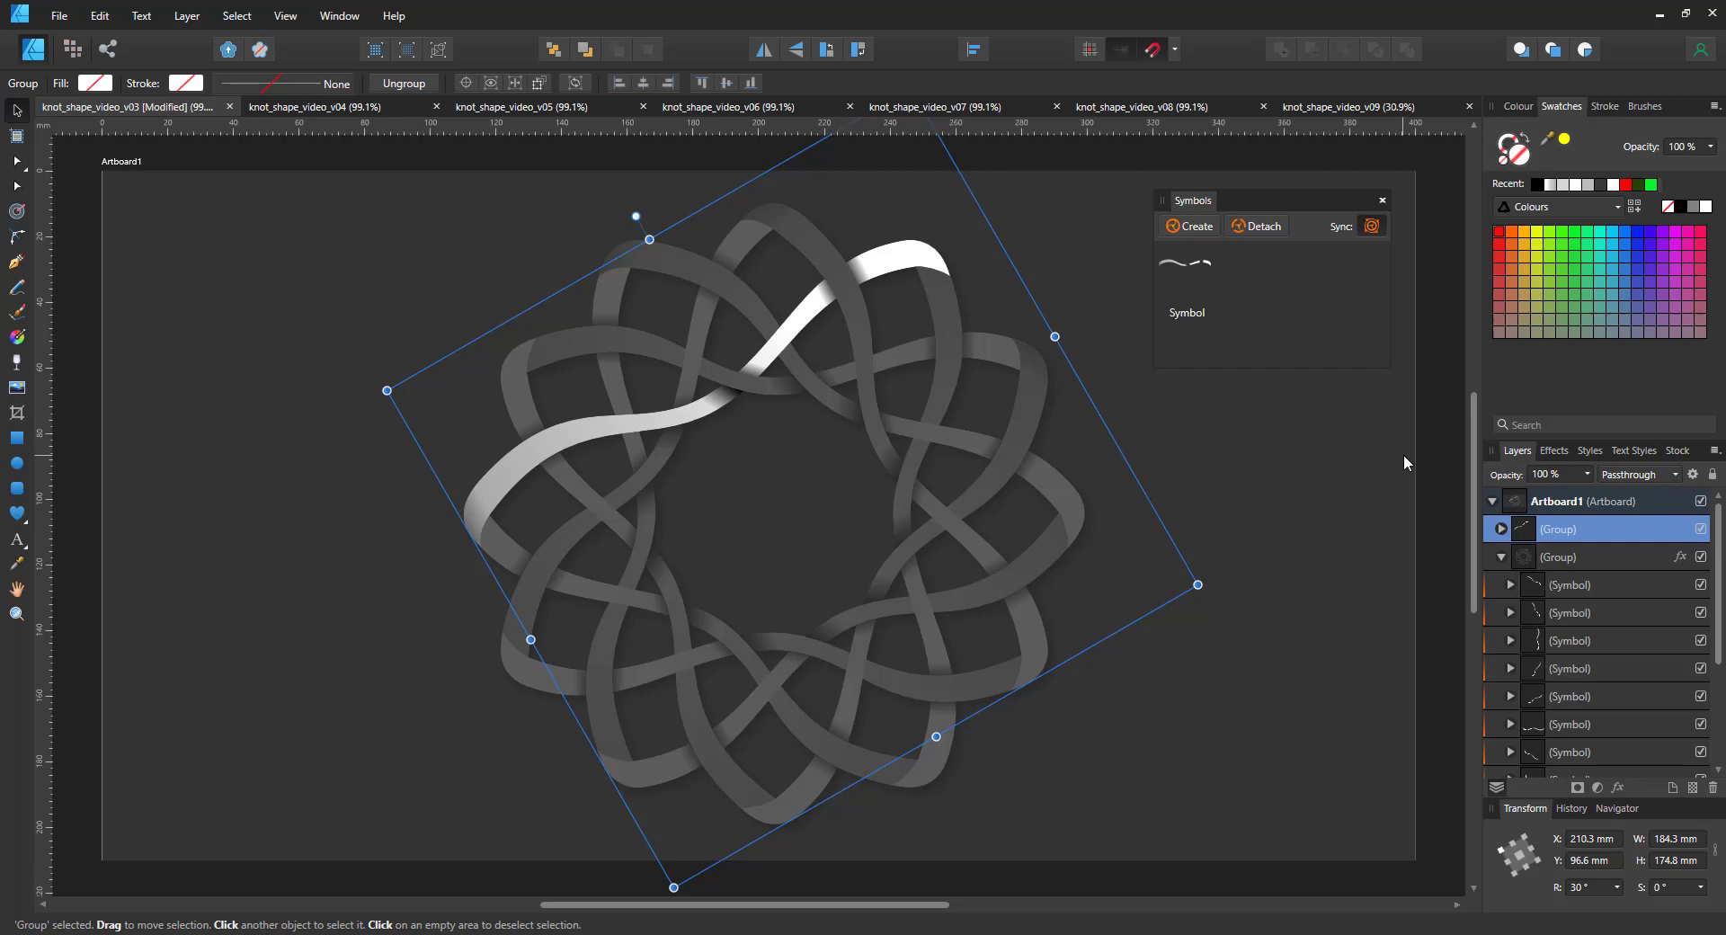
left_click(1626, 185)
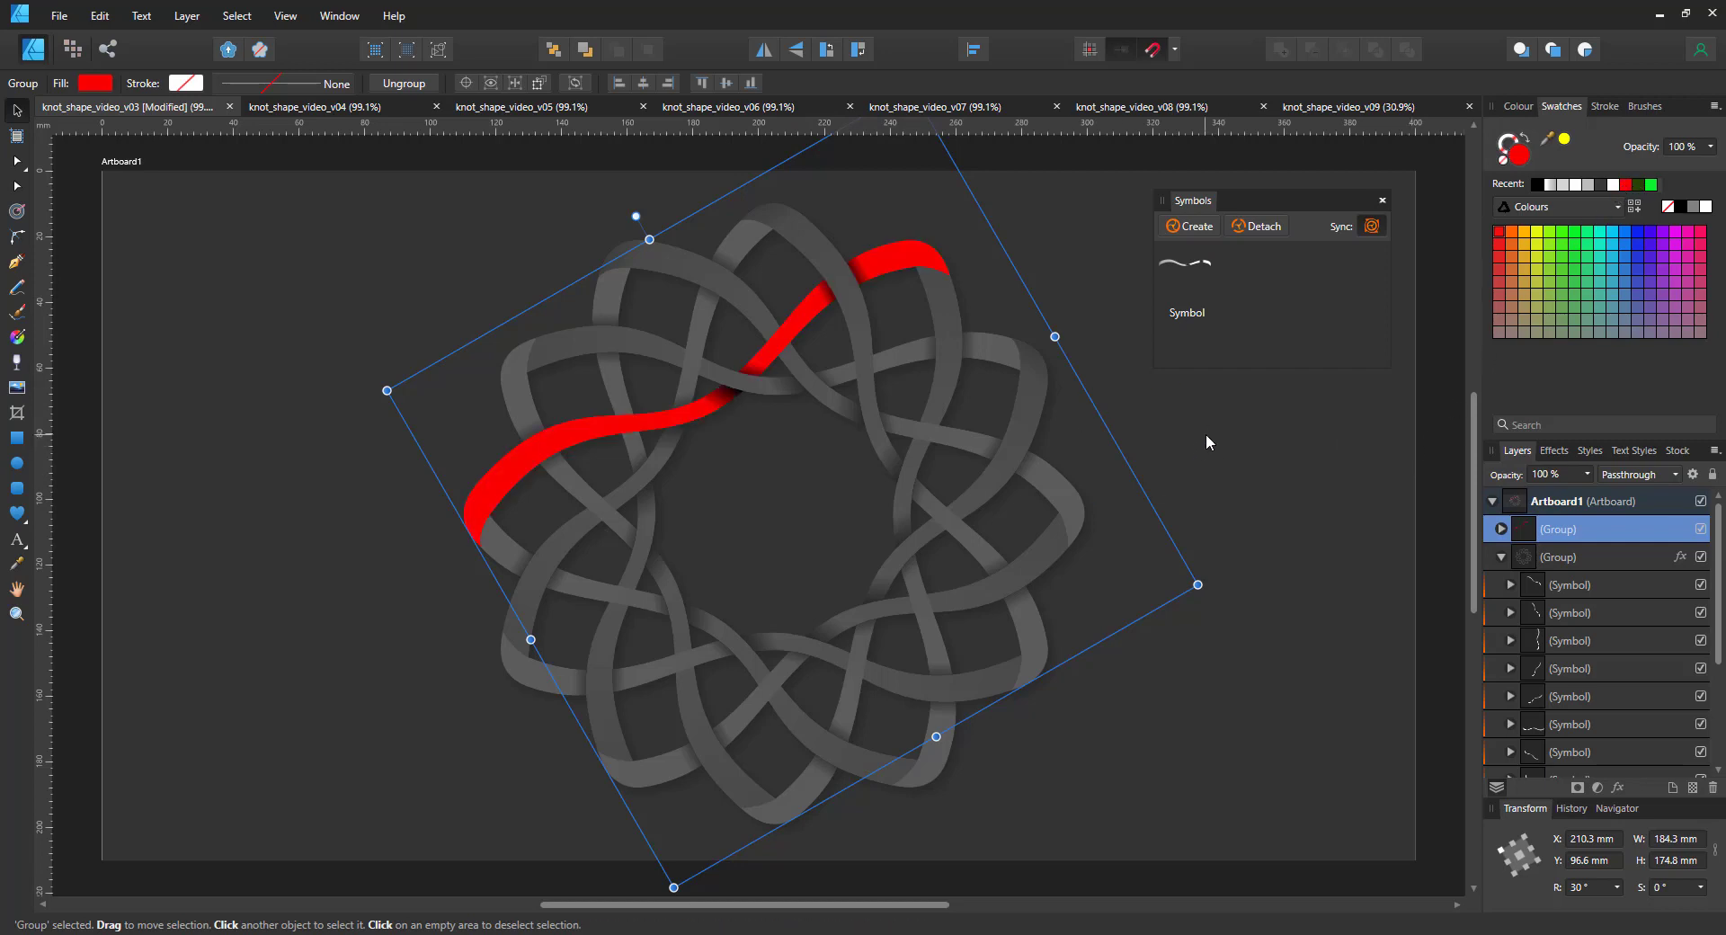
key("ctrl+z")
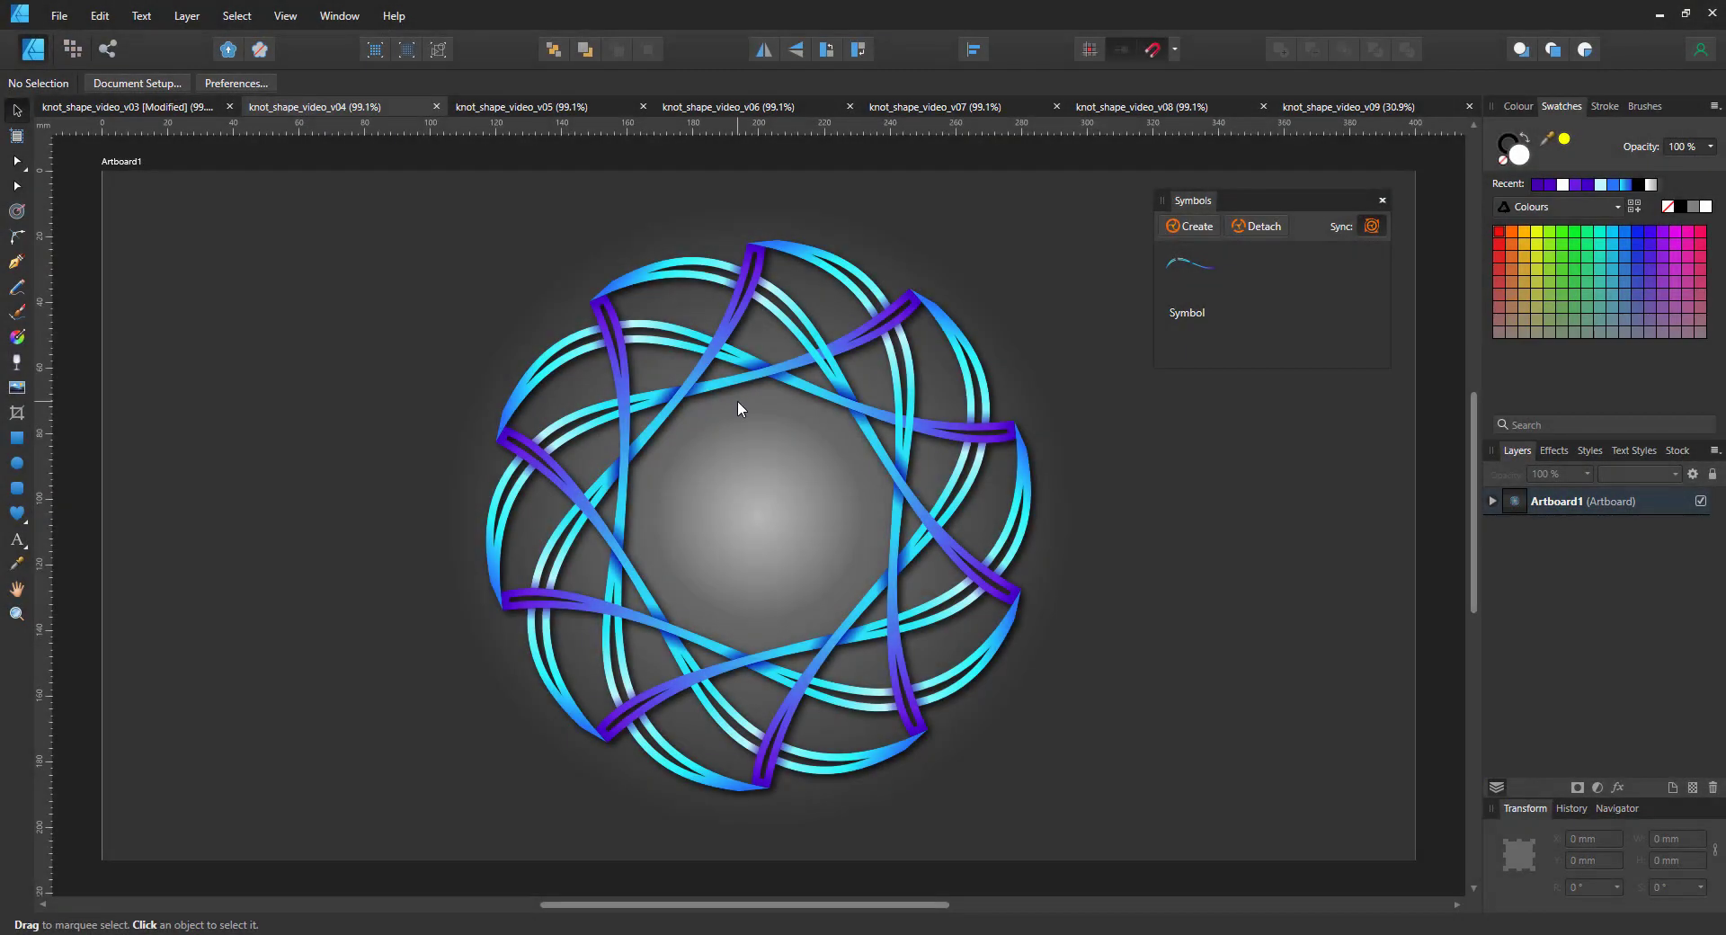
Copy the ribbon group rotated 180° out of its symbol in knot_shape_video_v04 and collapse the main group.
left_click(1492, 501)
left_click(1529, 674)
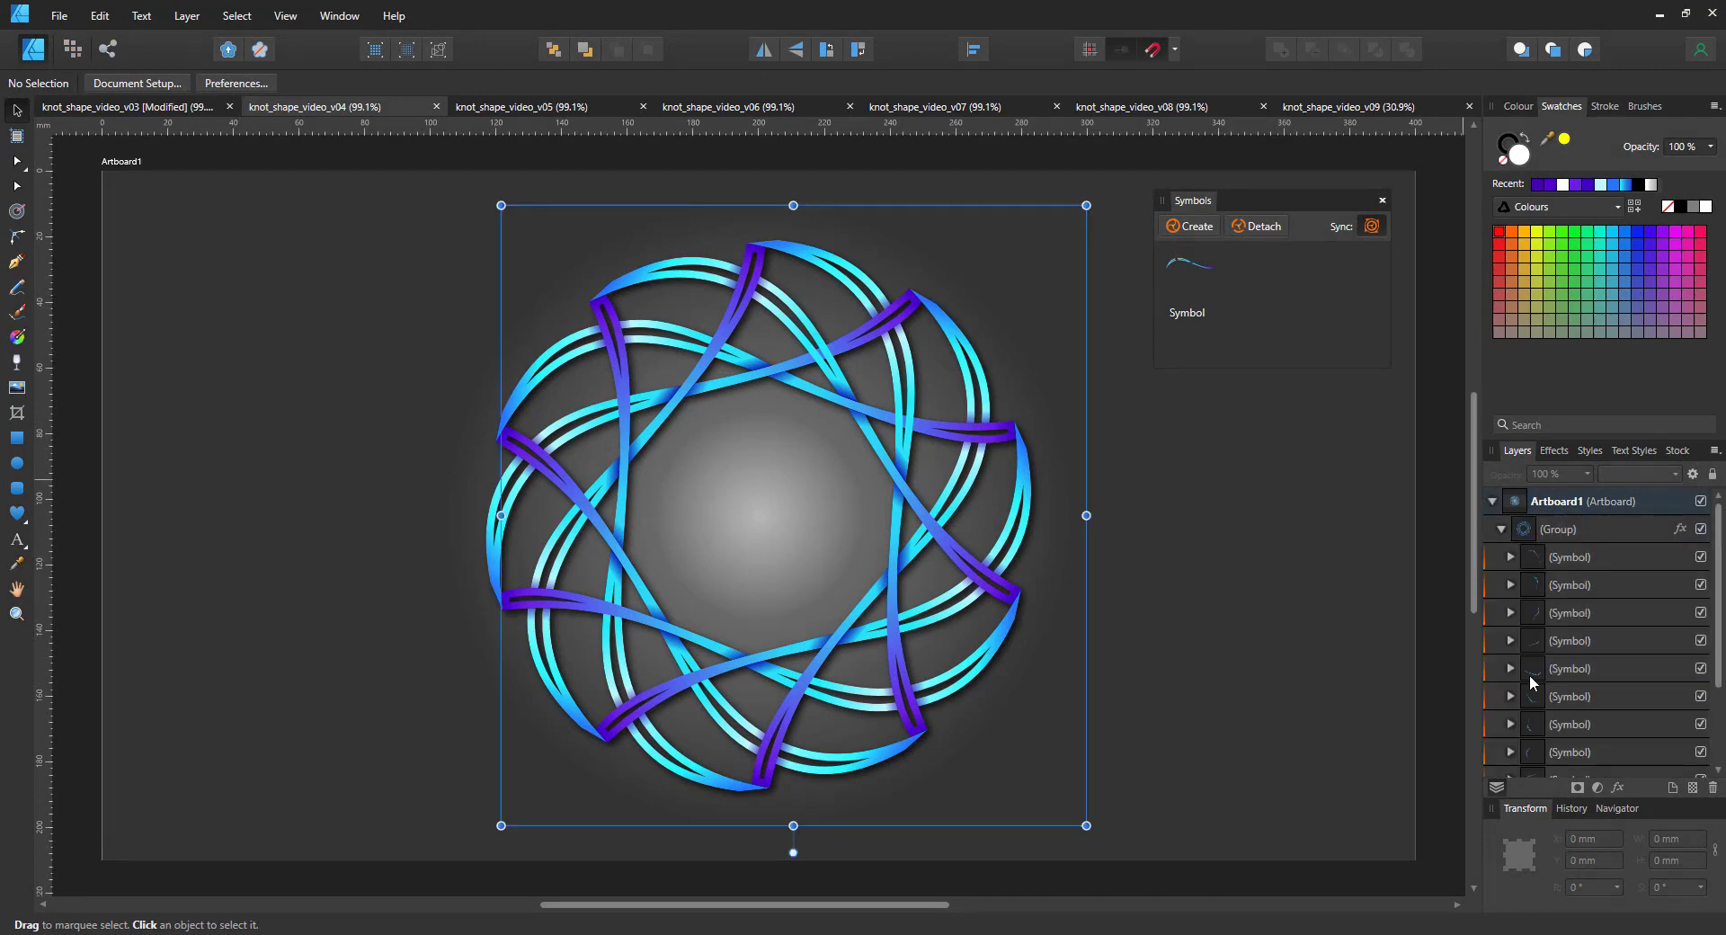
left_click(1573, 705)
left_click(1501, 528)
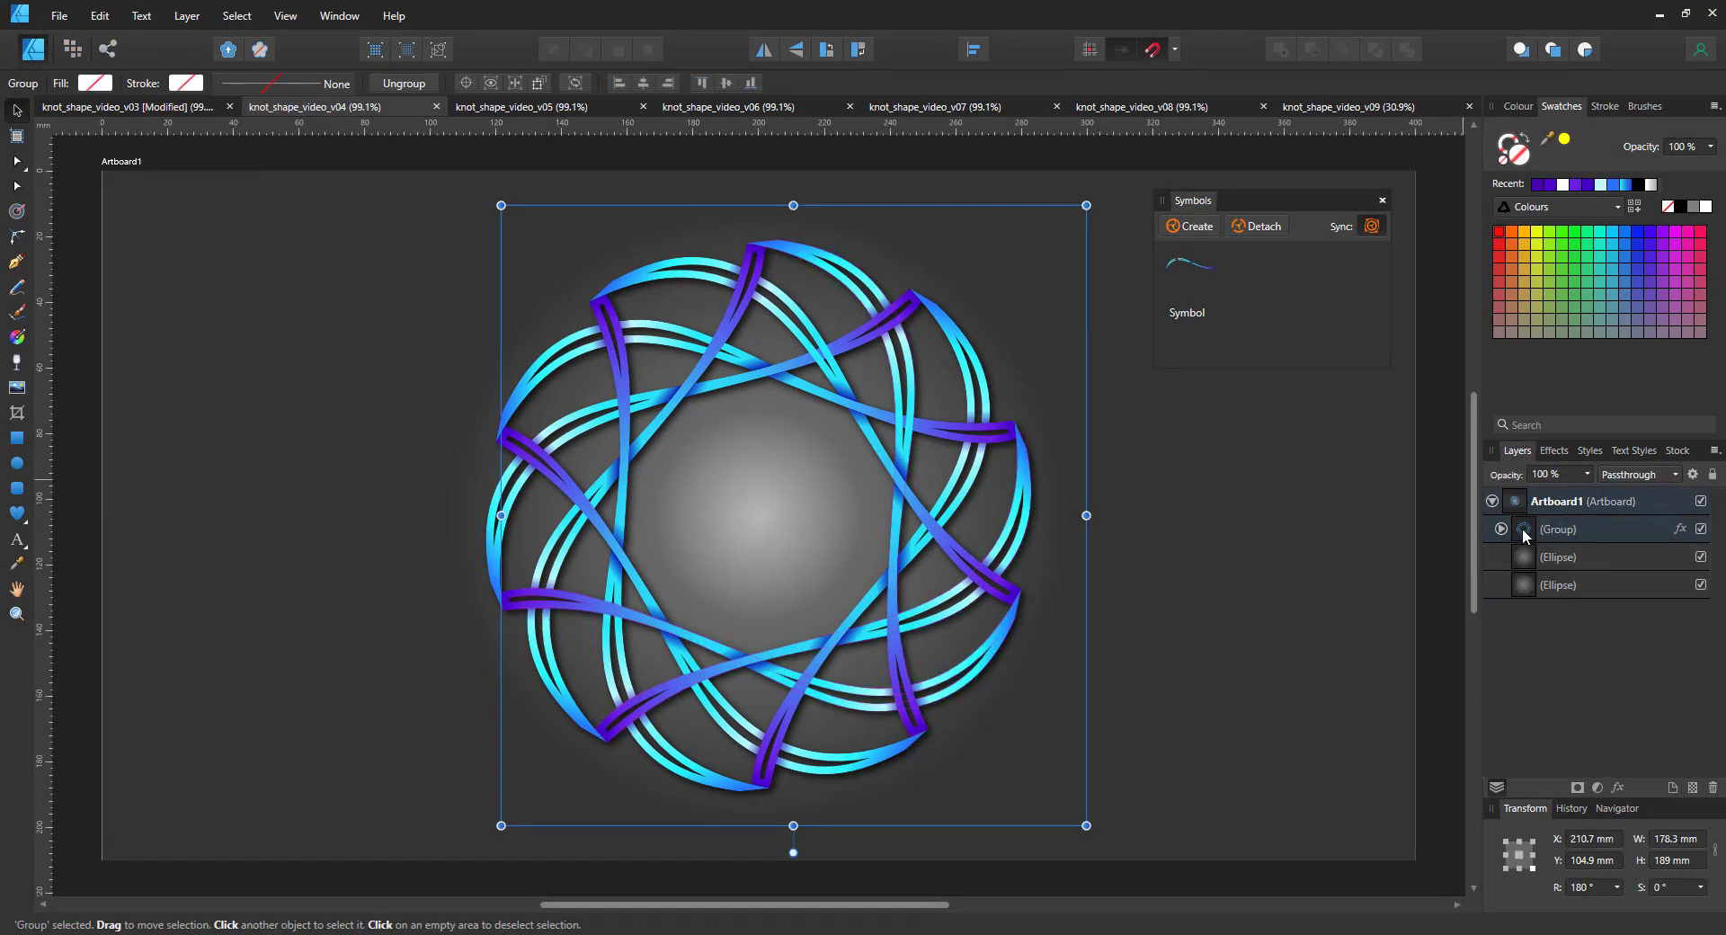
Fade the main knot group to 10% opacity, paste the ribbon copy above it and try a red fill.
left_click(1529, 528)
key("1")
key("ctrl+v")
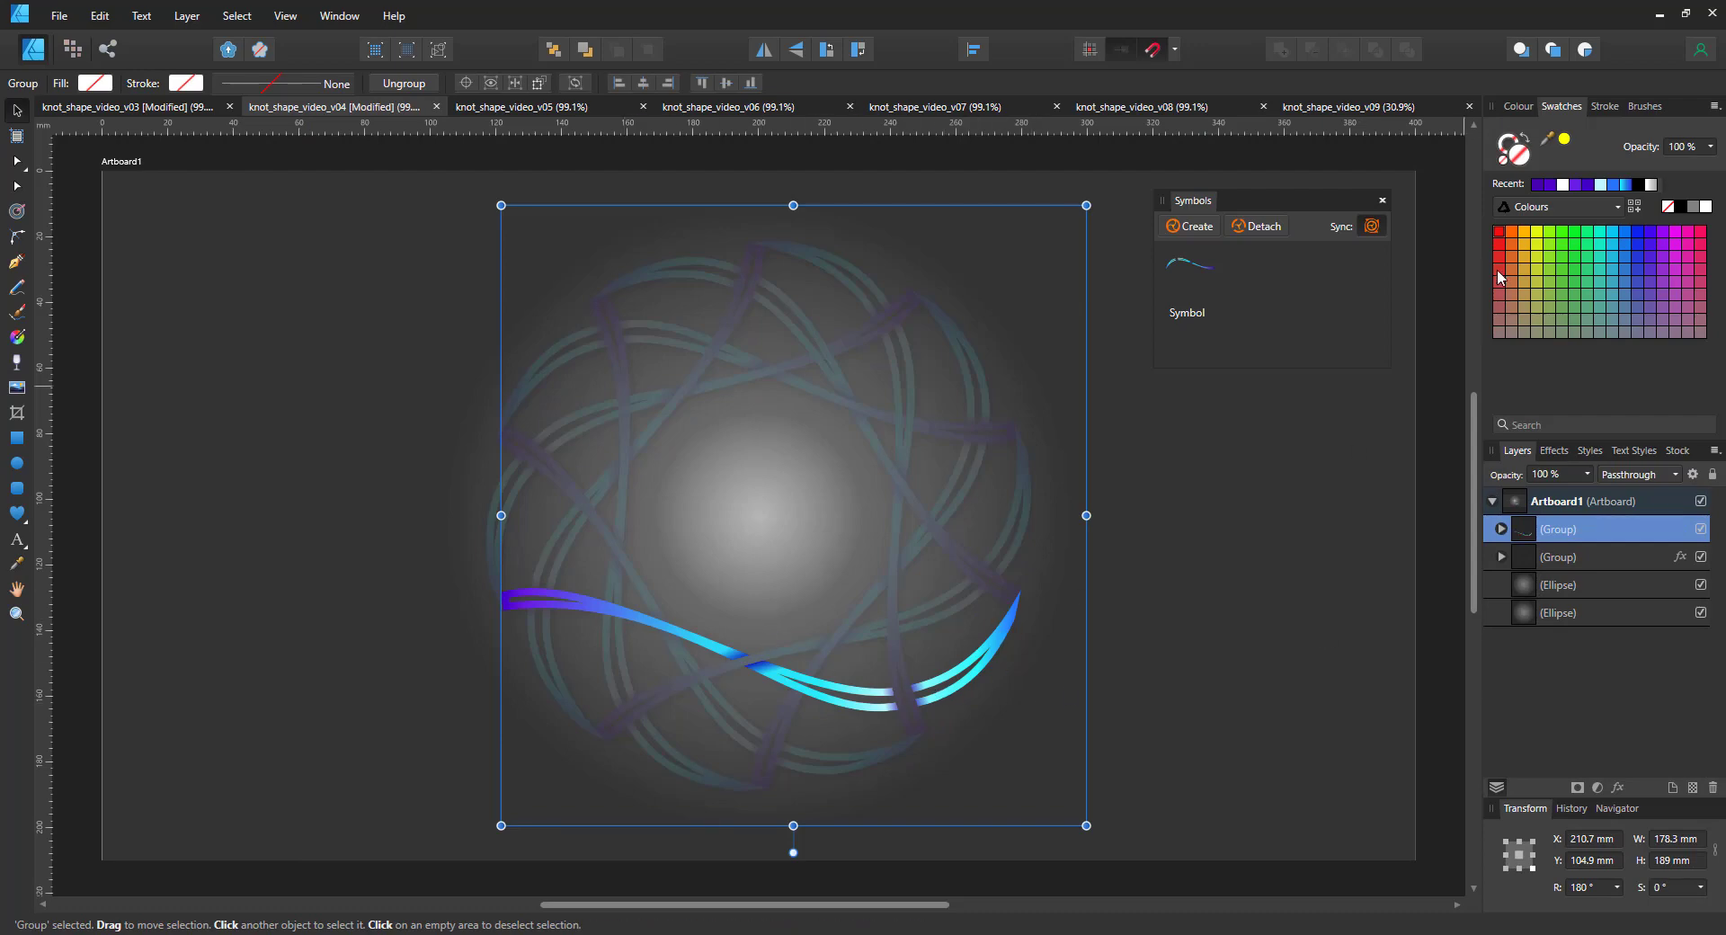
left_click(1499, 233)
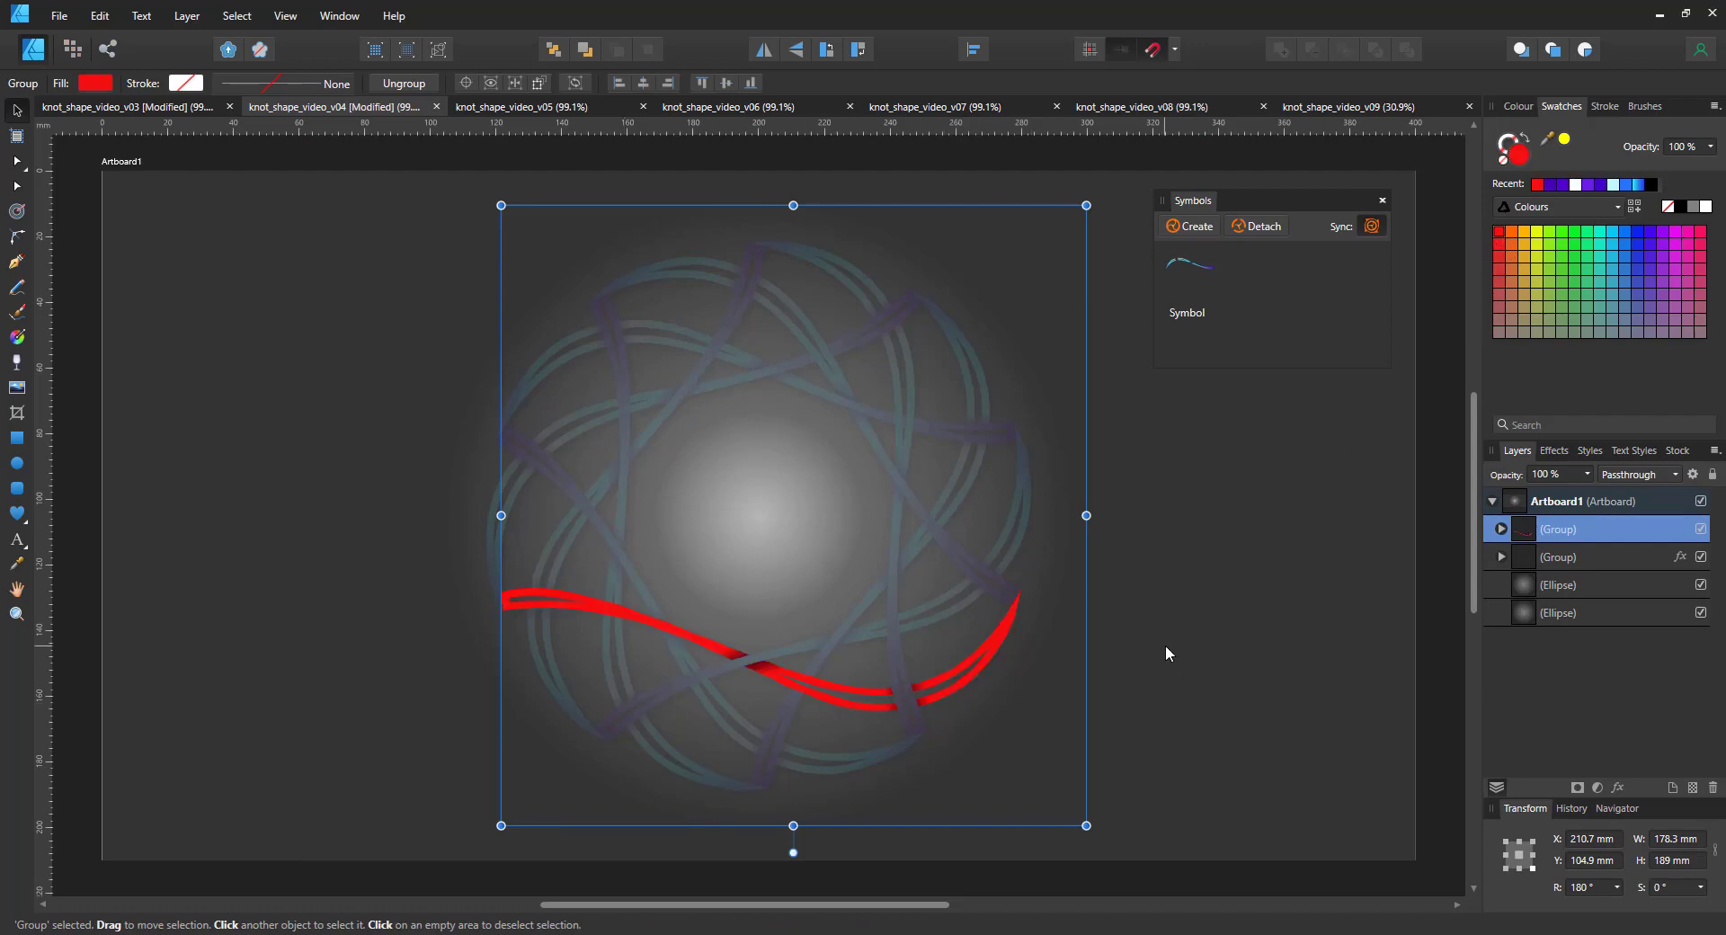
key("ctrl+z")
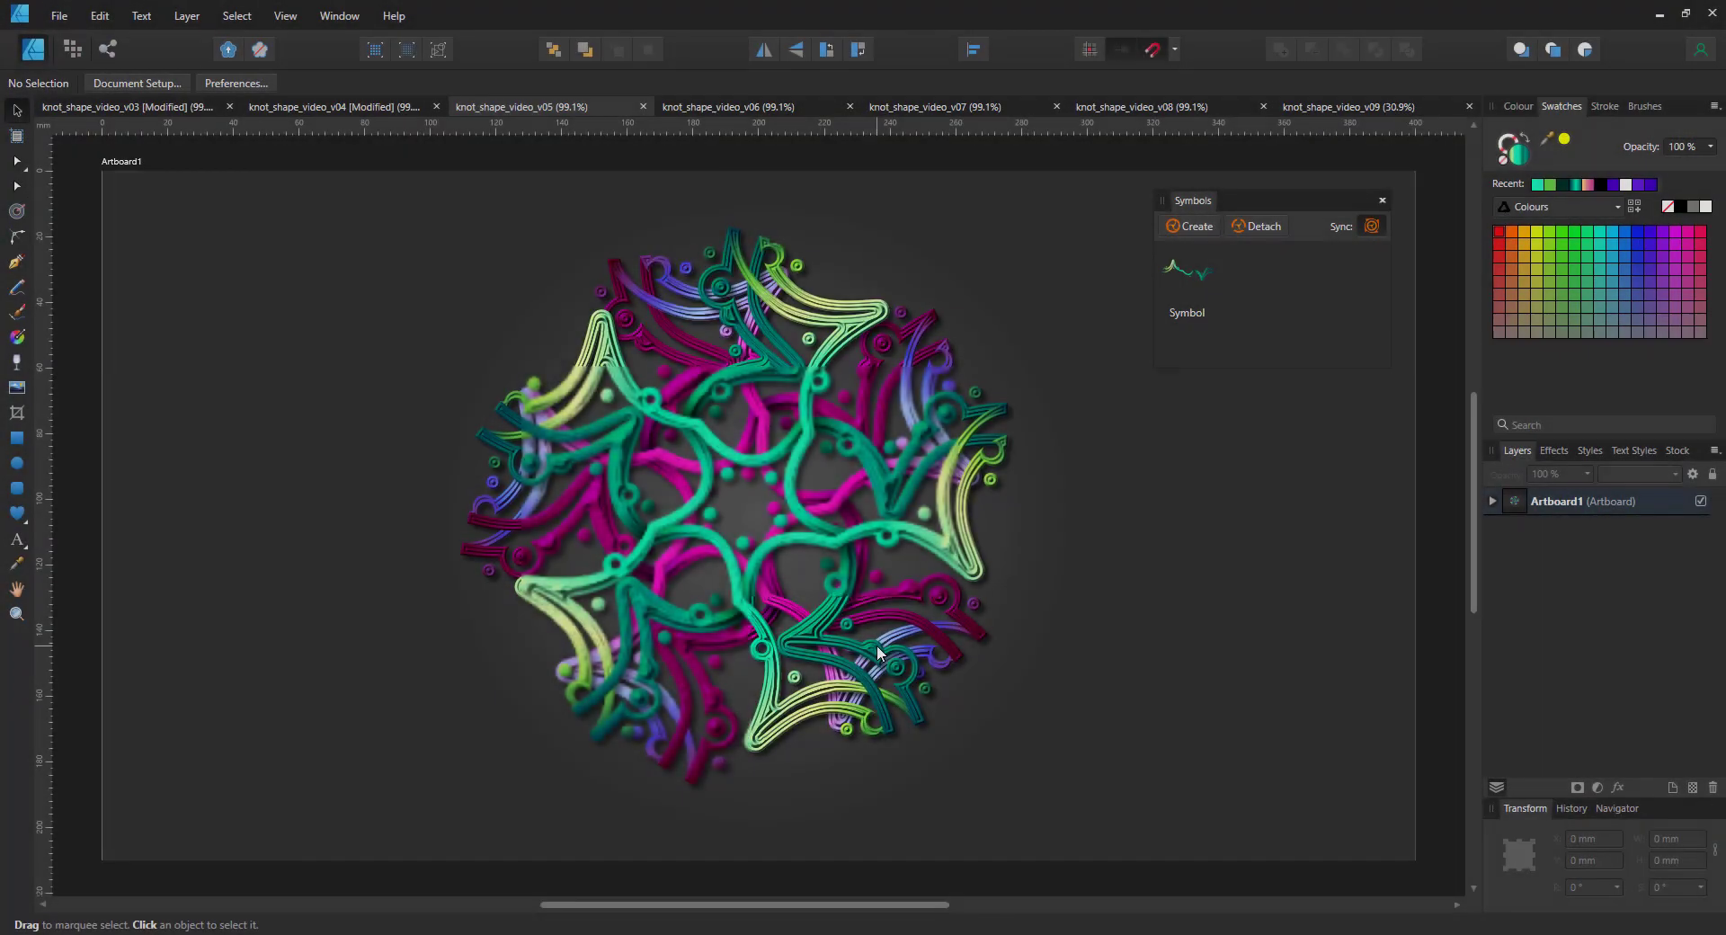
Expand the artboard in knot_shape_video_v05 and briefly hide the green group to examine the pink one beneath.
left_click(1492, 501)
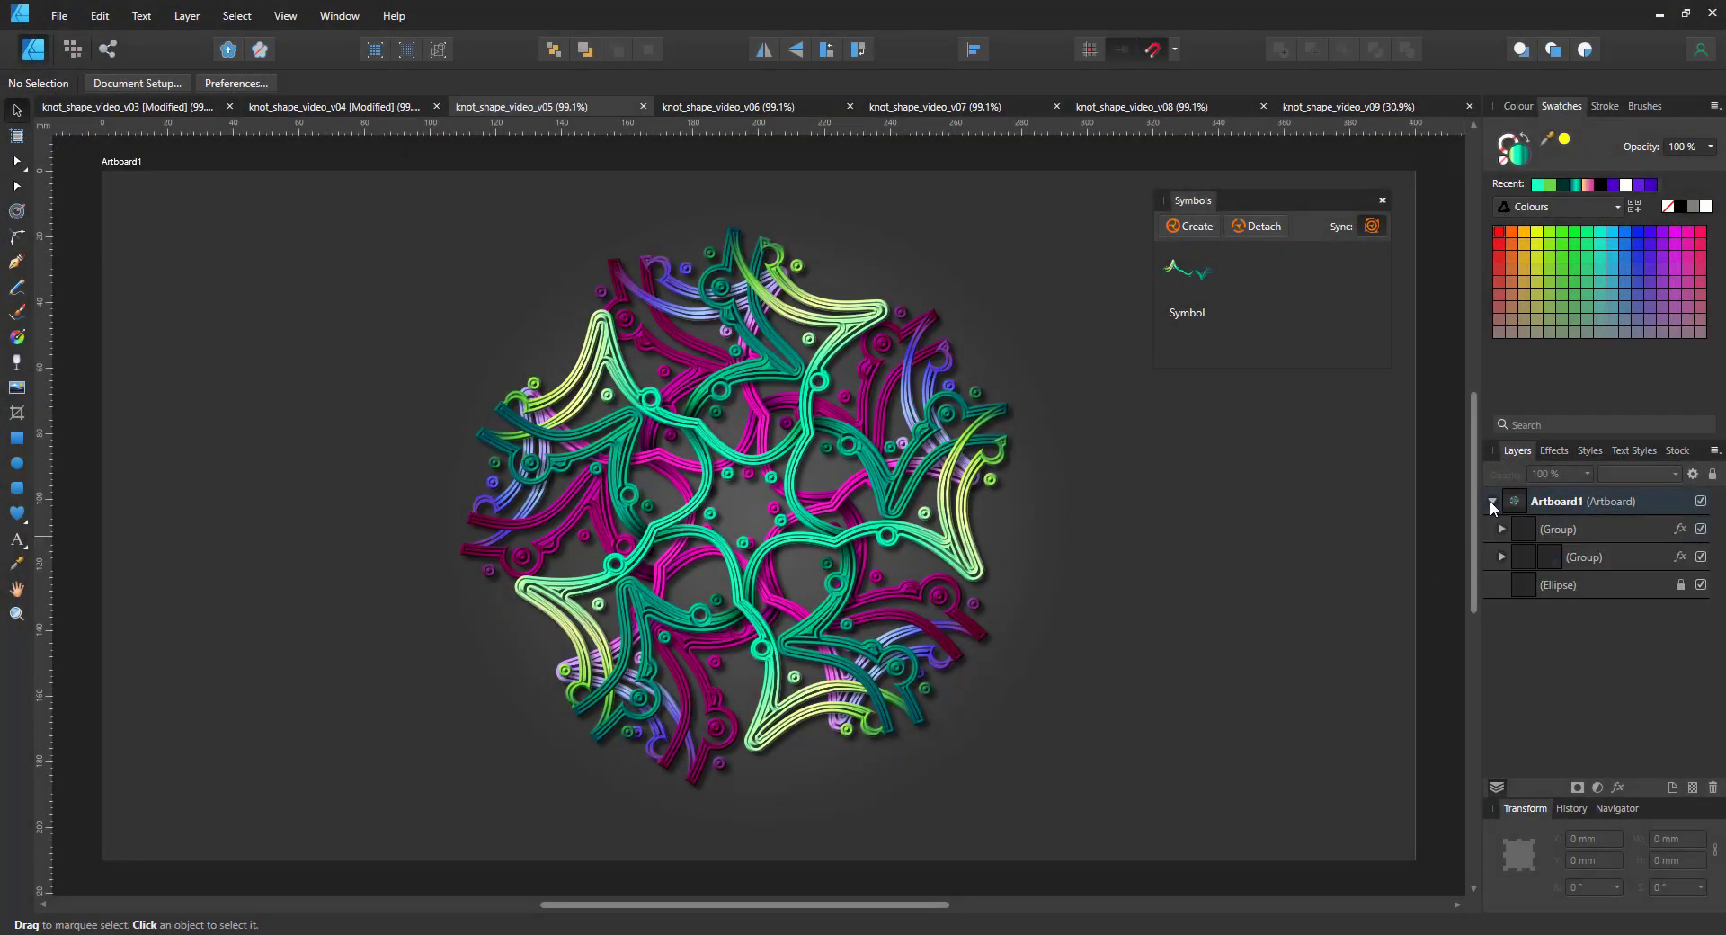
left_click(1700, 530)
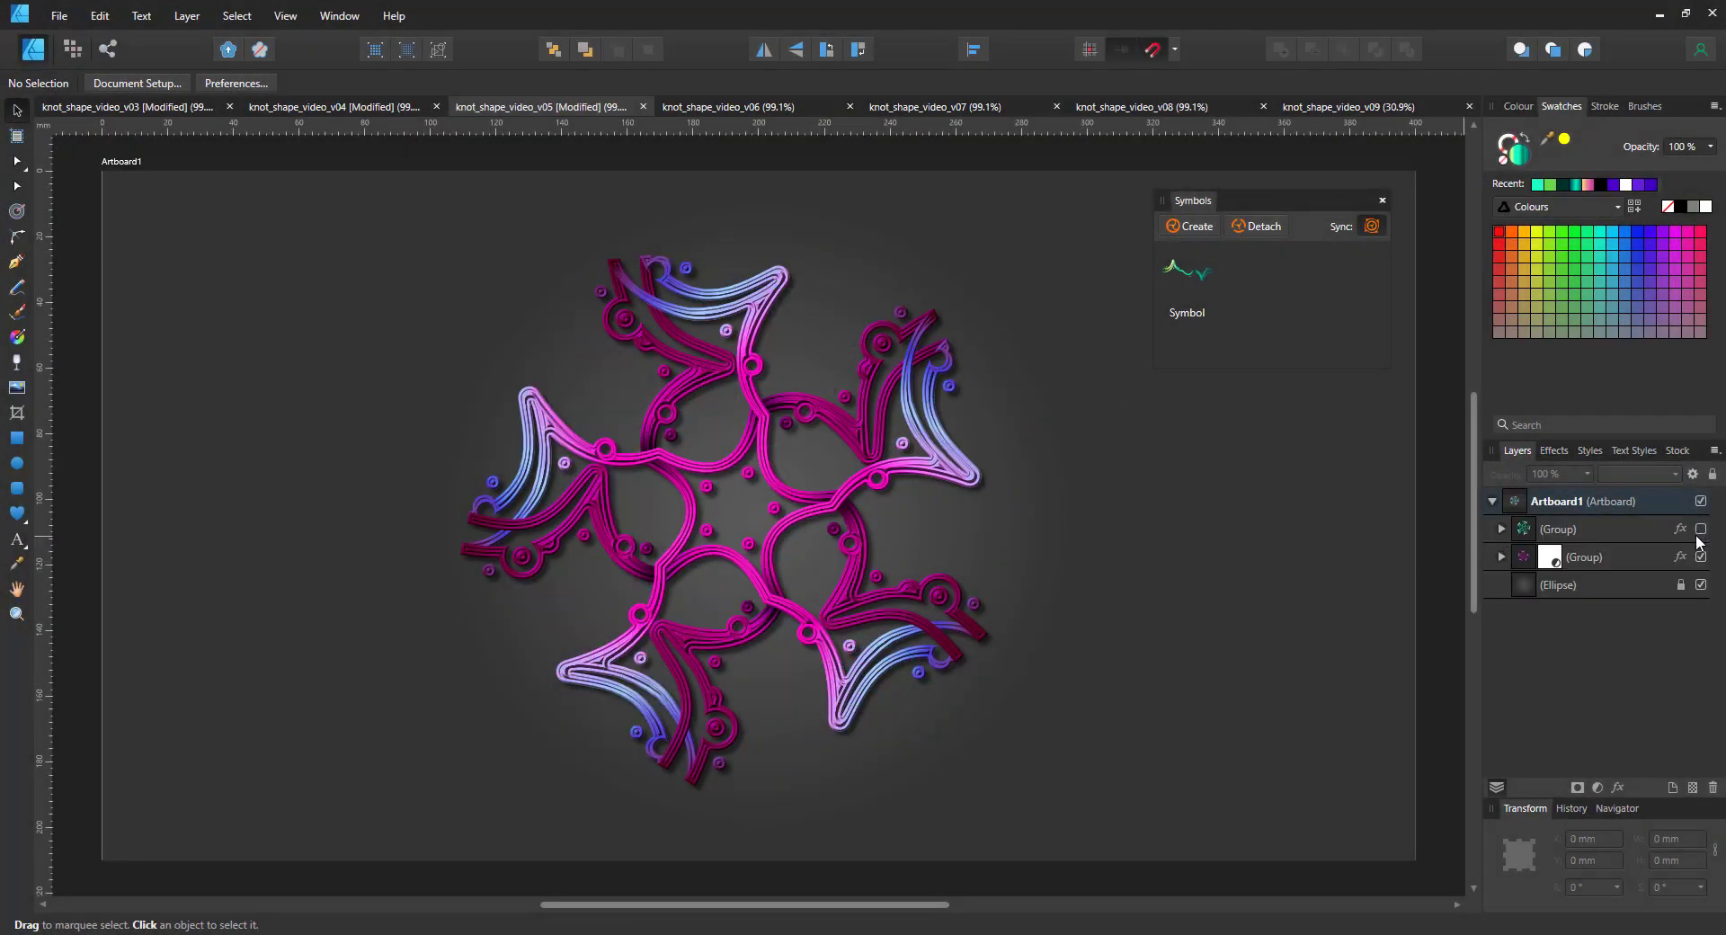
left_click(1700, 530)
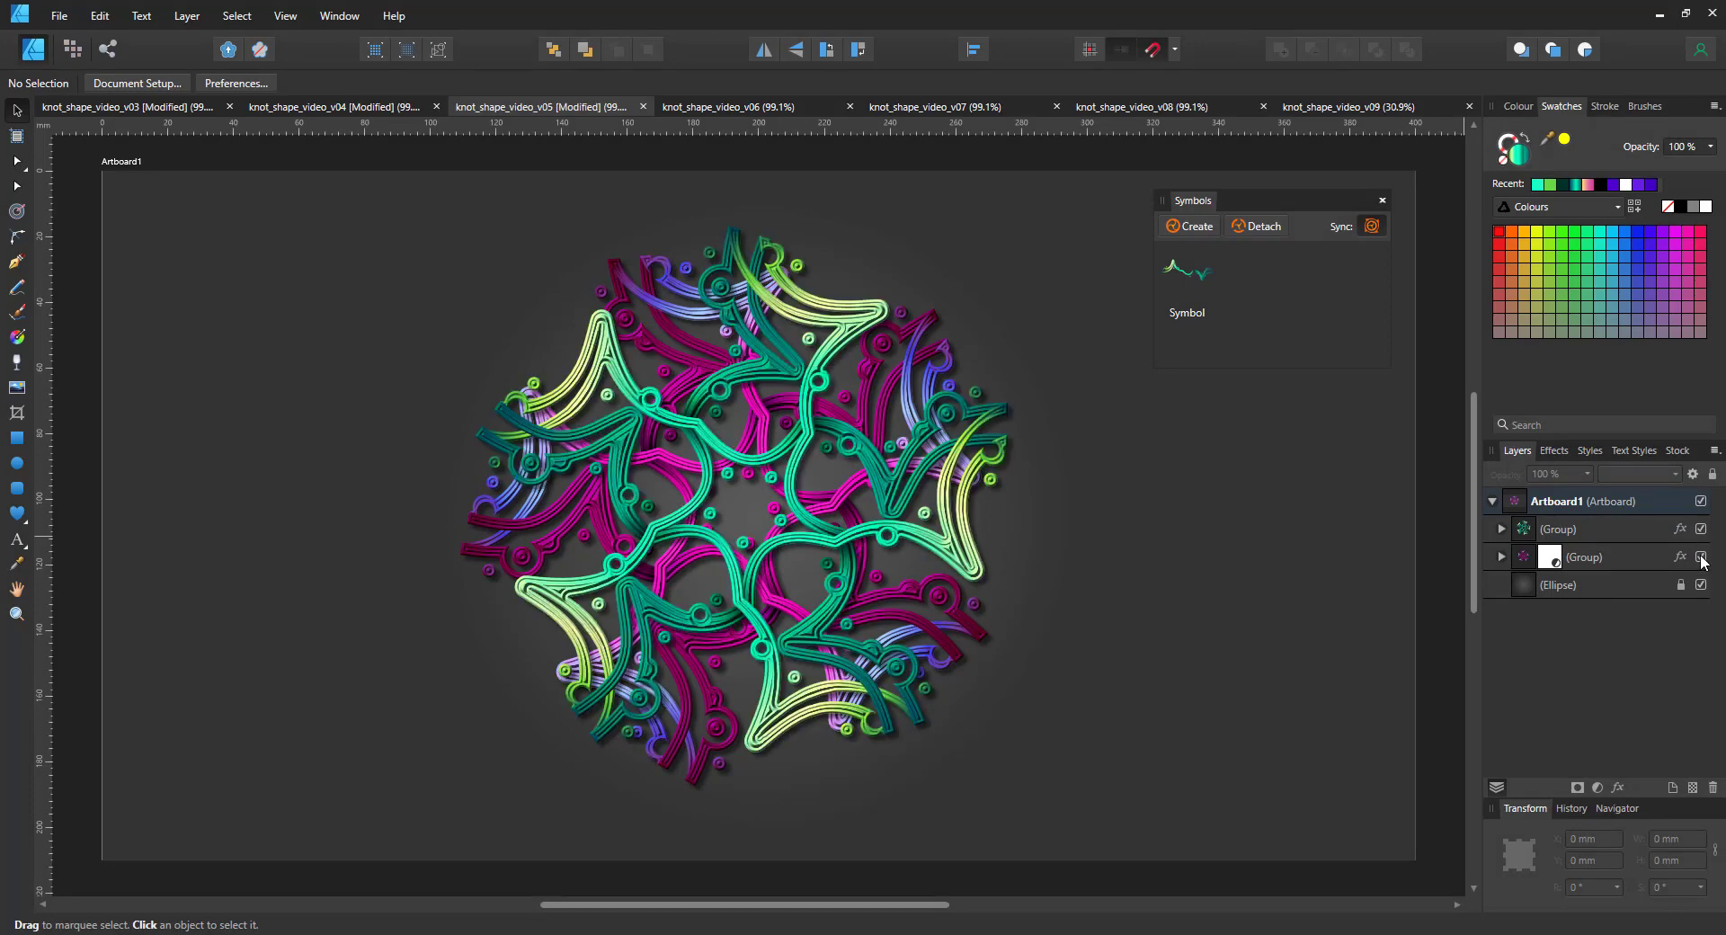
Briefly hide the pink group beneath the green one and open its layer effects to examine the Outer Shadow.
left_click(1701, 557)
left_click(1702, 557)
left_click(1681, 557)
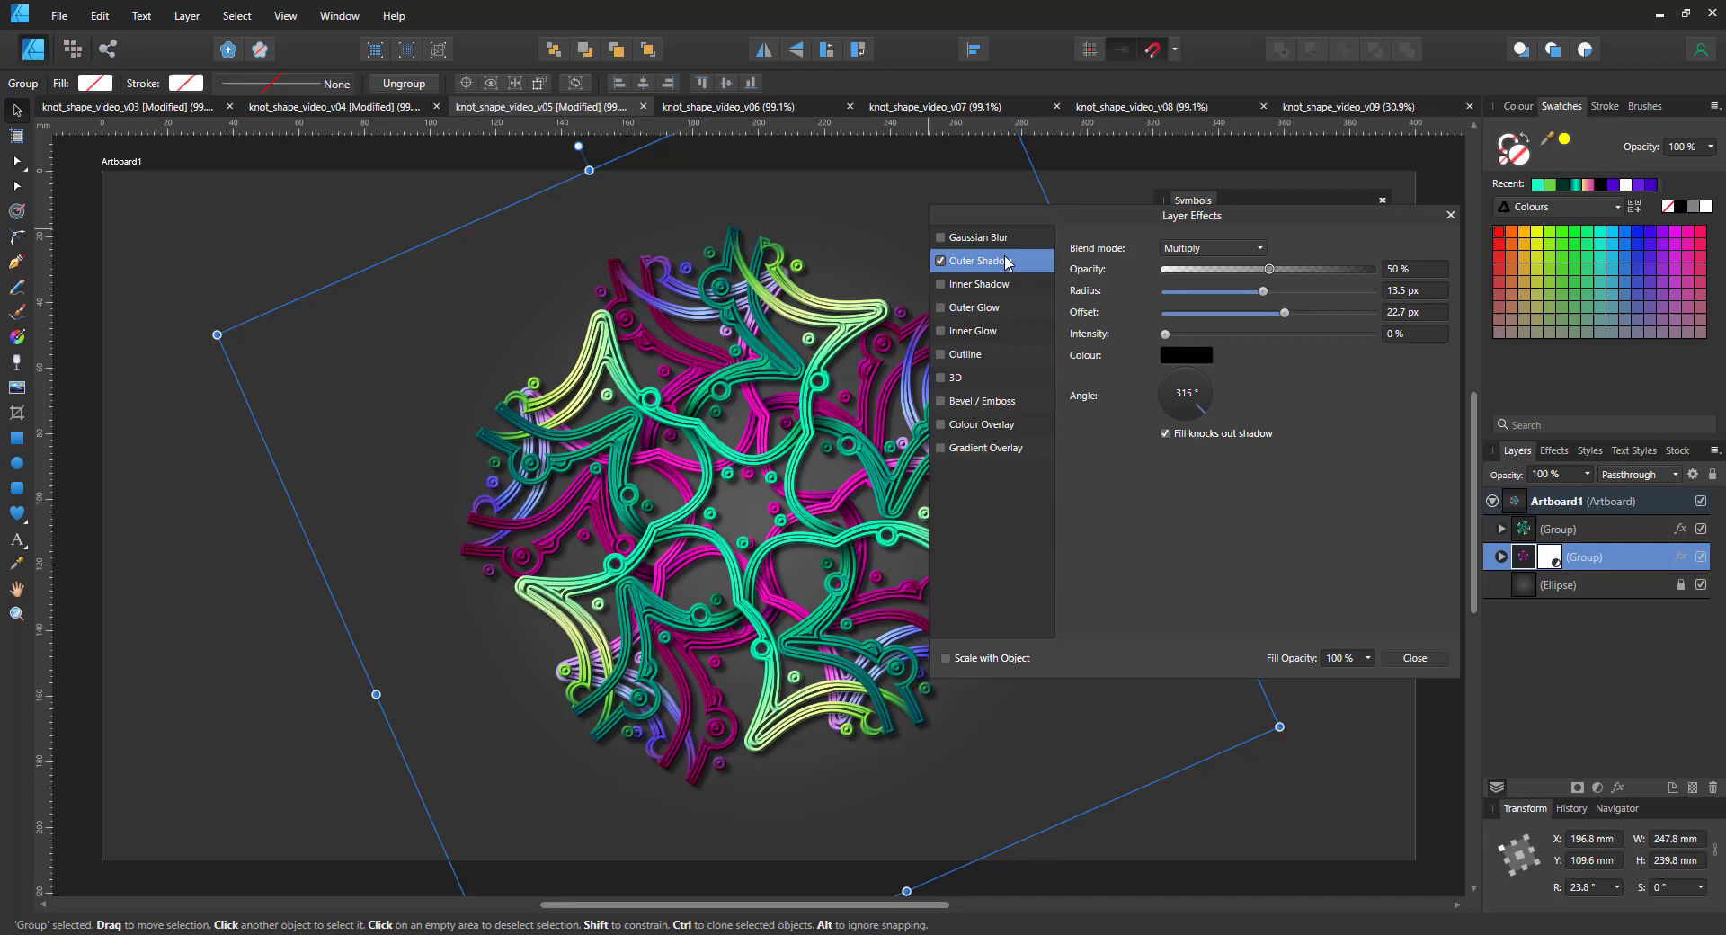
Expand the pink group and change the hue of its HSL Shift adjustment to turn the ribbons crimson.
left_click(1550, 561)
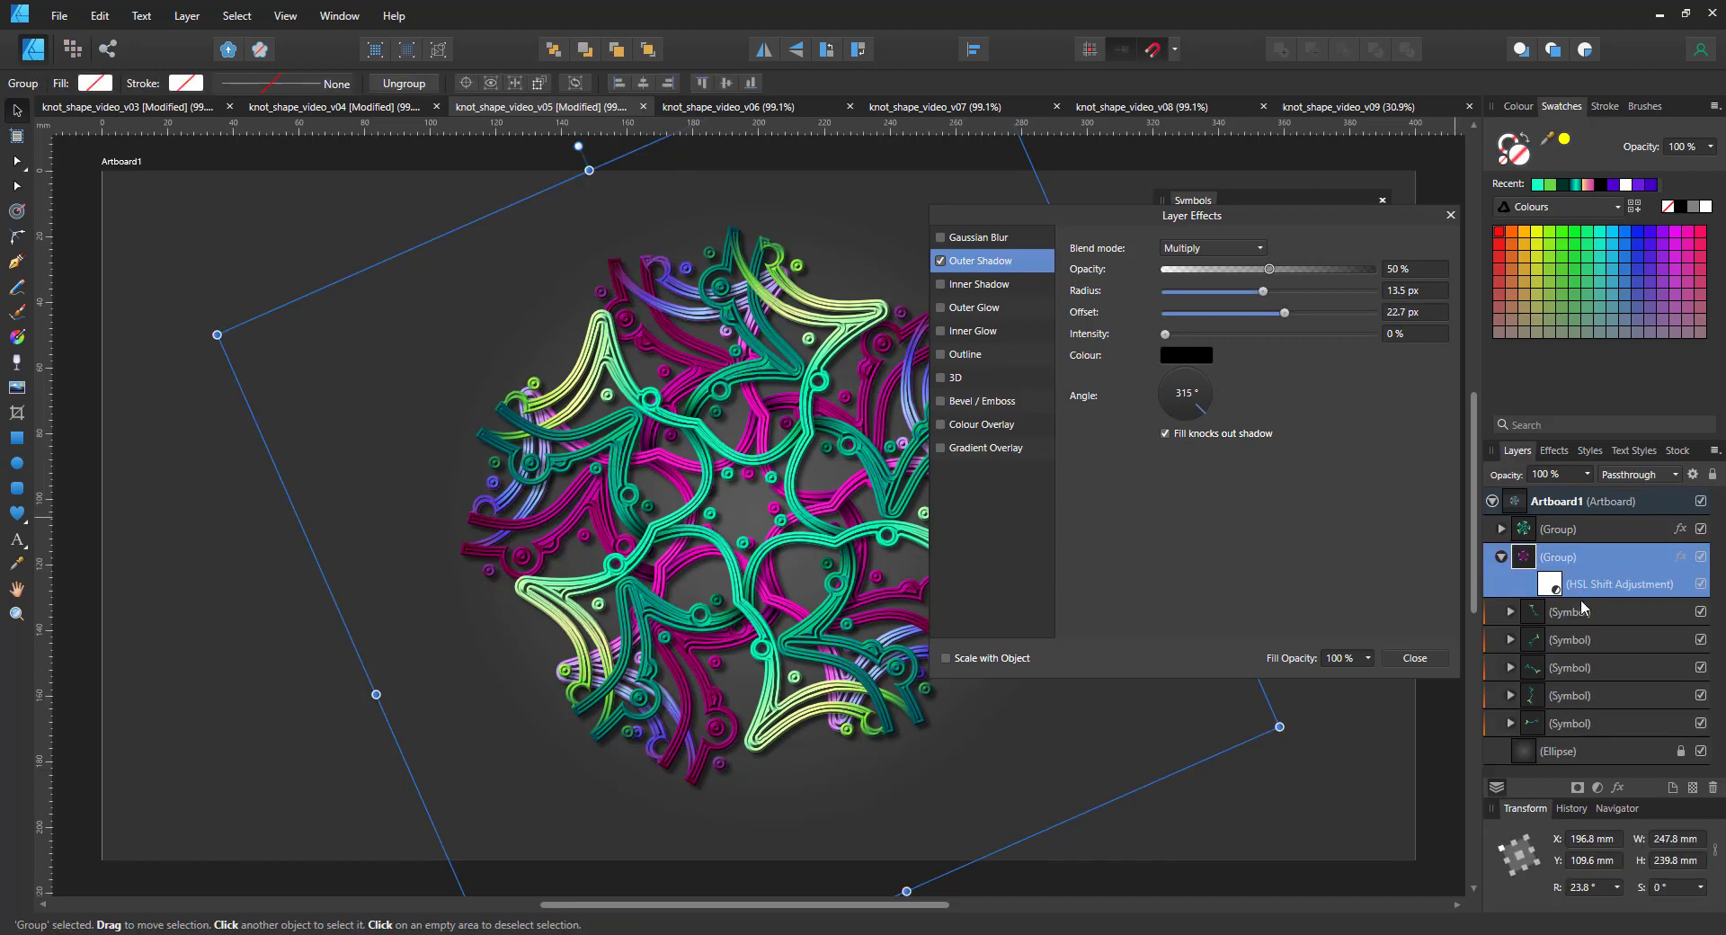
double_click(1551, 585)
left_click_drag(1308, 485, 764, 245)
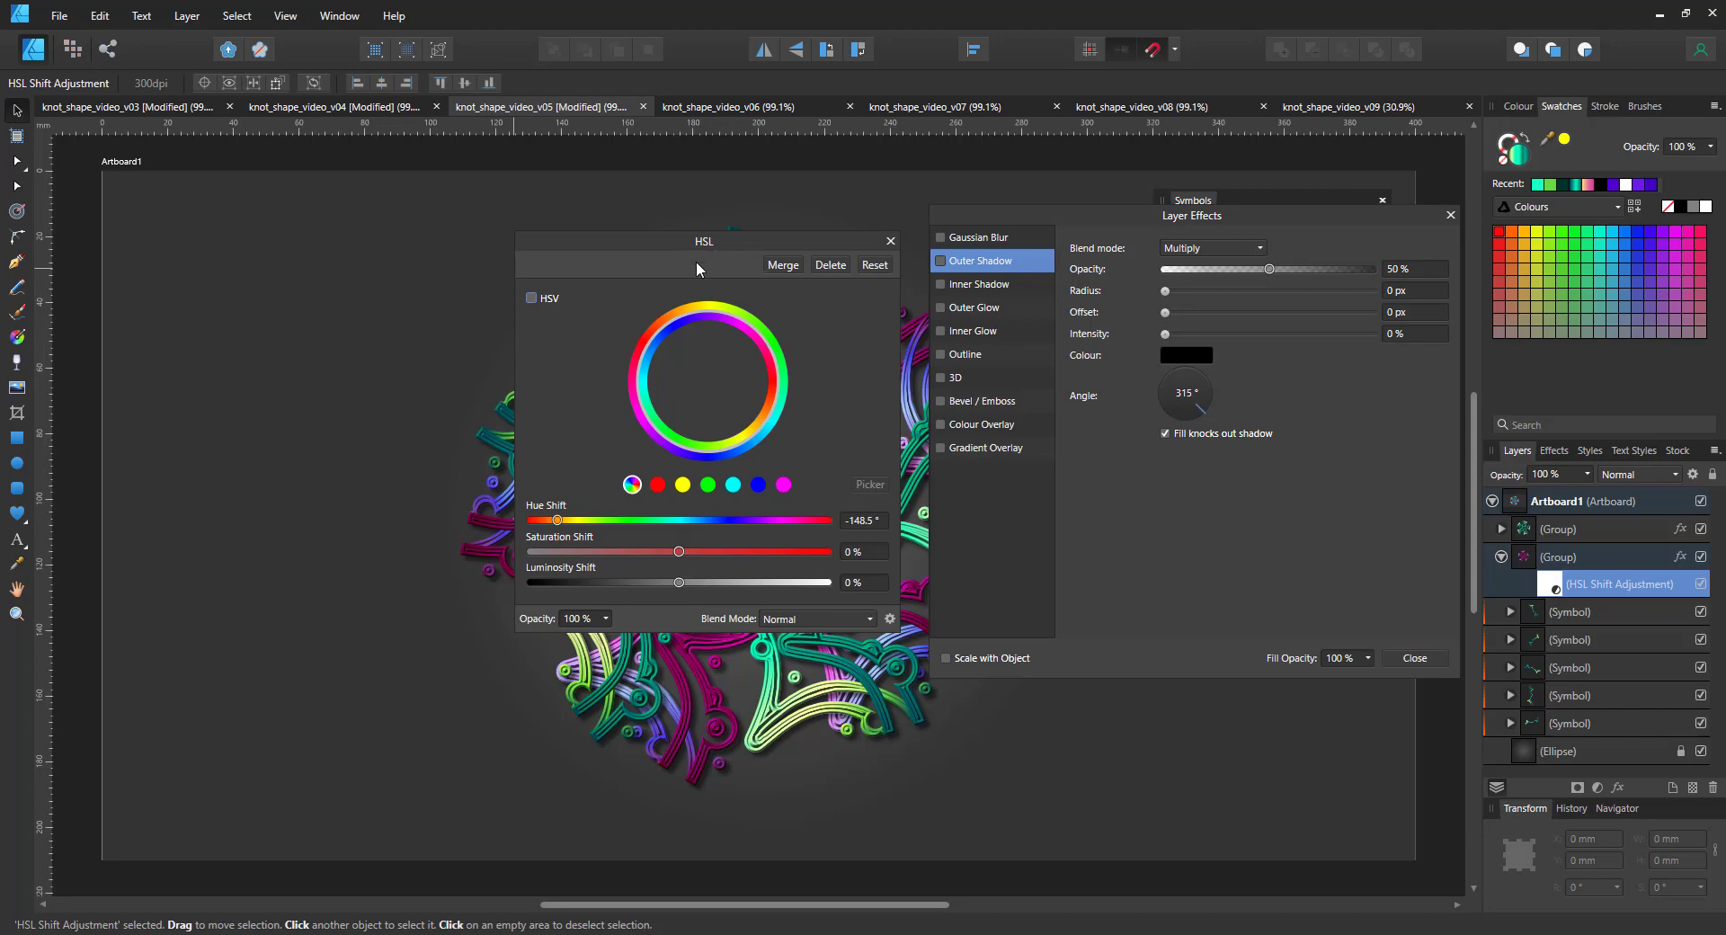
left_click_drag(759, 245, 1211, 350)
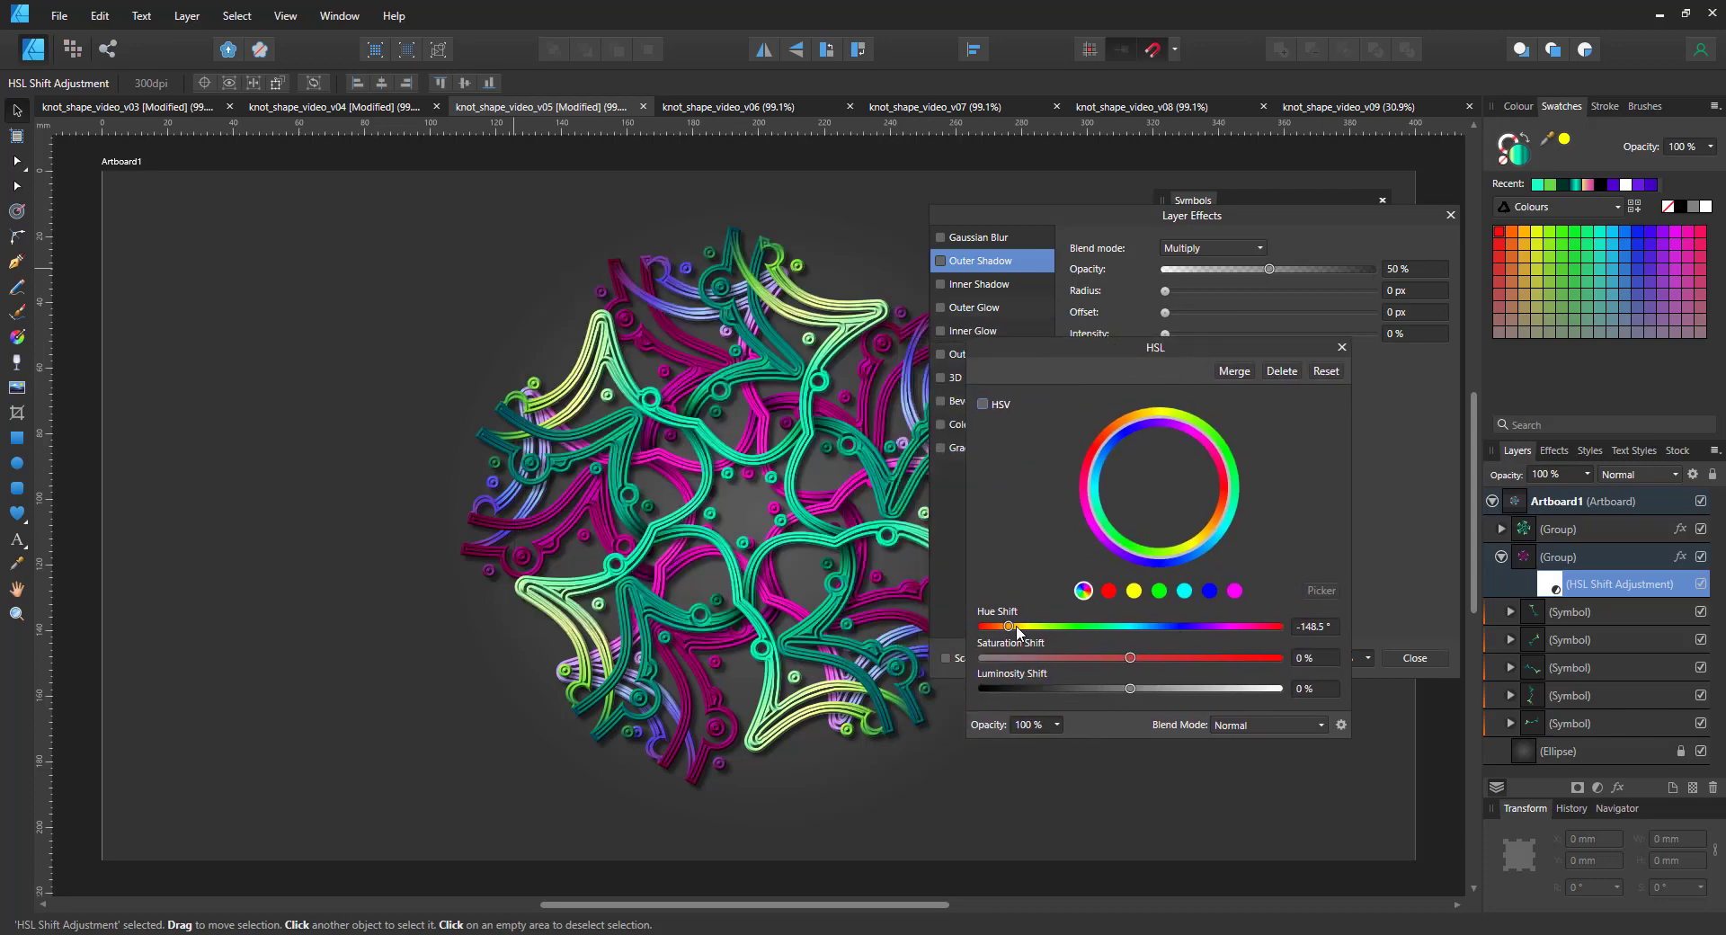
mouse_move(1019, 632)
left_mouse_down()
mouse_move(1156, 639)
mouse_move(993, 627)
left_mouse_up()
left_click(1343, 347)
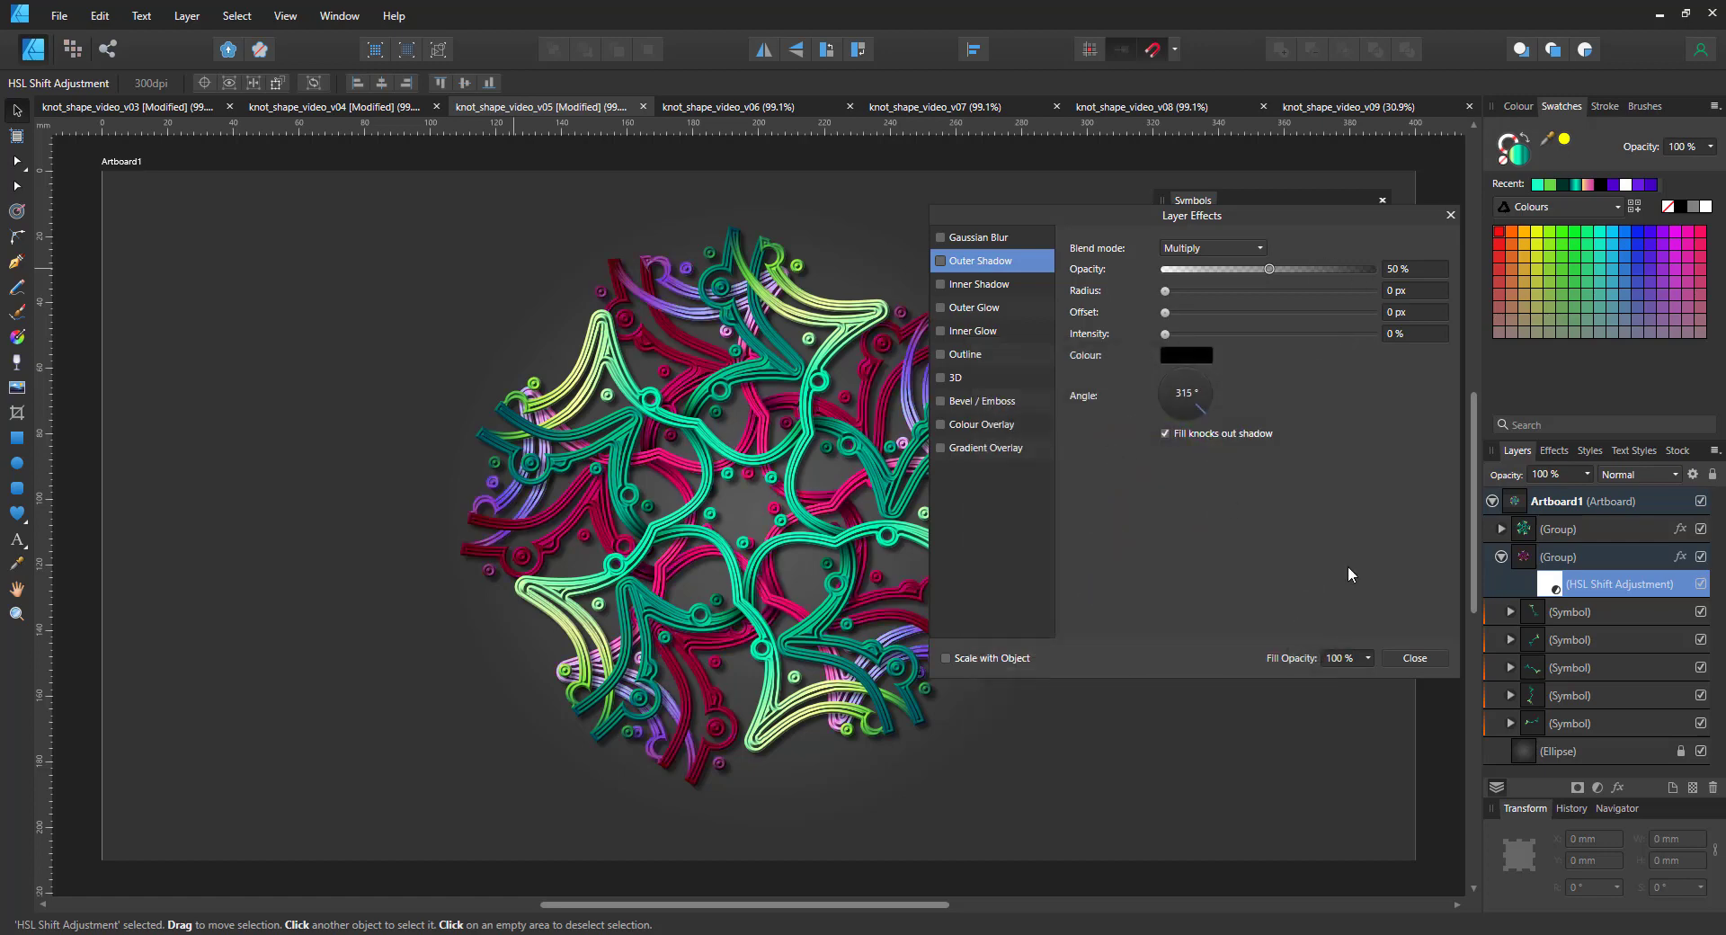
Compare the Outer Shadow settings of both knot groups and expand the green group's top symbol down to its compounds.
left_click(1550, 562)
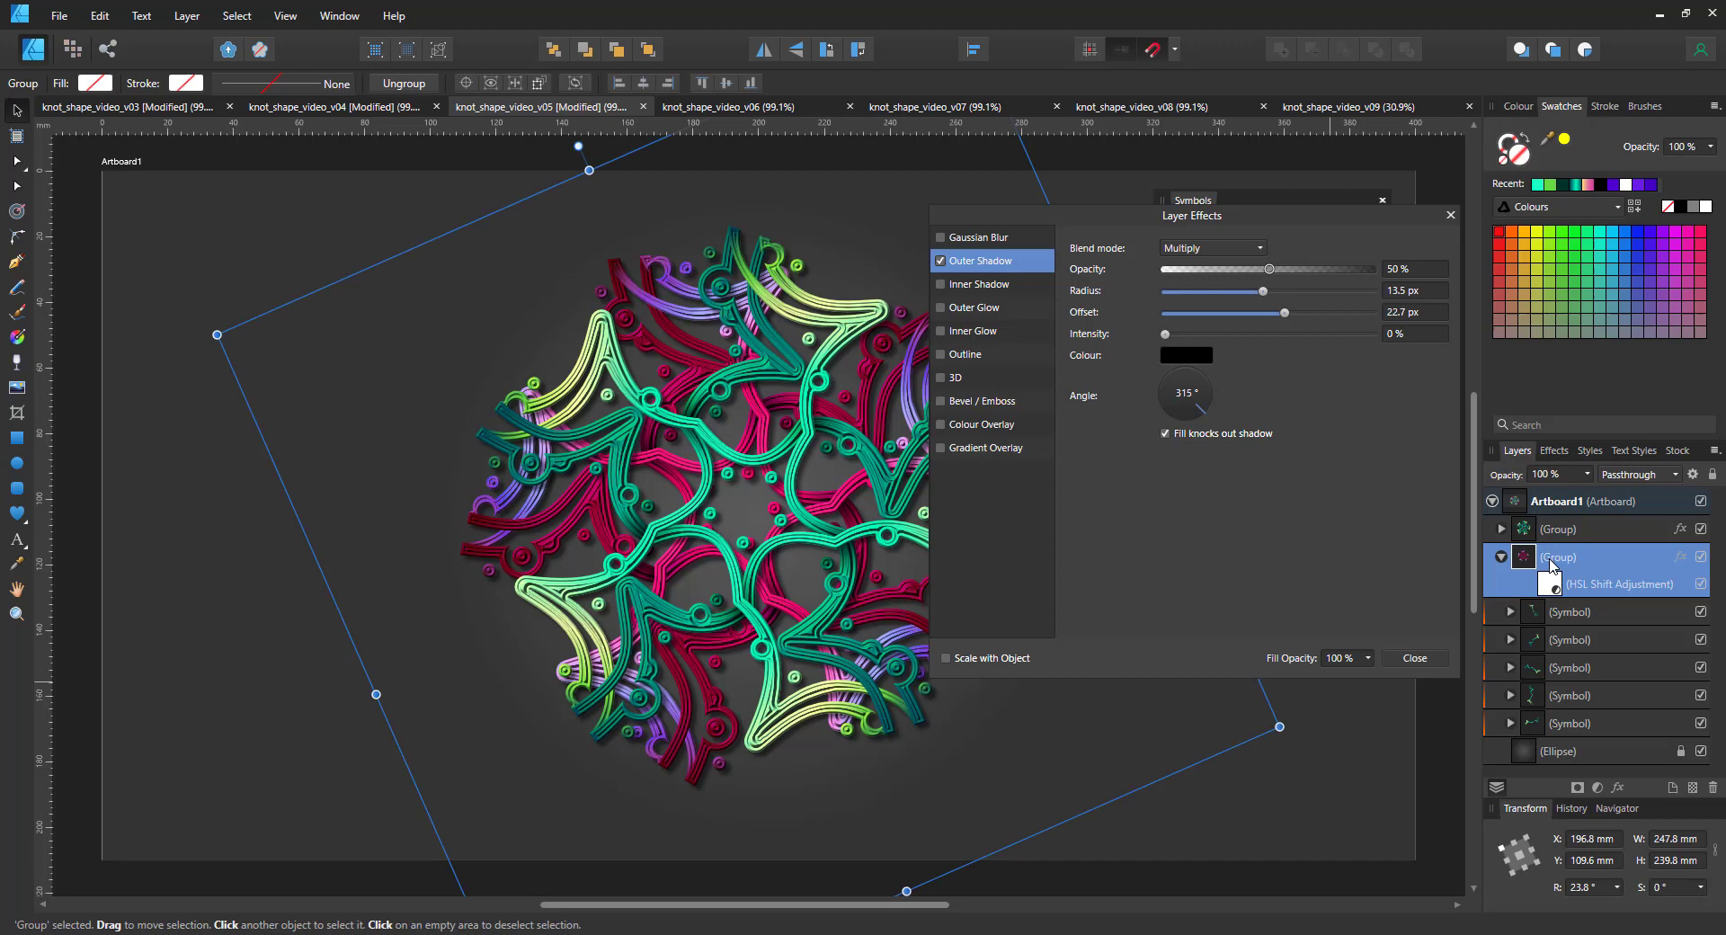
left_click(1555, 532)
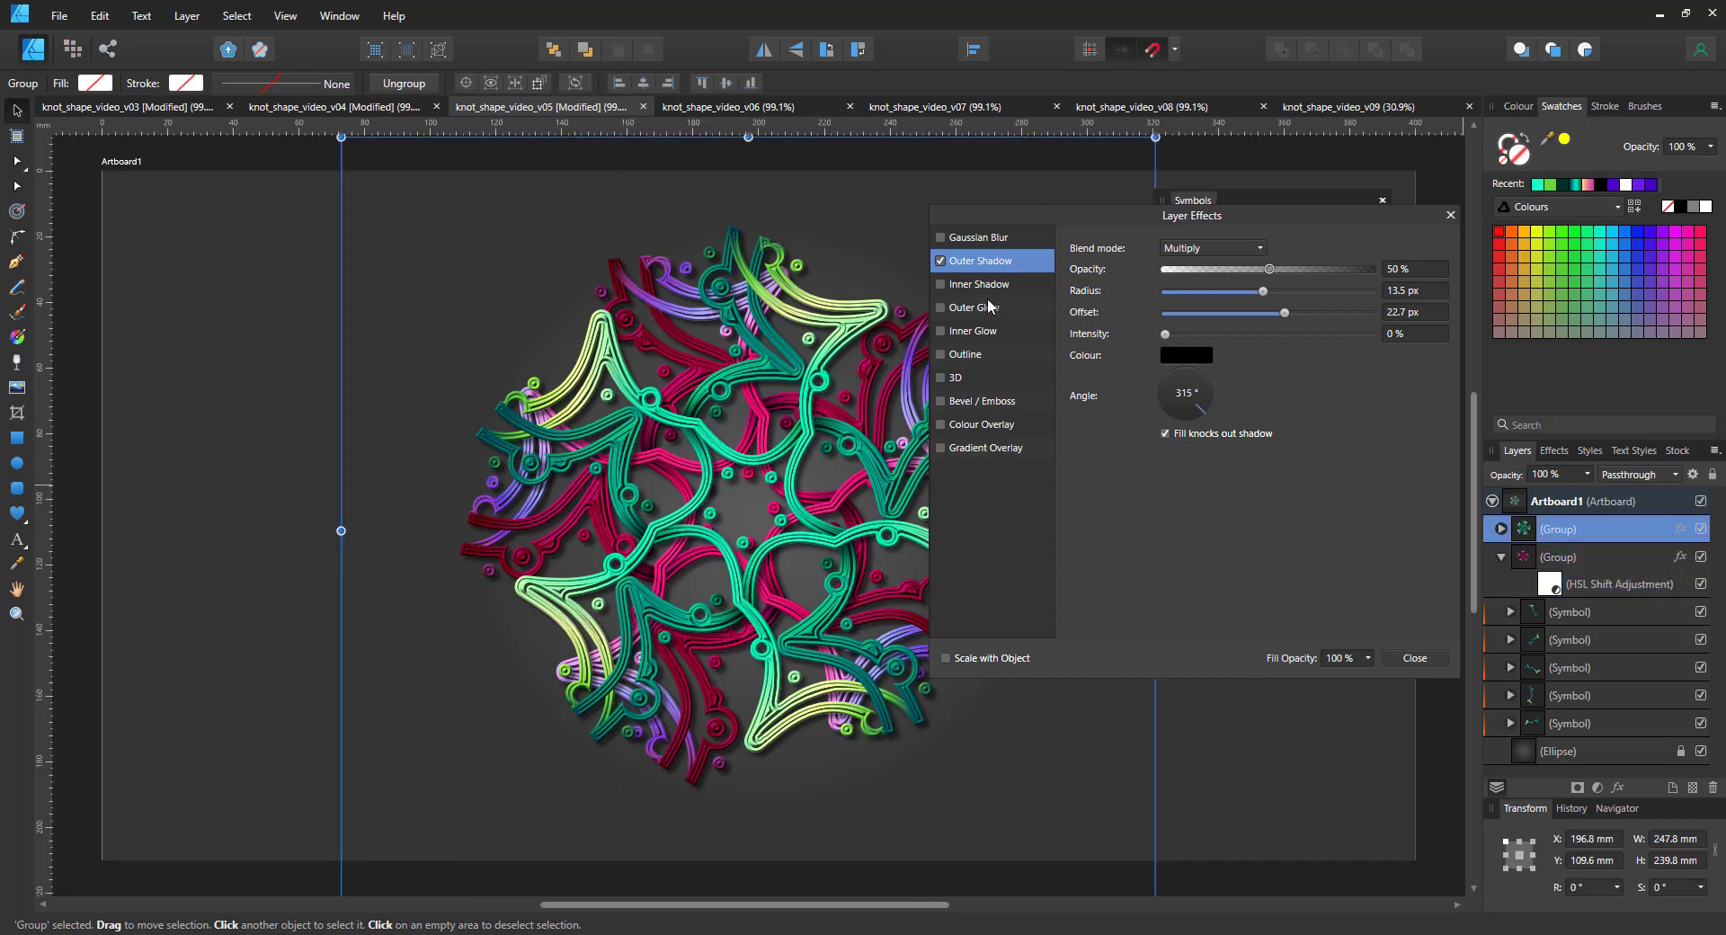
left_click(1501, 529)
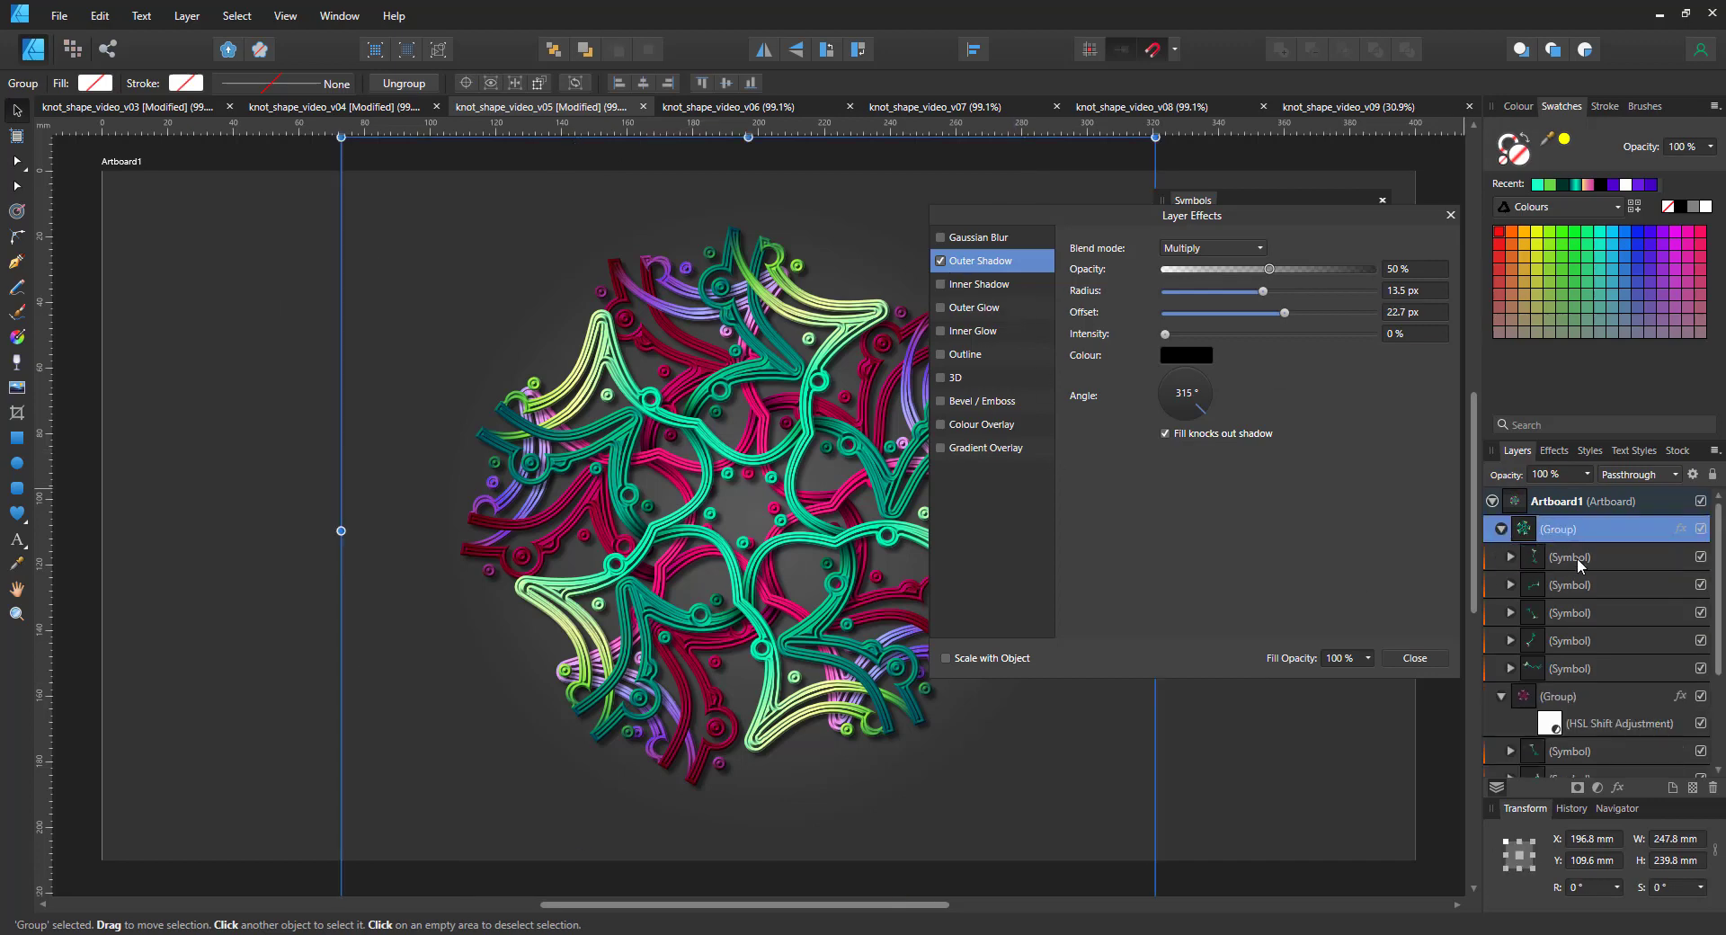
left_click(1580, 564)
left_click(1510, 557)
left_click(1521, 585)
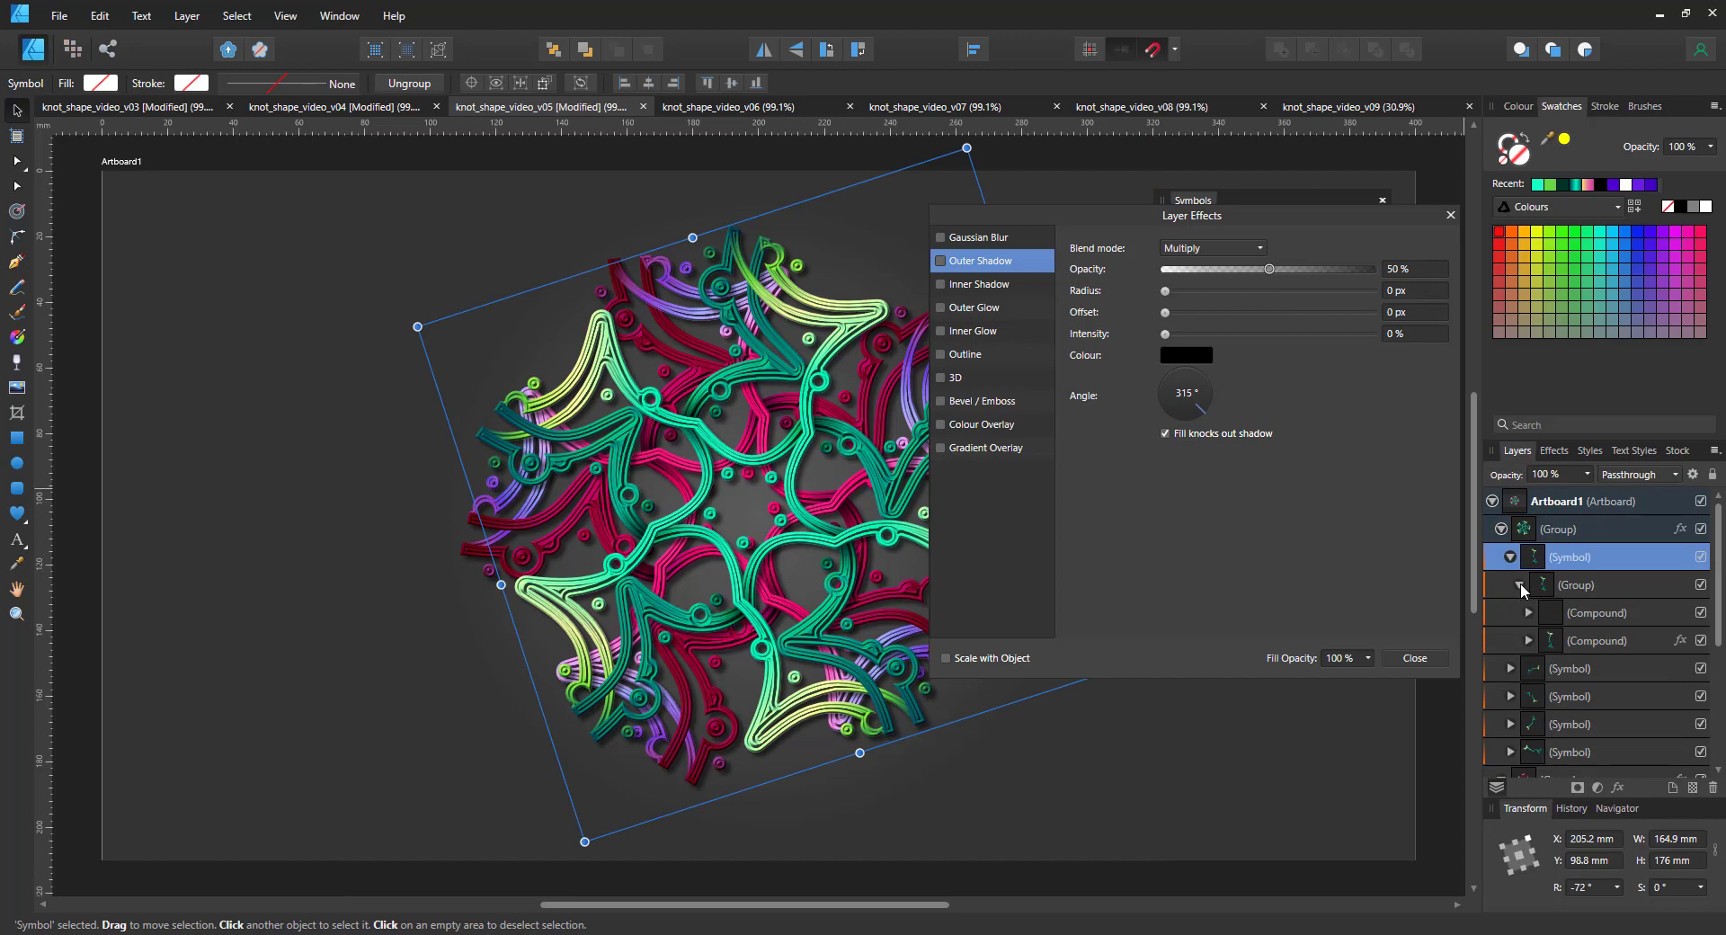
Briefly switch off Bevel / Emboss on the symbol's lower compound to examine how the effect shapes the ribbons.
left_click(1605, 641)
left_click(940, 401)
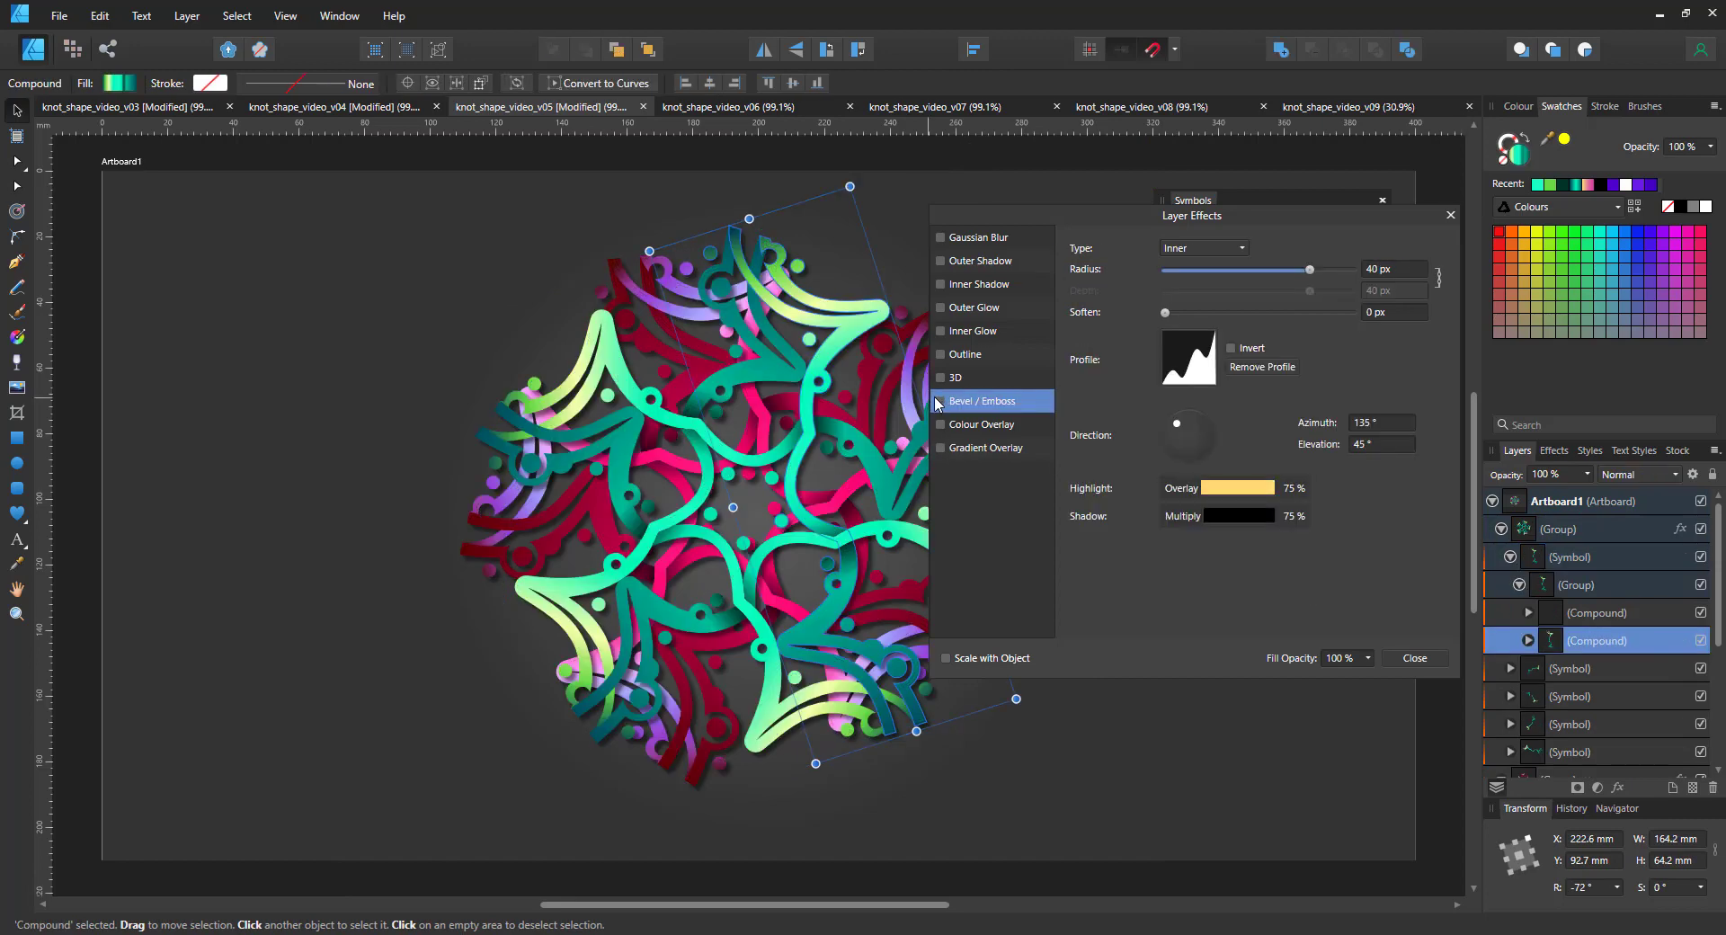
left_click(939, 401)
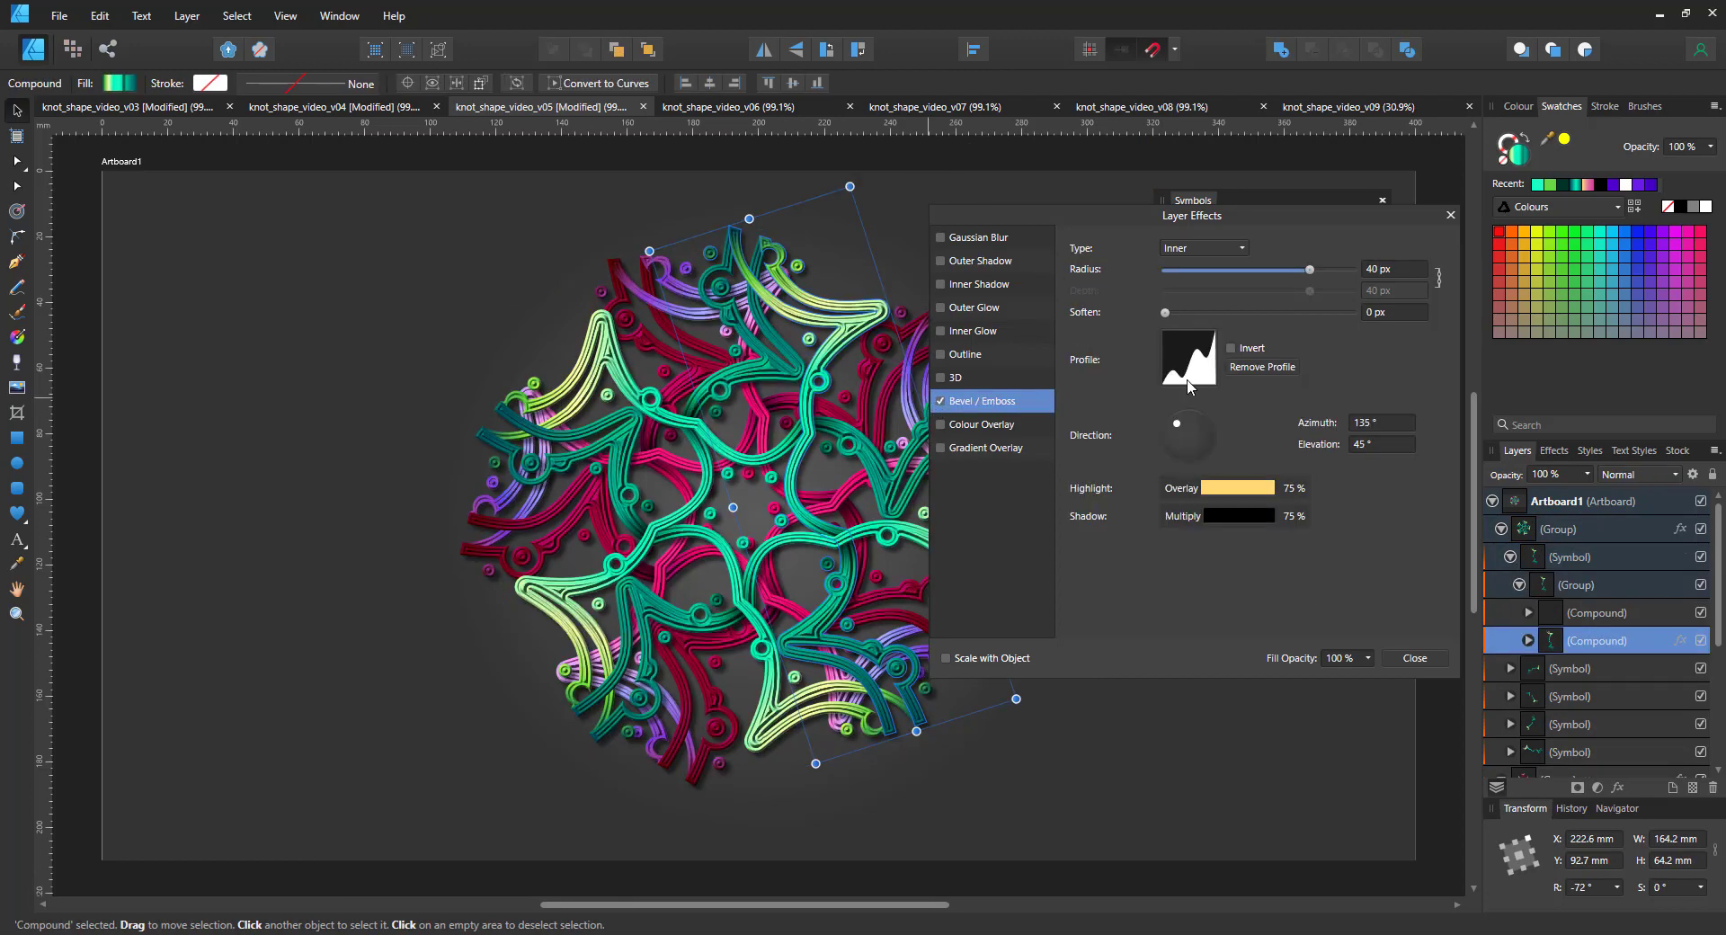
left_click(1450, 217)
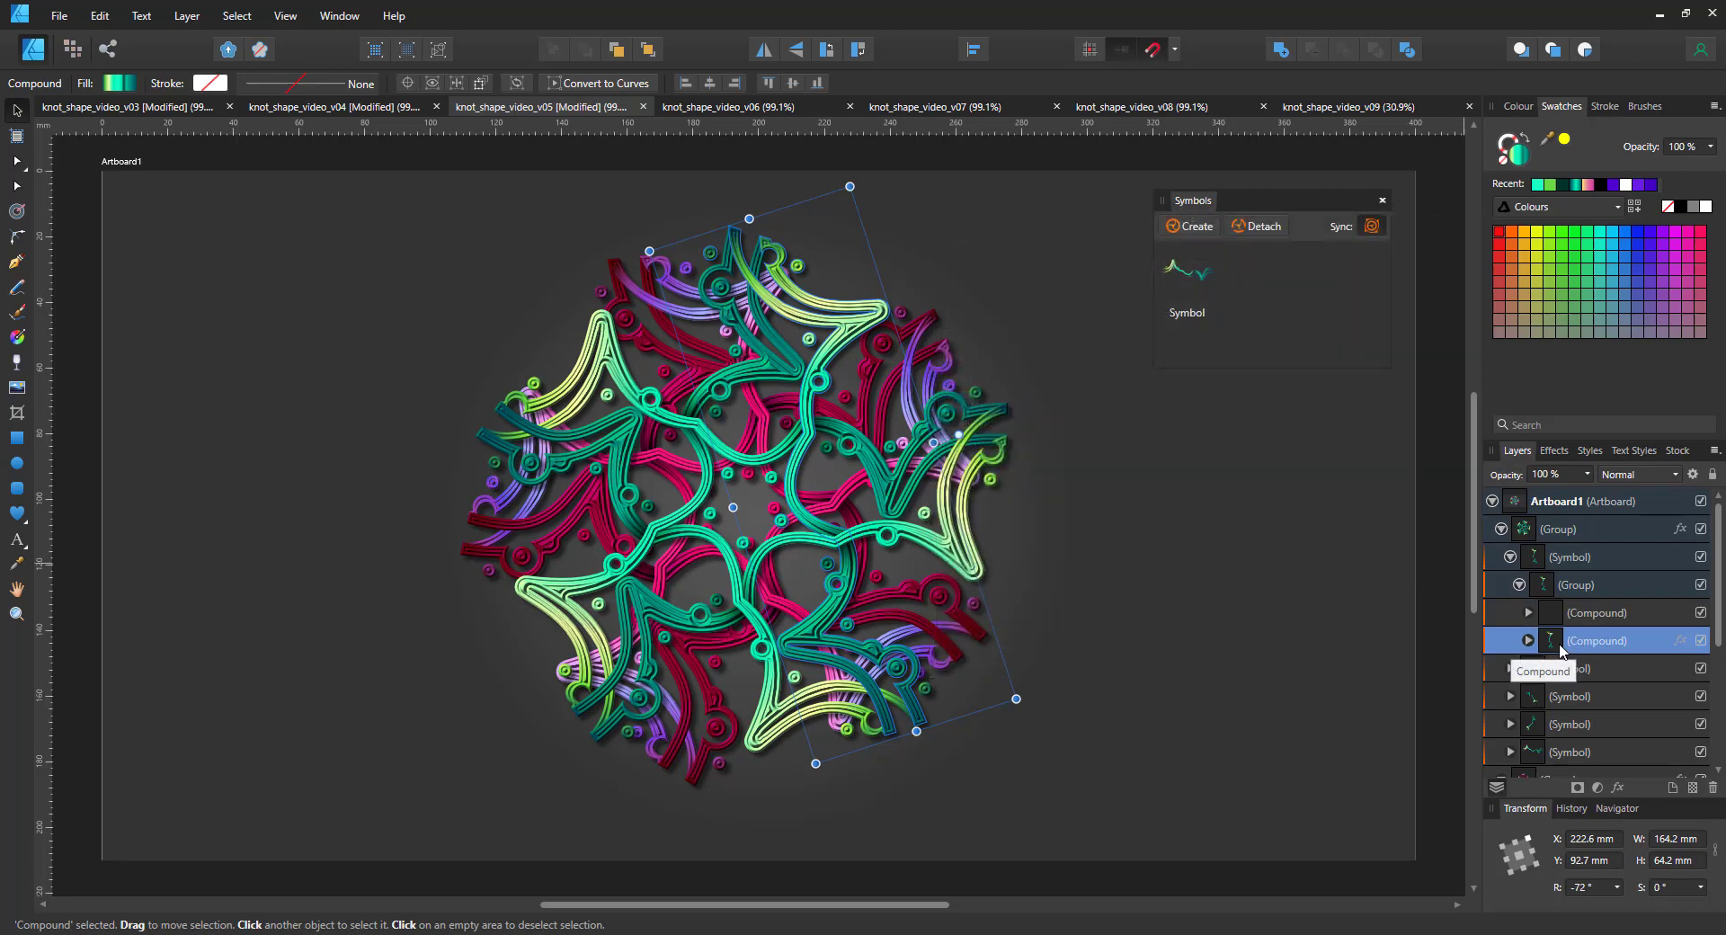
Collapse both knot groups, fade them to 10% opacity and paste a copy of the ribbon compound above them.
left_click(1572, 527)
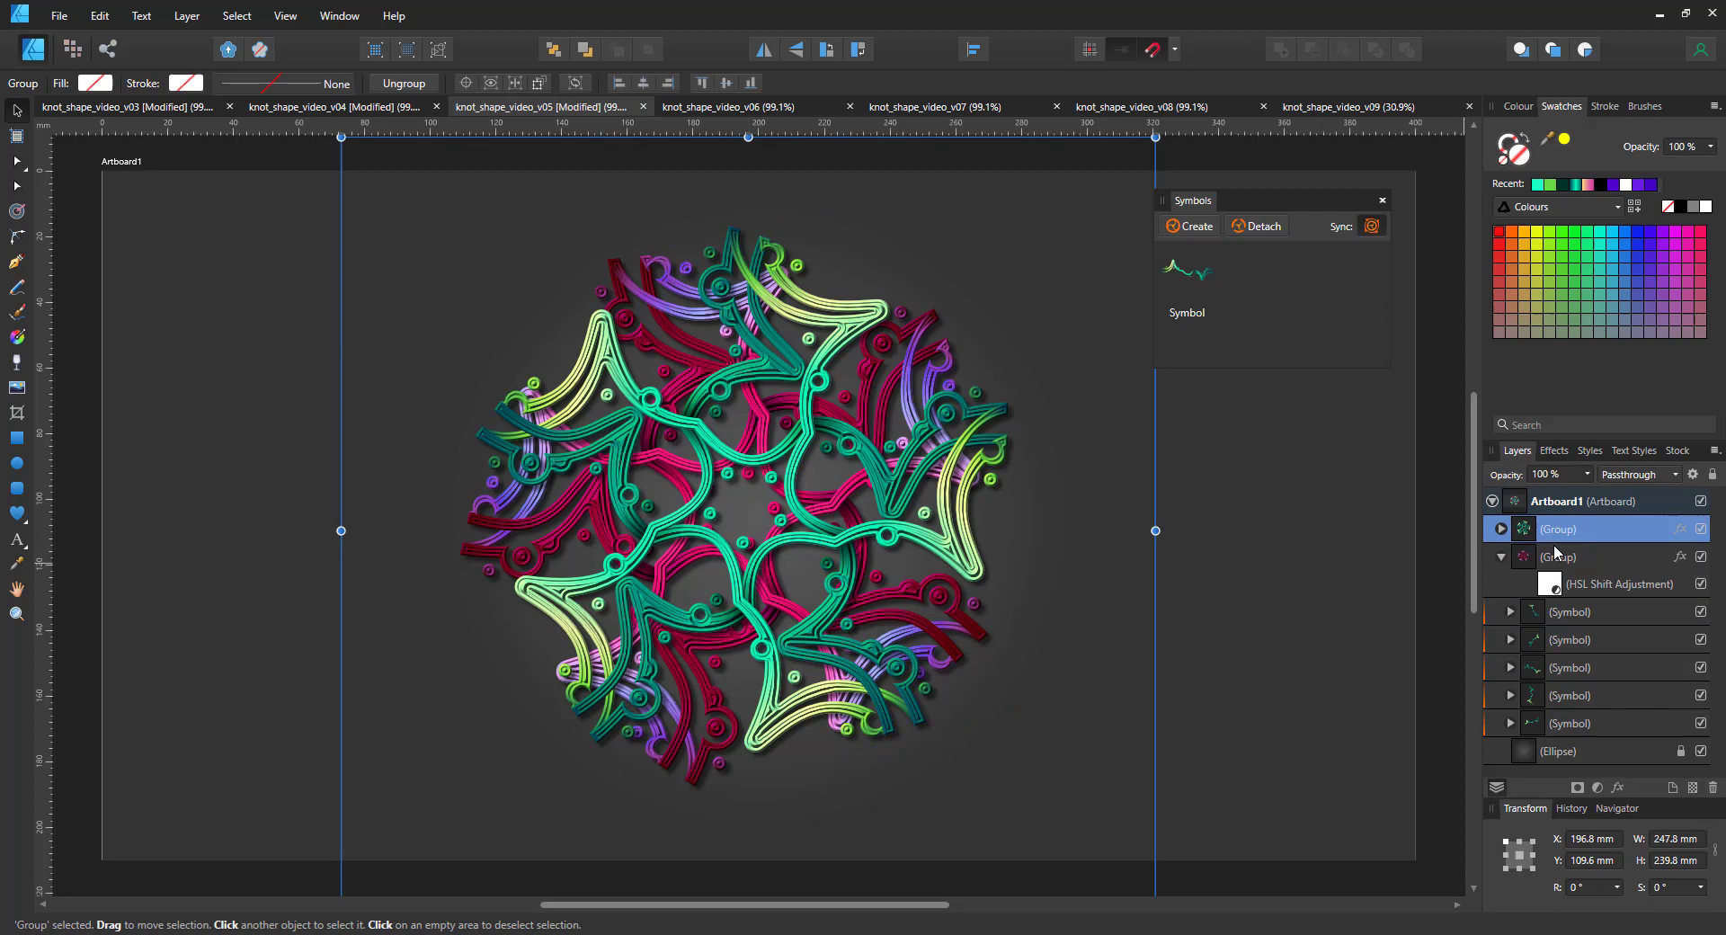
left_click(1576, 554)
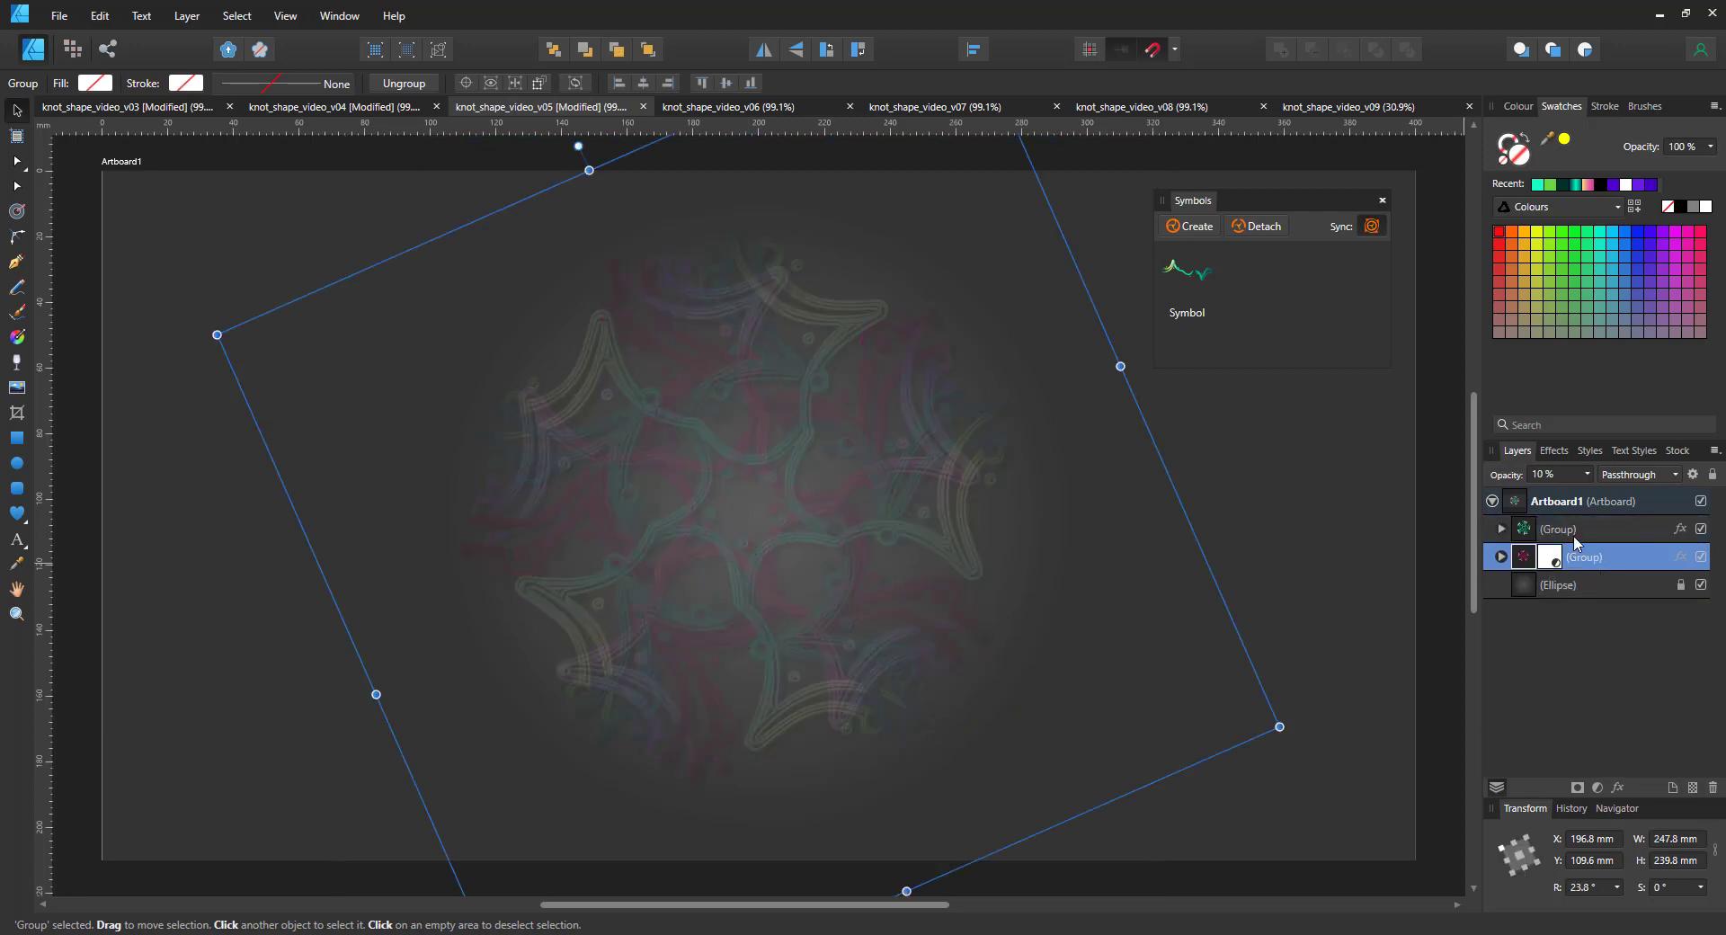
left_click(1570, 533)
key("ctrl+z")
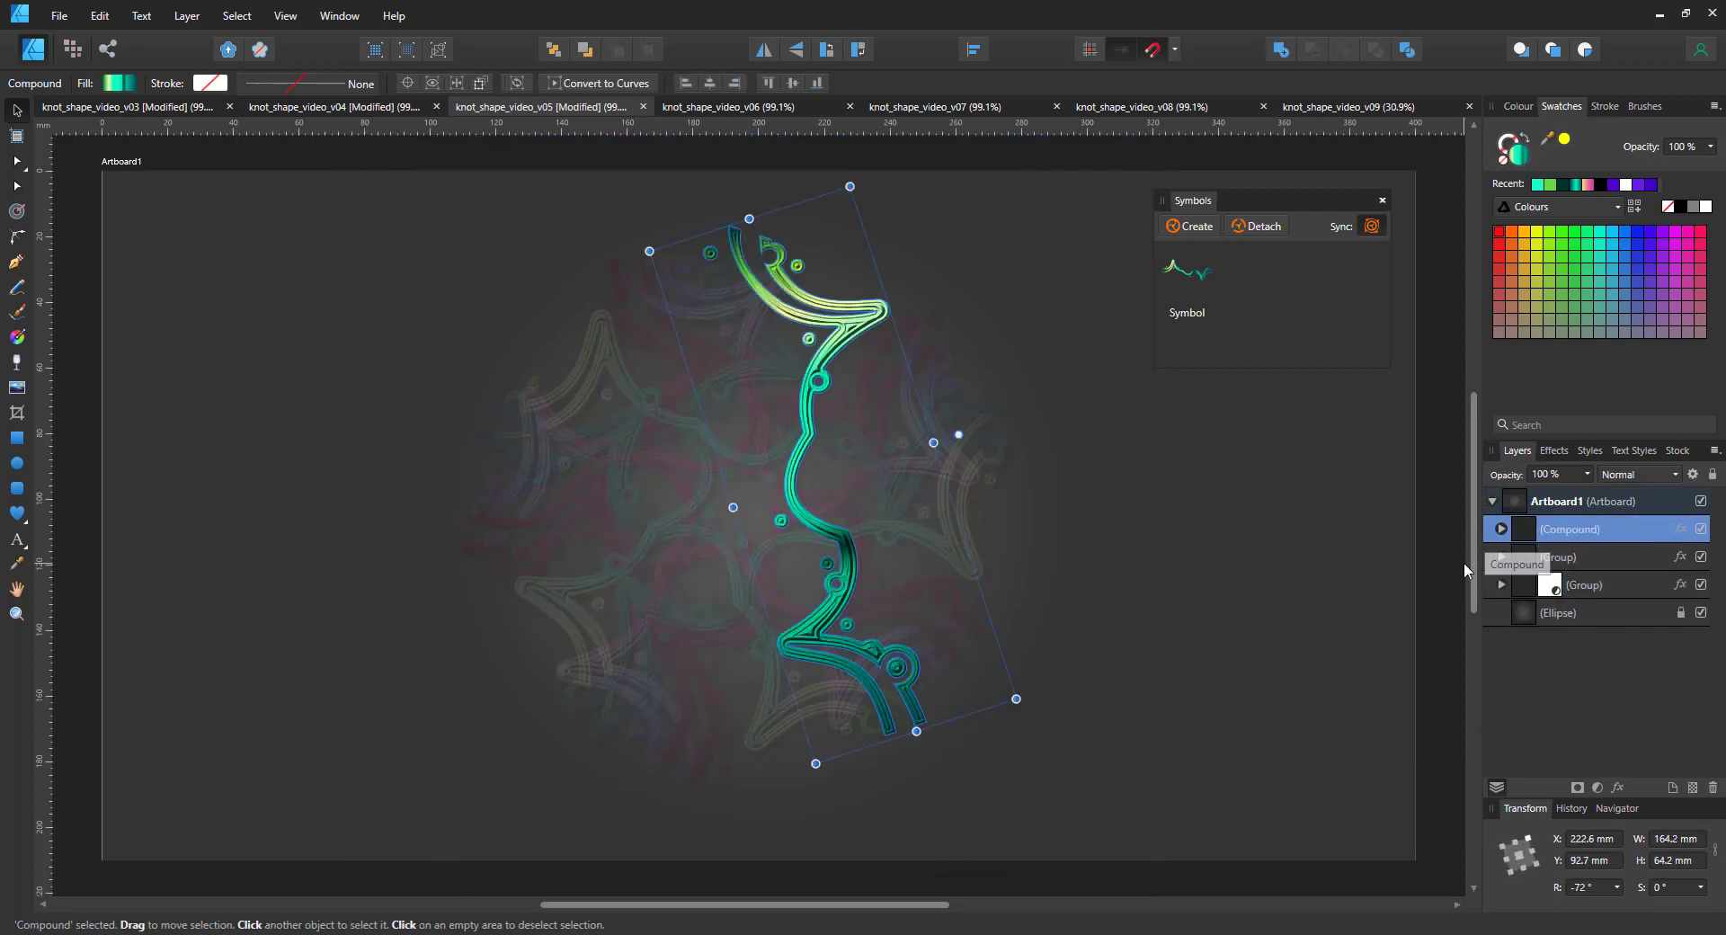
Switch off the Bevel / Emboss effect on the pasted ribbon compound.
left_click(1680, 529)
left_click(942, 403)
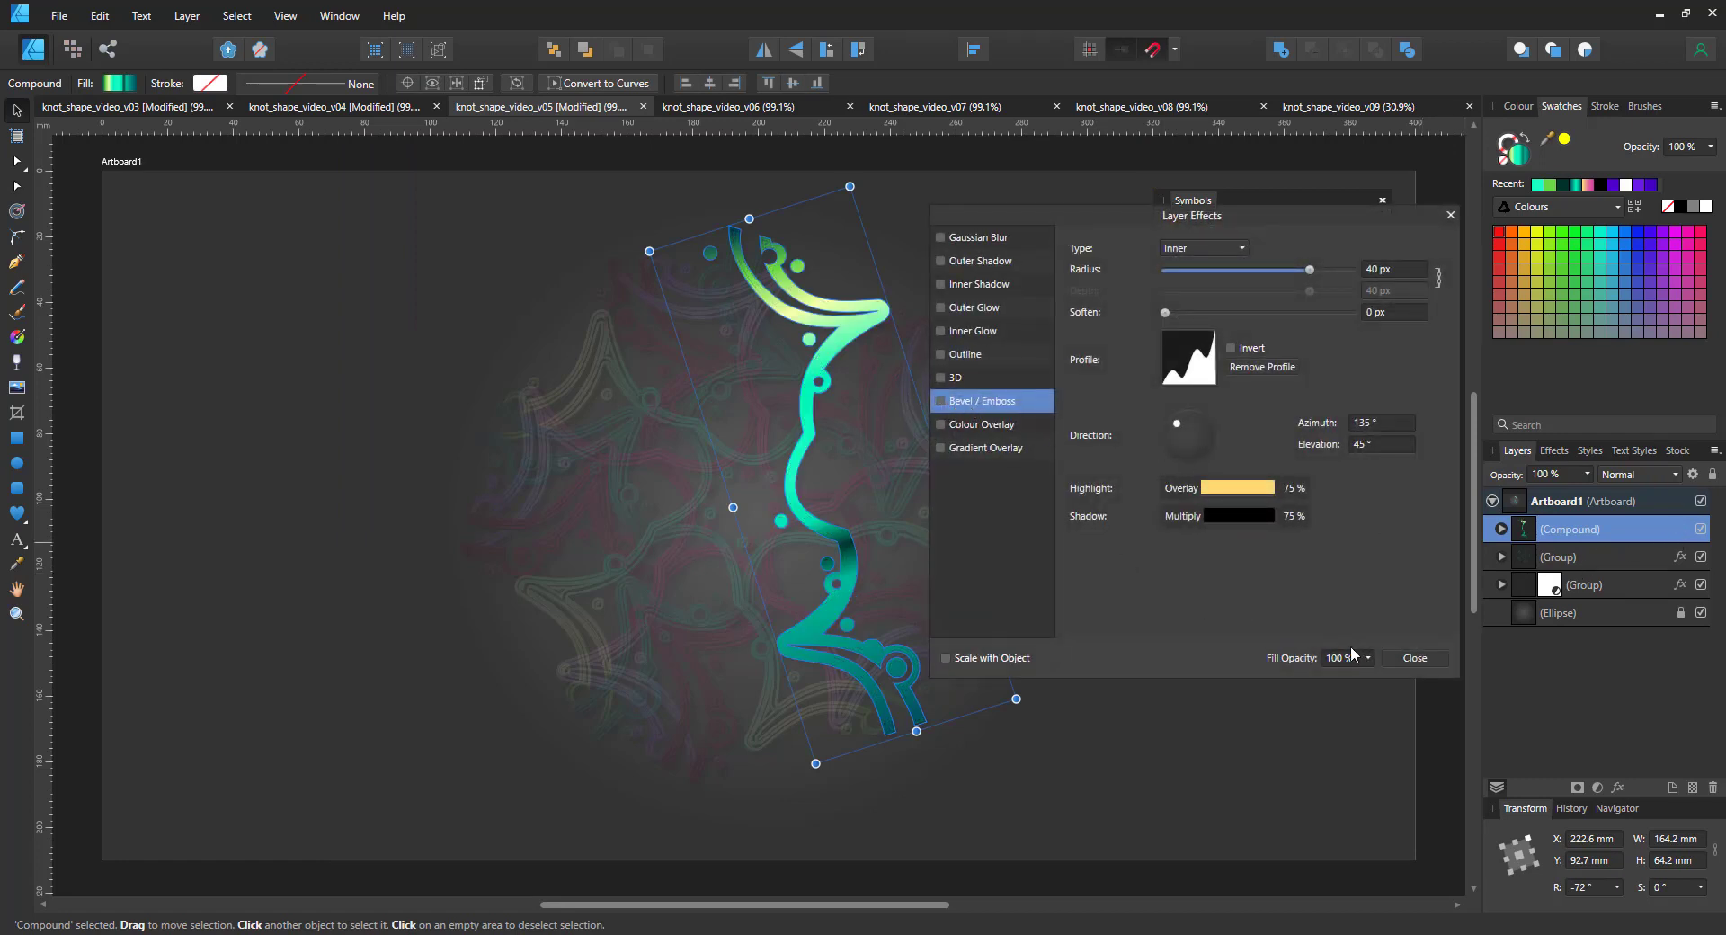
left_click(1414, 659)
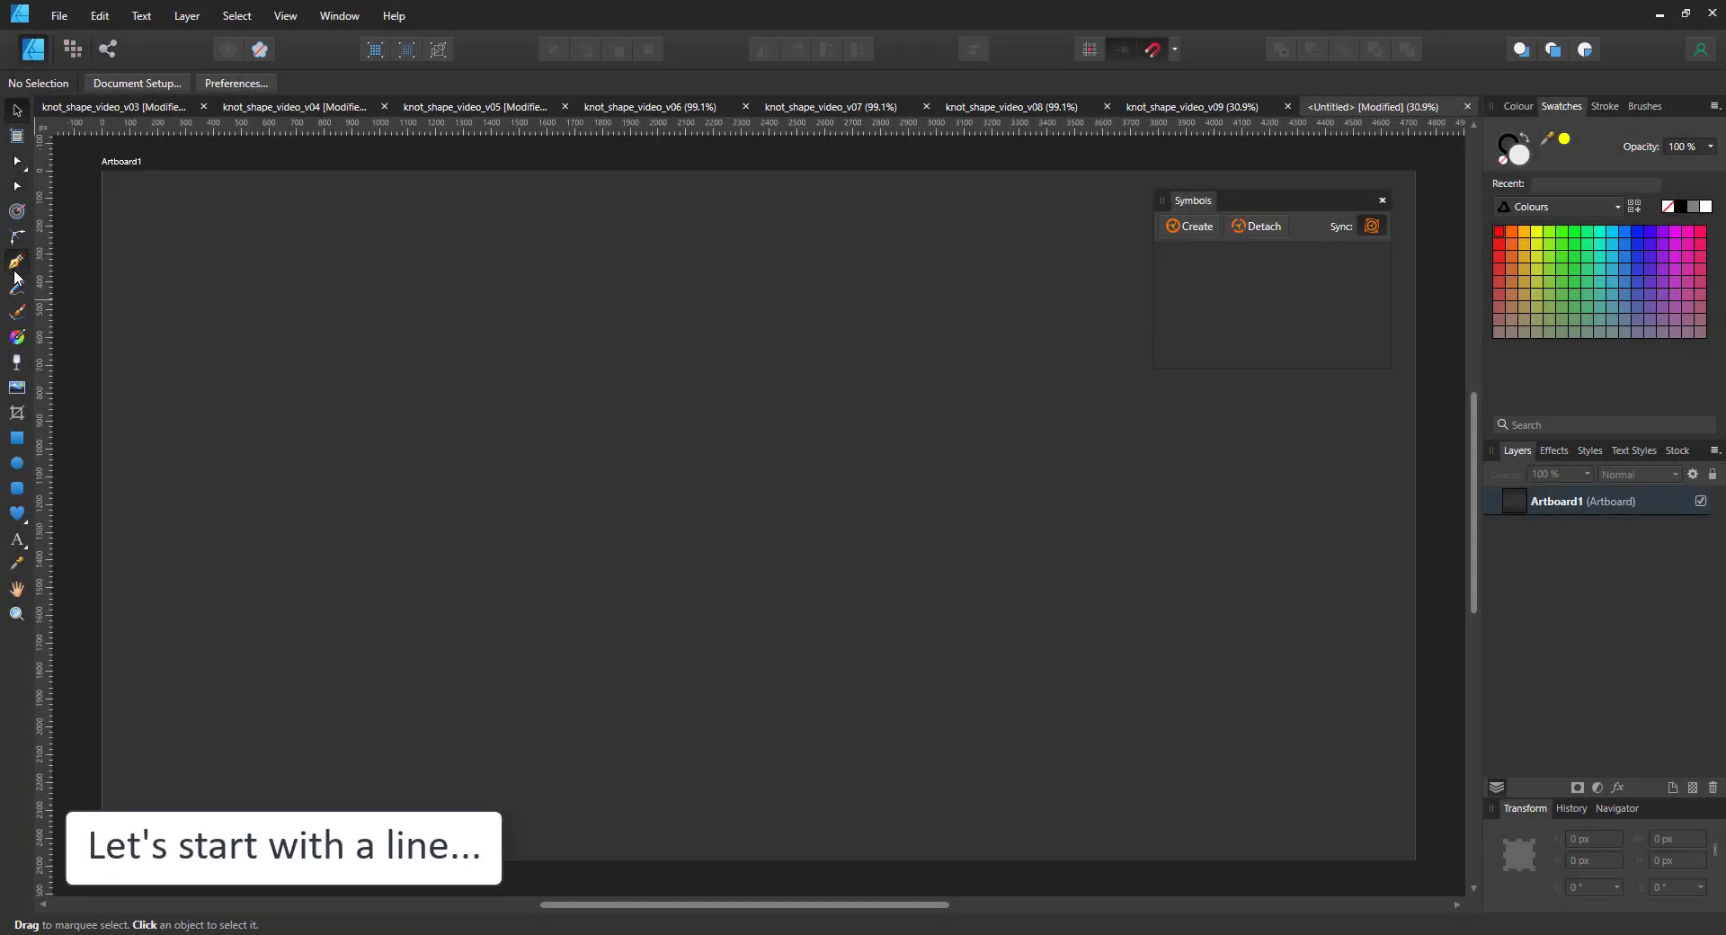
Draw a straight horizontal line about 1614 px long near the middle of the untitled document's artboard with the Pen tool.
left_click(15, 272)
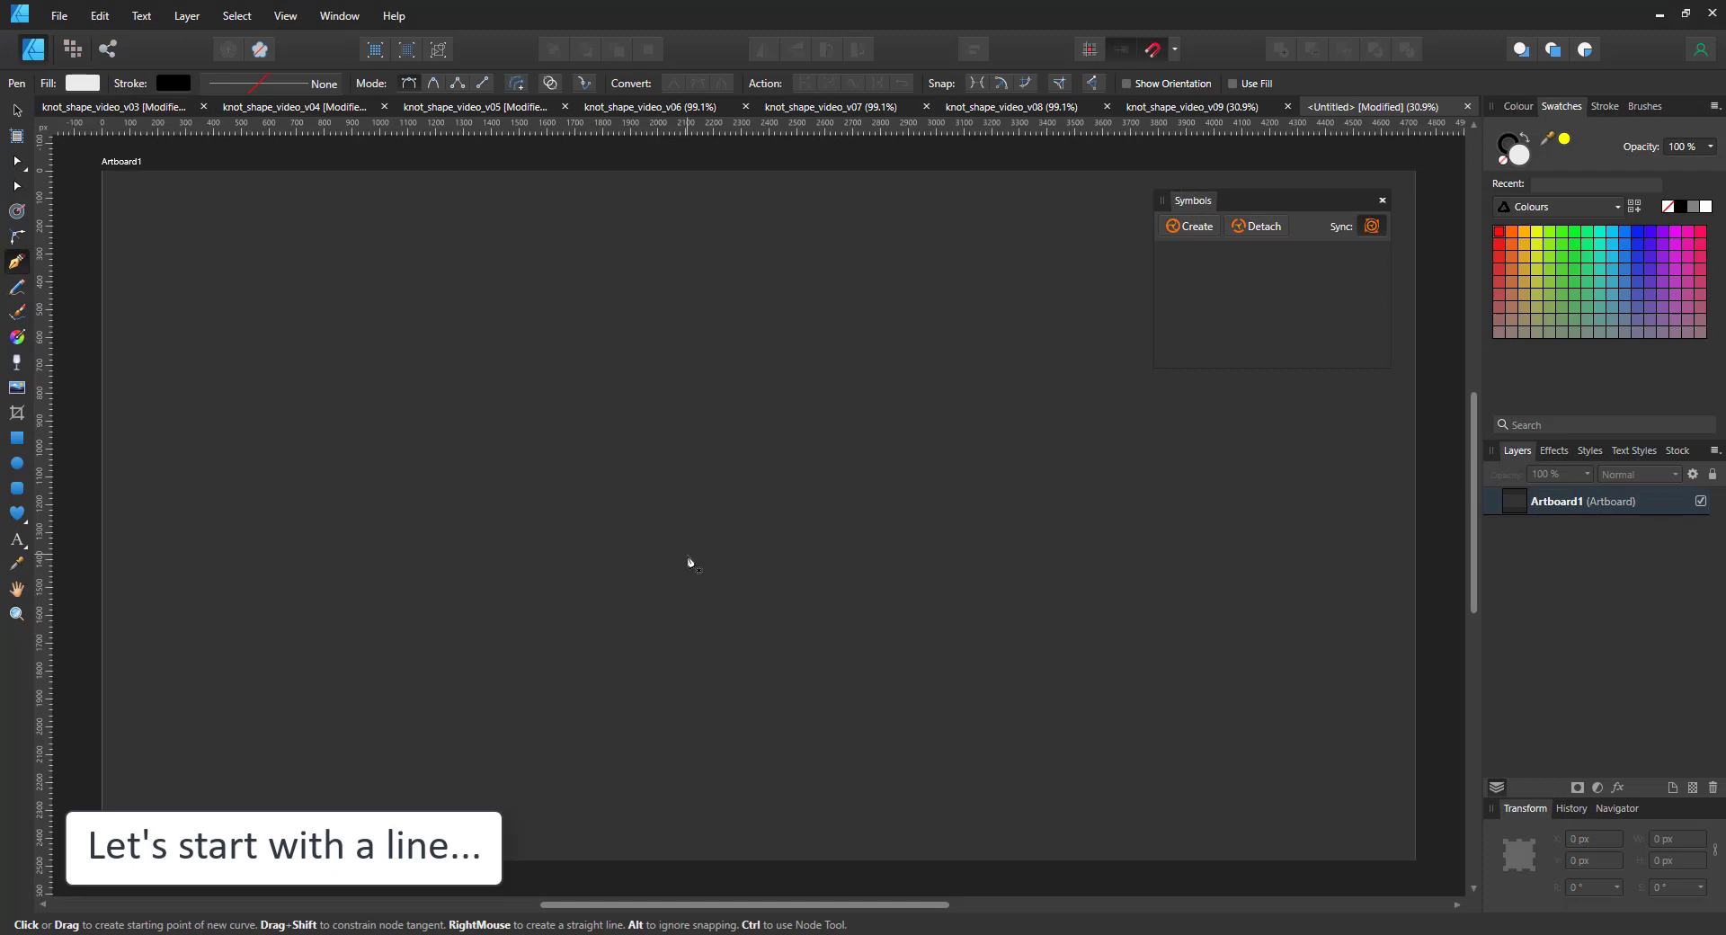
left_click(561, 481)
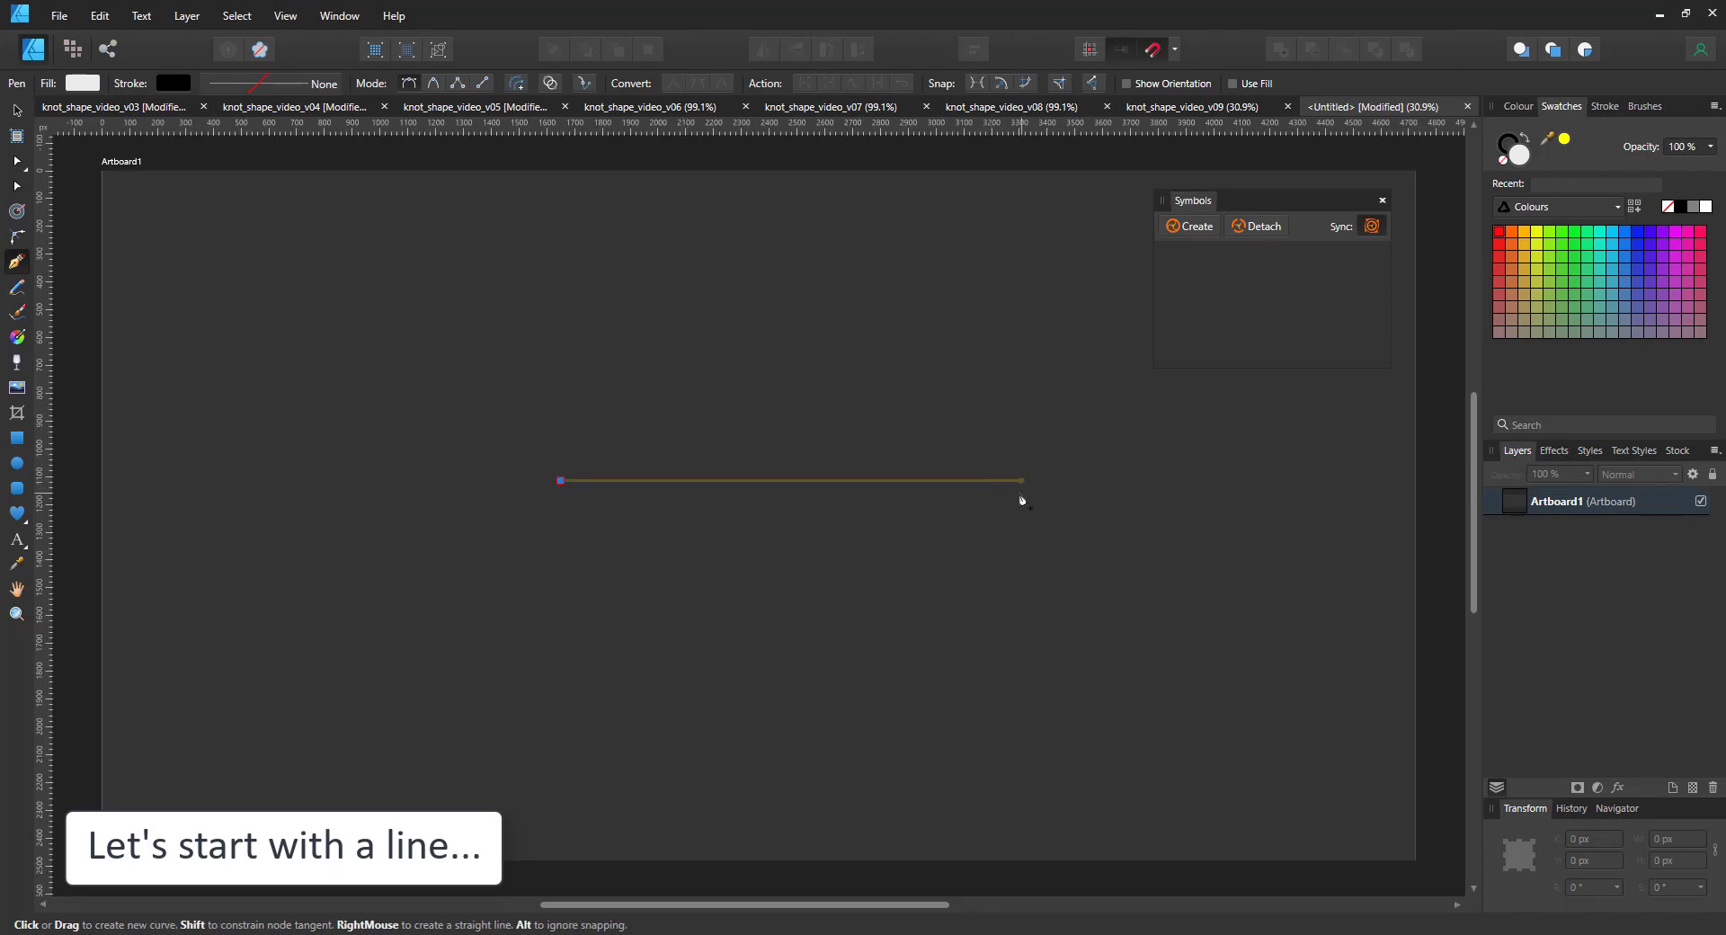
left_click(1009, 480)
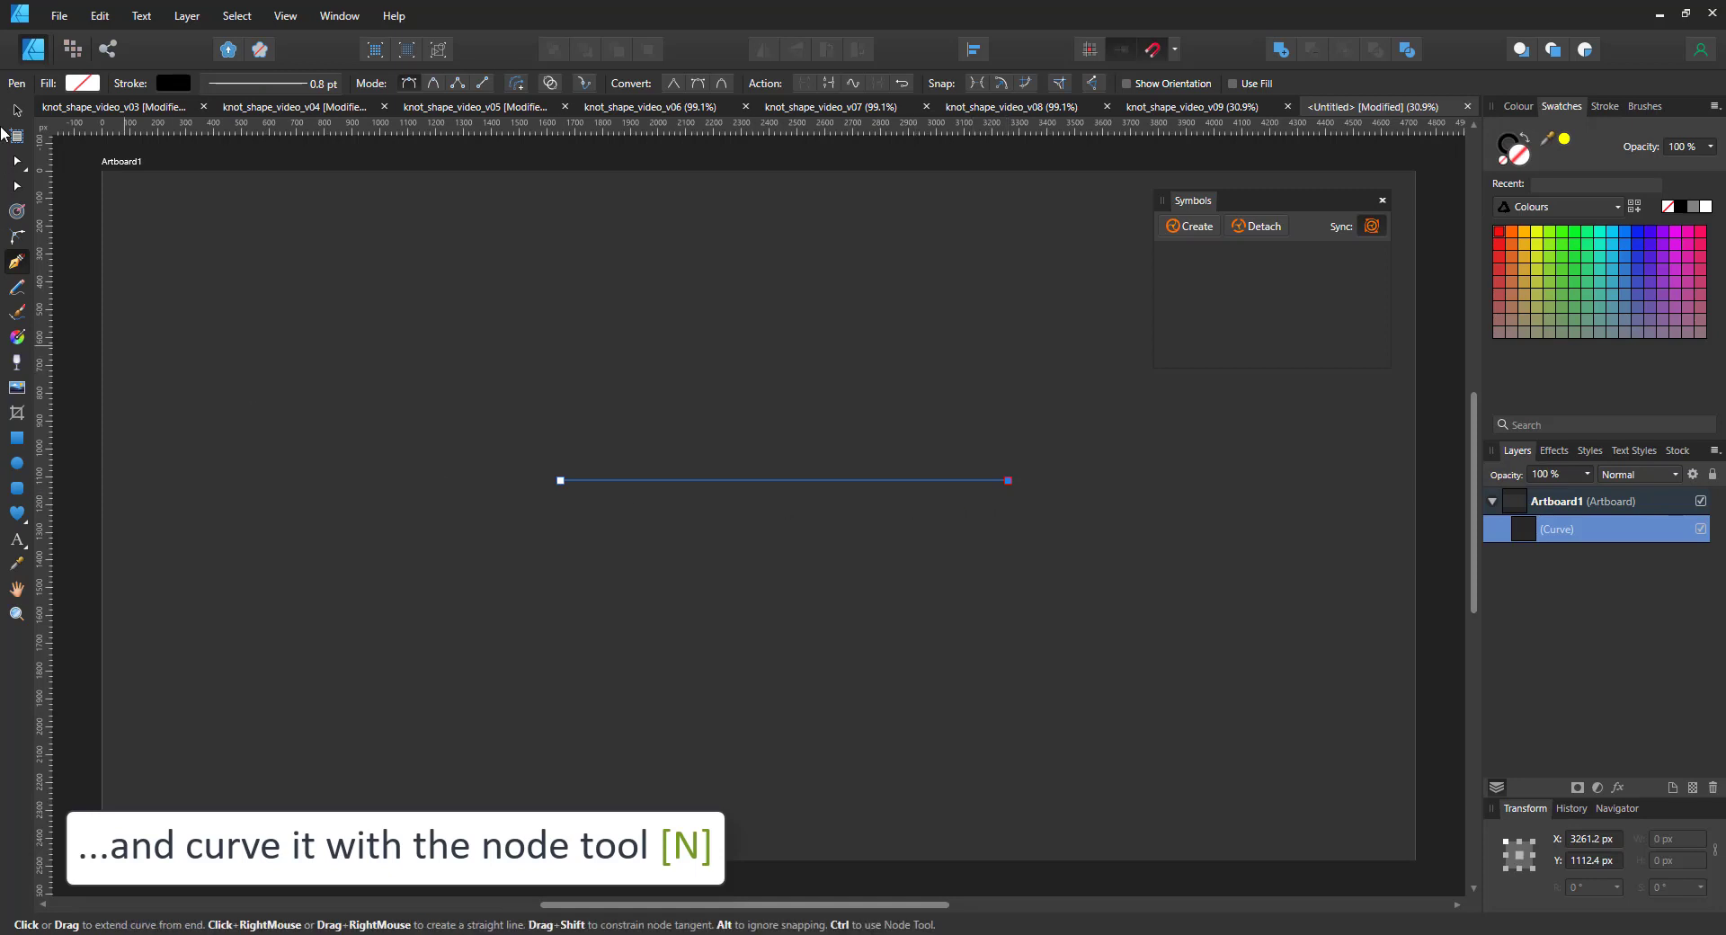
Bend the straight line into a shallow S-shaped curve with the Node tool.
key("n")
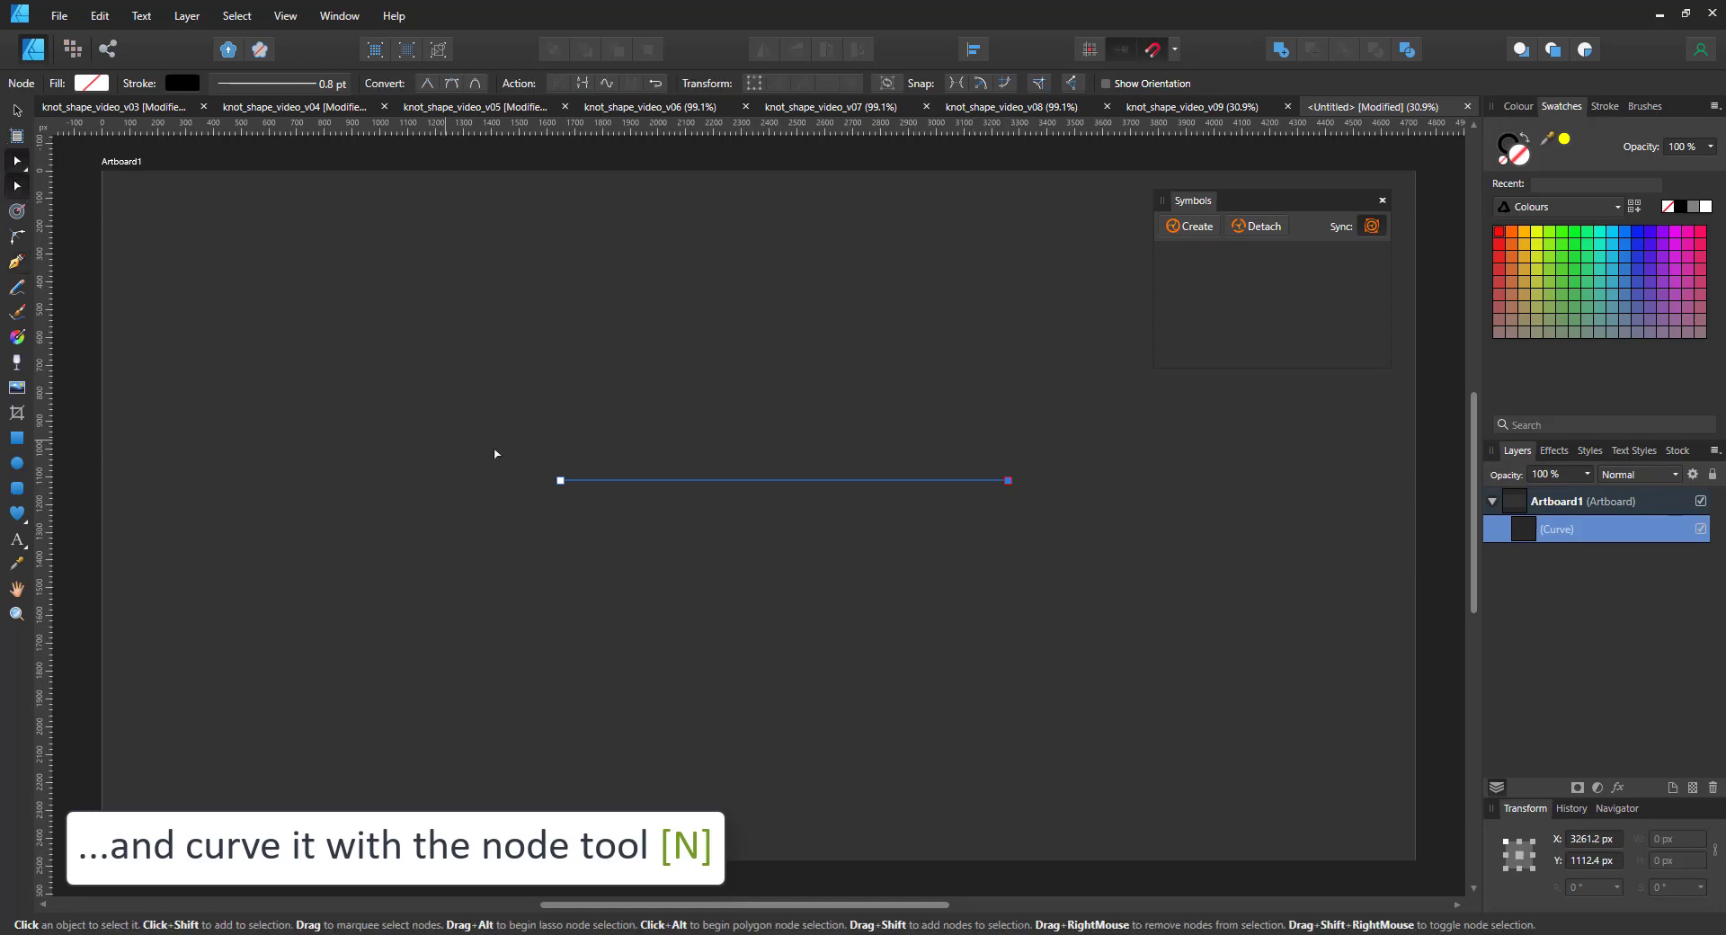
left_click_drag(529, 467, 693, 540)
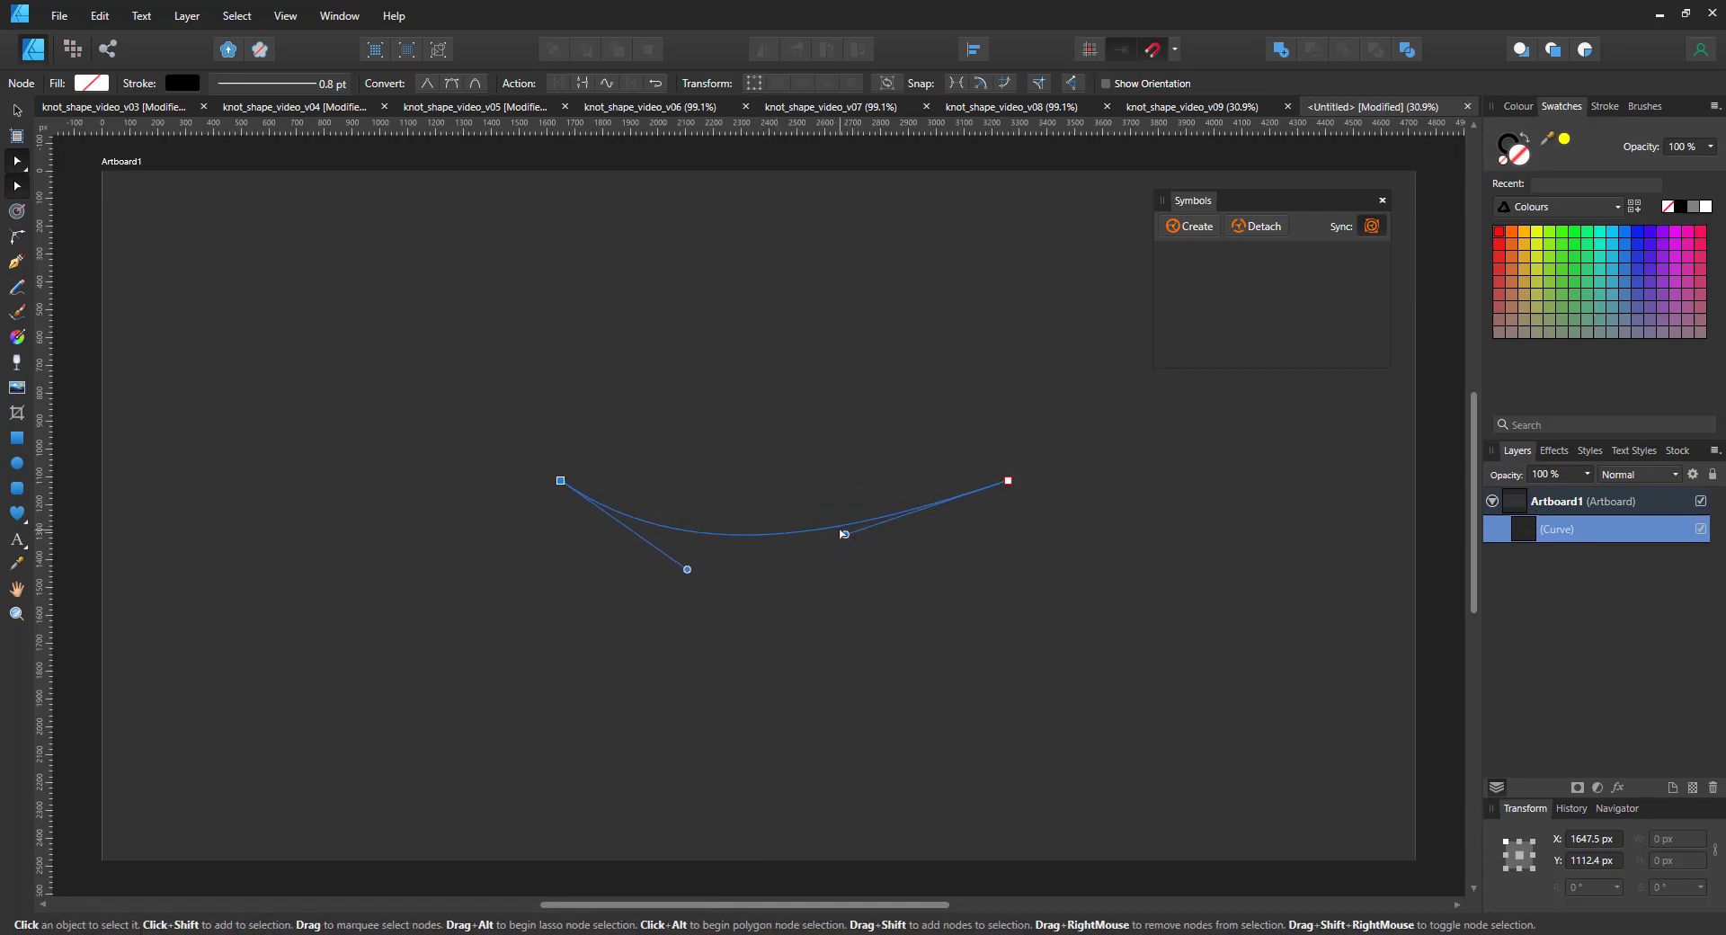
left_click_drag(847, 537, 757, 366)
Add three nodes in the curve's left part and pull the middle one down to form a crossing loop below.
left_click(669, 497)
left_click(706, 484)
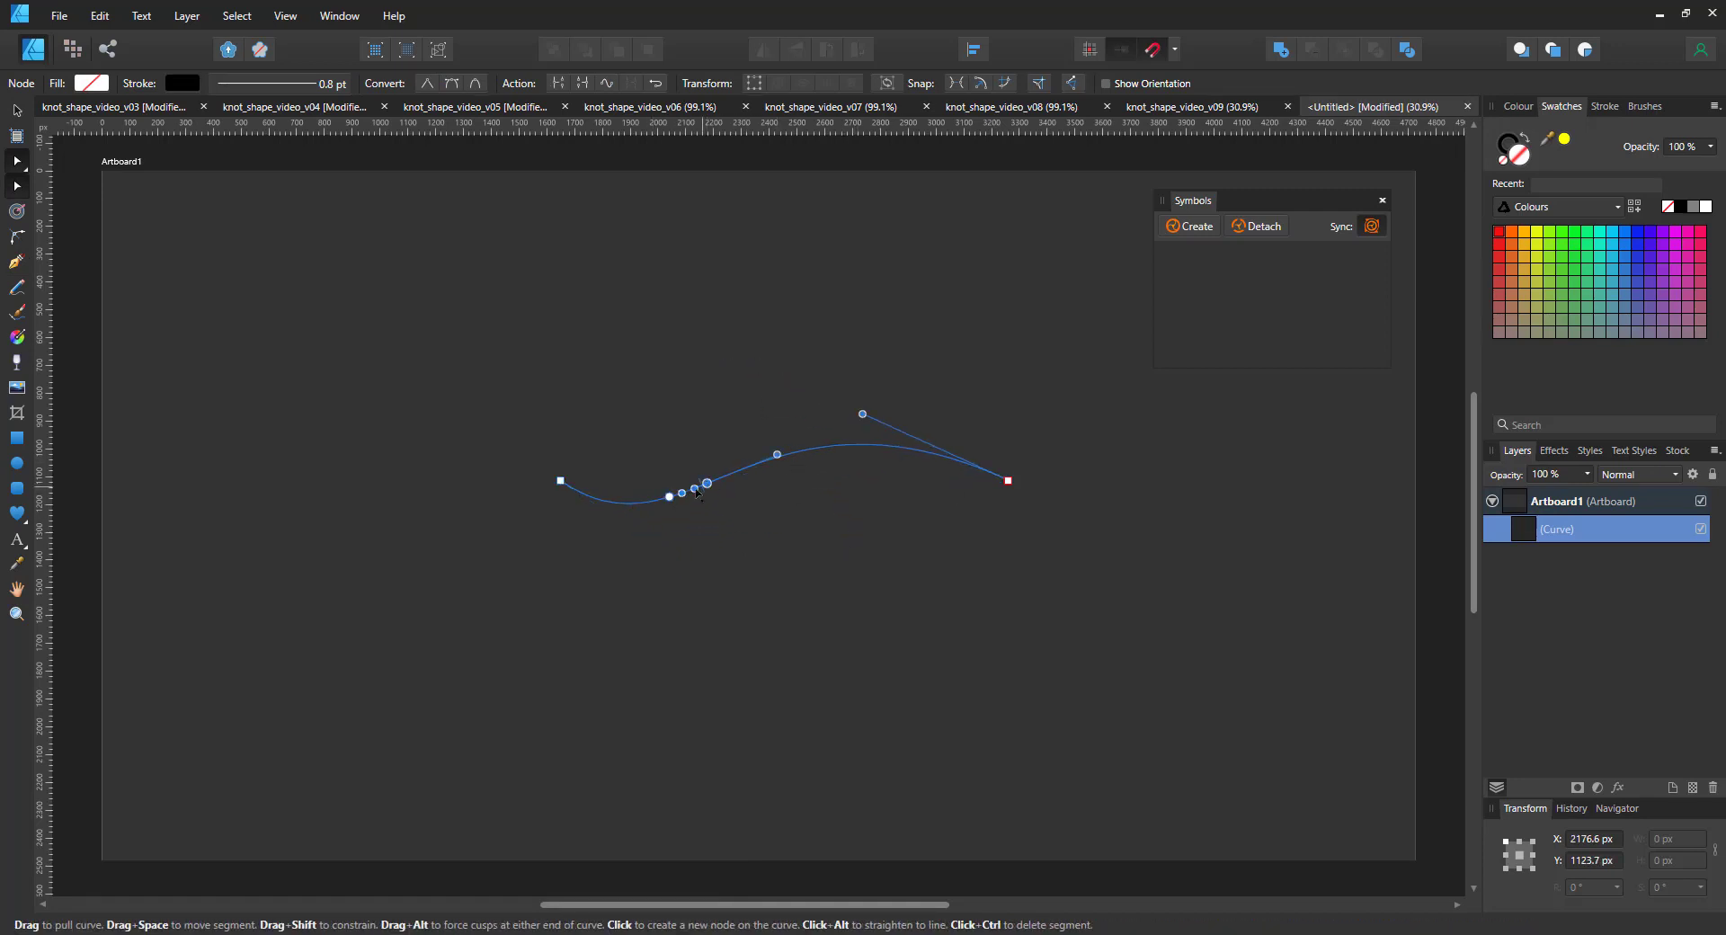
left_click(688, 491)
left_click_drag(688, 491, 663, 558)
left_click_drag(710, 534, 712, 564)
left_click_drag(663, 588, 655, 590)
left_click_drag(674, 494, 686, 493)
left_click_drag(700, 486, 688, 492)
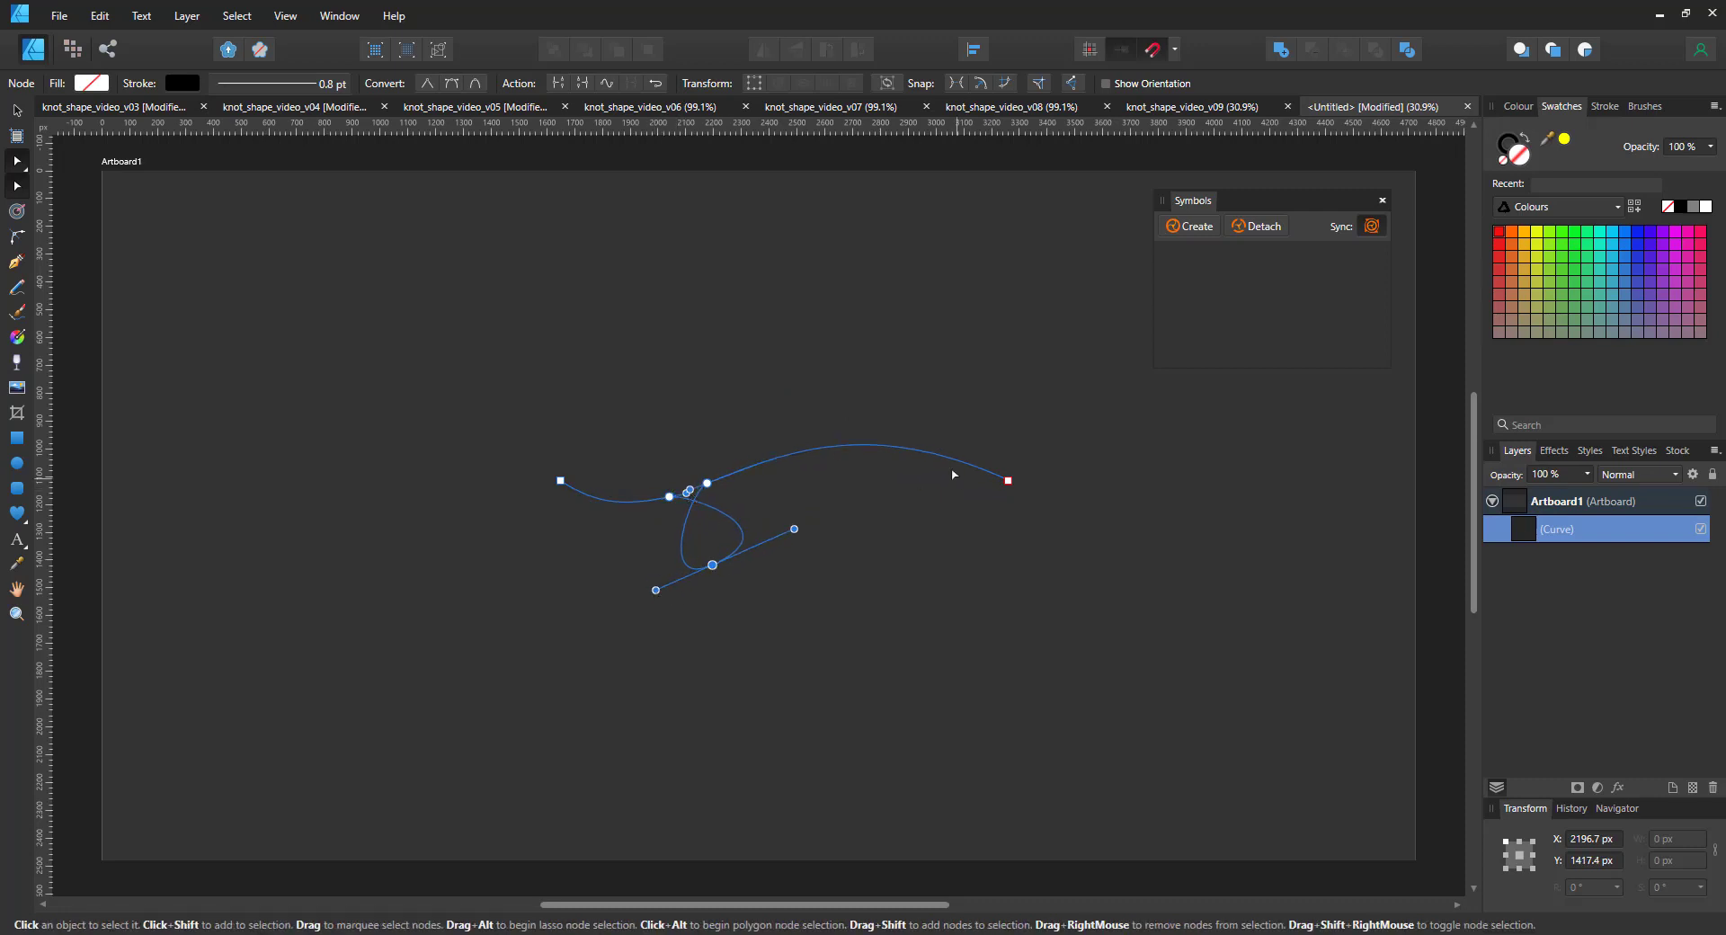
Add three nodes near the curve's right end and pull the middle one up to form a crossing loop above.
left_click(909, 449)
left_click(955, 460)
left_click(936, 454)
left_click_drag(936, 454, 945, 390)
left_click_drag(930, 389, 952, 418)
mouse_move(954, 393)
left_mouse_down()
mouse_move(1006, 423)
mouse_move(887, 374)
mouse_move(947, 379)
left_mouse_up()
left_click_drag(917, 450, 935, 454)
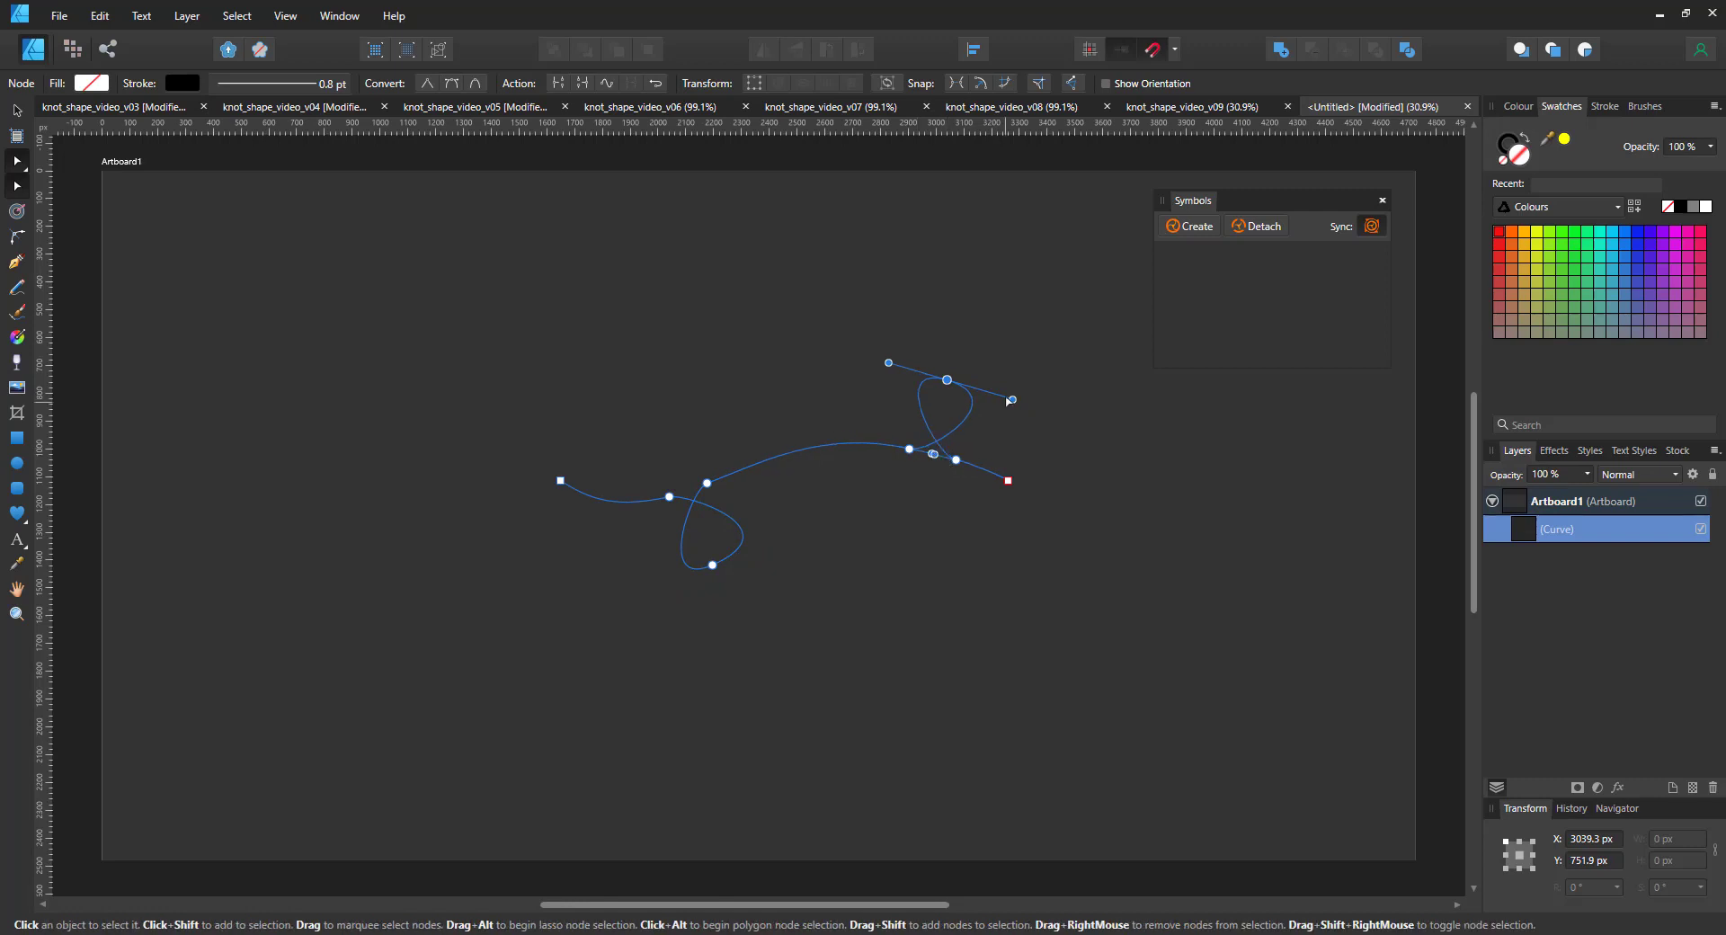
left_click_drag(1012, 399, 1019, 387)
Give the looped curve a white stroke 35 pt wide.
left_click(1707, 206)
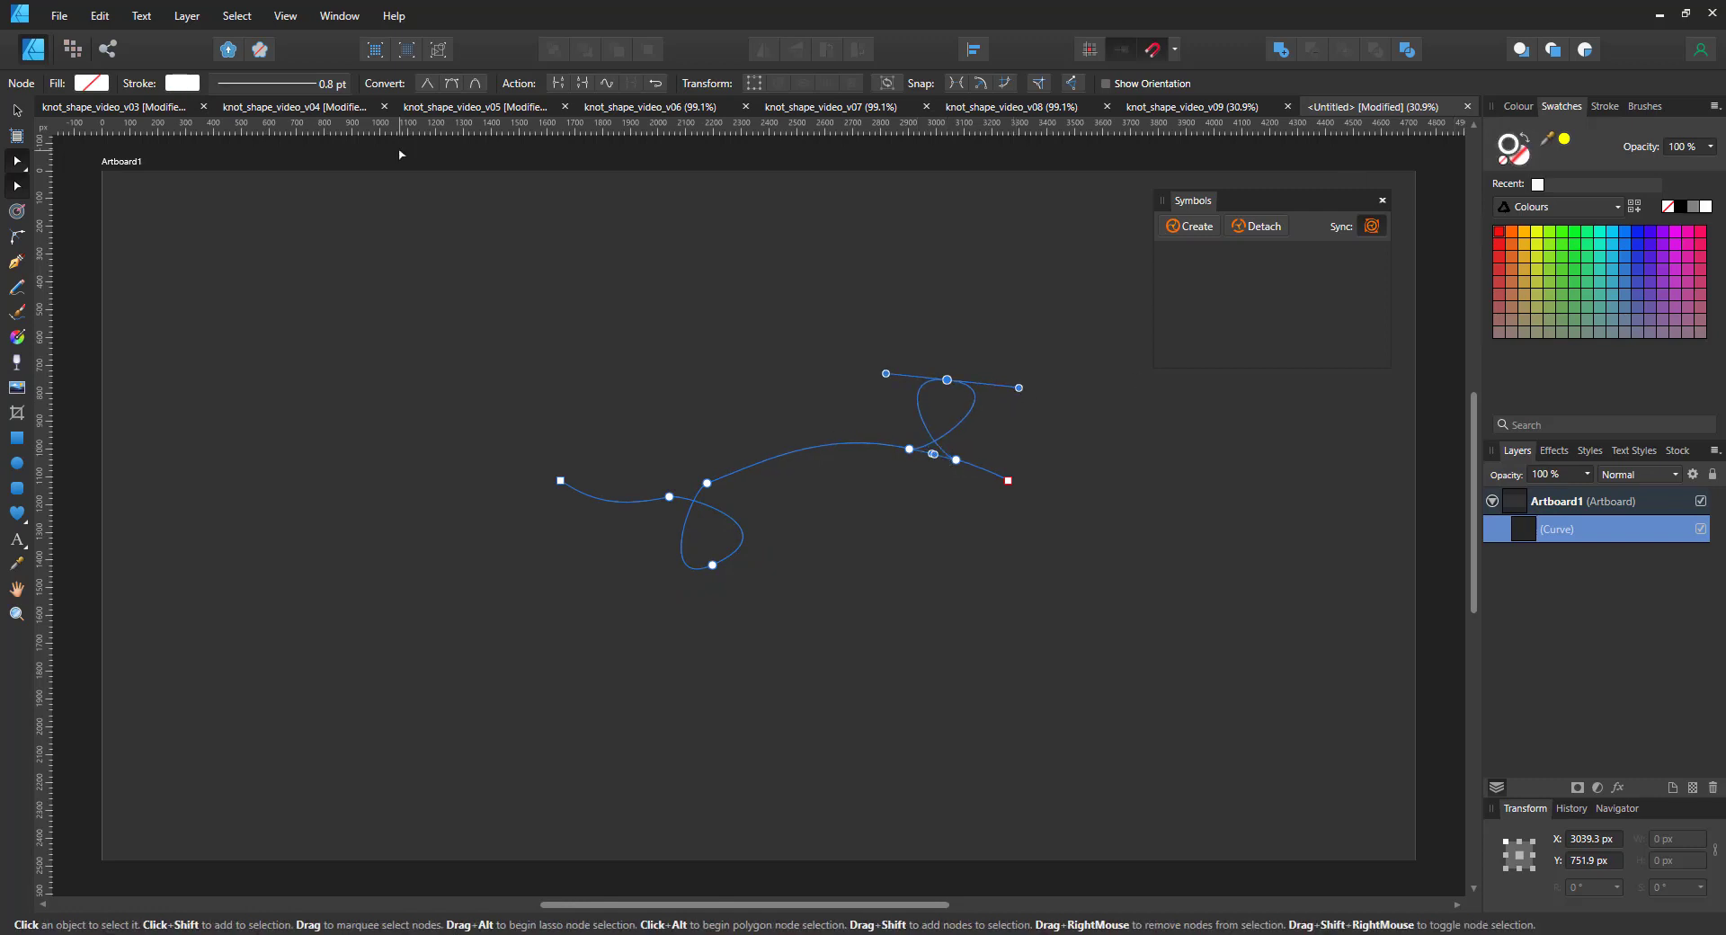
left_click(306, 84)
left_click(350, 149)
type("20")
key("Return")
type("35")
key("Return")
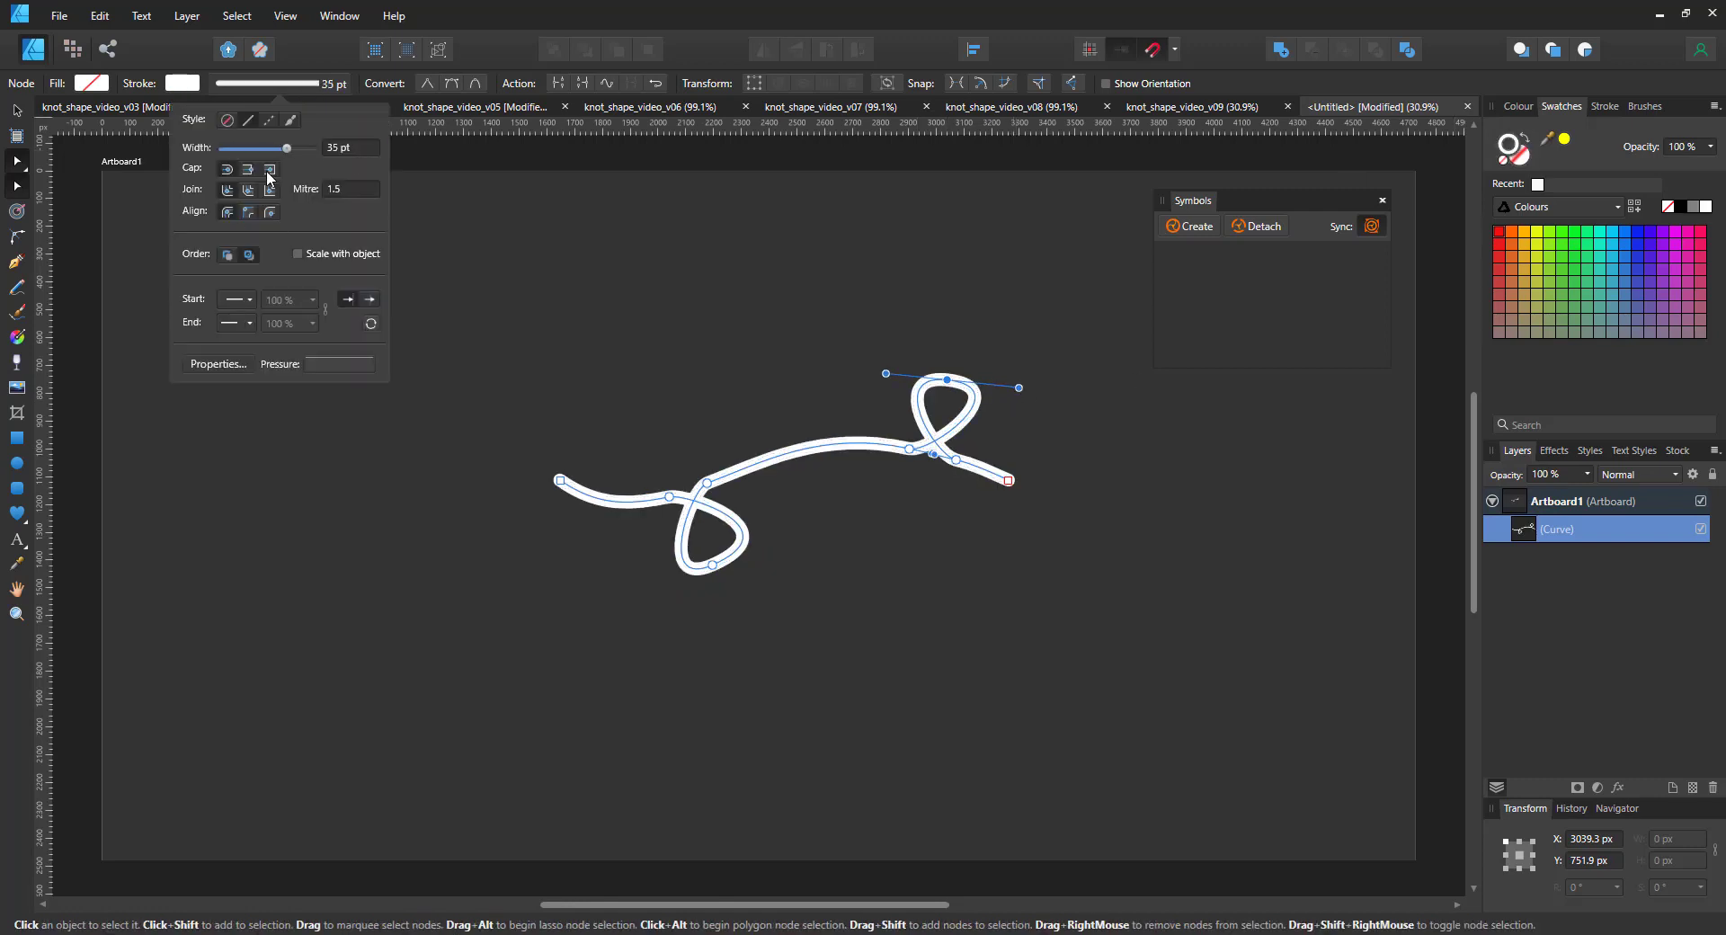
Shape the stroke's pressure profile with two dips so the ribbon narrows around both loops.
left_click(335, 364)
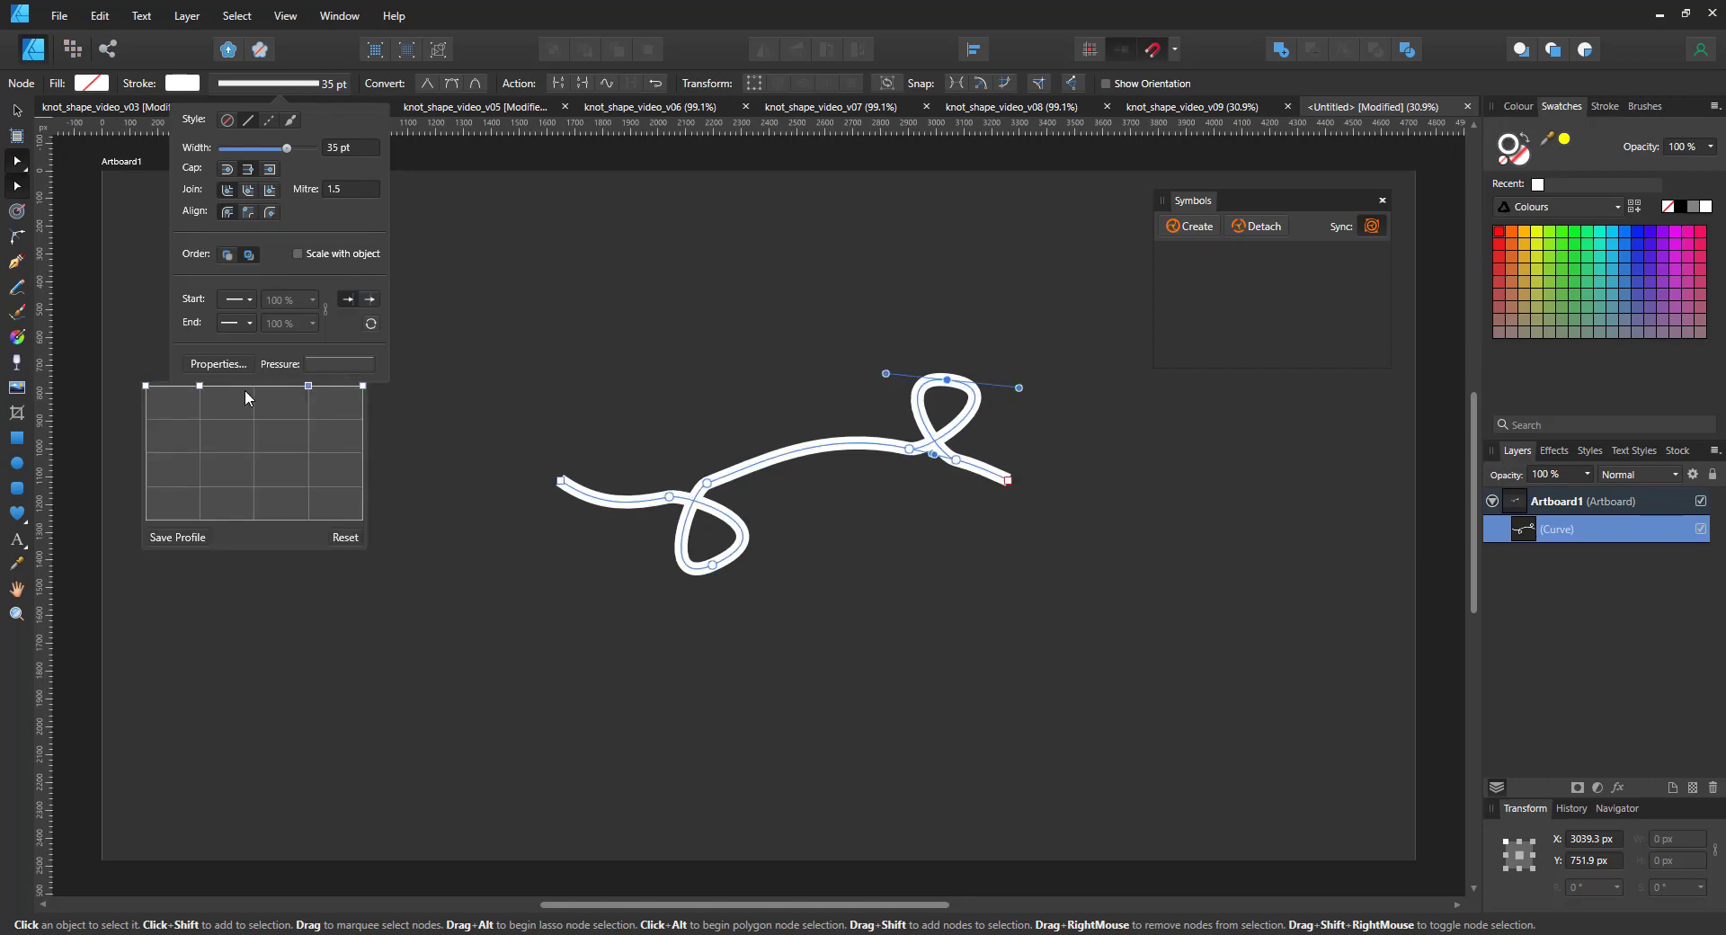
left_click_drag(200, 386, 200, 500)
left_click_drag(308, 386, 309, 490)
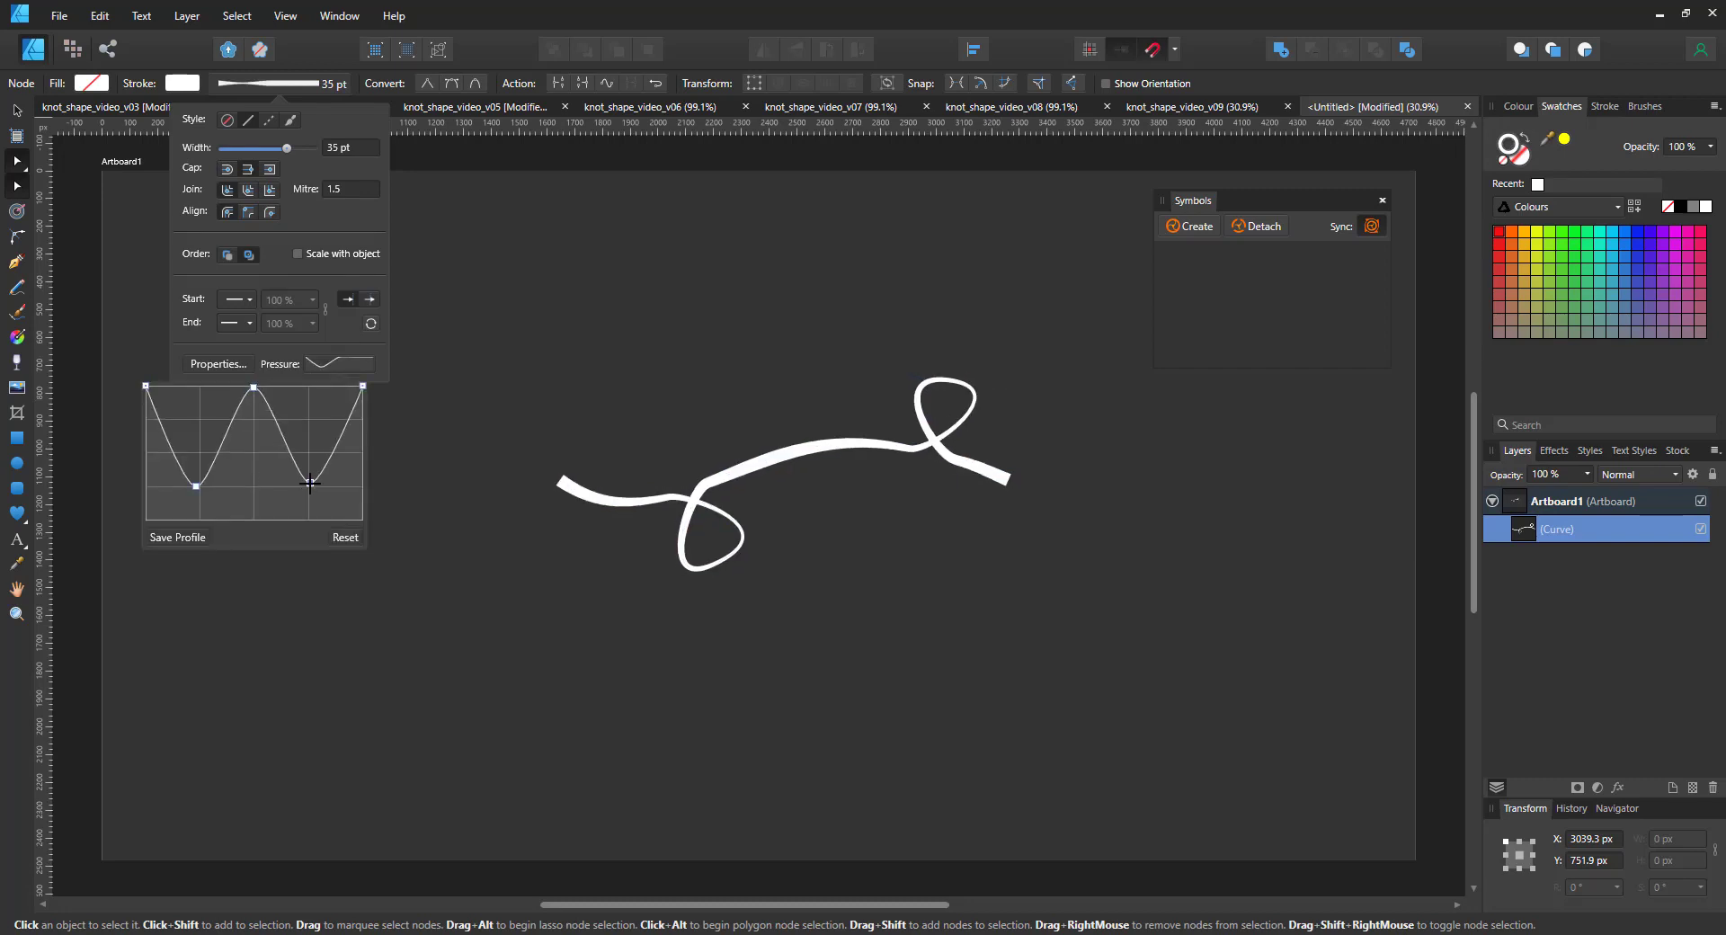
Adjust the lower loop's shape and draw a short diagonal line beside it with the Pen tool.
left_click(646, 465)
left_click_drag(712, 565, 777, 539)
left_click_drag(696, 495, 674, 488)
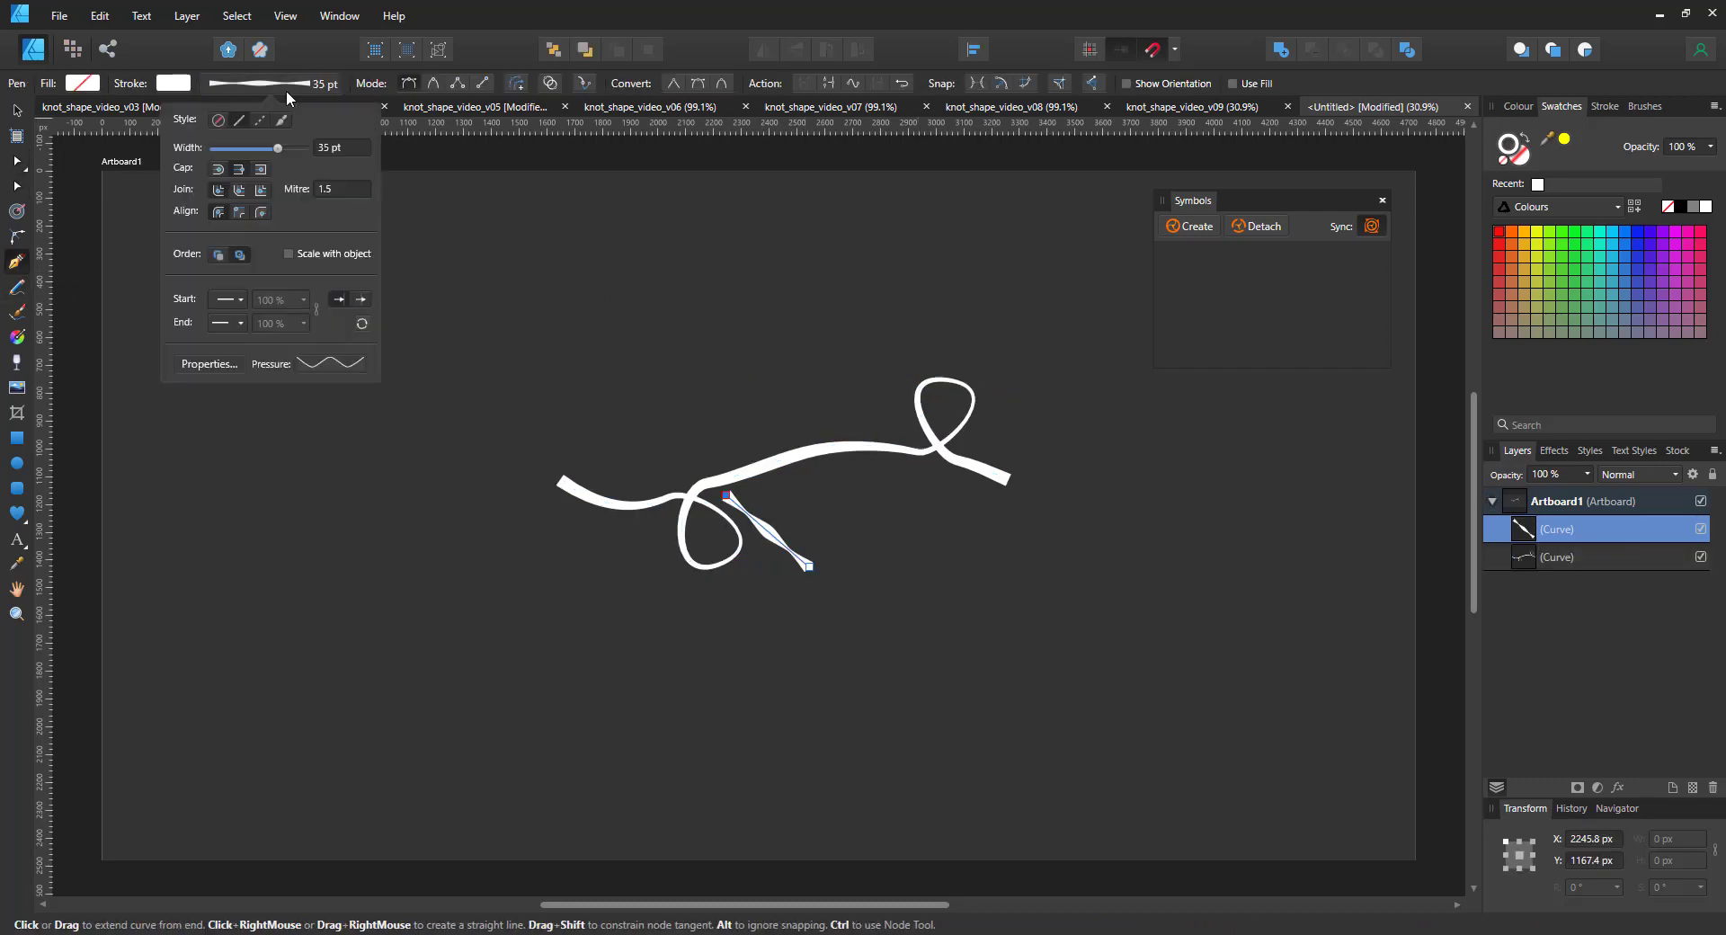
Reset the short line's pressure profile, taper one end to a point and set its width to 16 pt.
left_click(331, 364)
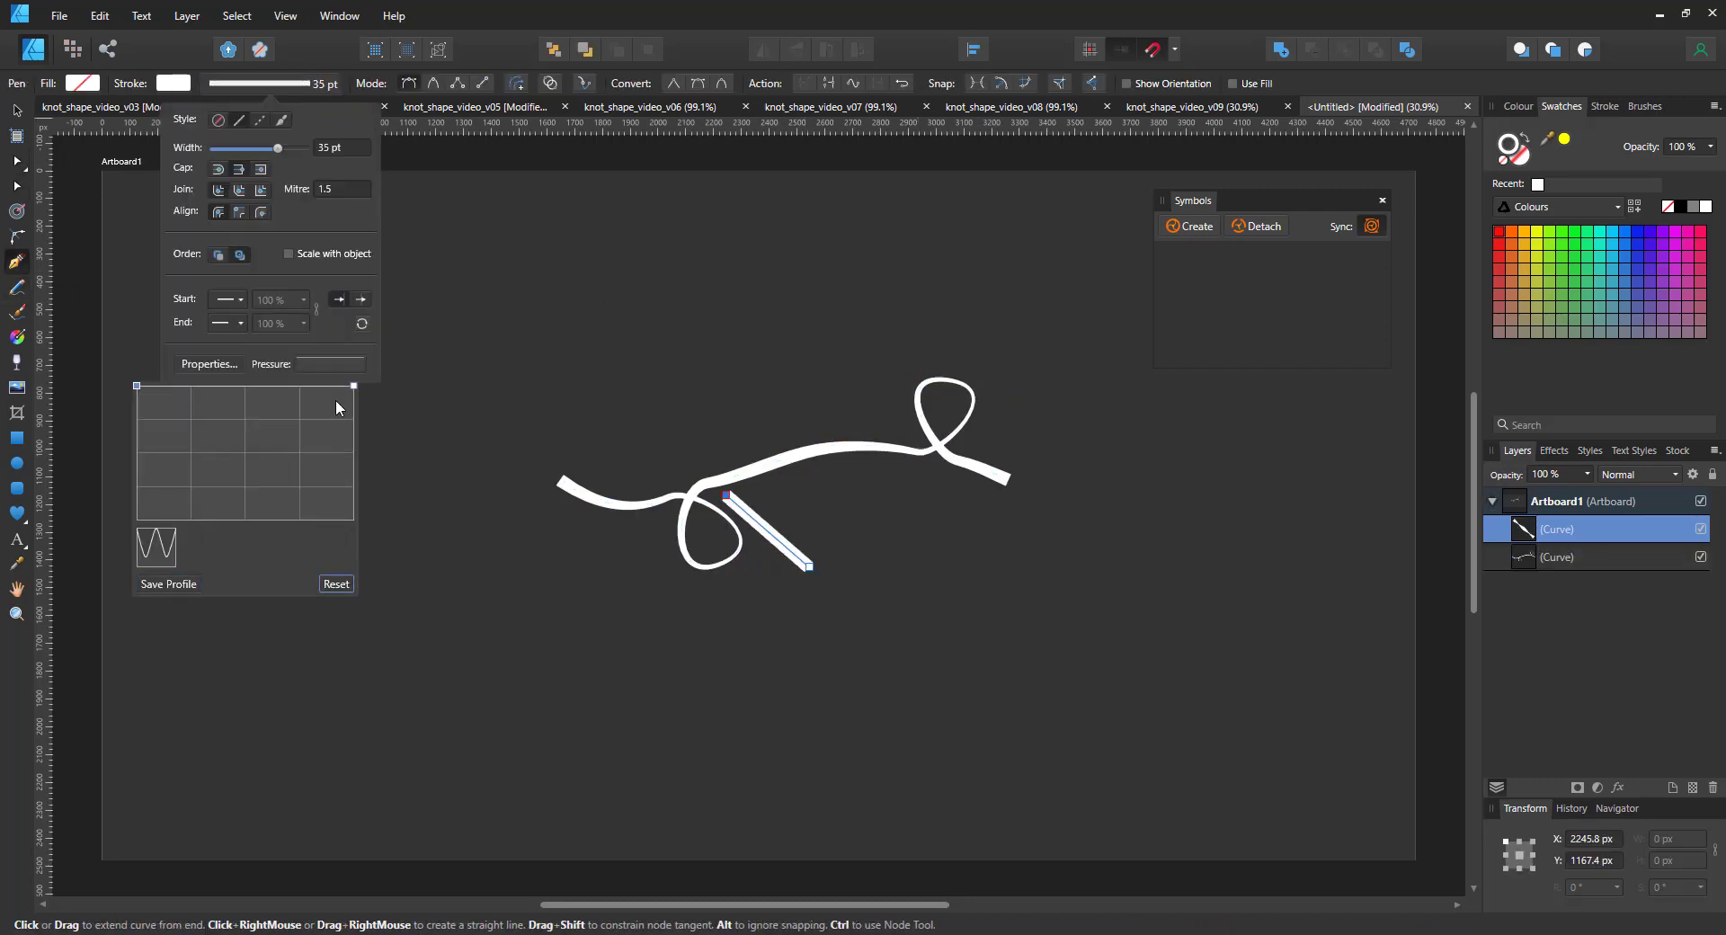
left_click_drag(137, 386, 136, 520)
left_click(354, 153)
type("16")
key("Return")
Bend the short tapered line into an arc that starts at the lower loop's crossing.
left_click(17, 186)
left_click_drag(726, 494, 689, 496)
mouse_move(757, 535)
left_mouse_down()
mouse_move(771, 518)
mouse_move(738, 550)
mouse_move(717, 536)
left_mouse_up()
Duplicate the tapered arc and rotate the copy to about 64° on the opposite side of the lower loop's crossing.
key("ctrl+j")
key("v")
left_click_drag(716, 467, 655, 479)
left_click(723, 495)
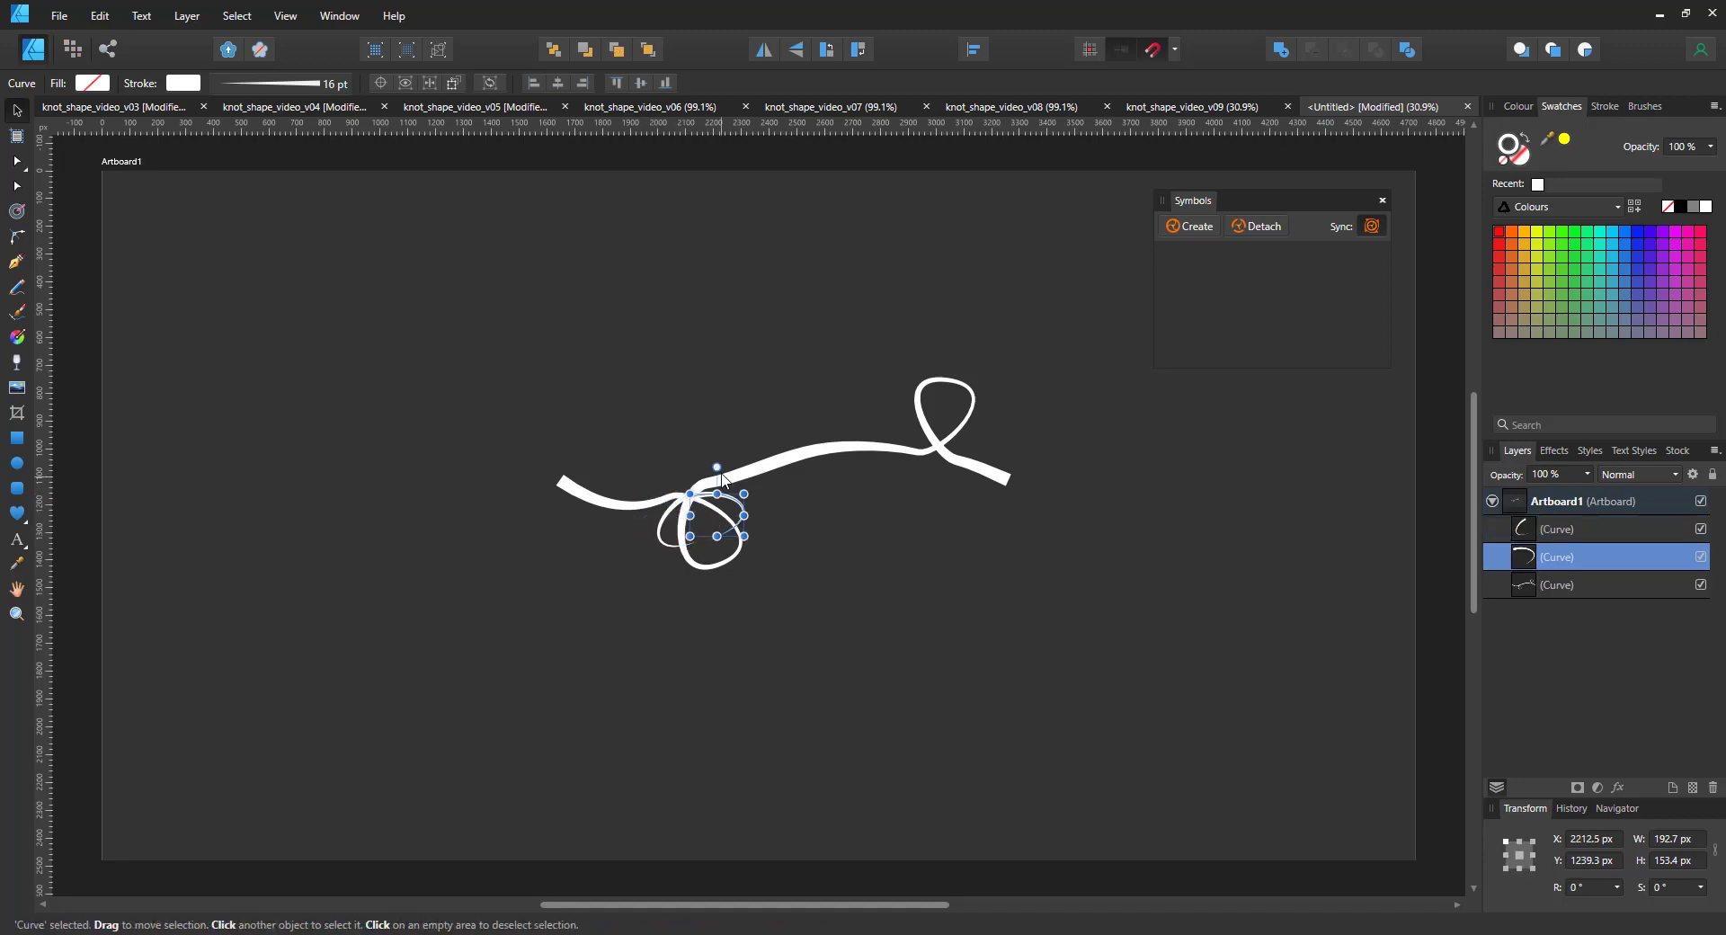
key("z")
double_click(712, 511)
key("v")
left_click_drag(728, 426, 757, 433)
left_click_drag(747, 466, 738, 480)
left_click_drag(584, 504, 605, 500)
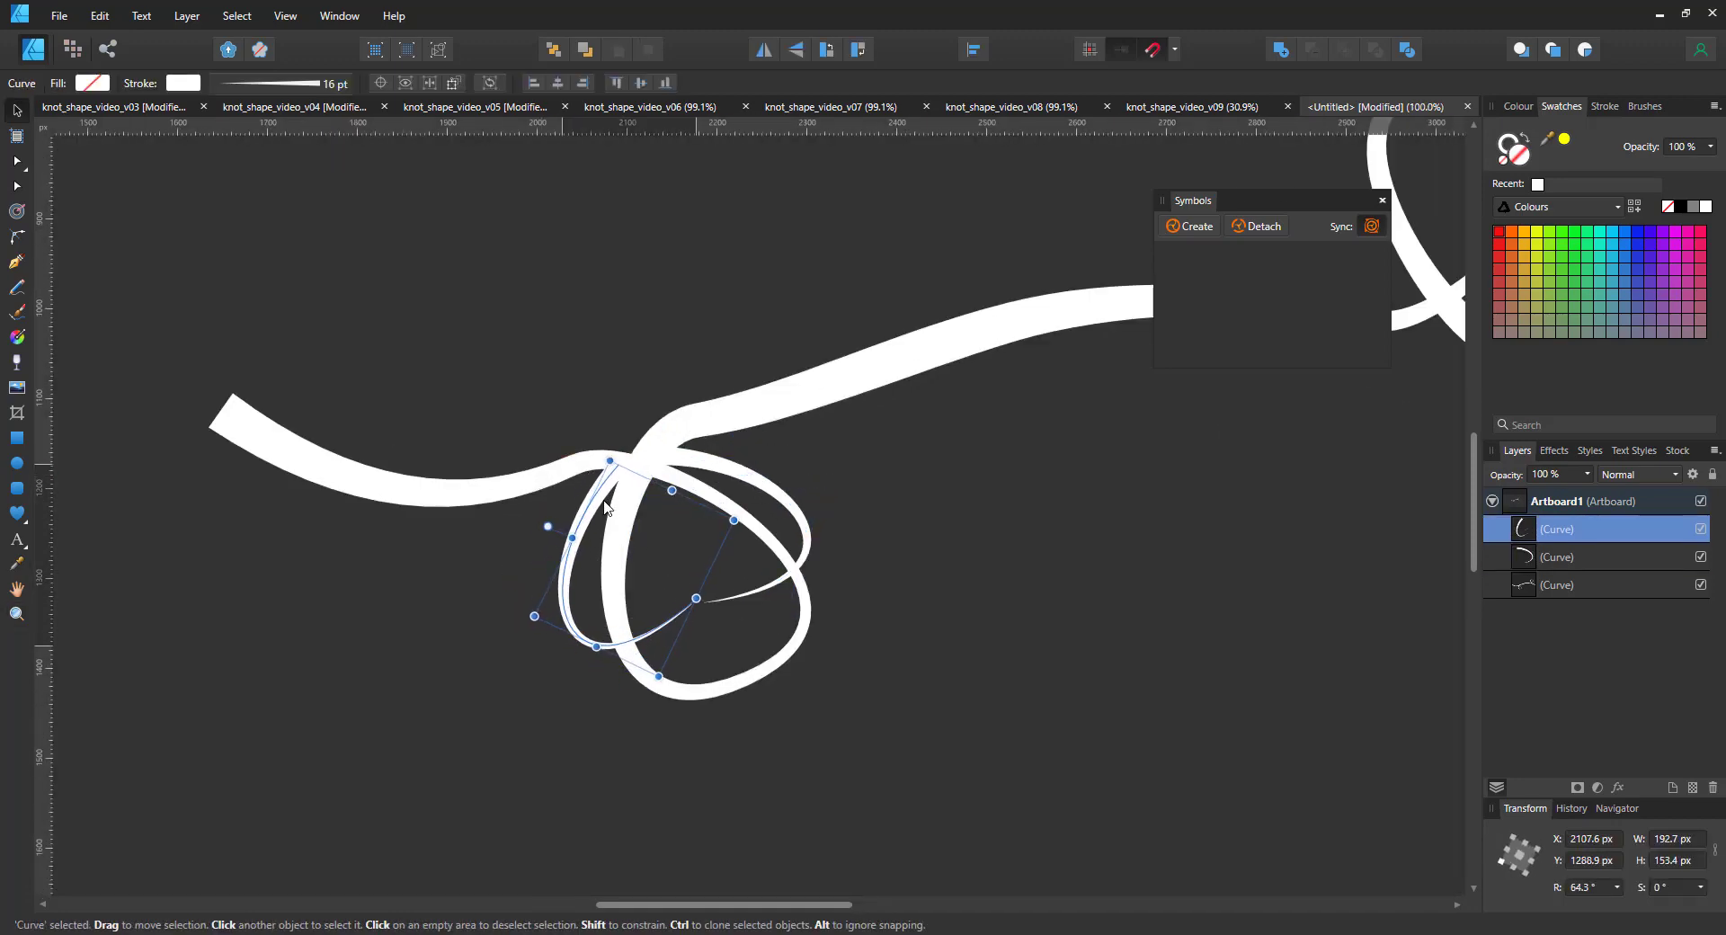
Reshape the main ribbon's lower loop by moving its bottom node and adding nodes along both sides.
left_click(874, 457)
double_click(751, 682)
left_click_drag(740, 683, 731, 662)
left_click(615, 602)
left_click(759, 529)
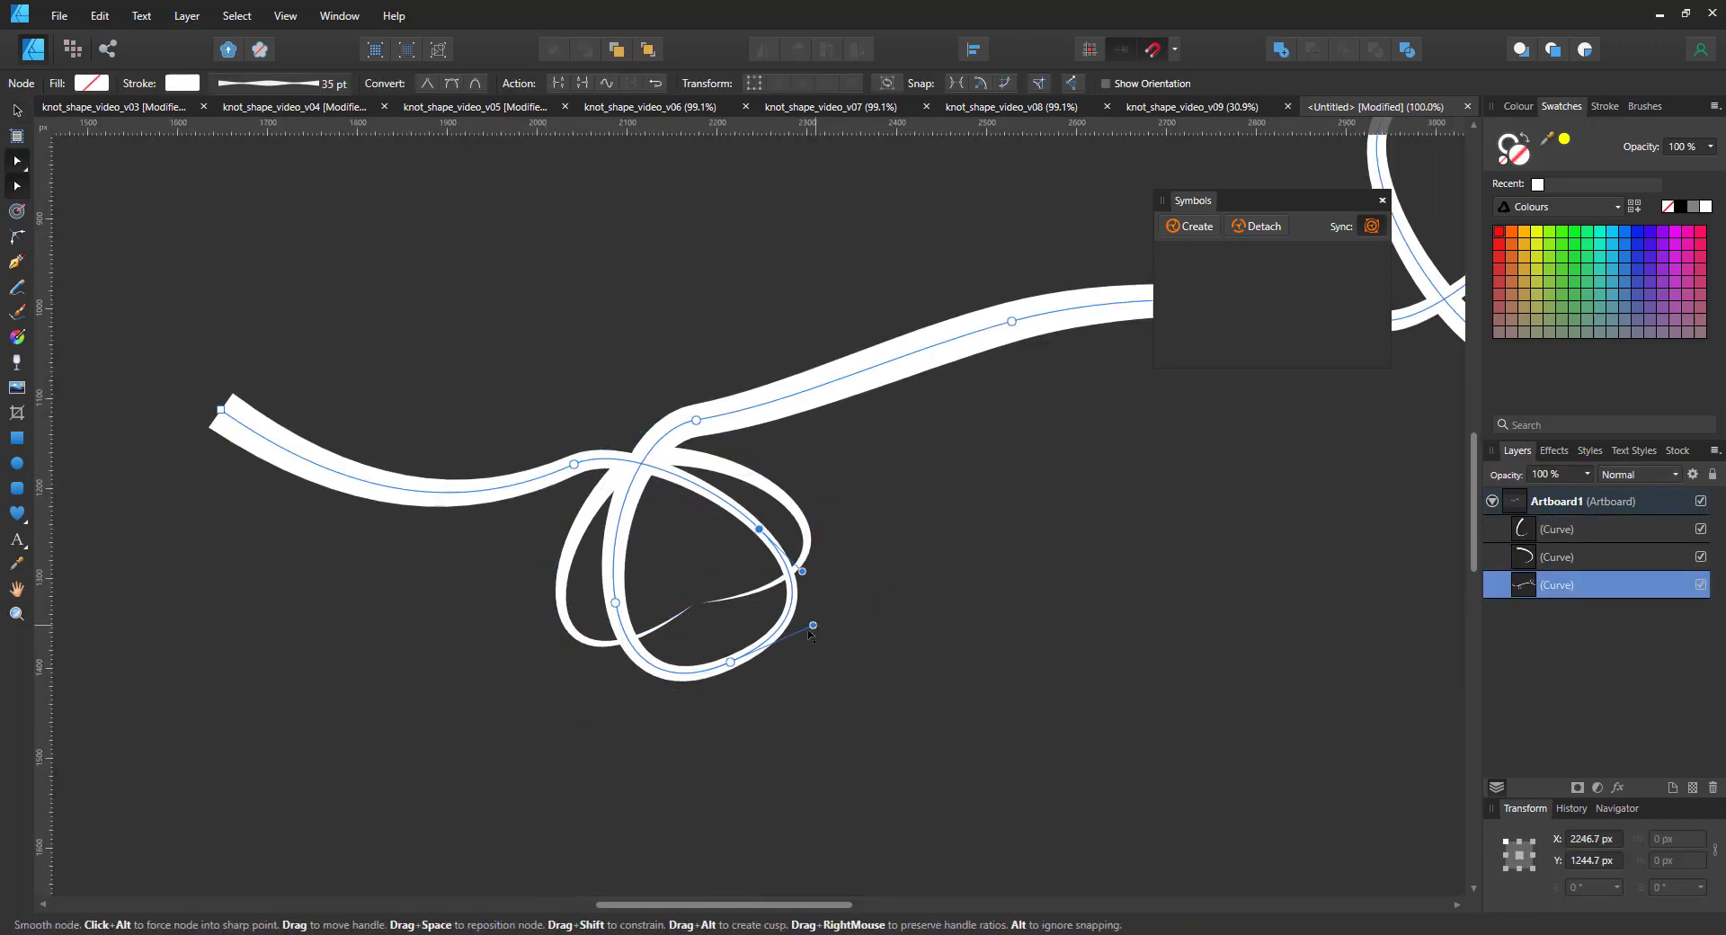
Duplicate the two tapered arcs, move the copies to the upper loop and flip them to fit.
key("ctrl+0")
key("v")
left_click(809, 632)
key("ctrl+j")
left_click_drag(650, 472, 999, 435)
left_click(767, 50)
Fine-tune the copied arcs at the upper loop's crossing and select all five curves.
double_click(963, 426)
left_click_drag(889, 295, 937, 286)
double_click(913, 275)
key("ctrl+0")
key("v")
key("ctrl+a")
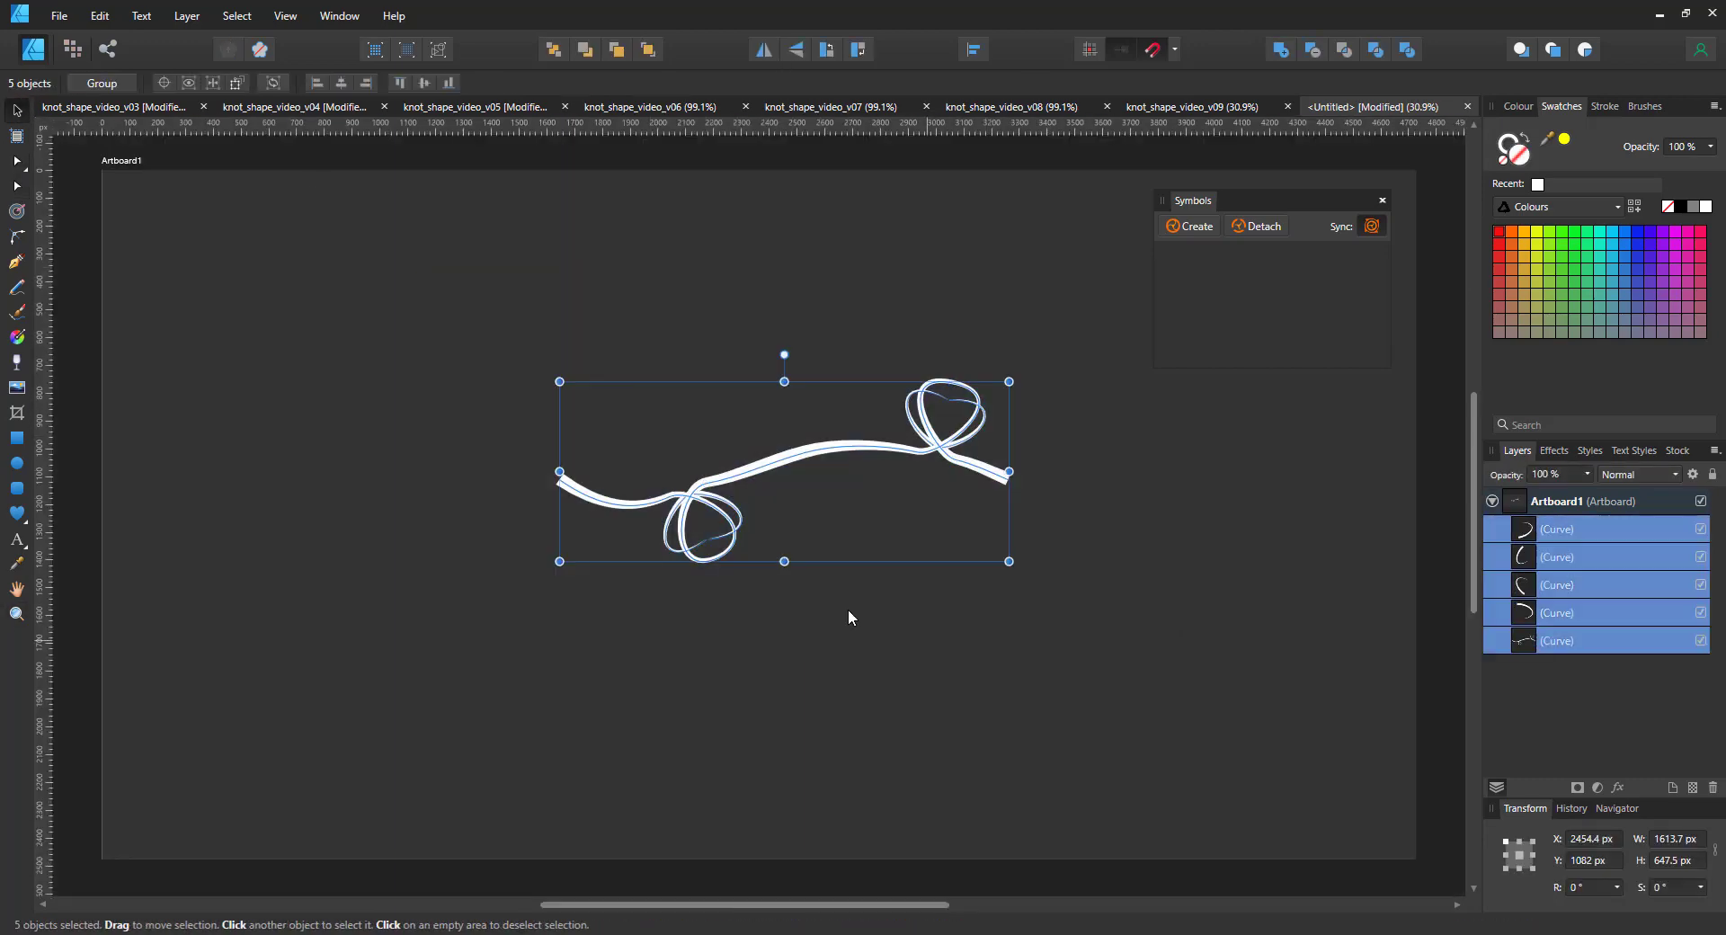
Group the five ribbon curves and keep a hidden duplicate of the group as a backup.
key("ctrl+g")
left_click(187, 16)
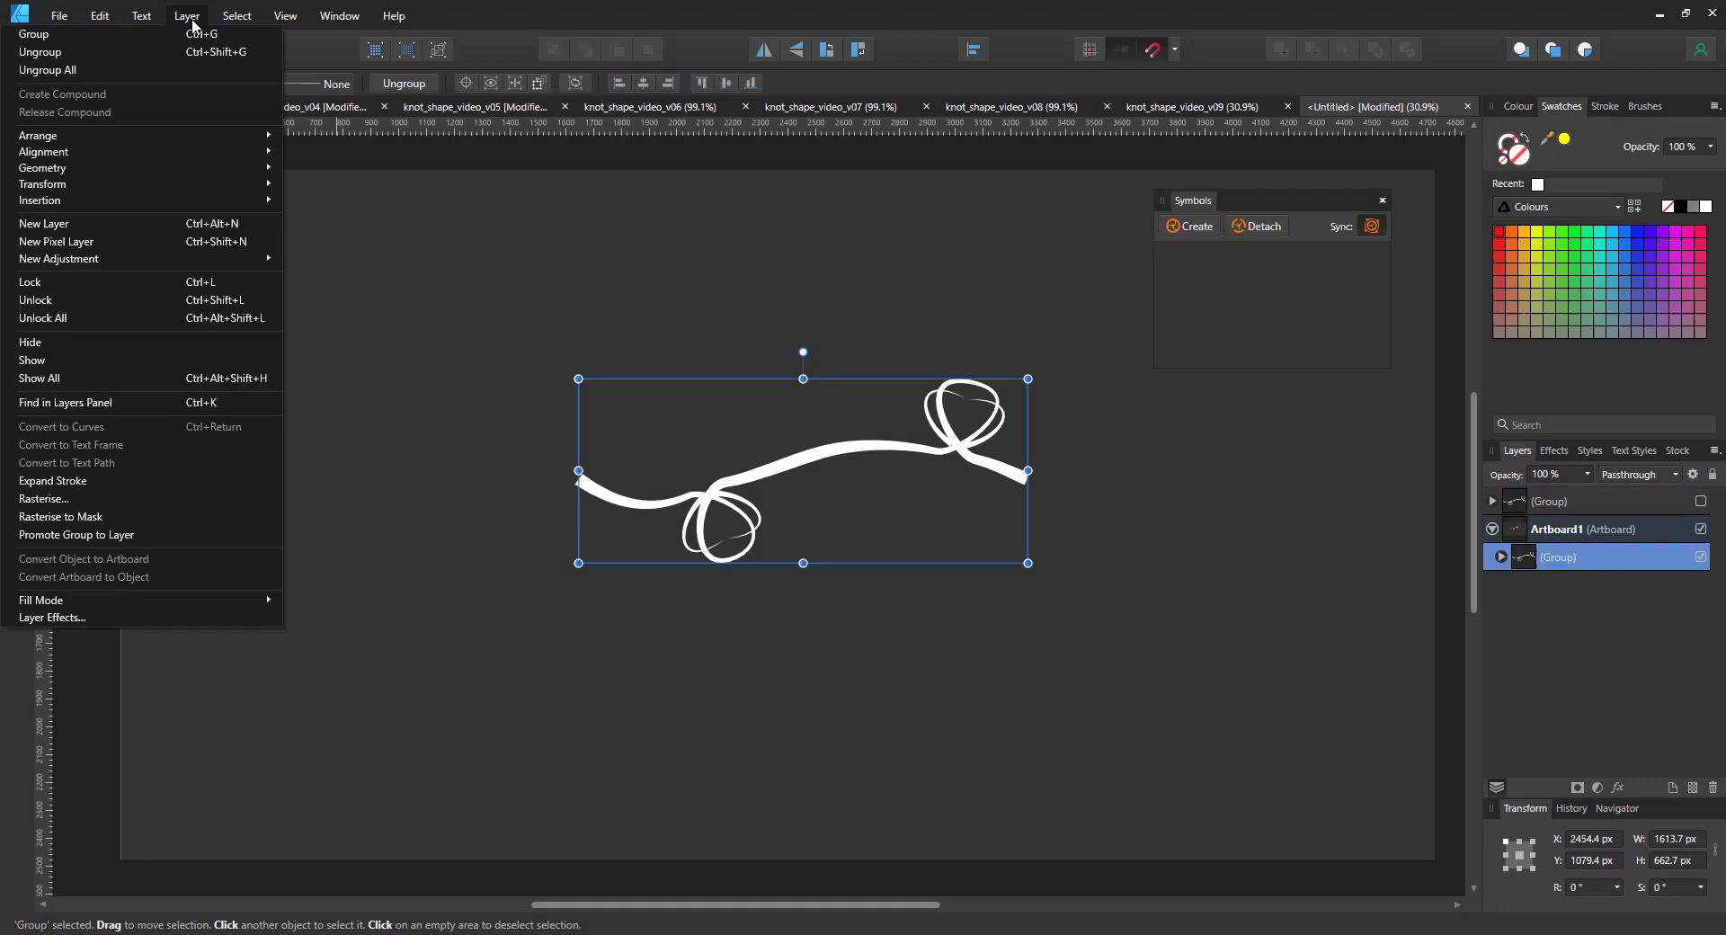
left_click(378, 454)
left_click(1556, 562)
left_click(1501, 557)
Expand the strokes of all five curves in the visible group and merge them with a Boolean Add.
left_click(1565, 586)
left_click(1565, 696)
left_click(1565, 585, "shift")
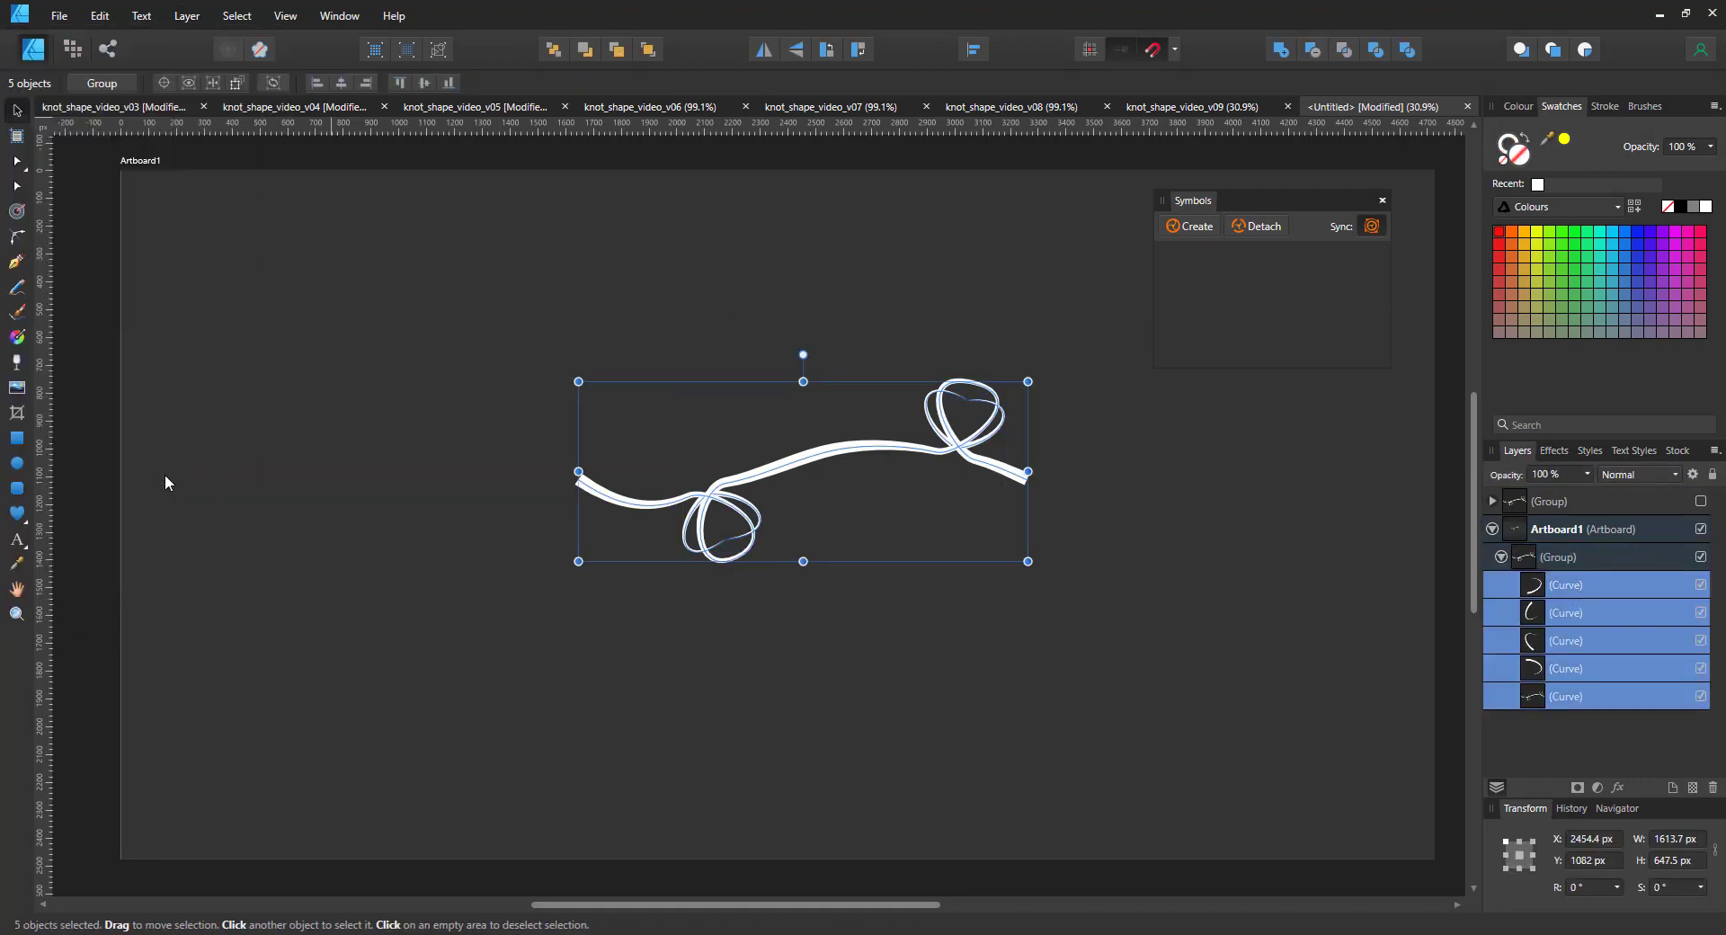
key("ctrl+alt+Return")
left_click(1280, 49)
scroll(959, 445, "up", 6)
key("a")
key("ctrl+0")
Apply a horizontal linear gradient from white to red across the merged ribbon and add a stop near its middle.
key("g")
left_click_drag(556, 438, 1021, 442)
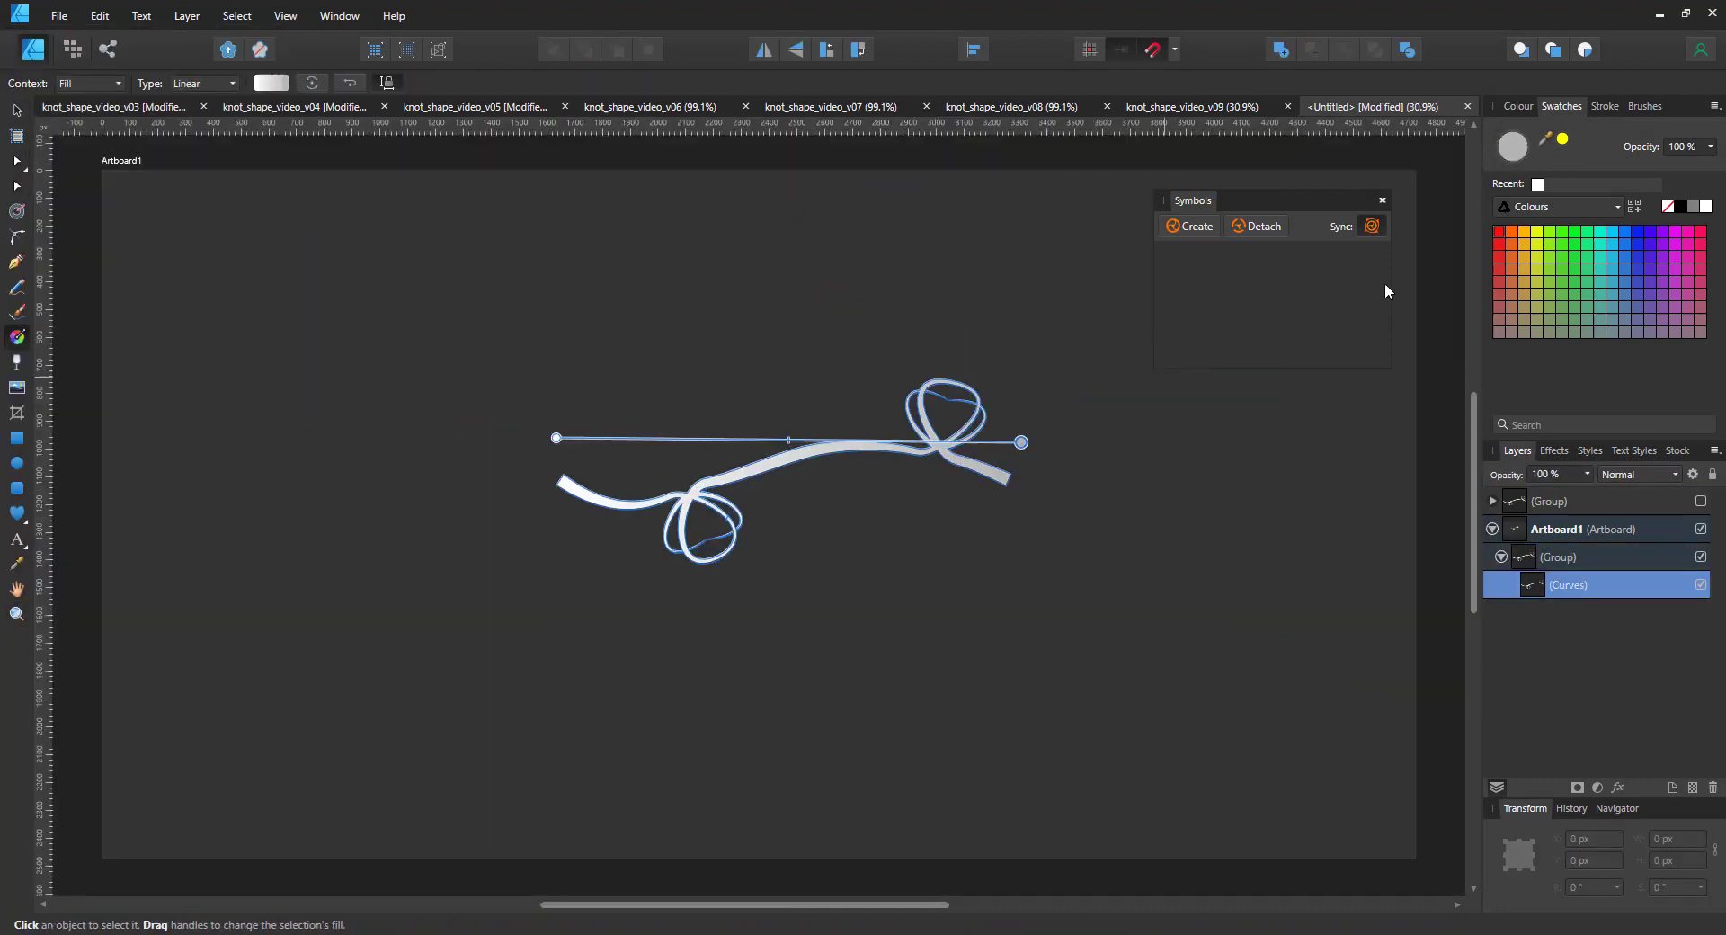
left_click(1499, 231)
left_click(790, 449)
left_click(792, 457)
double_click(784, 462)
left_click(796, 440)
left_click(556, 438)
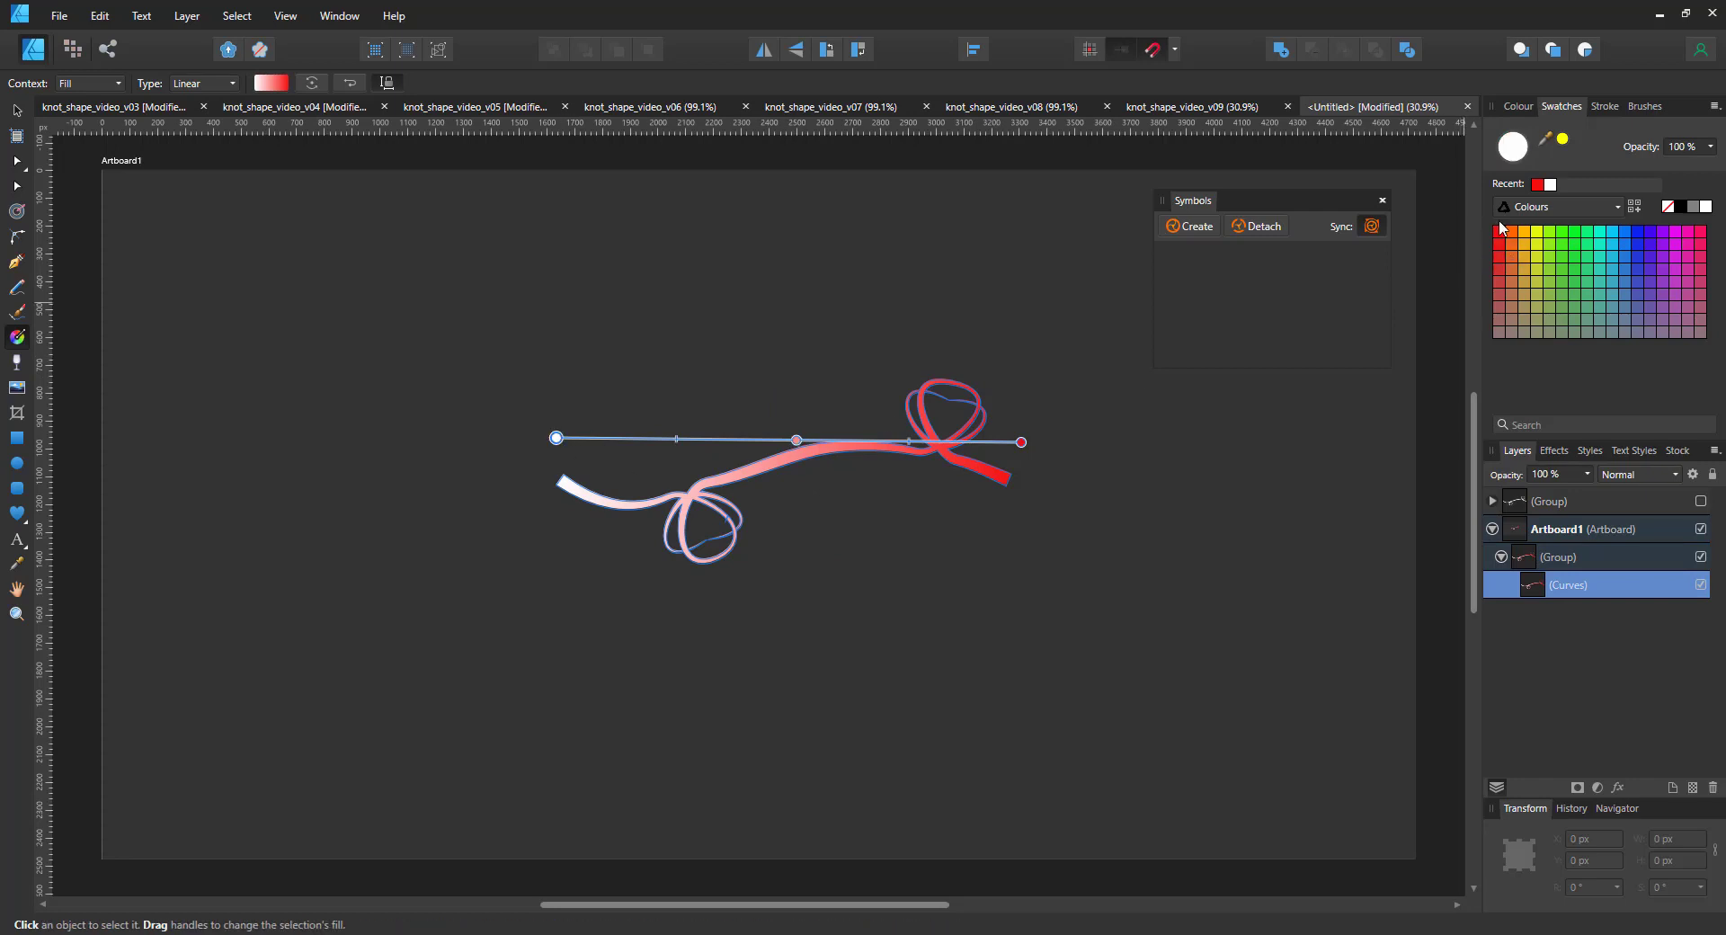
Make the gradient's start stop red, soften the red to 69 lightness and lighten the middle stop.
left_click(1500, 230)
left_click(1518, 106)
left_click_drag(1593, 225, 1624, 225)
left_click_drag(1593, 224, 1664, 225)
left_click(795, 440)
Create a symbol from the ribbon, duplicate it and rotate the copy by 360/8 degrees.
left_click(17, 110)
left_click(1190, 225)
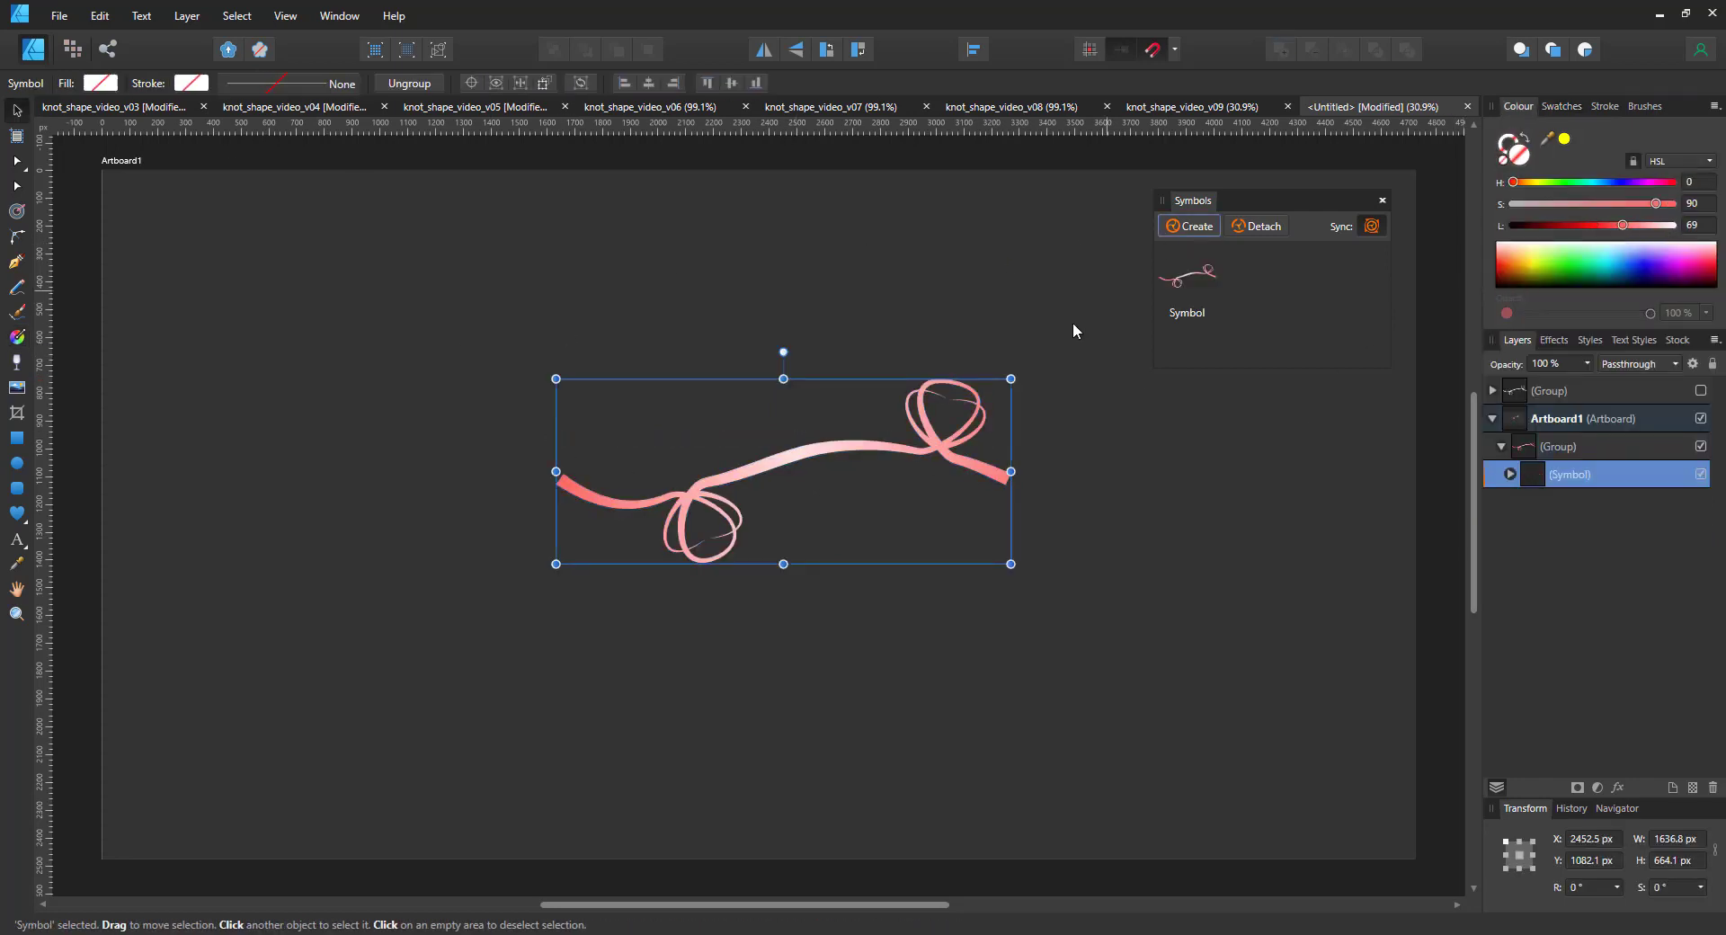
key("ctrl+j")
left_click(1576, 886)
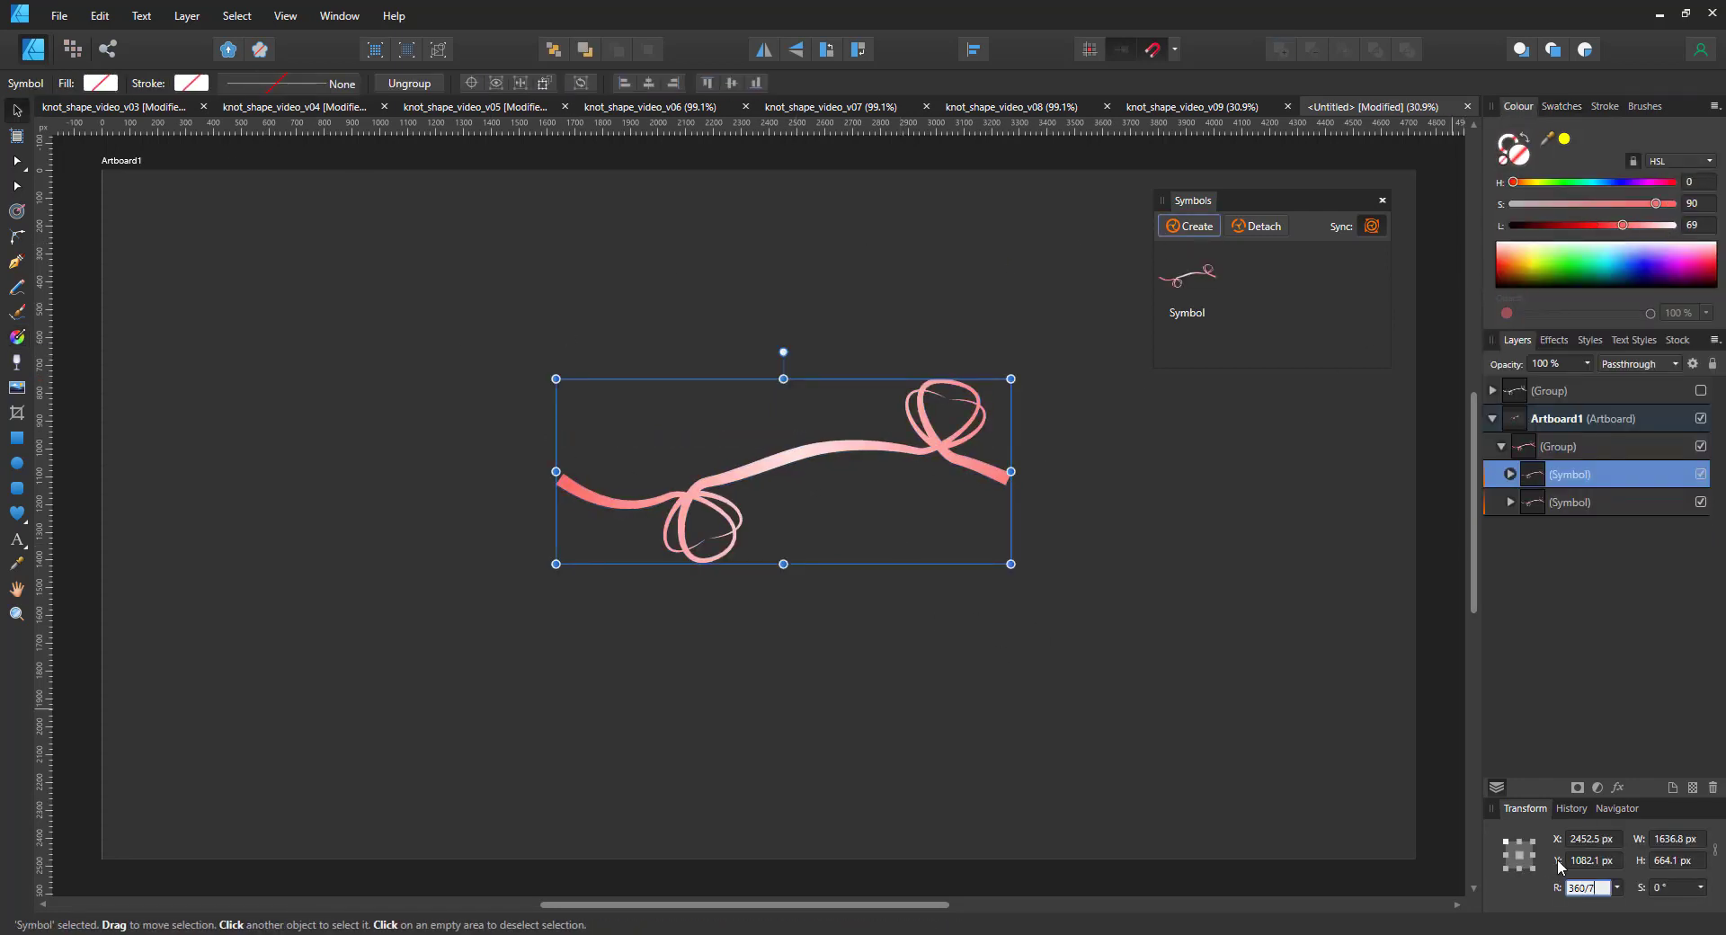
type("360/8")
key("Return")
Repeat the rotated duplication until eight symbols complete the circle, and select them all.
key("ctrl+j")
key("ctrl+j")
key("ctrl+j")
key("ctrl+j")
key("ctrl+j")
key("ctrl+j")
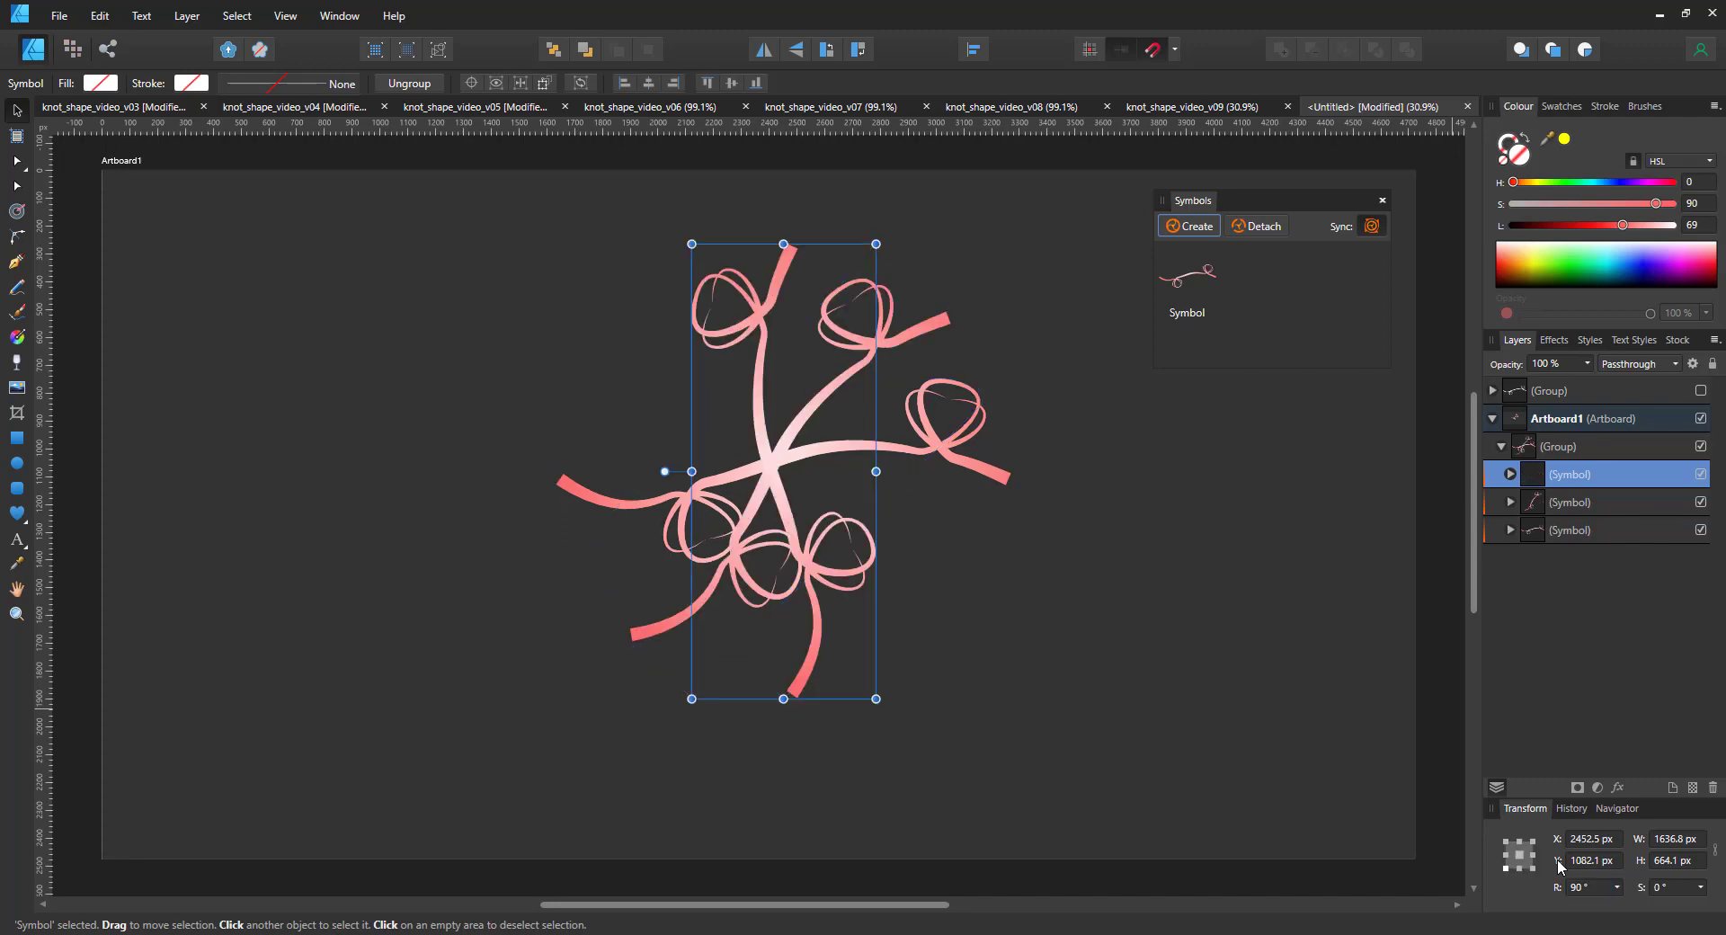
left_click(1560, 669, "shift")
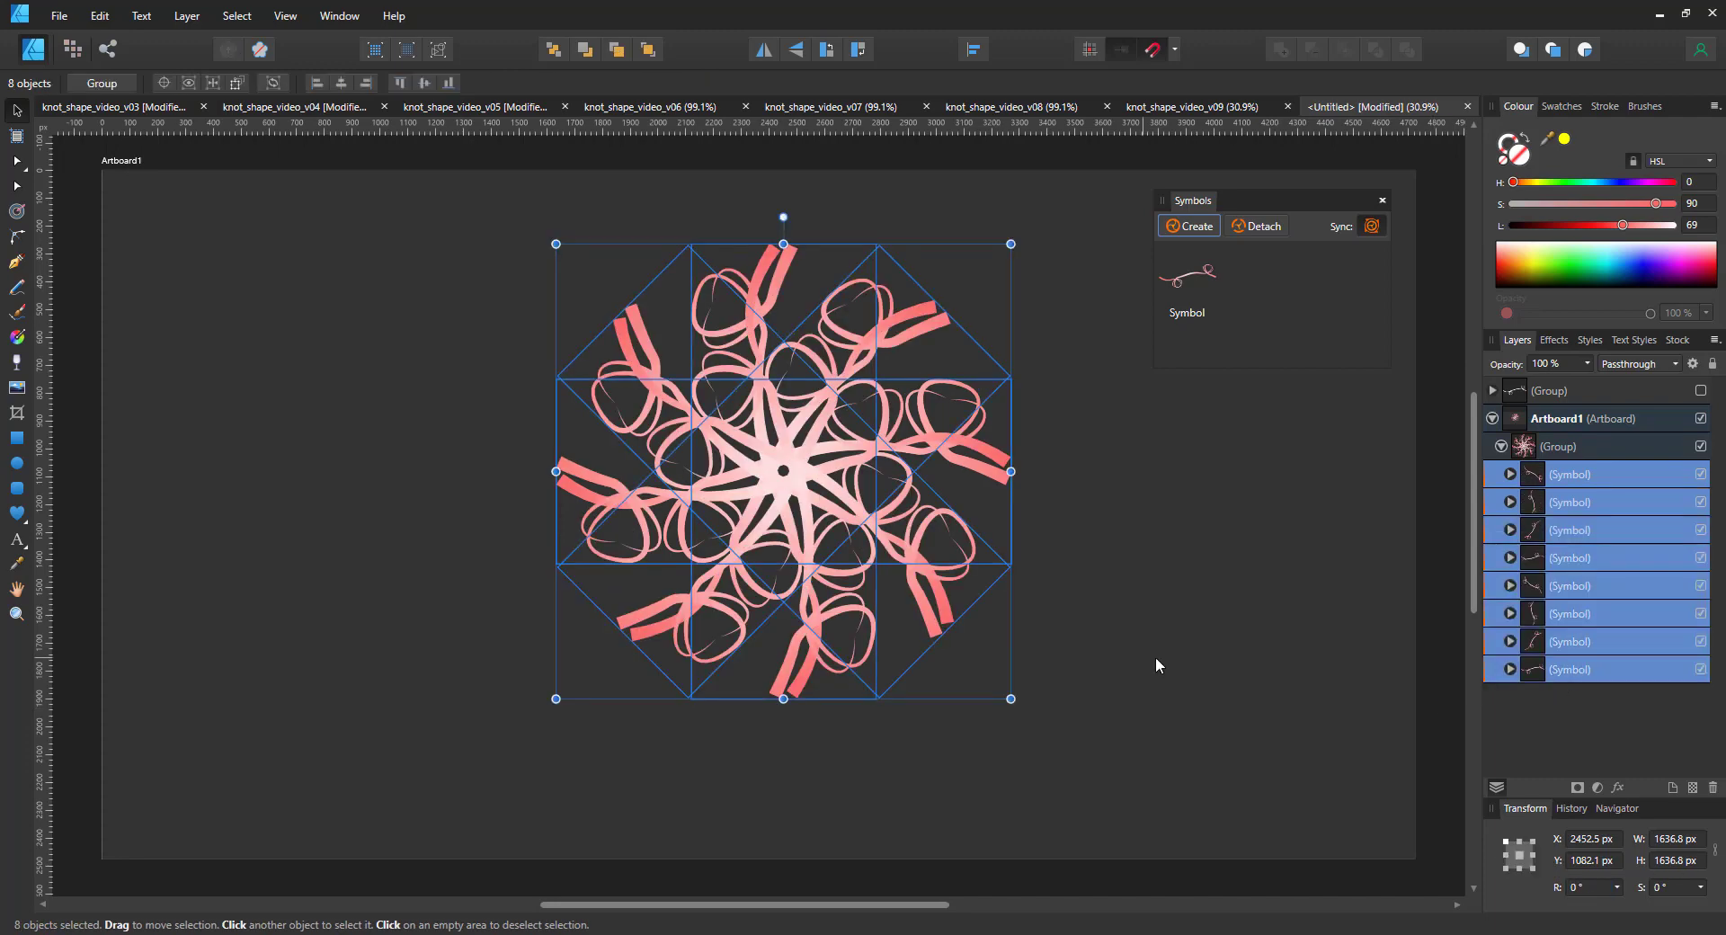
Move the curves inside the original symbol straight up to about Y 710 px to open the knot's centre.
left_click(1511, 669)
left_click(1578, 697)
left_click_drag(784, 458, 784, 354)
left_click(1051, 515)
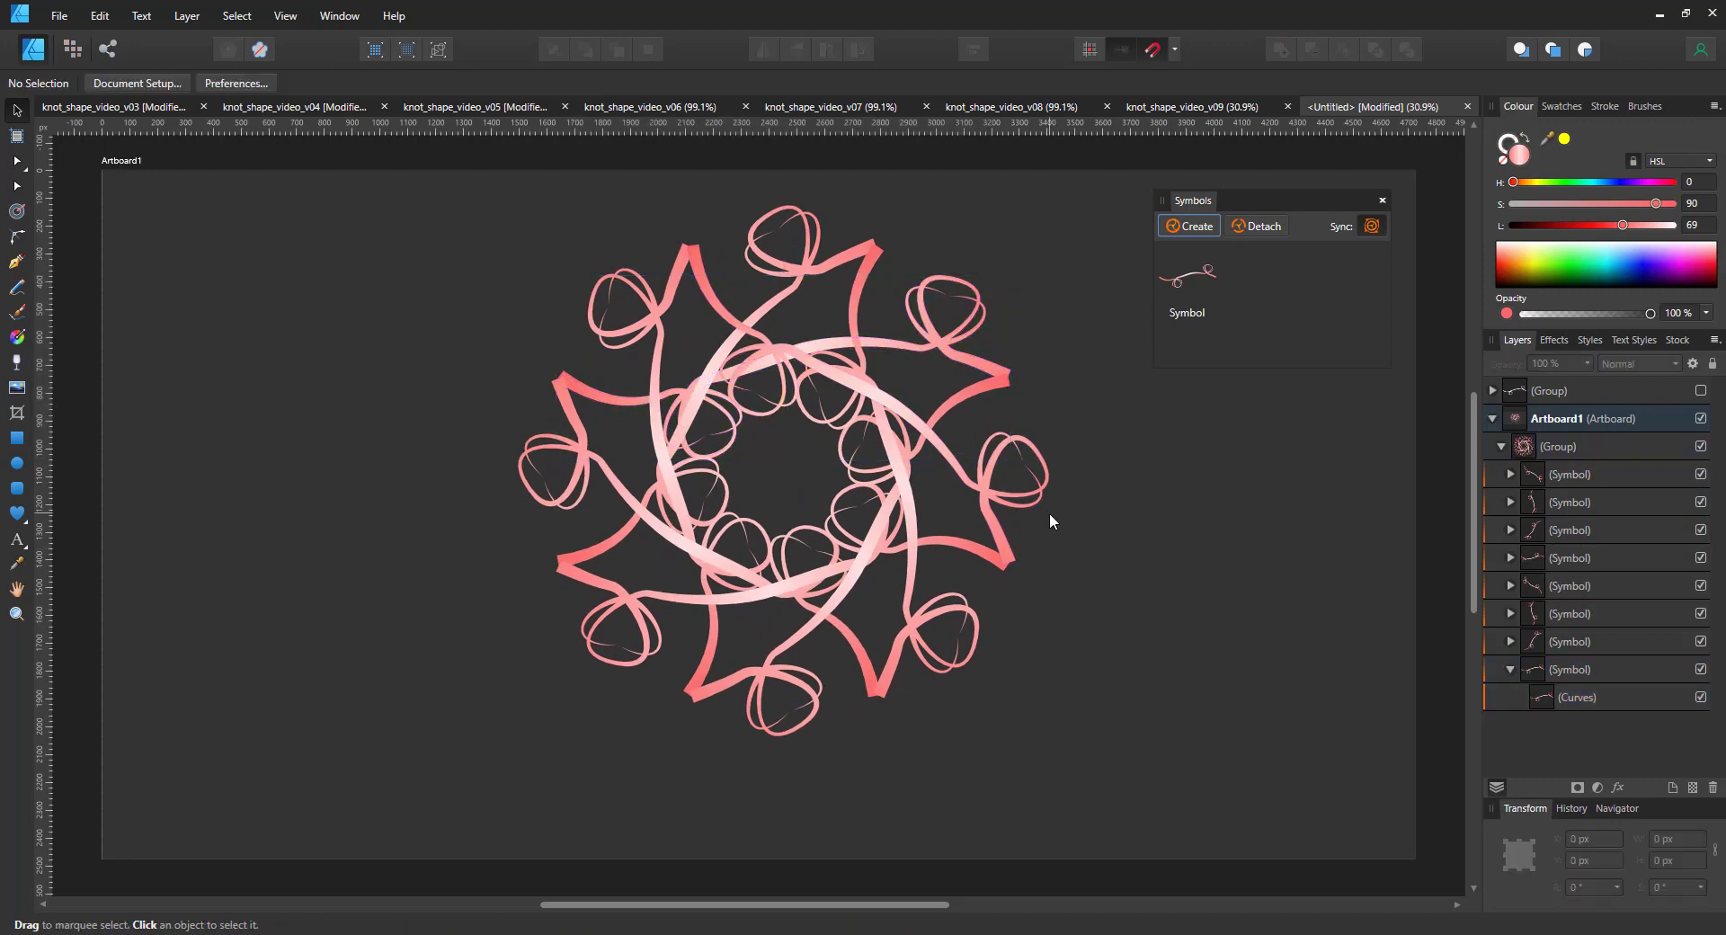
left_click(996, 375)
left_click(1604, 699)
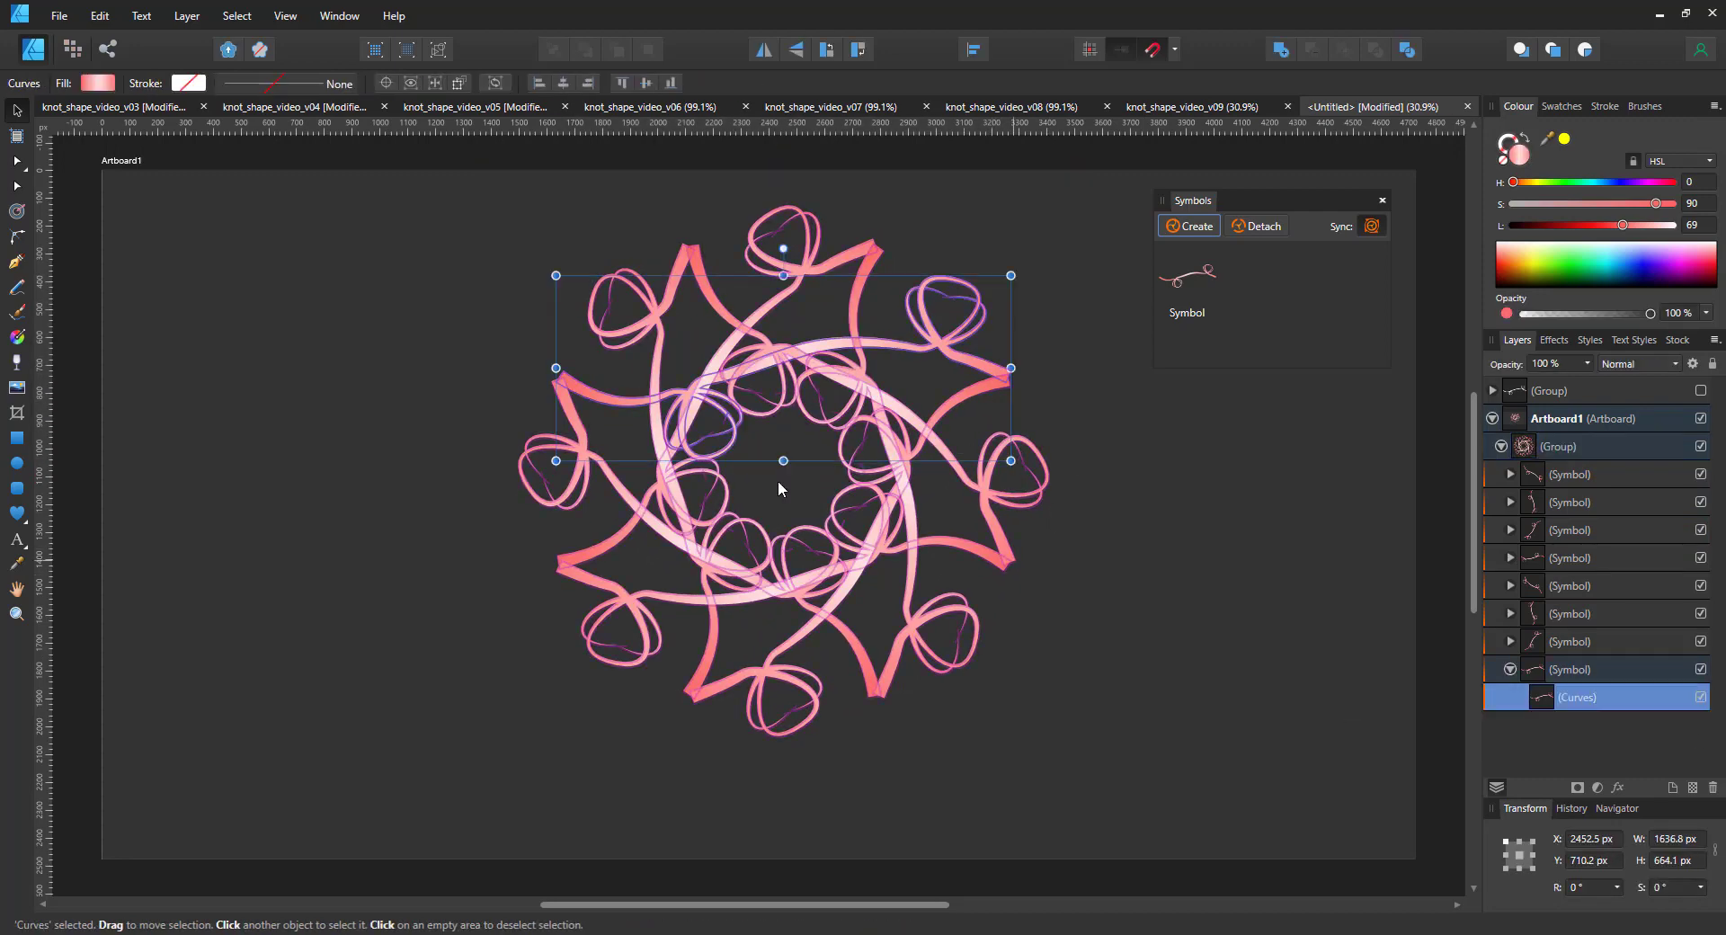
Rotate the curves inside the symbol to about 41°.
left_click_drag(1030, 270, 791, 355)
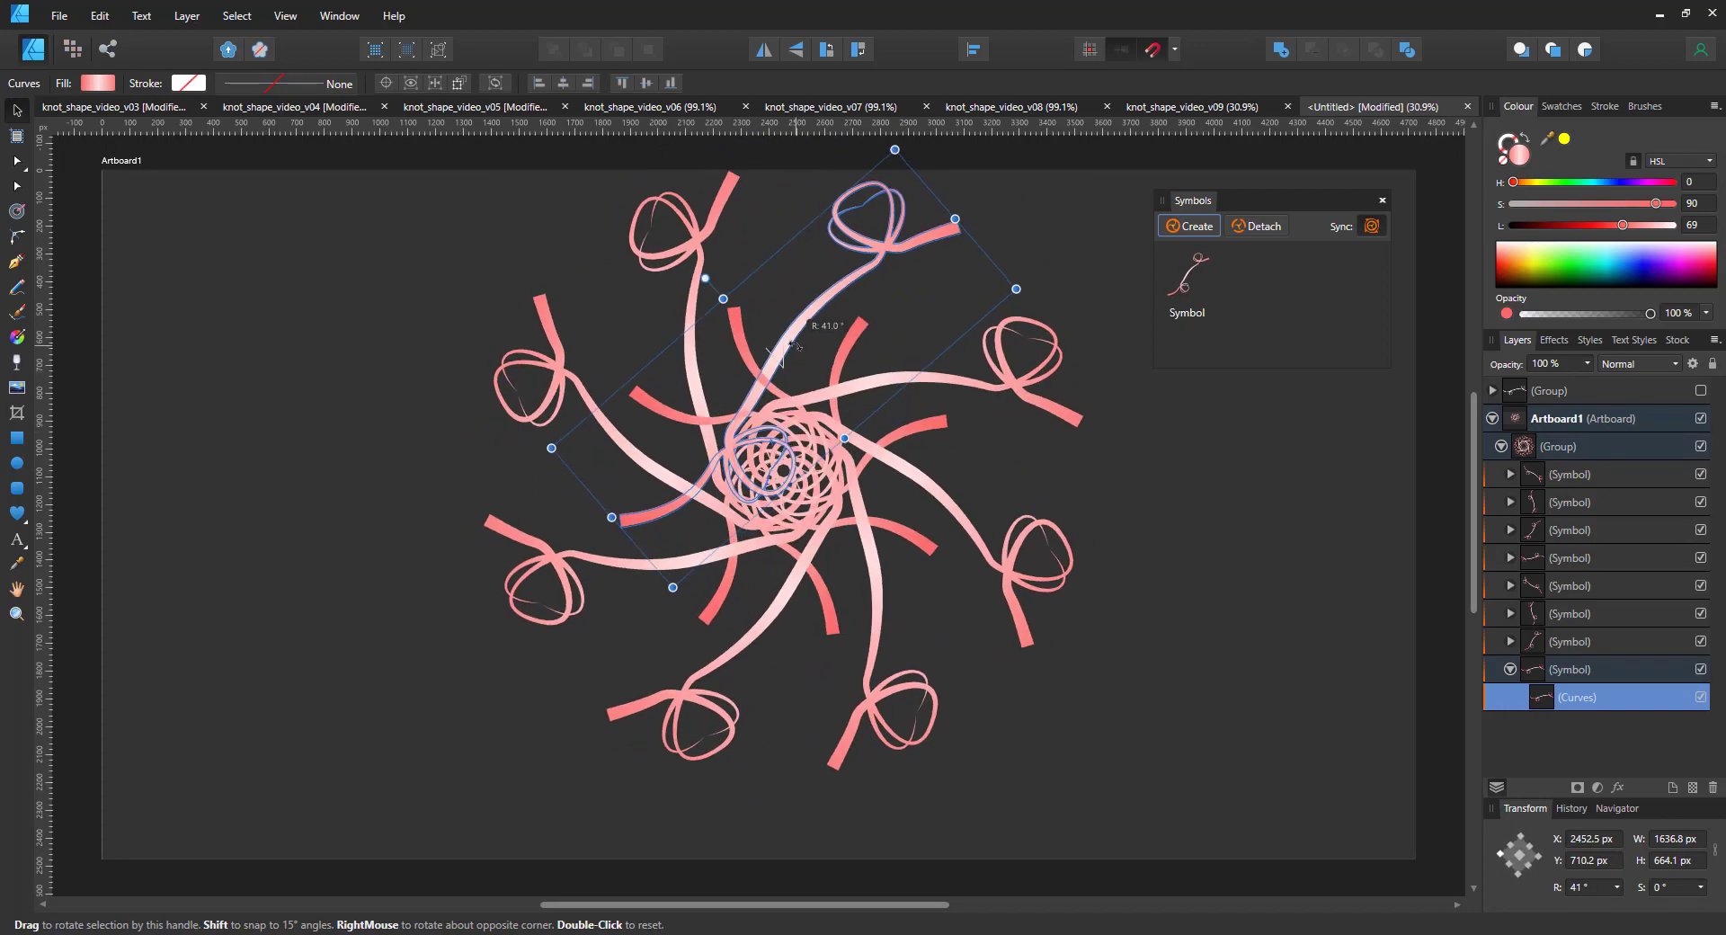
left_click(1164, 568)
left_click(972, 382)
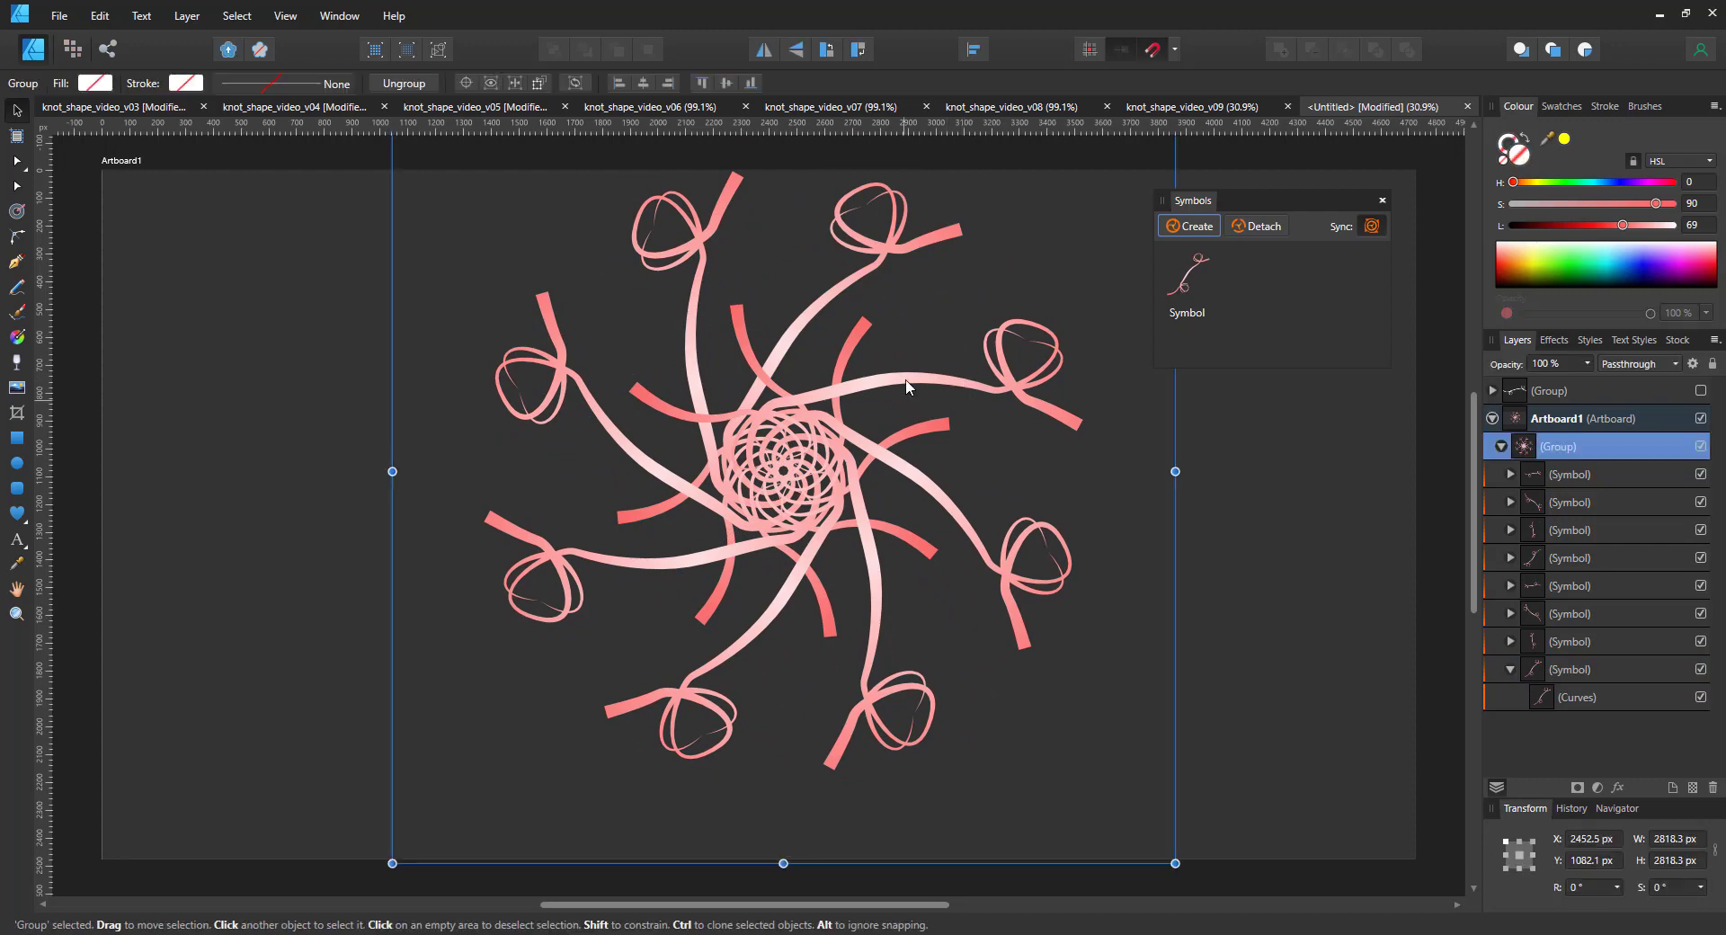
Delete the nodes of the outer loop and tail from one ribbon's curves inside its symbol.
double_click(799, 391)
left_click_drag(964, 292, 1160, 489)
key("Delete")
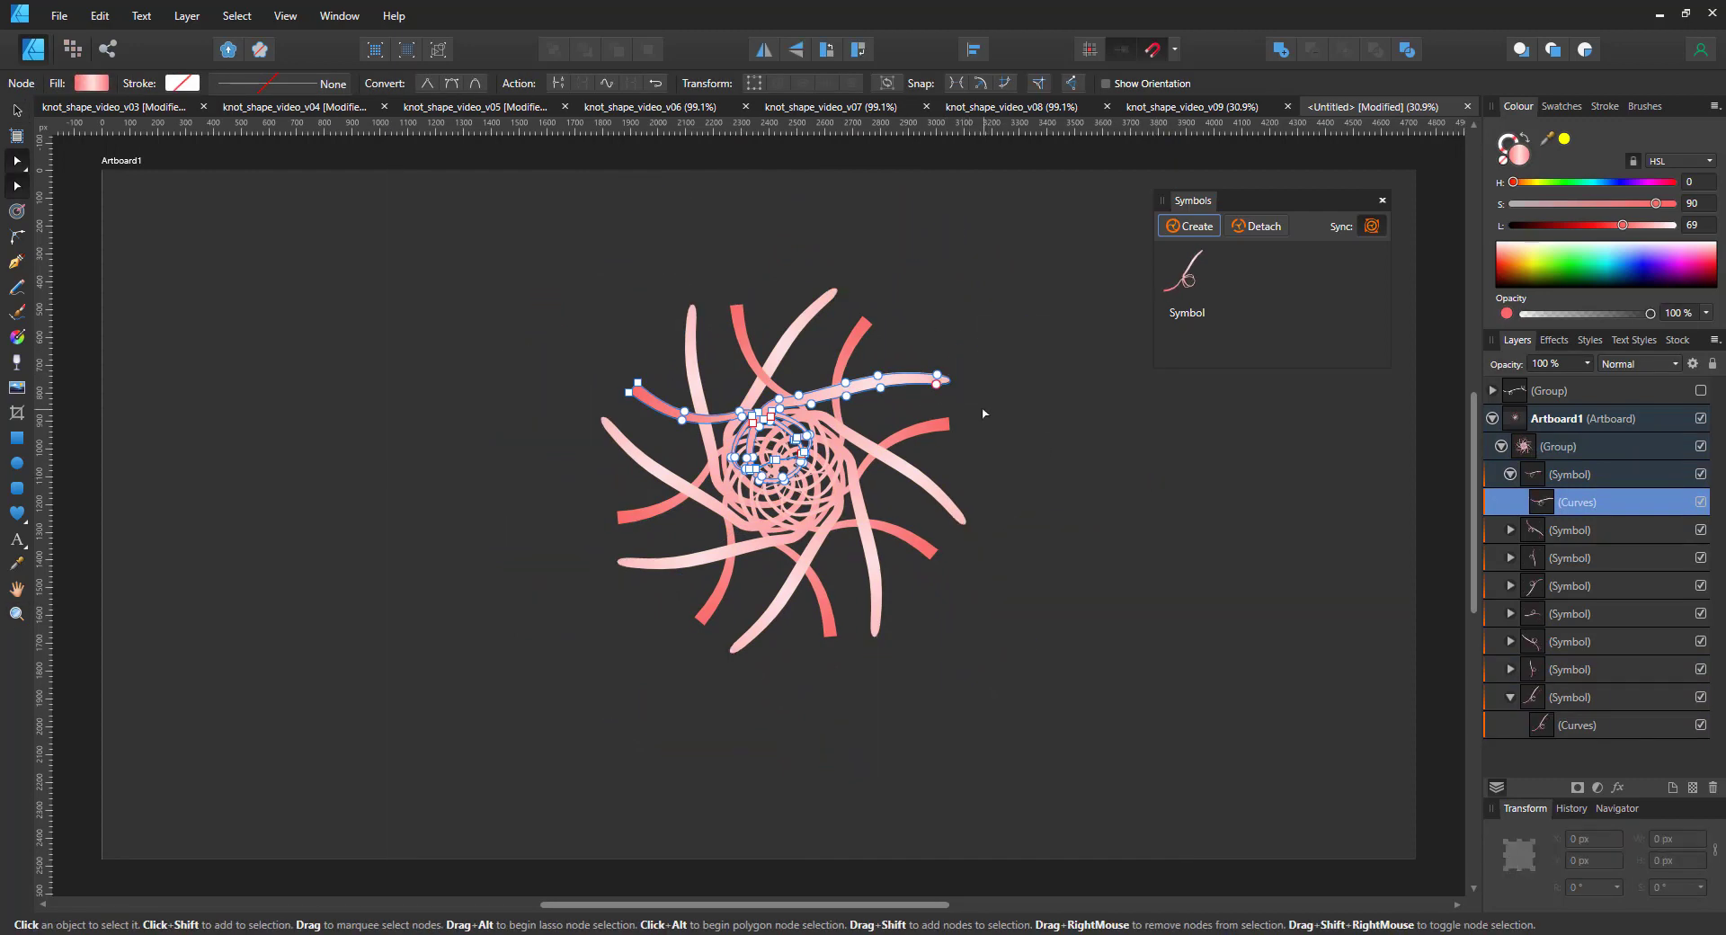
Reshape the cut outer end of the ribbon by moving its end nodes onto the neighbouring ribbon's end corners.
key("ctrl+1")
left_click_drag(927, 306, 906, 256)
left_click(1009, 390, "alt")
left_click_drag(976, 372, 949, 467)
left_click(1016, 380)
left_click(954, 432)
left_click_drag(969, 449, 1019, 430)
left_click(1048, 423)
left_click(980, 416)
left_click(1003, 368)
left_click(963, 409)
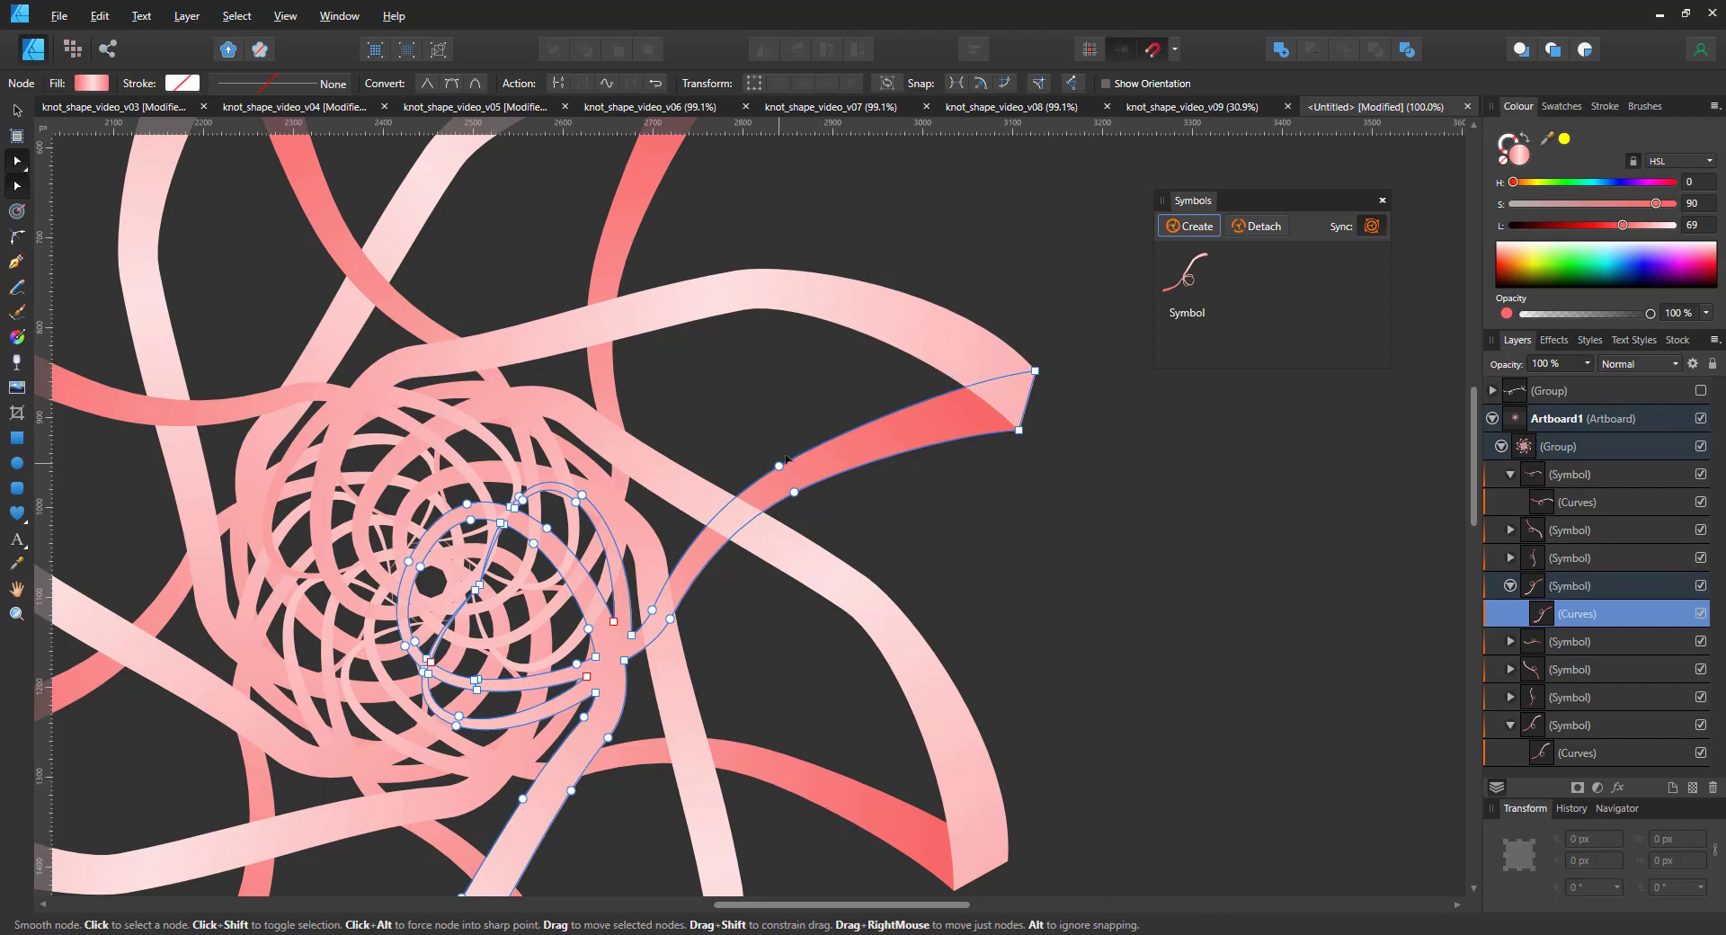
Smooth the ribbon's outer arms by moving nodes along both edges and deleting the two at the bend.
left_click_drag(779, 466, 845, 410)
left_click(764, 297)
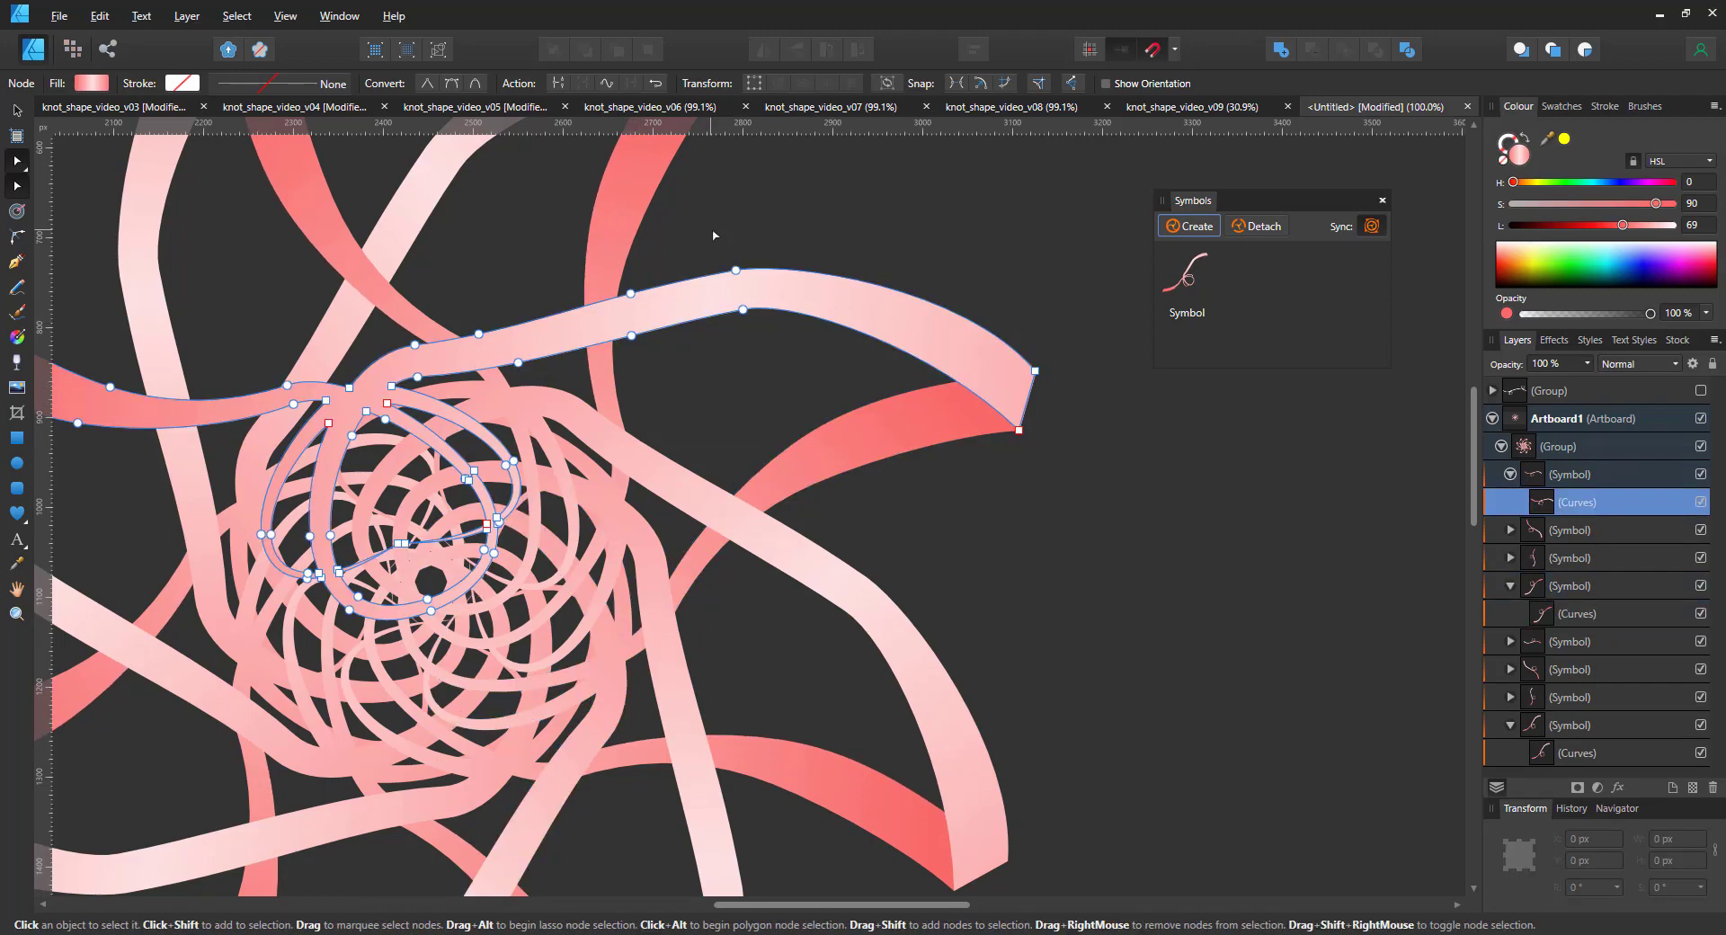
left_click_drag(713, 235, 783, 337)
key("Delete")
left_click_drag(666, 284, 763, 266)
left_click_drag(667, 326, 725, 313)
left_click(900, 237)
key("ctrl+0")
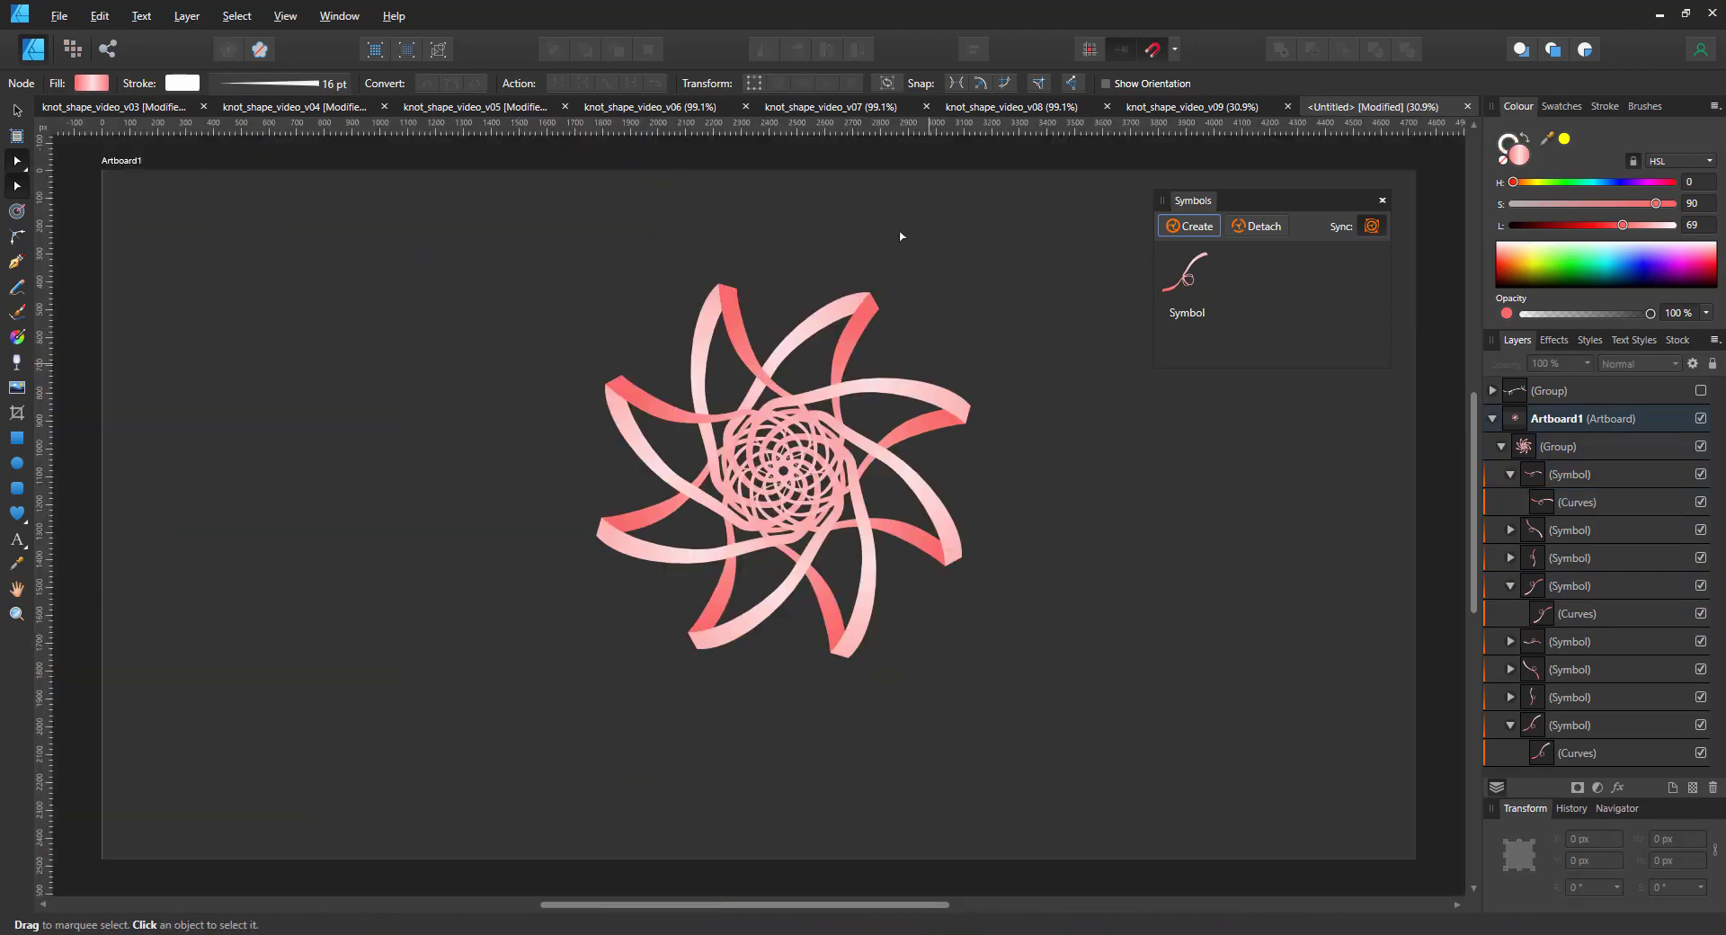
Lighten the middle stop of the ribbon's fill gradient to white and shorten the gradient to end near the knot's centre.
double_click(891, 457)
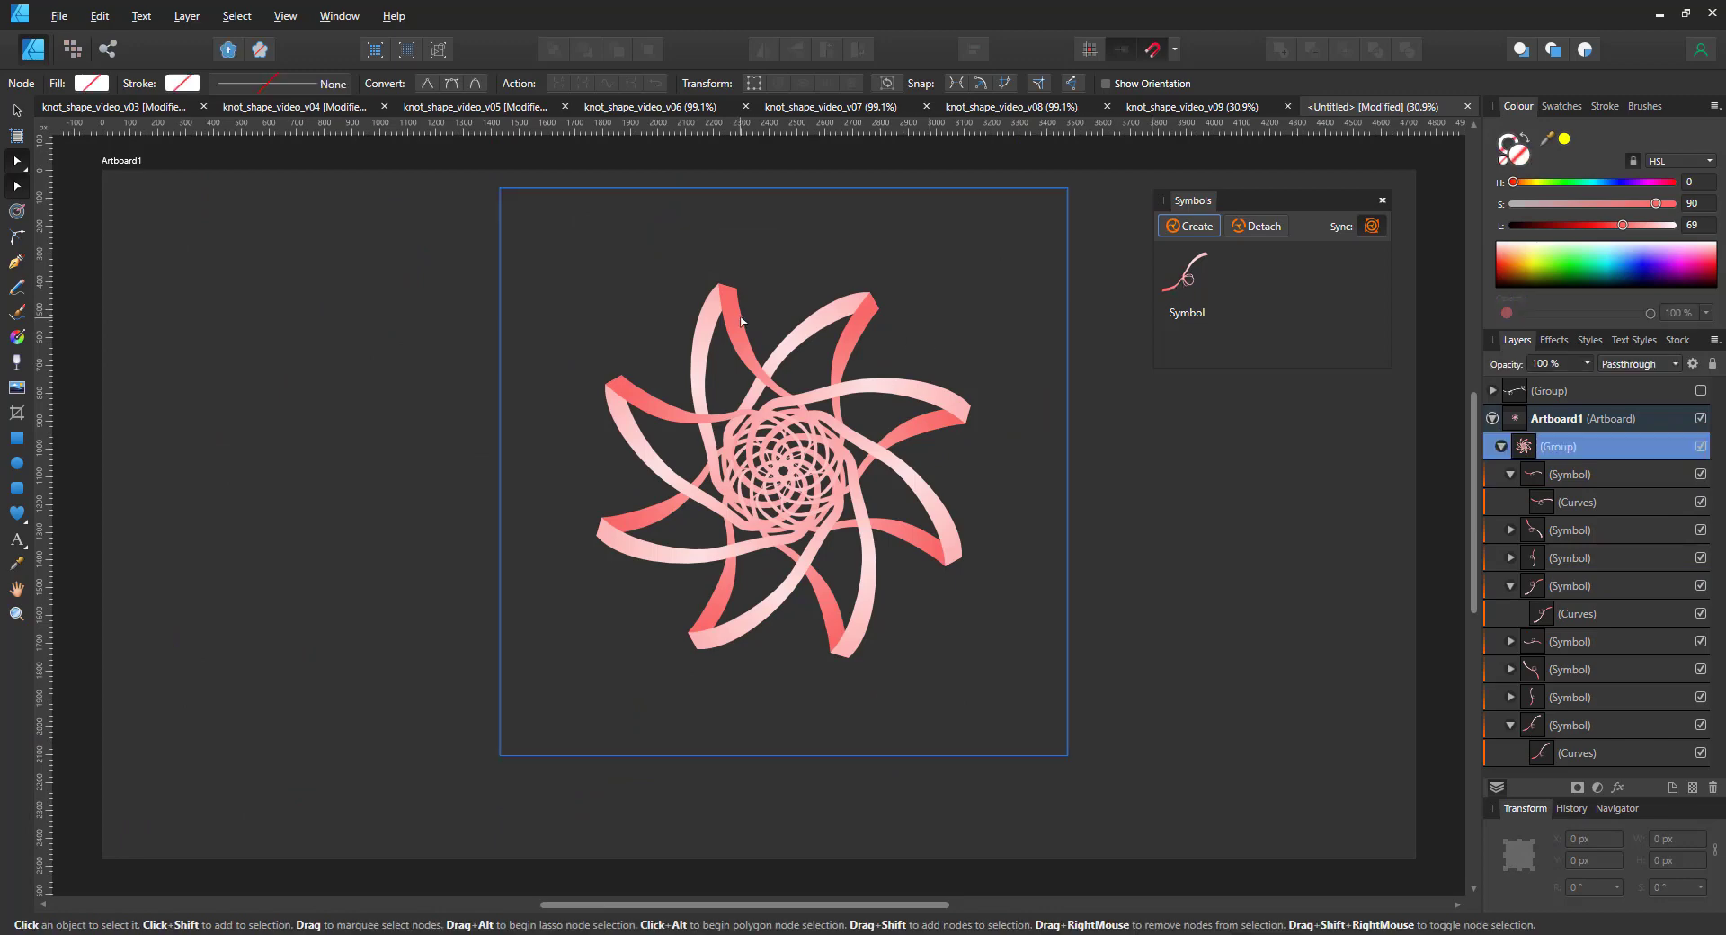
left_click(16, 336)
left_click_drag(920, 463, 896, 432)
left_click_drag(1662, 224, 1677, 224)
left_click_drag(1062, 634, 814, 511)
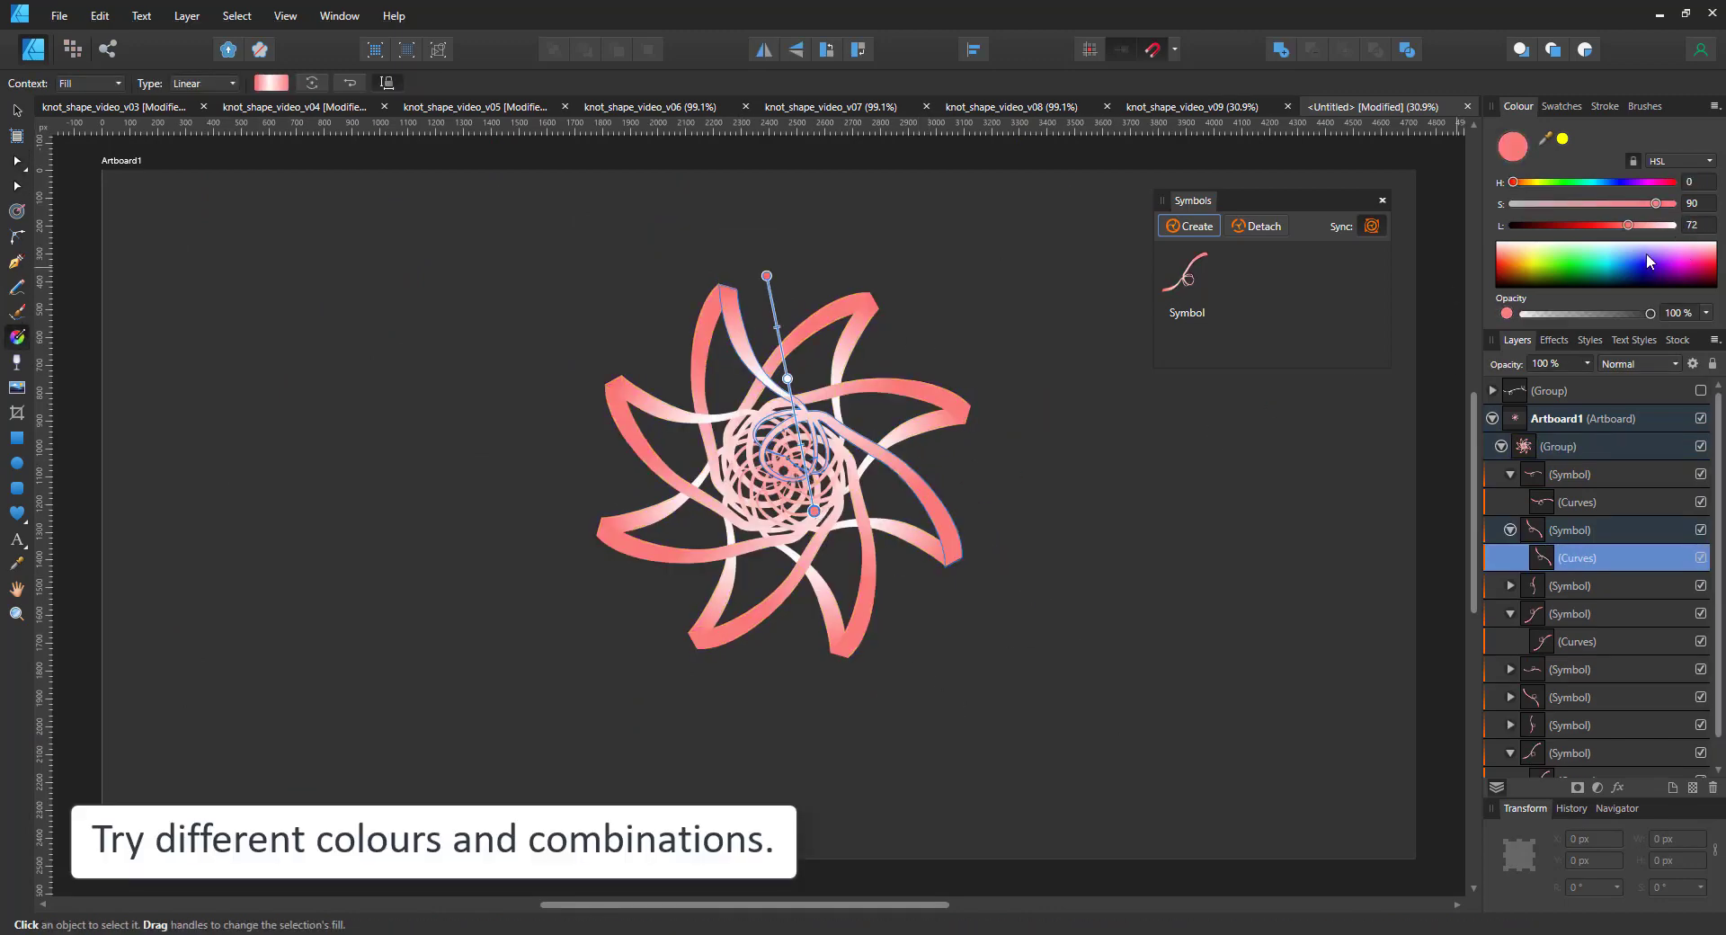
Recolour the gradient's inner end purple and its outer end light blue with hue 218, moving the white stop closer to the centre.
left_click(1668, 267)
left_click_drag(784, 377, 795, 414)
left_click(766, 275)
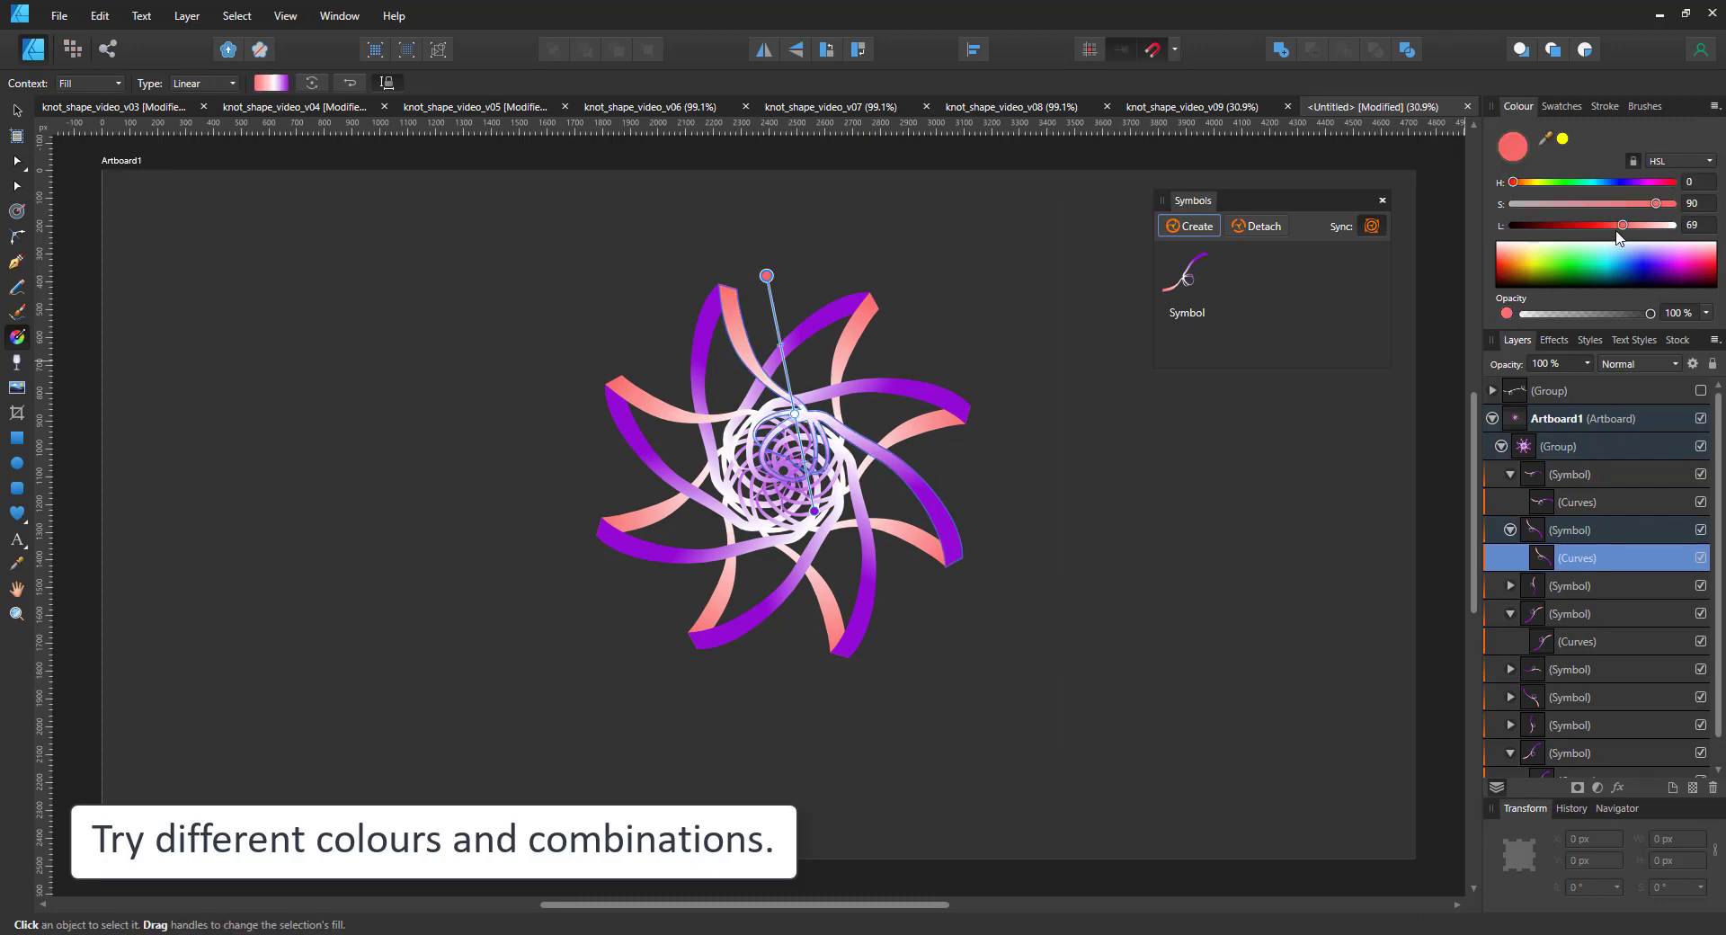
left_click(1073, 430)
key("v")
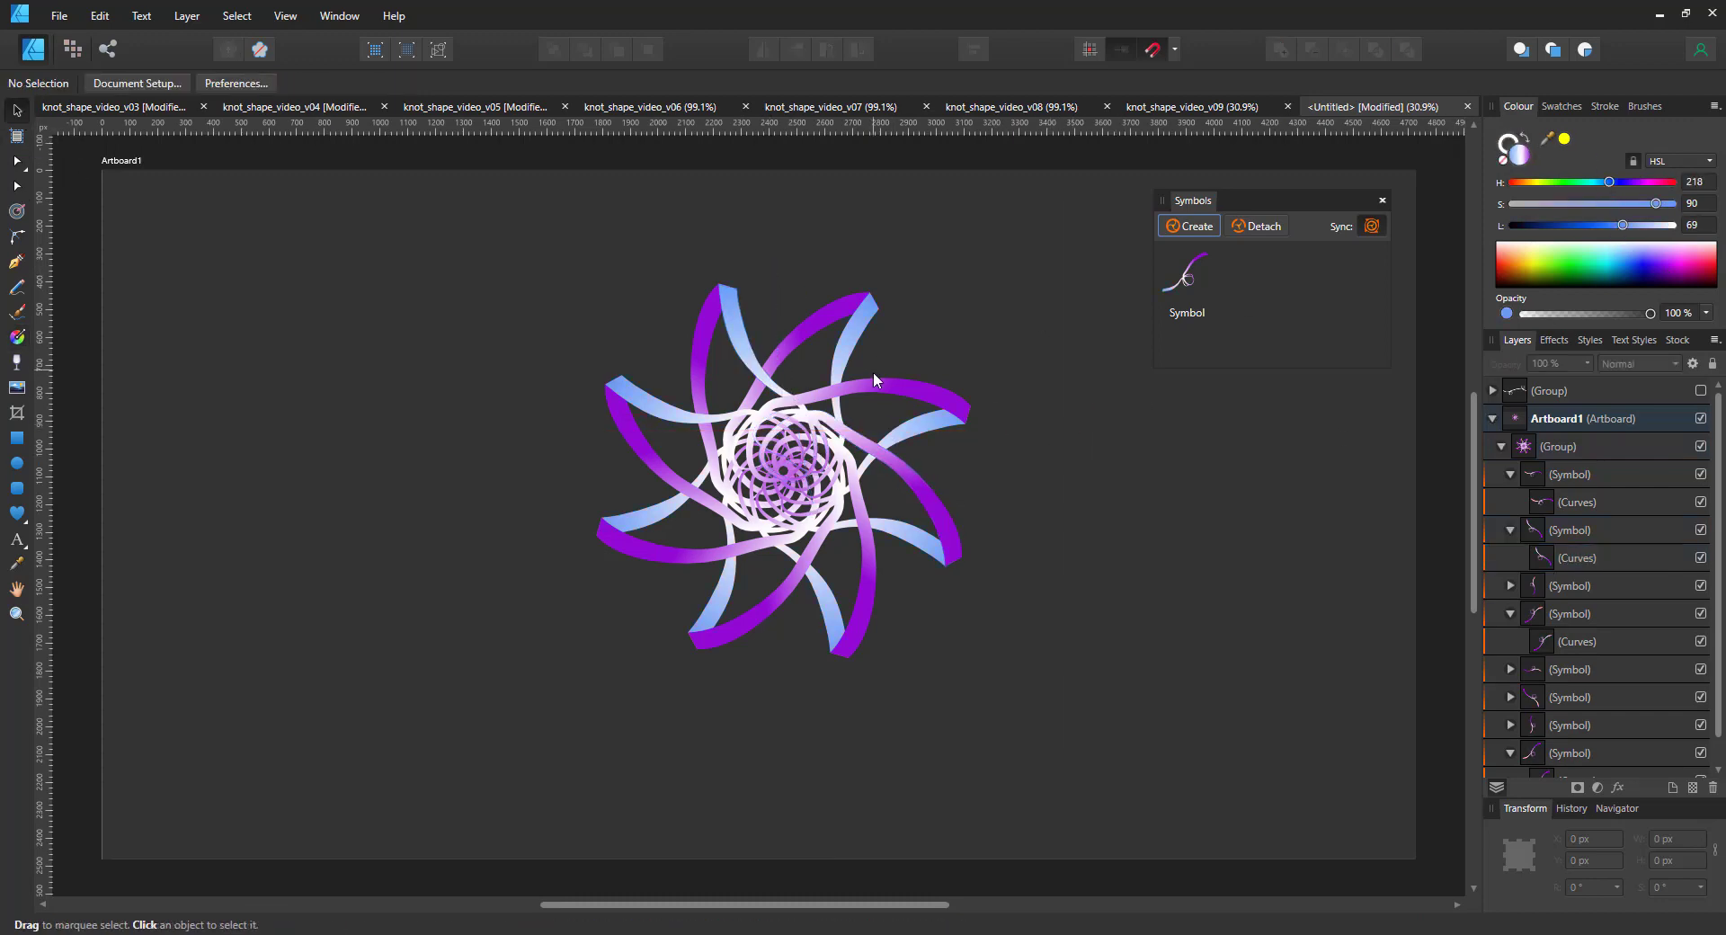
Enlarge the knot group to about 2350 px wide and move it slightly down and left on the artboard.
left_click_drag(452, 230, 1113, 800)
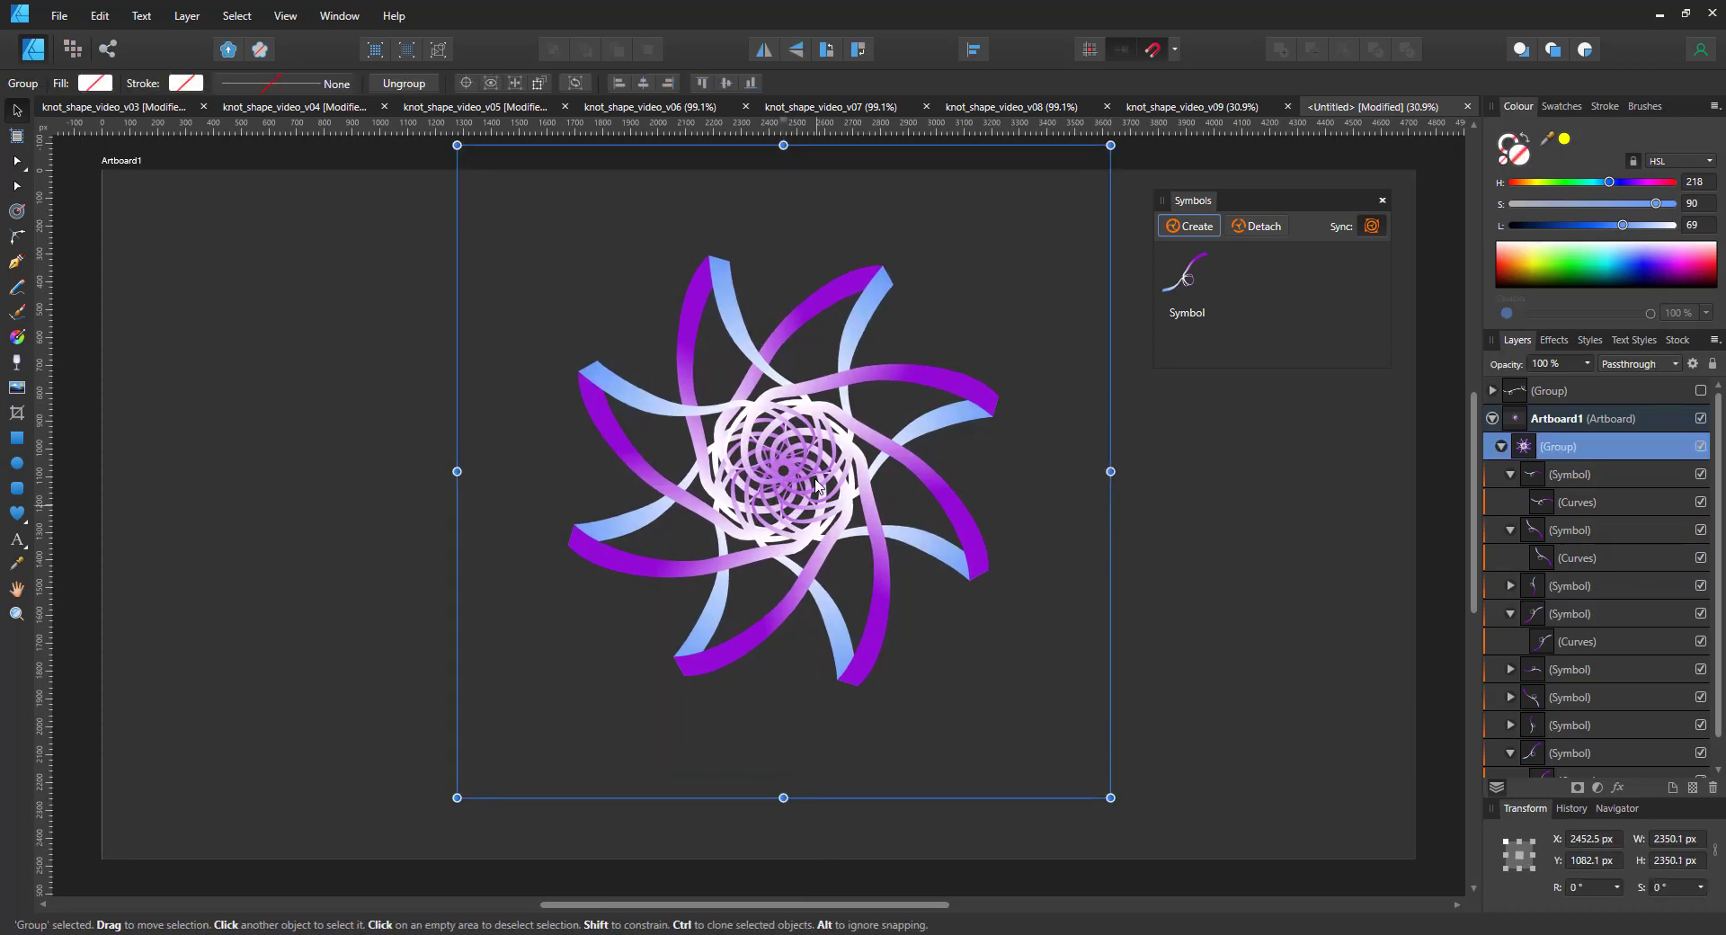
left_click_drag(906, 467, 879, 501)
left_click(1502, 446)
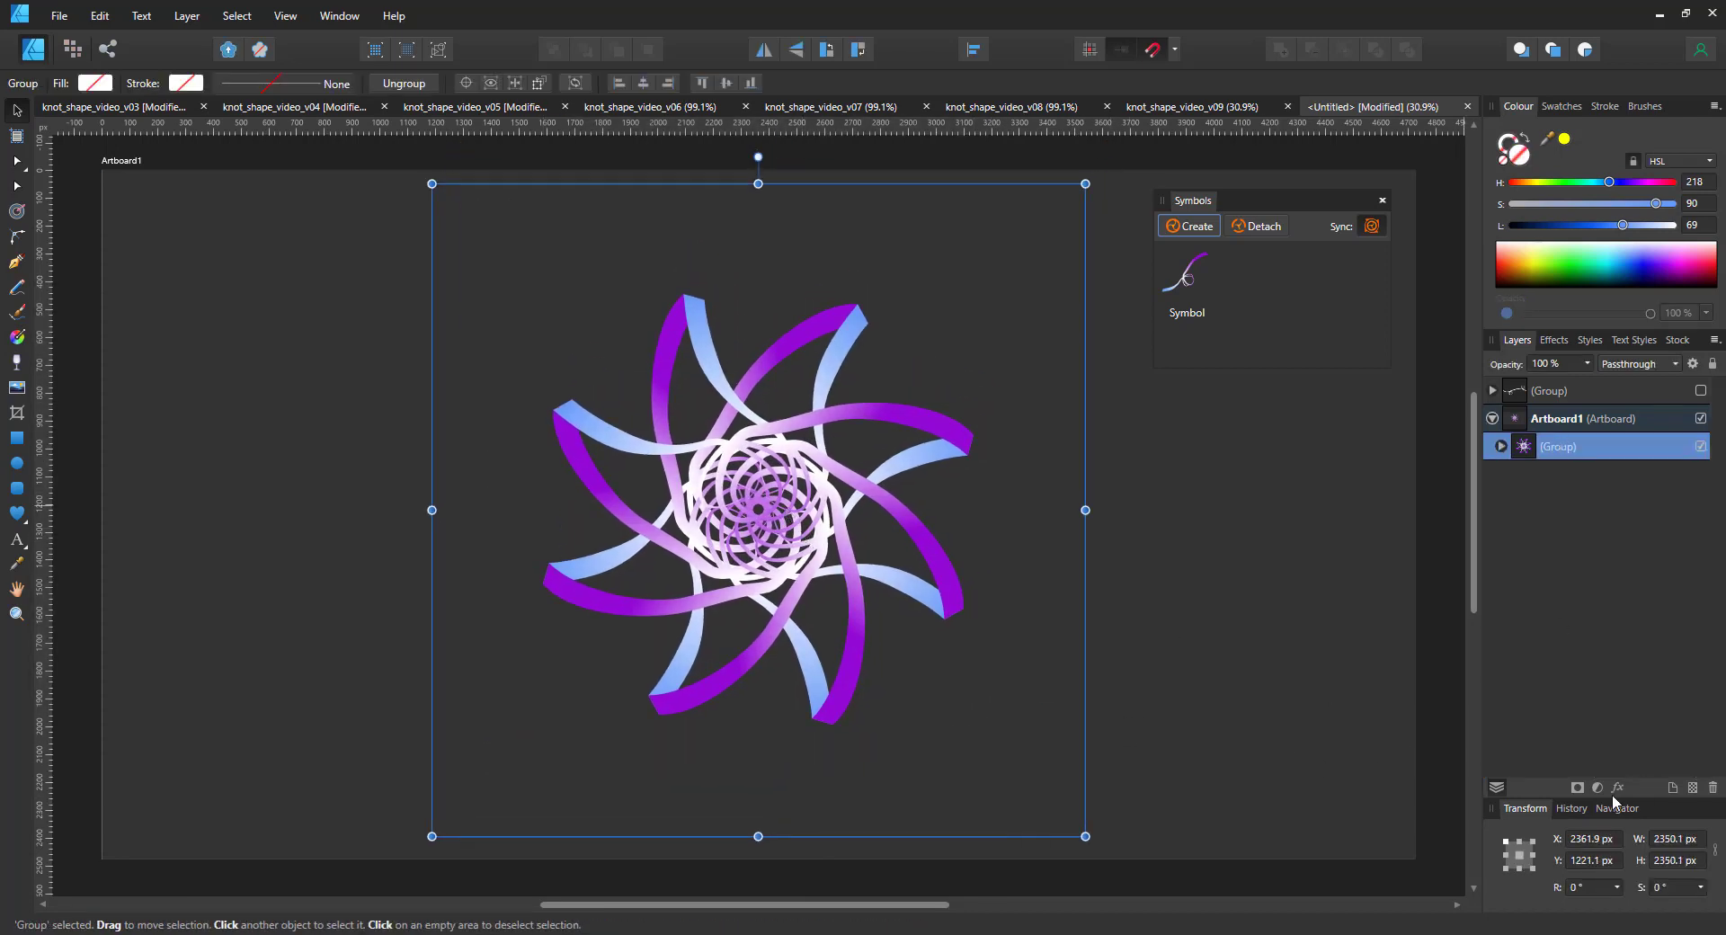
Add a layer effect to the knot group and adjust its settings.
left_click(1618, 787)
left_click(941, 261)
left_click_drag(1202, 314, 1282, 314)
left_click_drag(1270, 269, 1476, 245)
left_click_drag(1279, 313, 1064, 329)
left_click_drag(1266, 291, 1405, 290)
left_click(1416, 659)
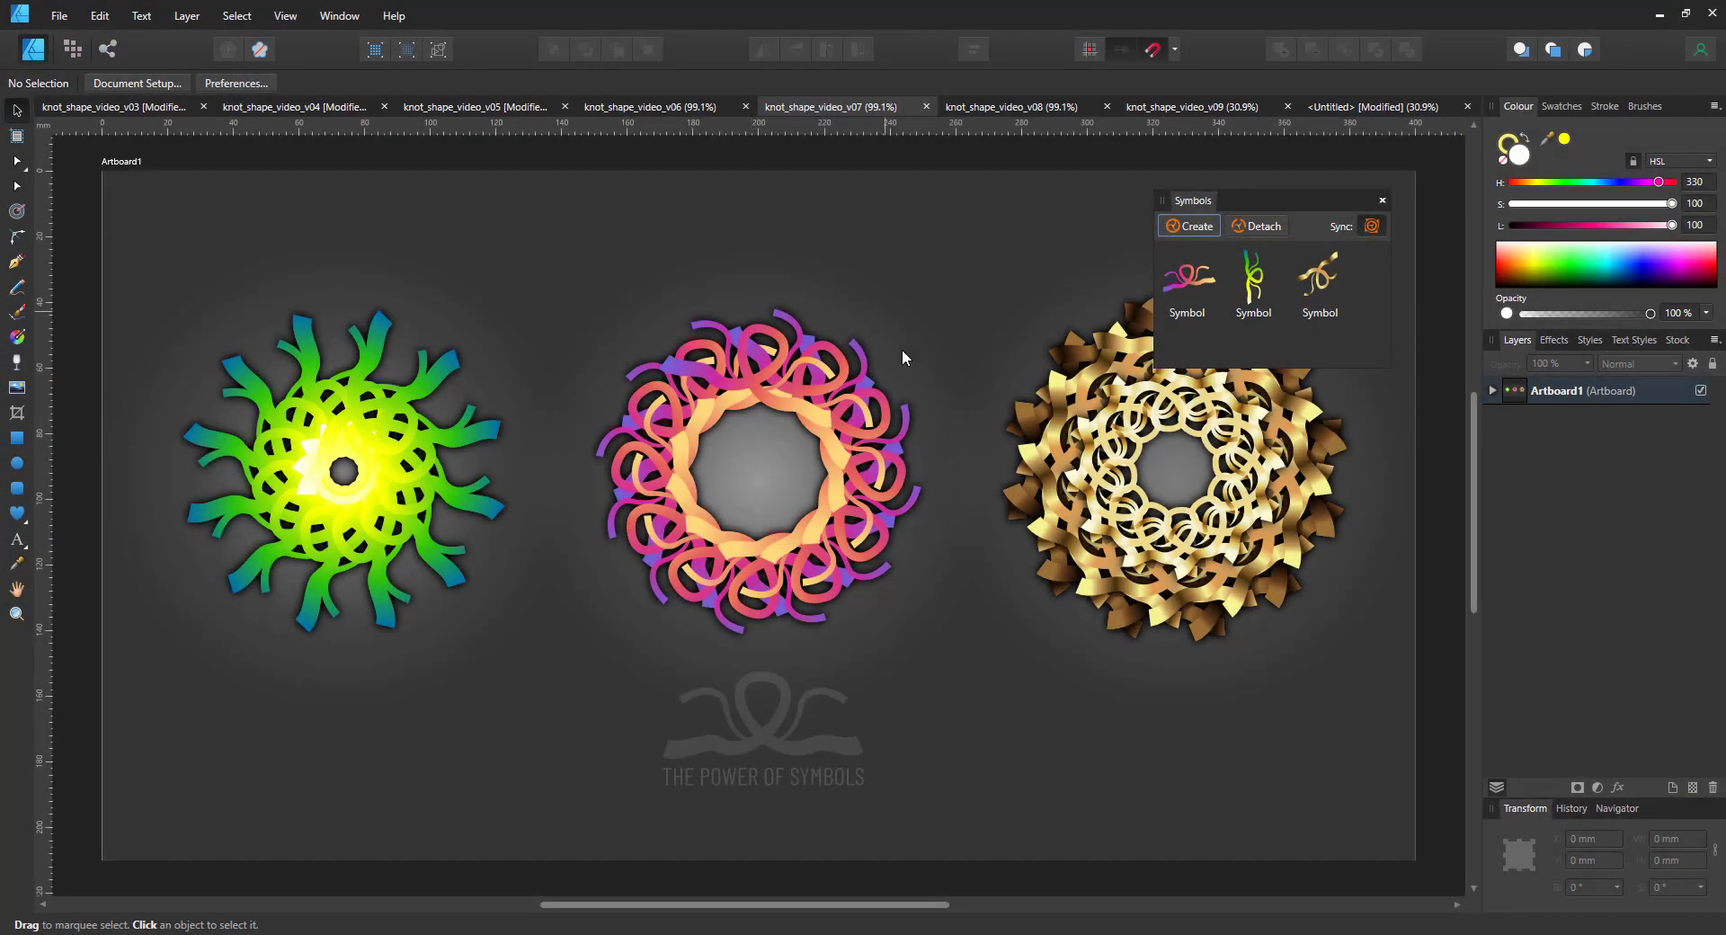
In knot_shape_video_v07, set the faded ribbon shape below the middle knot to 100% opacity.
left_click(775, 737)
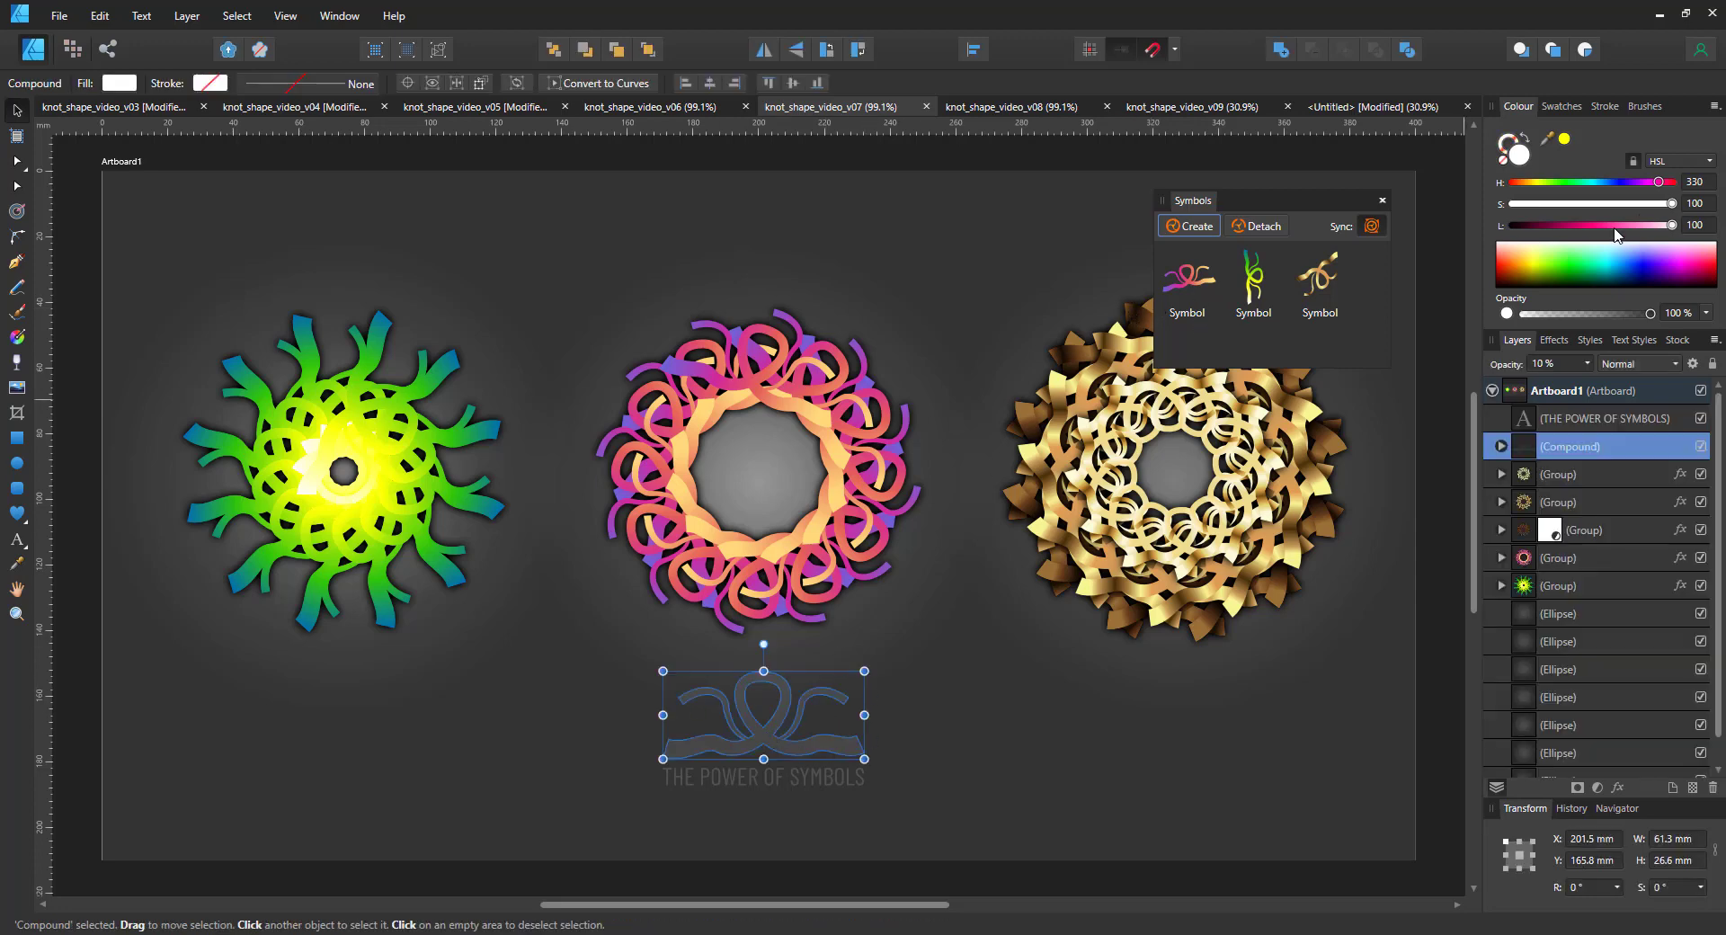
mouse_move(1670, 204)
left_mouse_down()
mouse_move(1698, 202)
mouse_move(1676, 206)
left_mouse_up()
key("0")
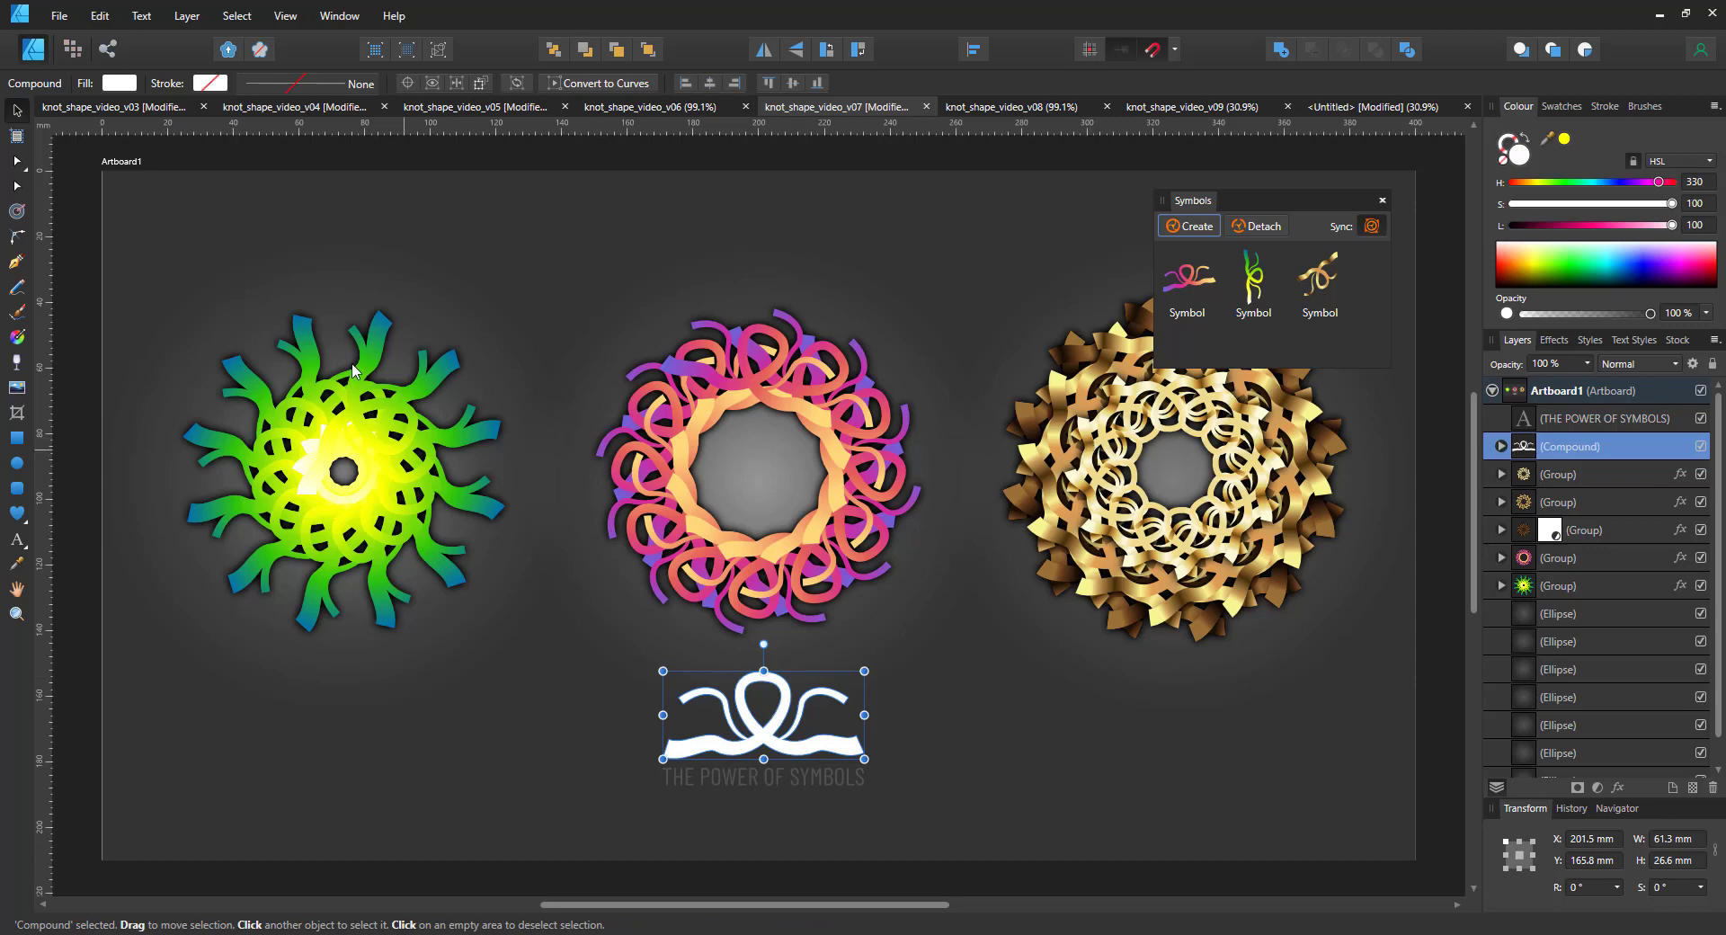
Try moving the ribbon inside the green knot's symbol outward, undo it, and try shifting the pink knot's ribbon likewise.
left_click(457, 431)
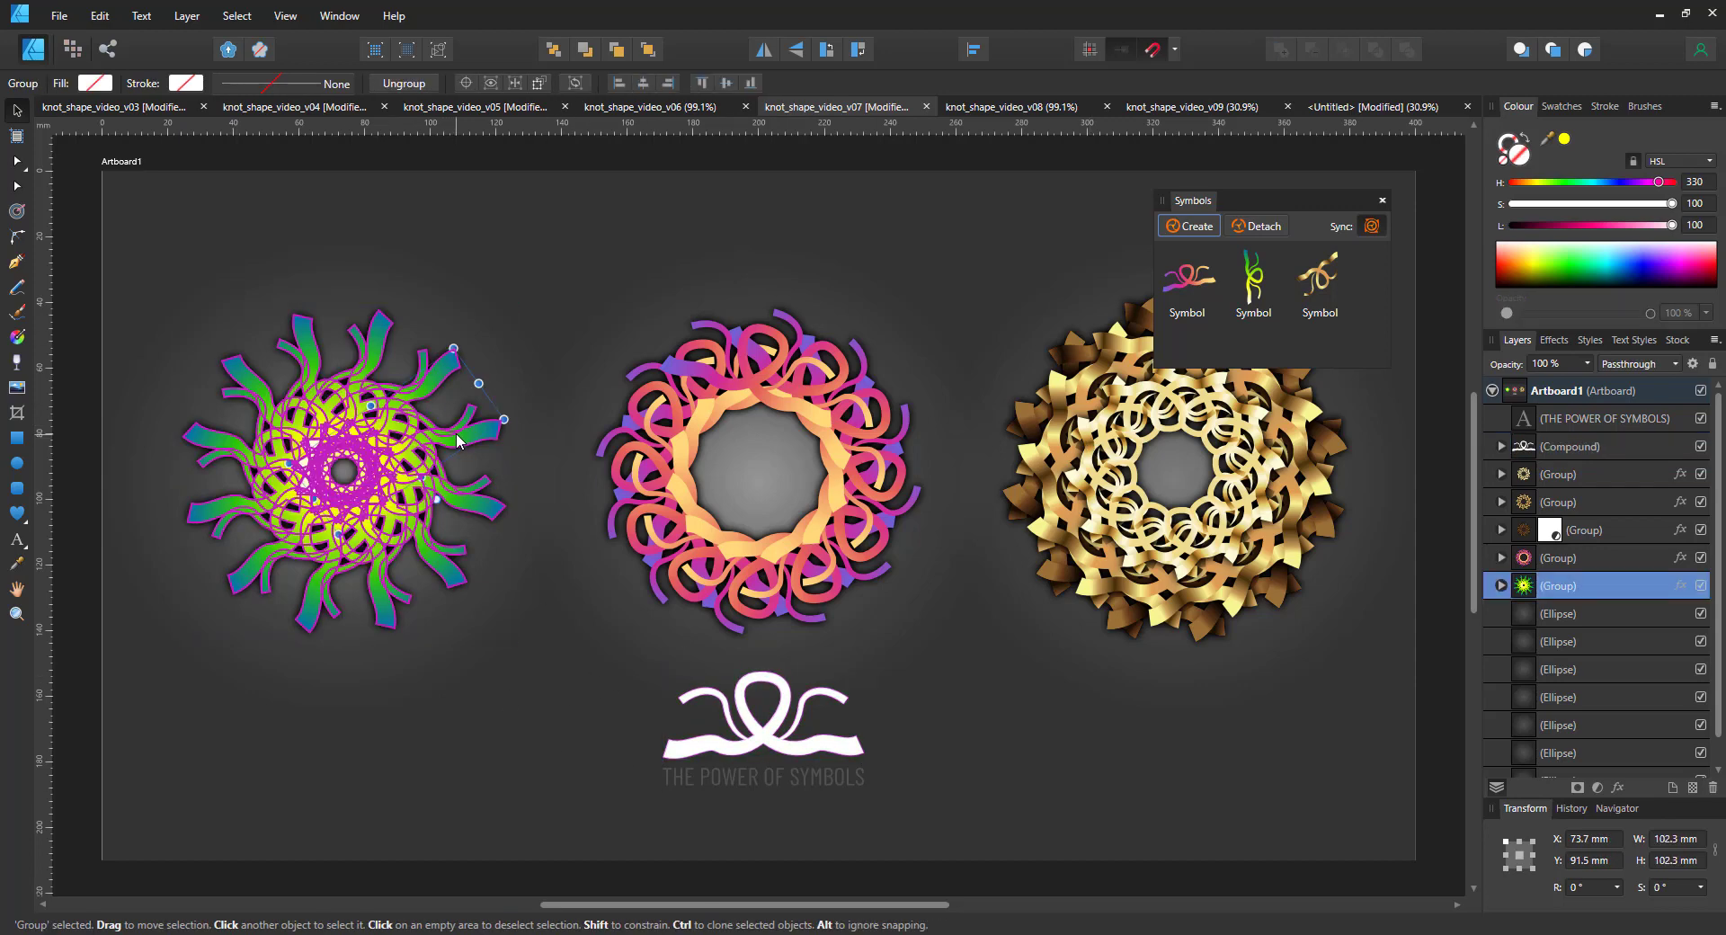
left_click_drag(456, 440, 668, 274)
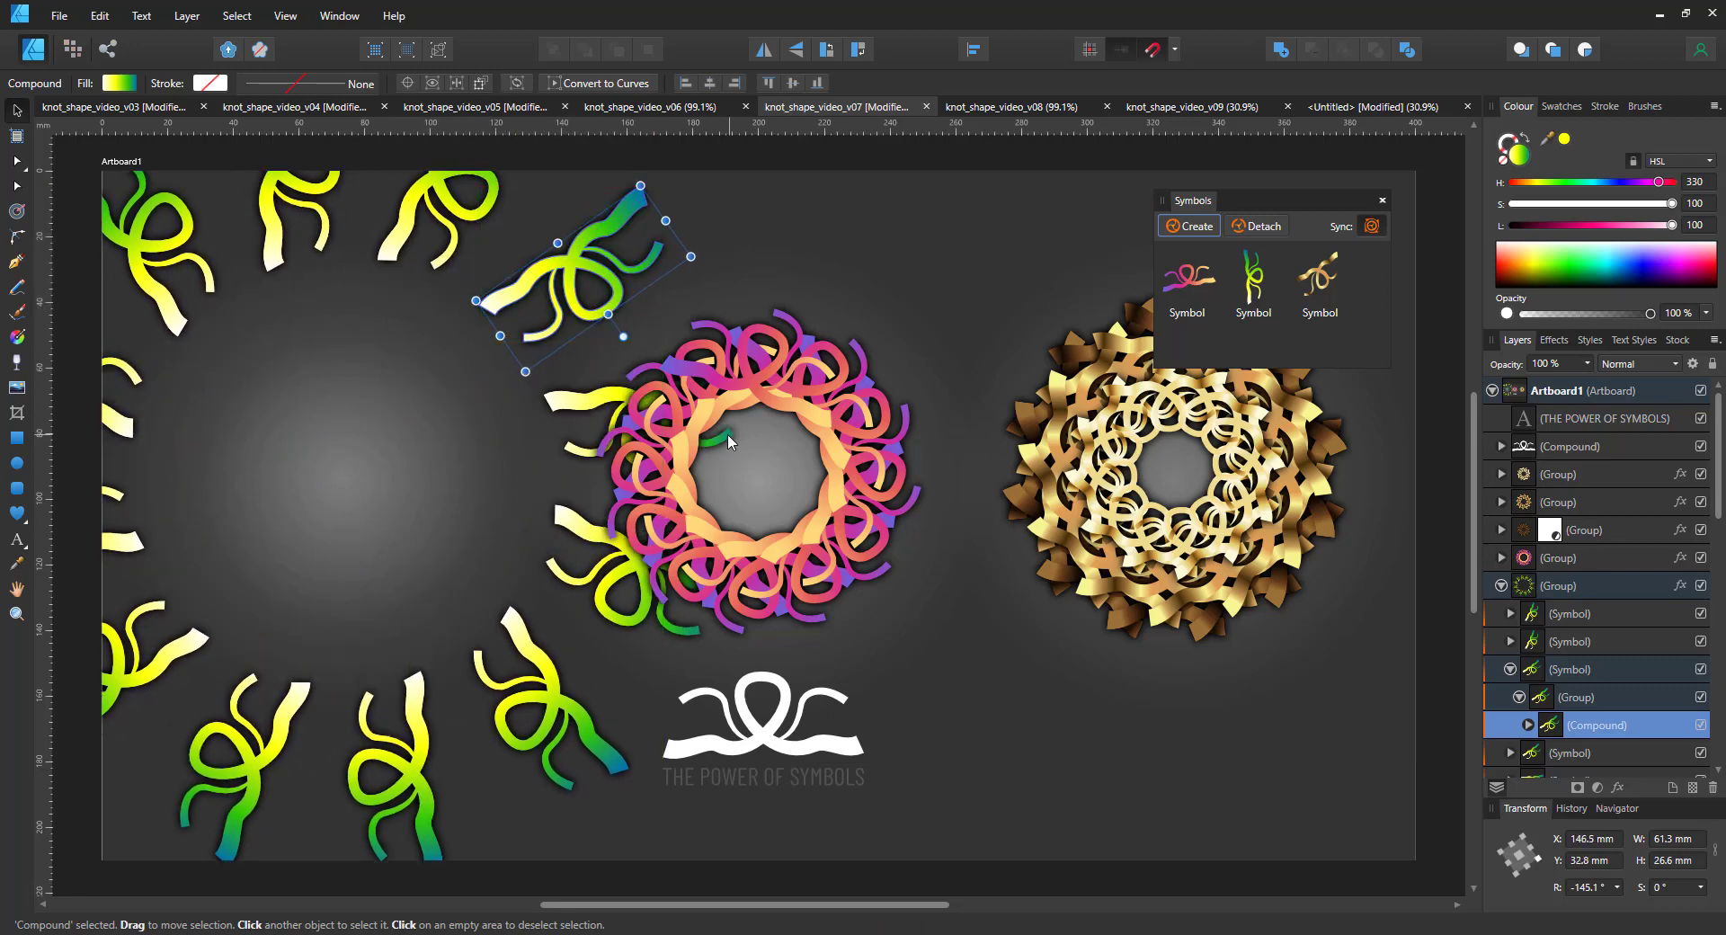
key("ctrl+z")
left_click(766, 372, "ctrl")
mouse_move(766, 372)
left_mouse_down()
mouse_move(808, 300)
mouse_move(782, 171)
mouse_move(821, 342)
mouse_move(773, 391)
left_mouse_up()
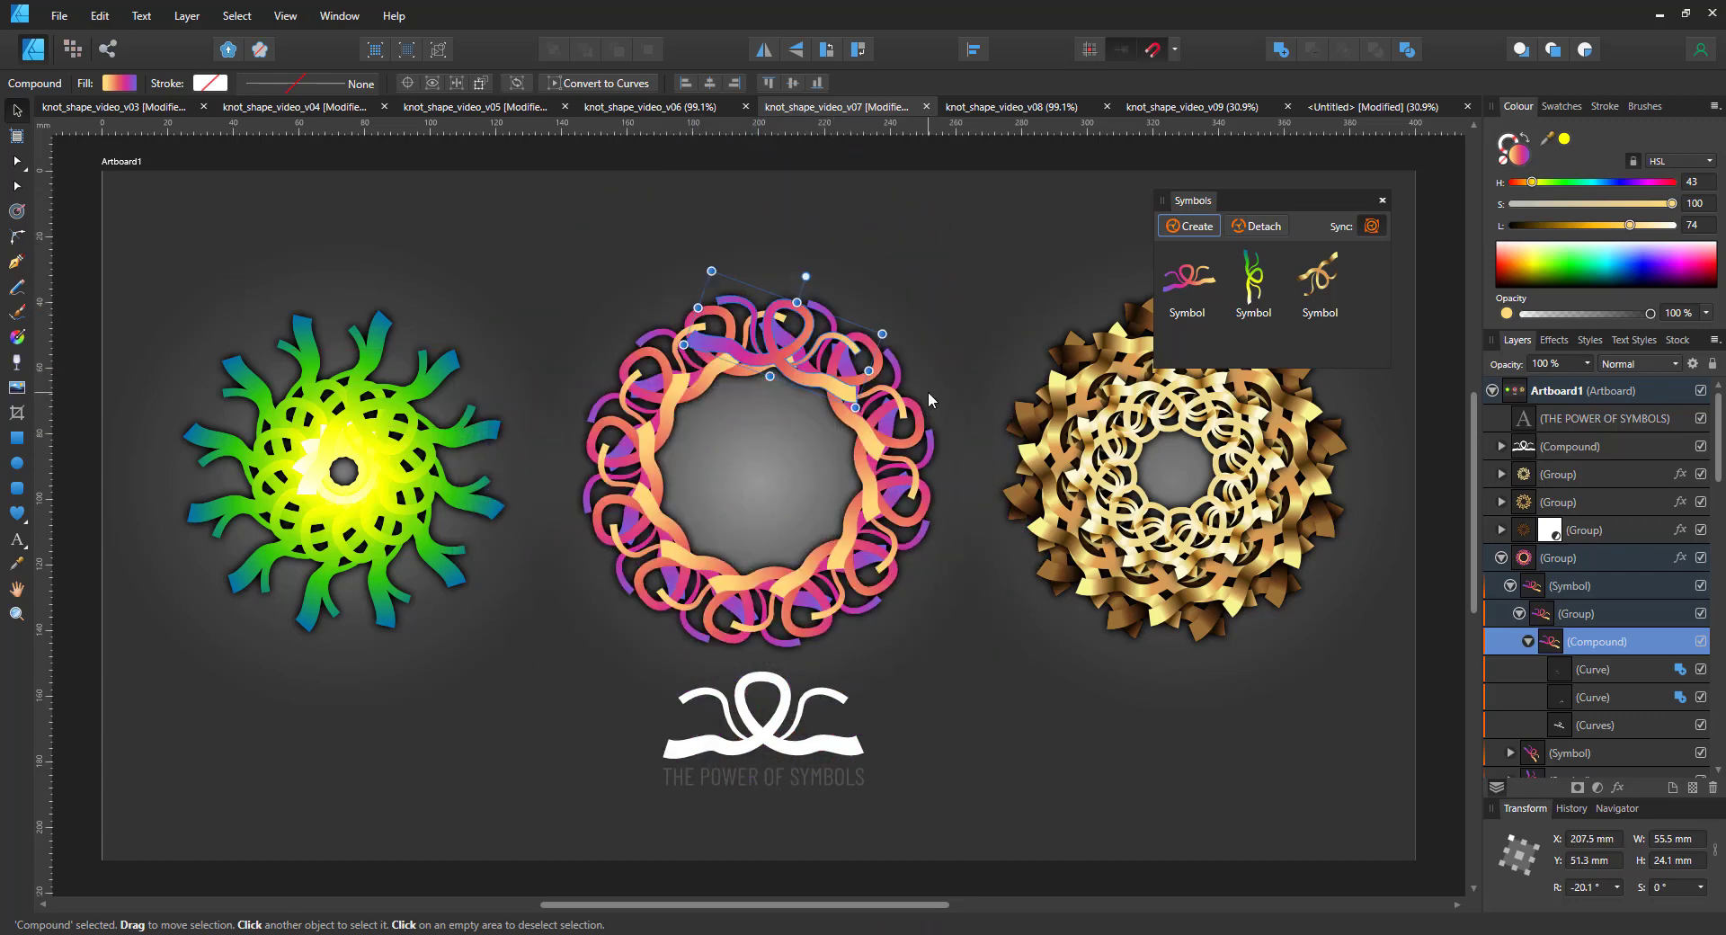
Hide the two upper gold groups of the golden knot, leaving only its dark recoloured ring.
left_click(1160, 418)
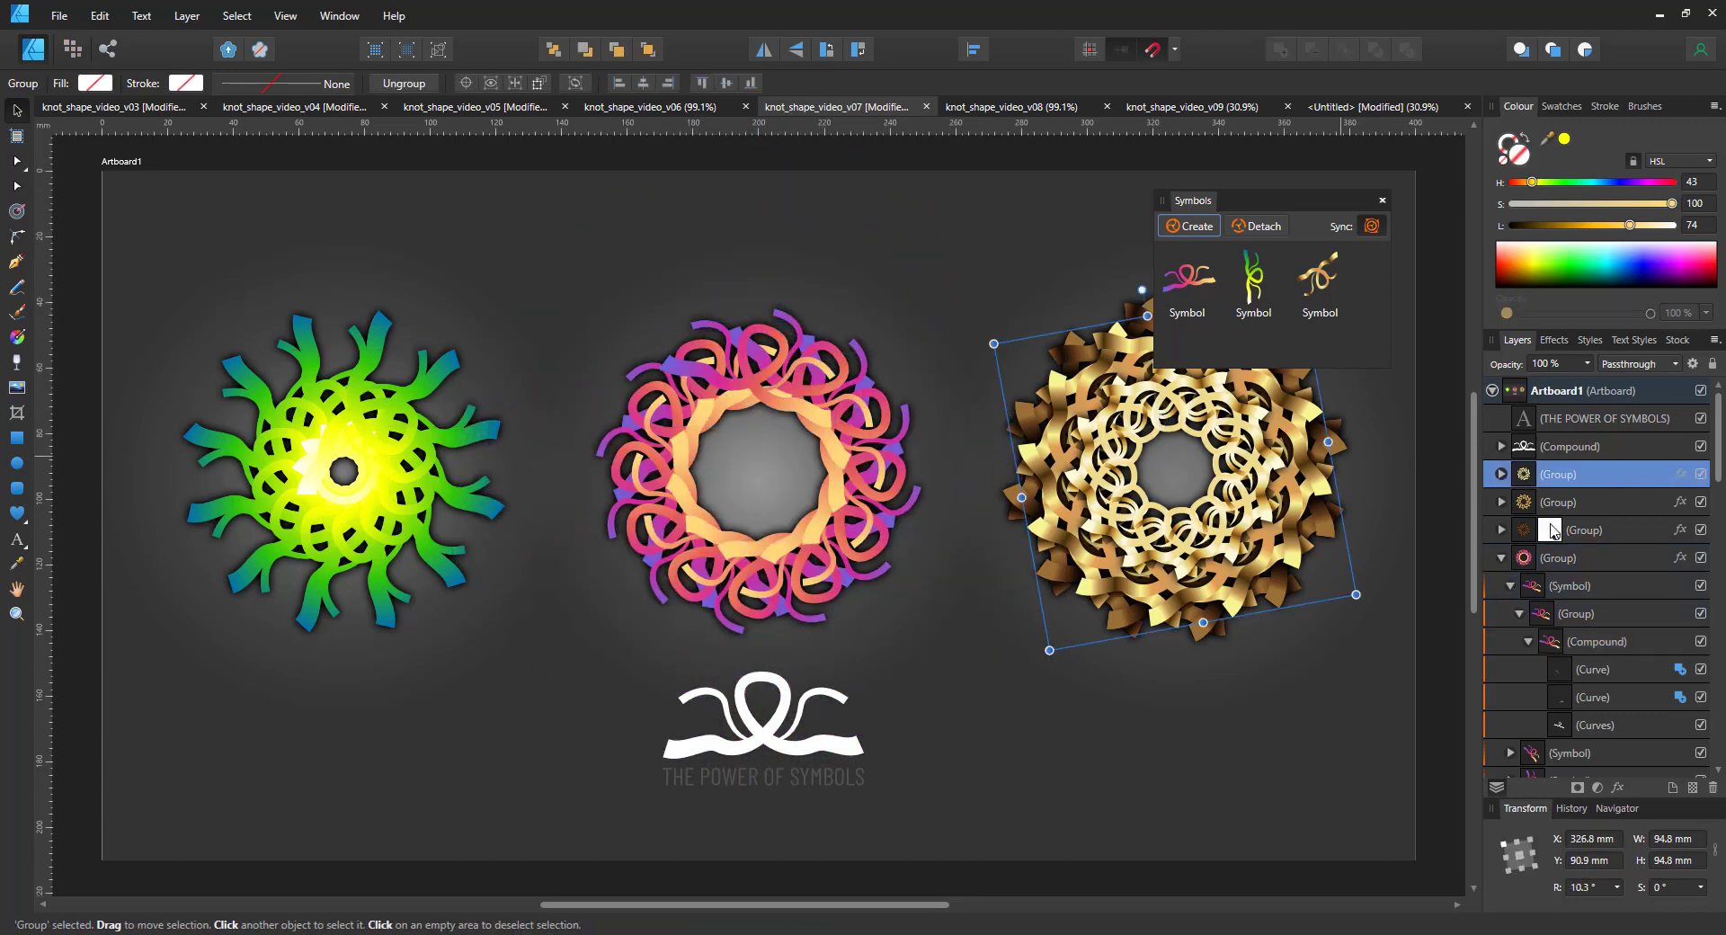
left_click(1702, 473)
left_click(1702, 502)
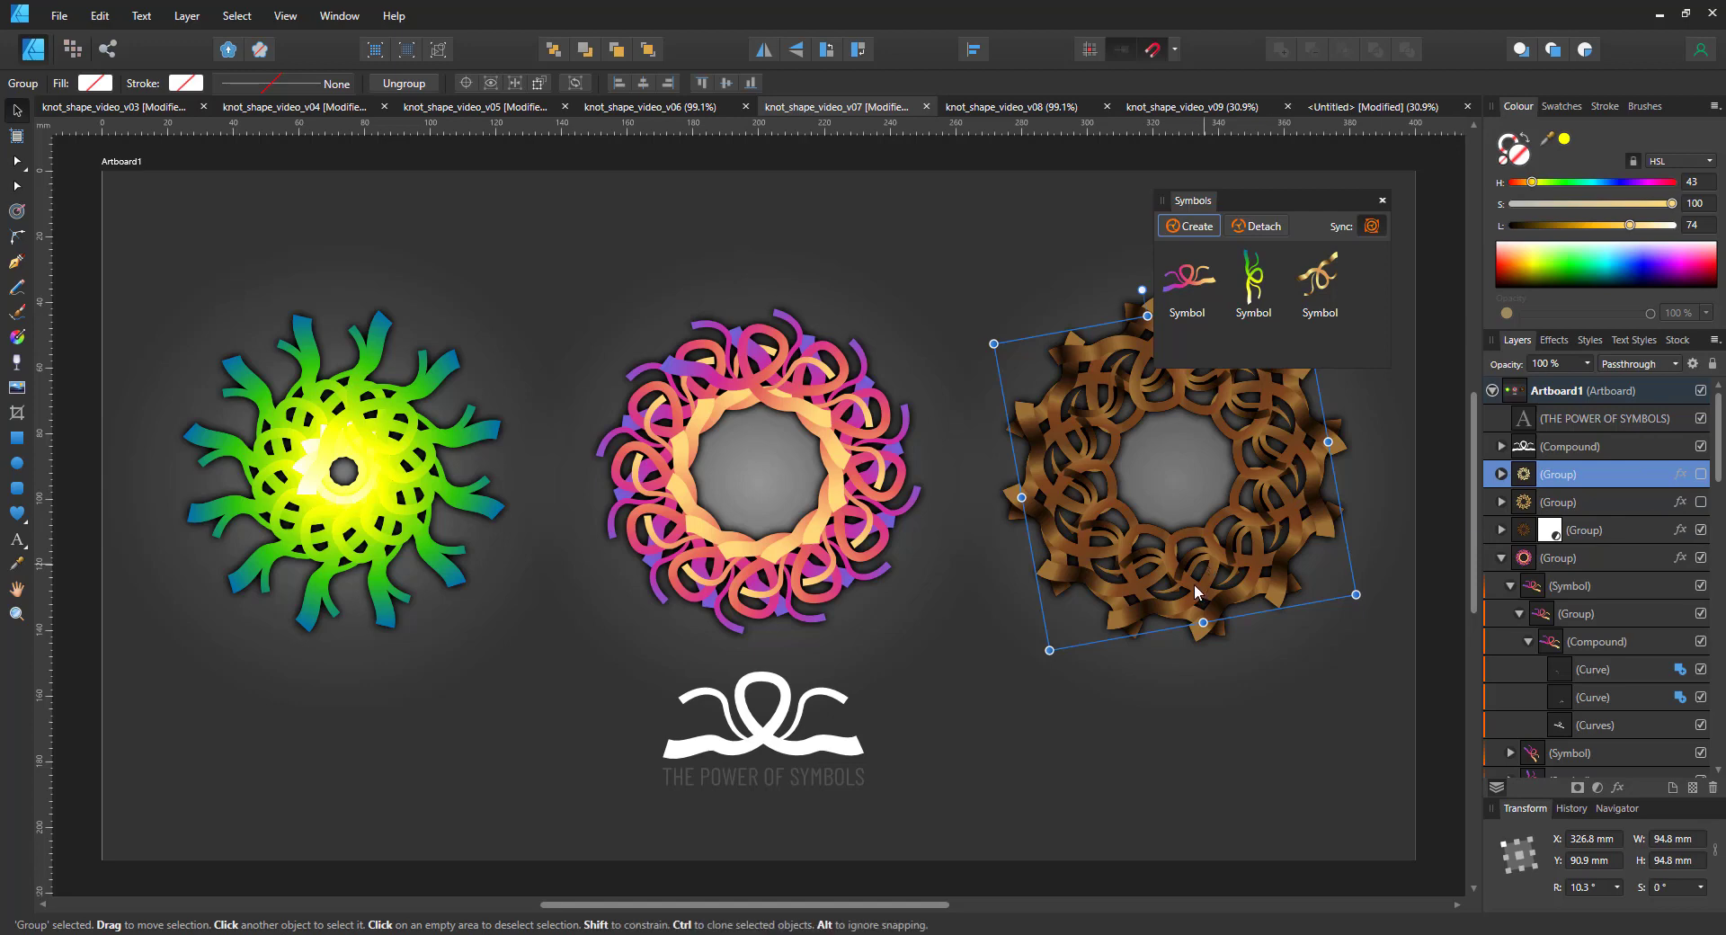
Expand the dark ring's group and move the ribbon group inside its first symbol.
left_click(1494, 530)
left_click(1500, 530)
left_click(1557, 589)
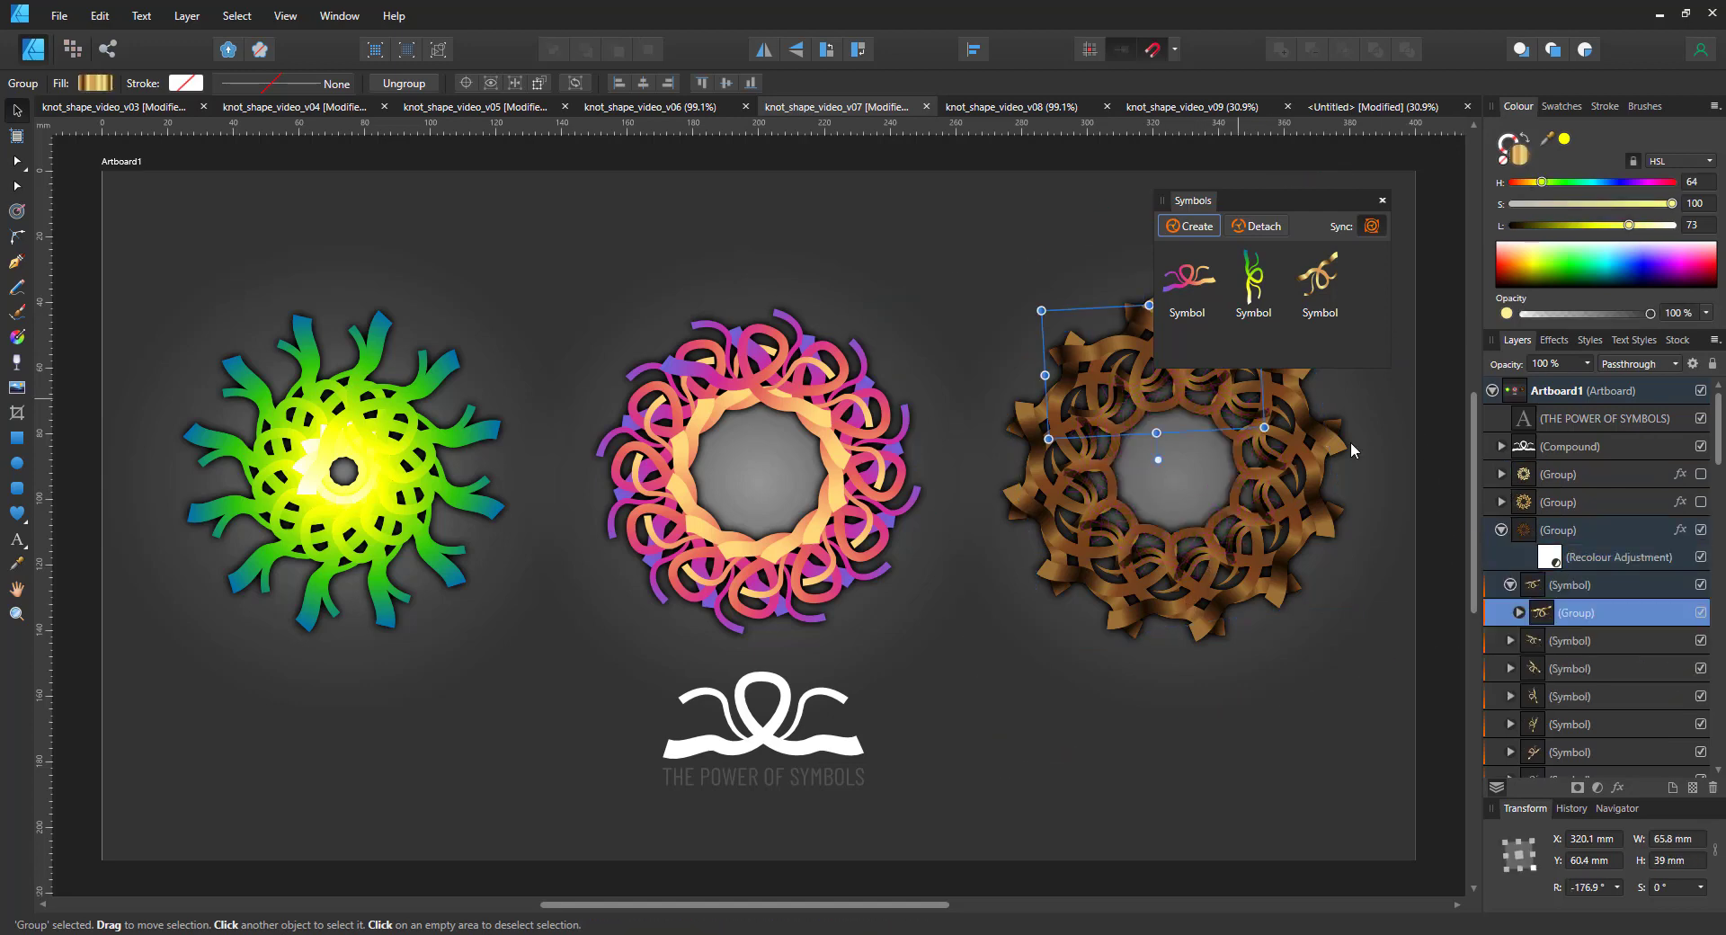
left_click_drag(1108, 355, 975, 369)
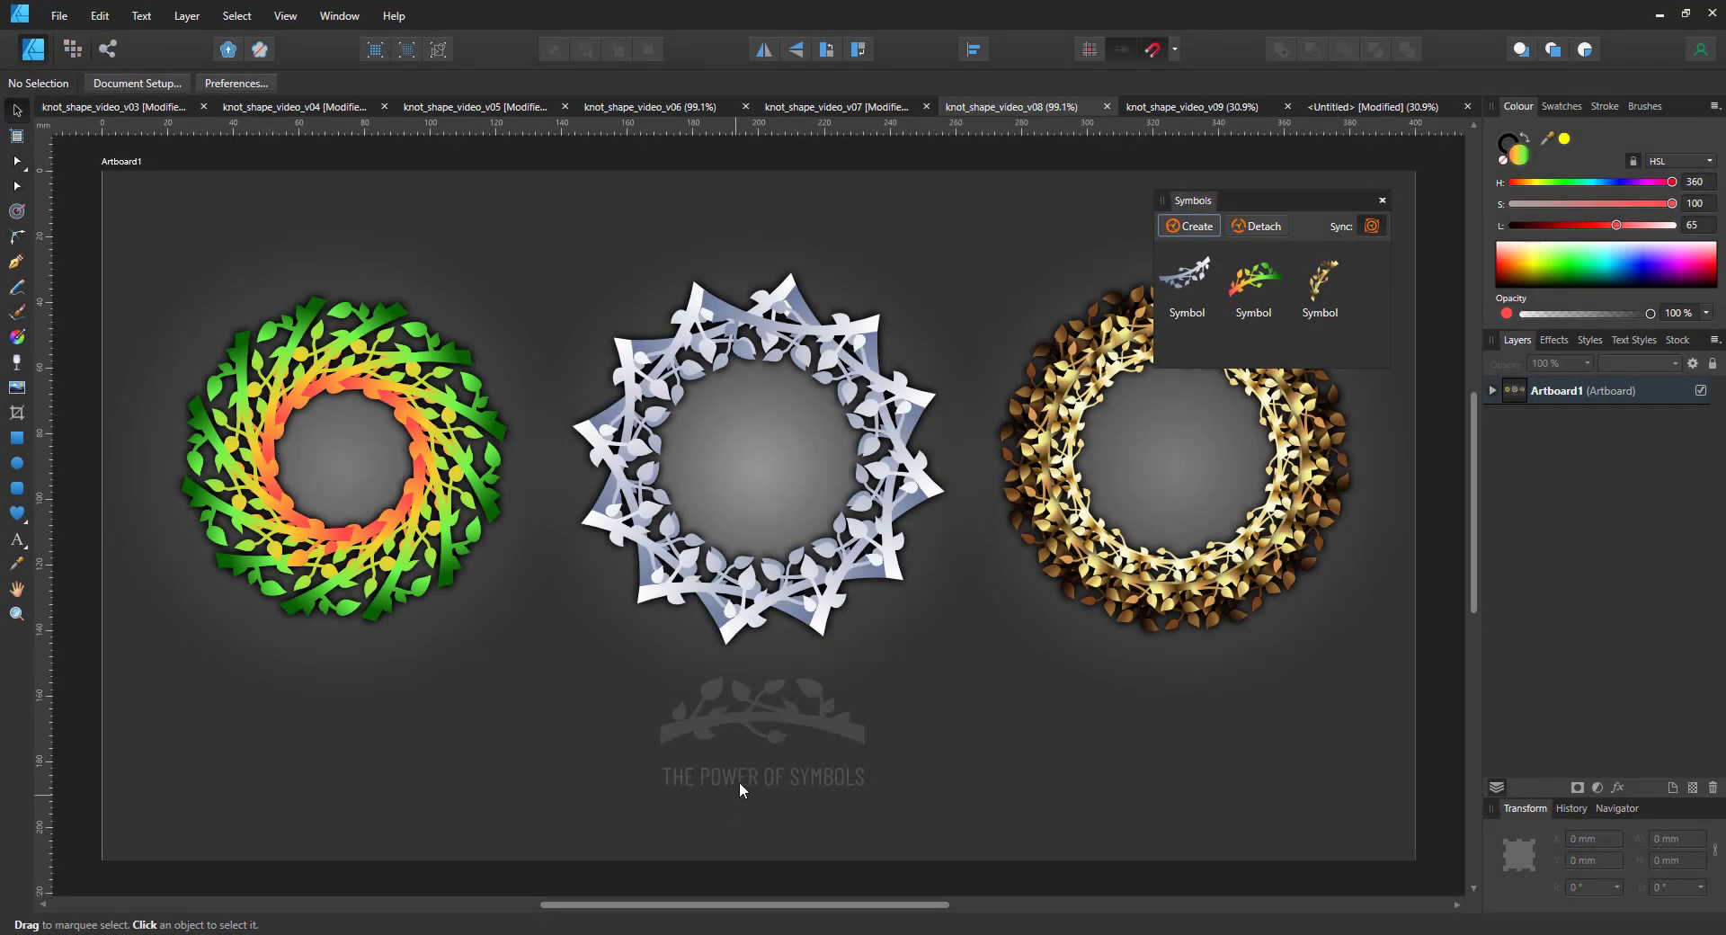
In knot_shape_video_v08, set the faded leafy branch below the middle wreath to 100% opacity and select the green wreath.
left_click(758, 730)
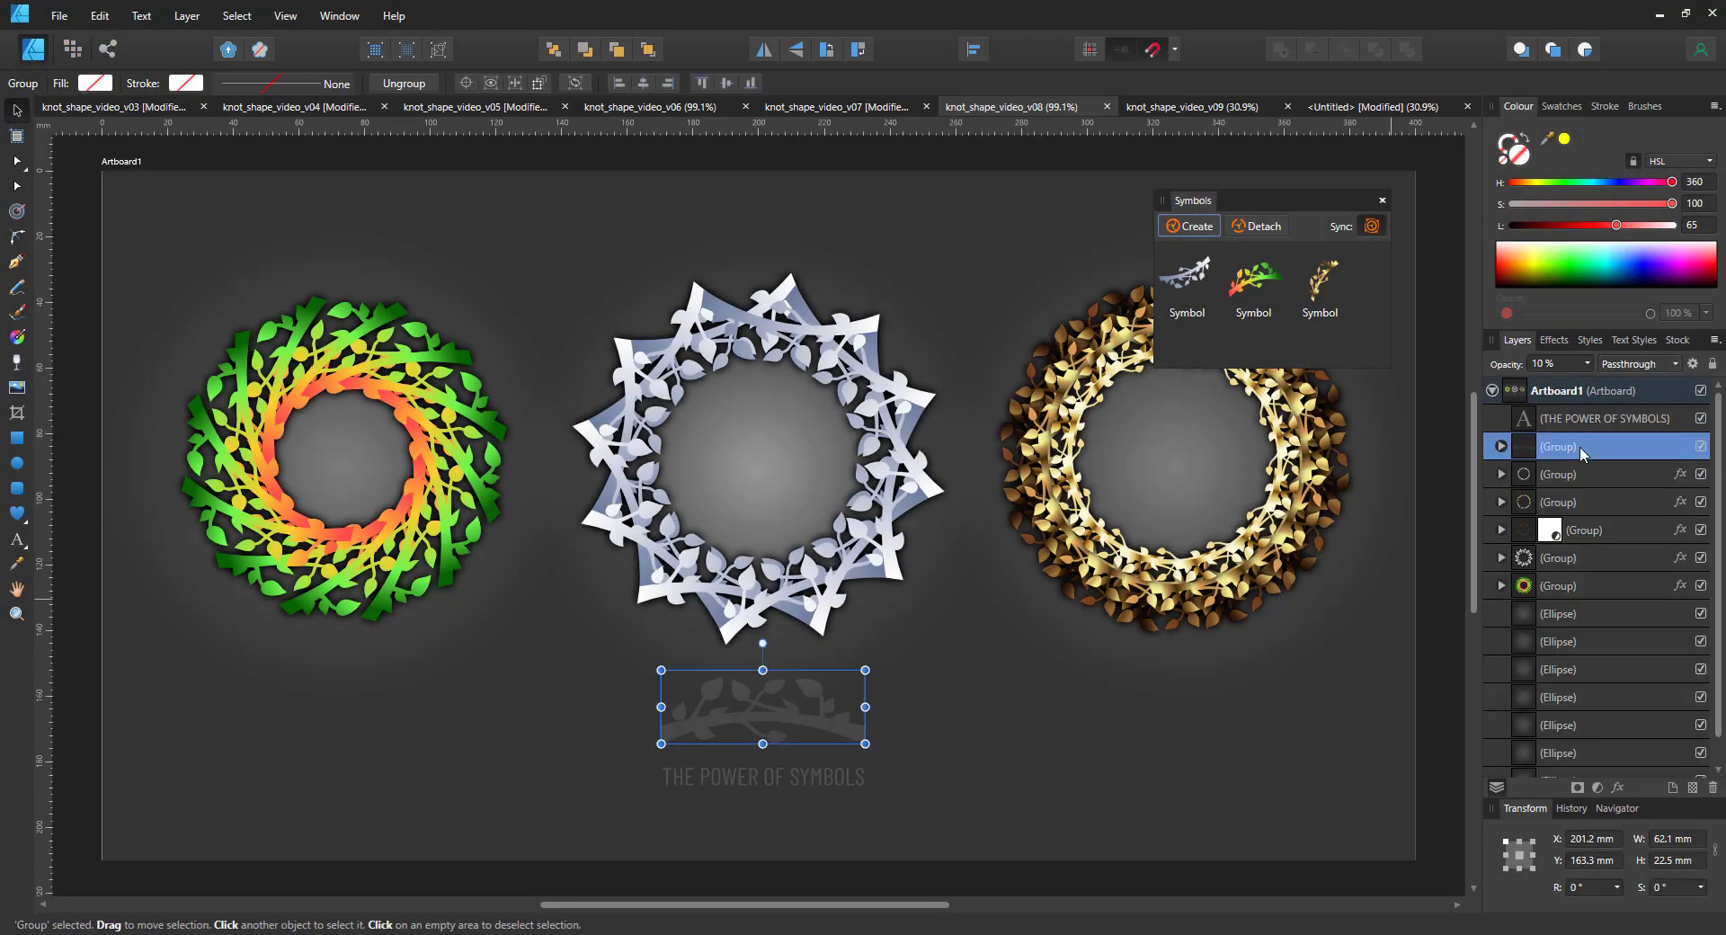
key("0")
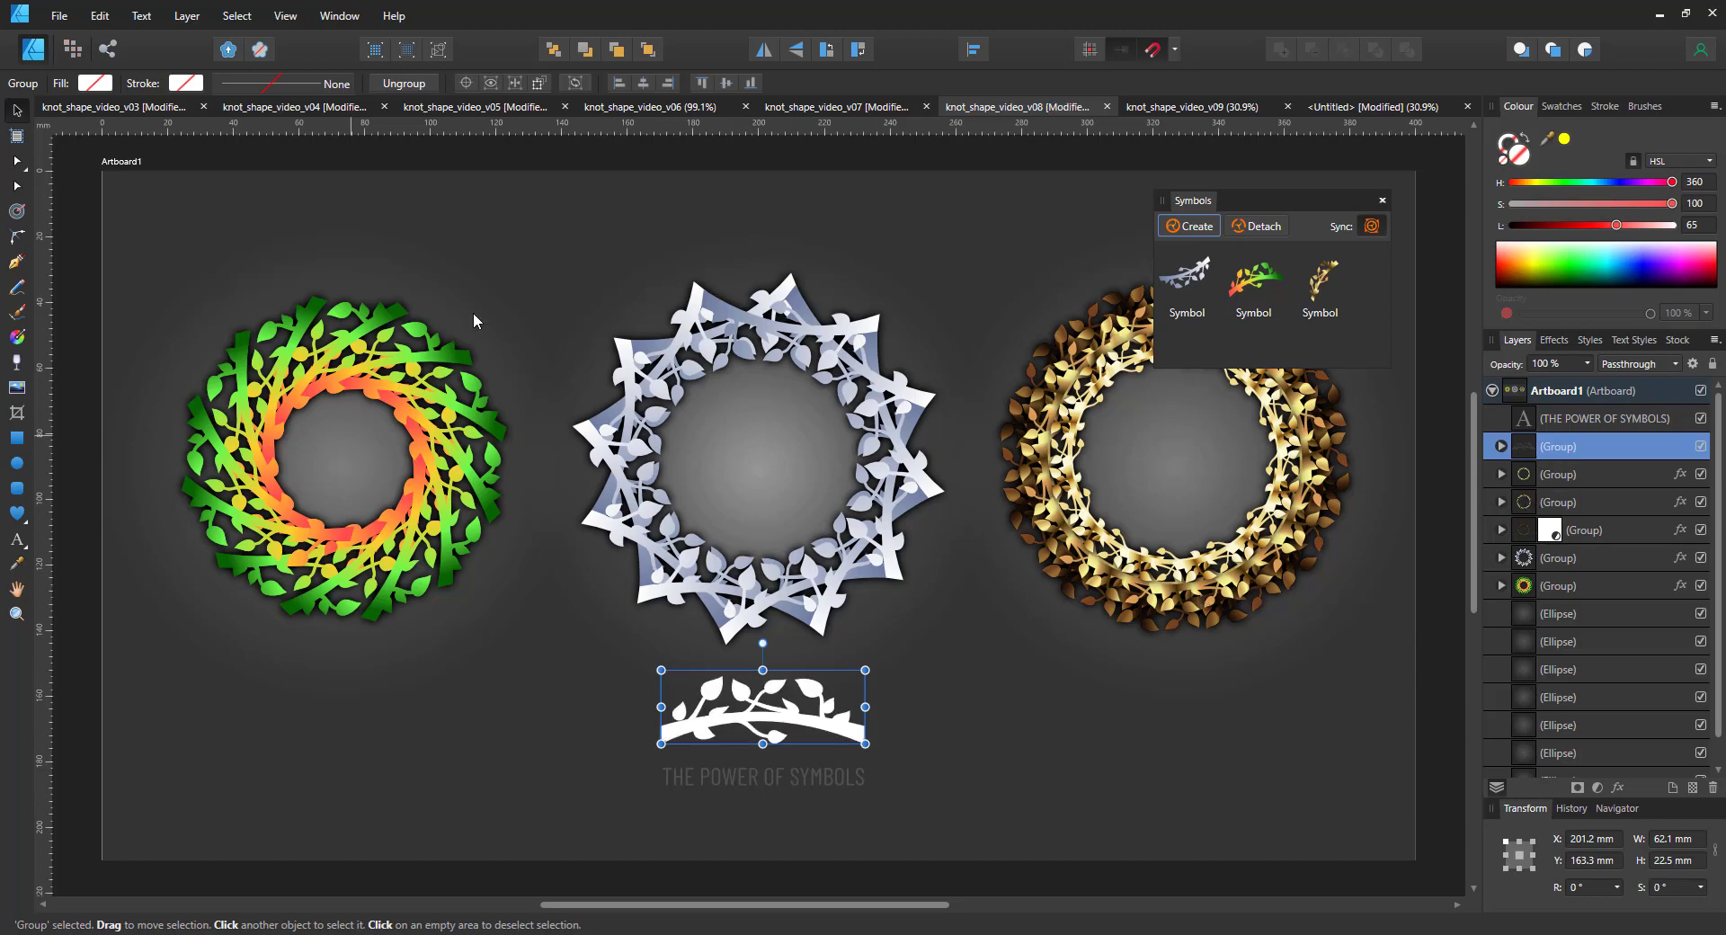
left_click(426, 356)
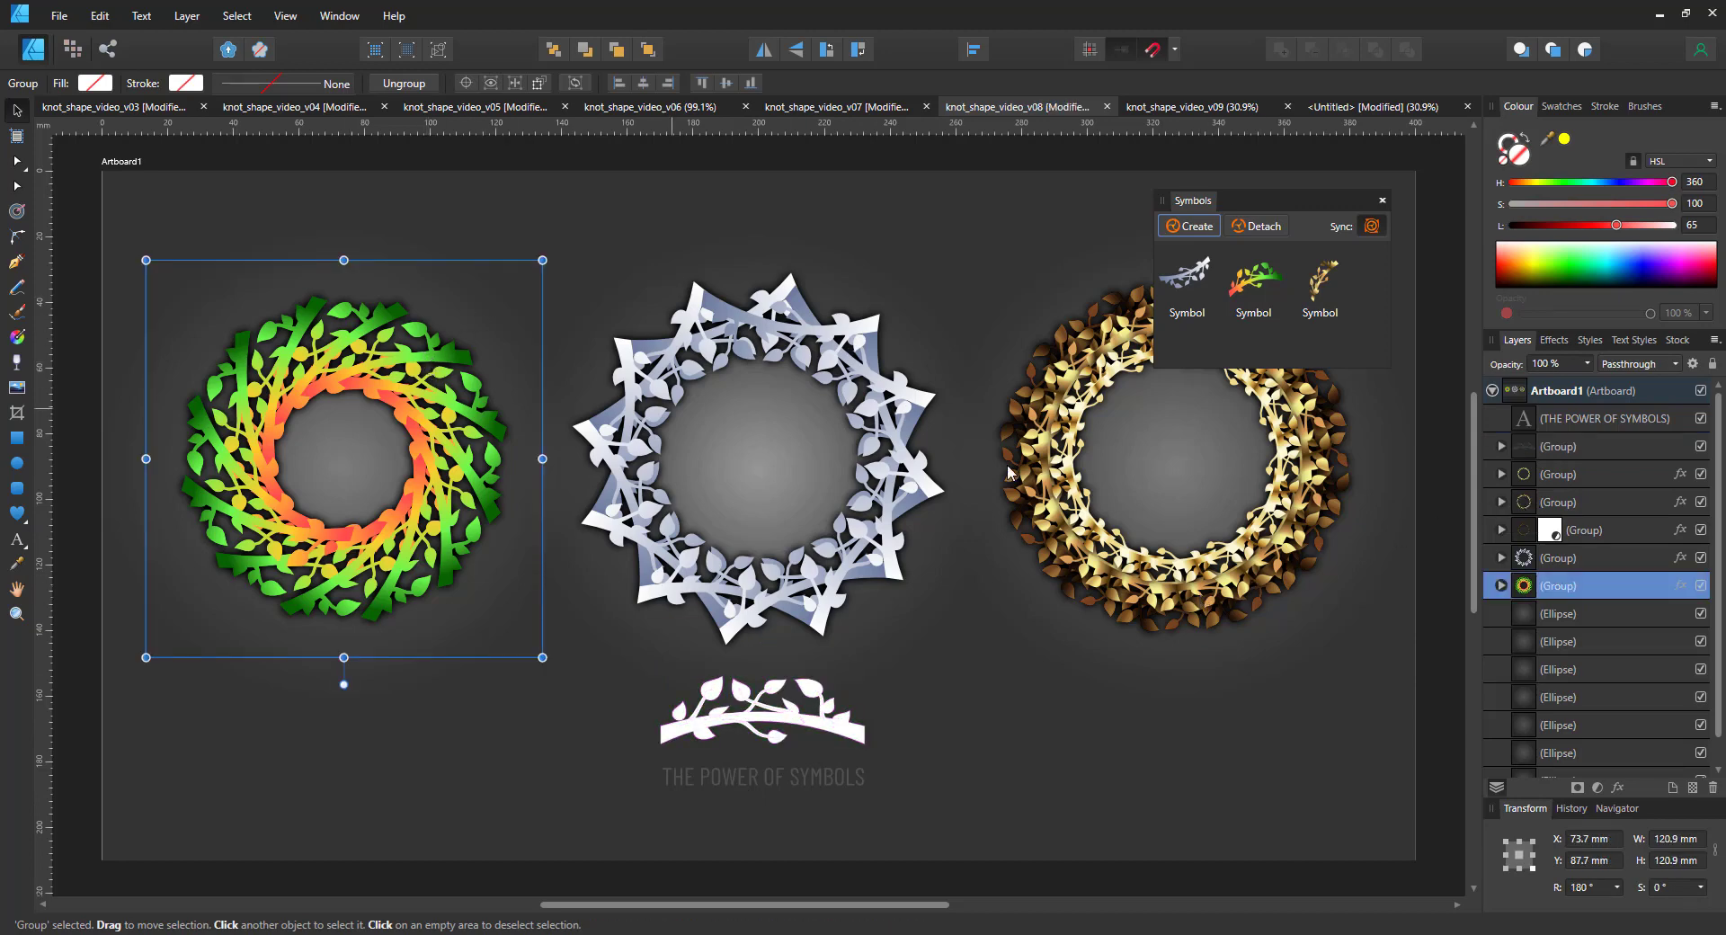
Try moving the branch group inside the green wreath's first symbol outward and down, and undo the move.
left_click(1501, 585)
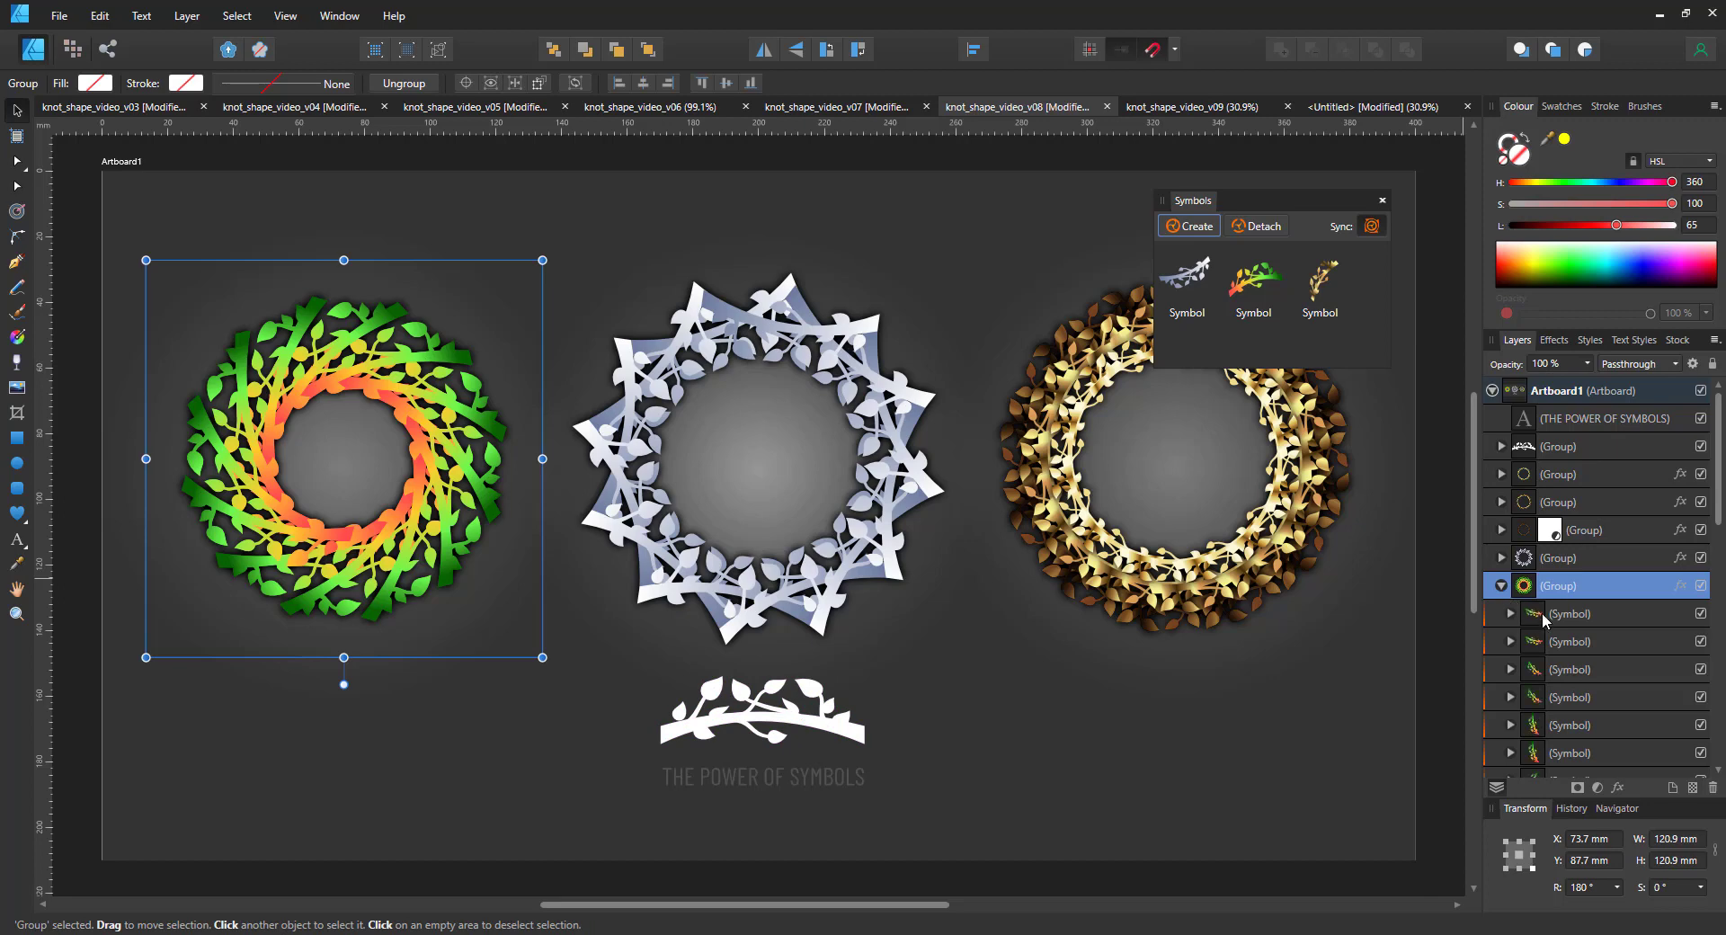
left_click(1511, 614)
left_click(1569, 642)
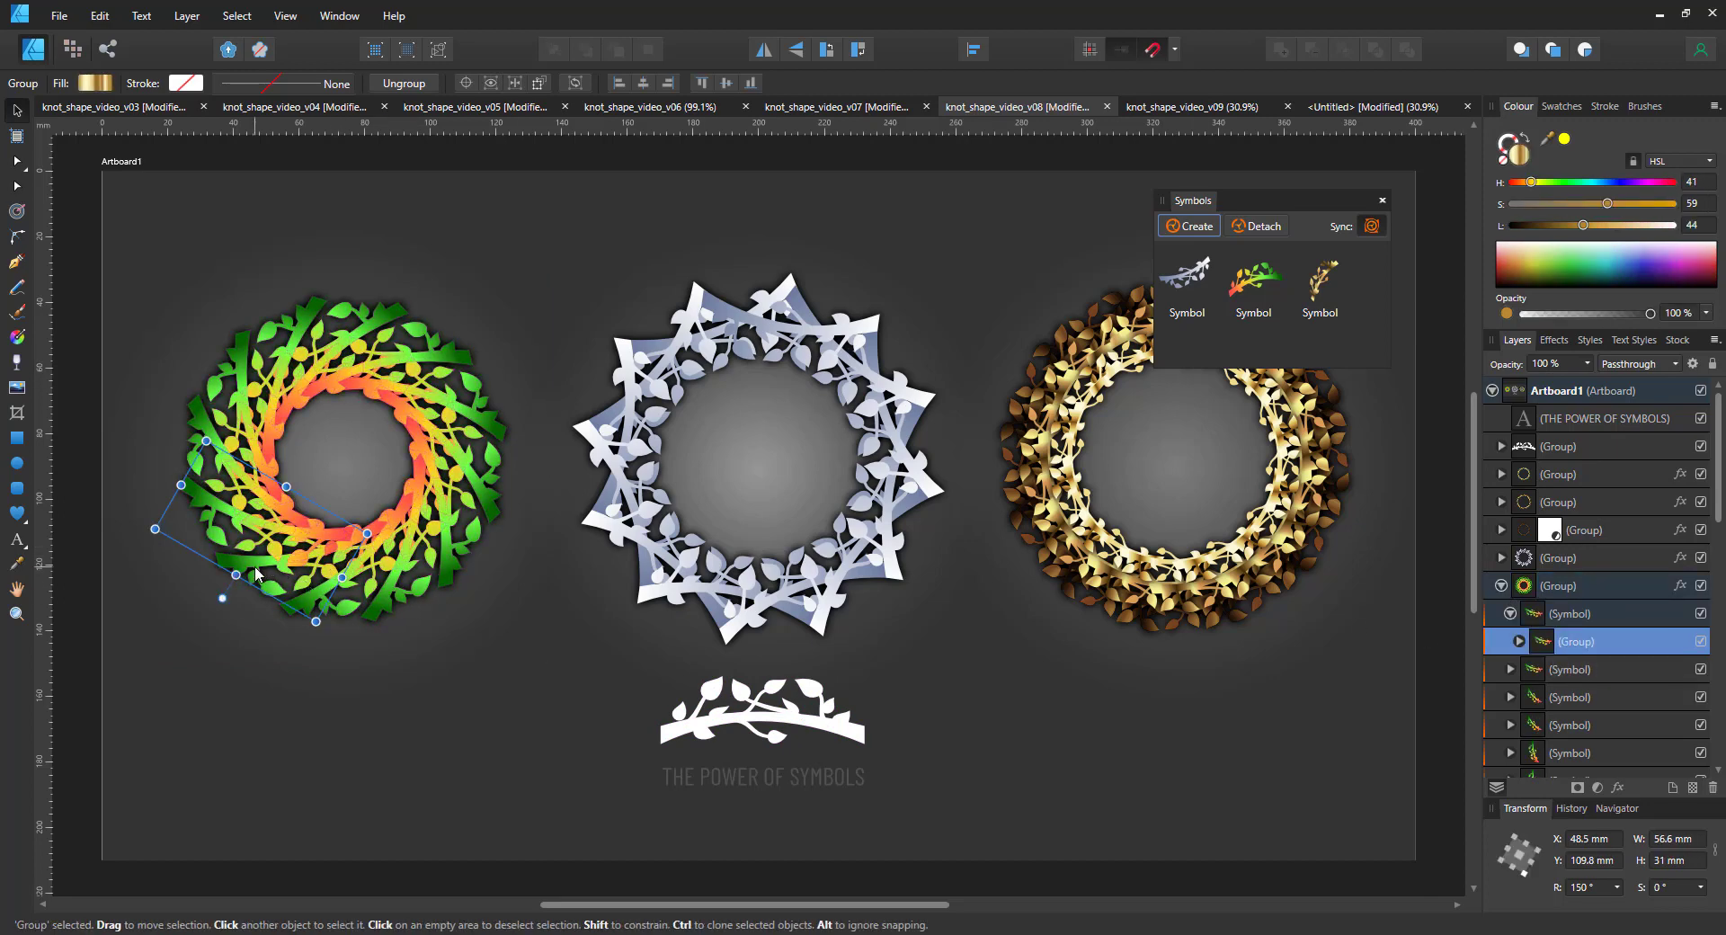
left_click_drag(257, 574, 197, 672)
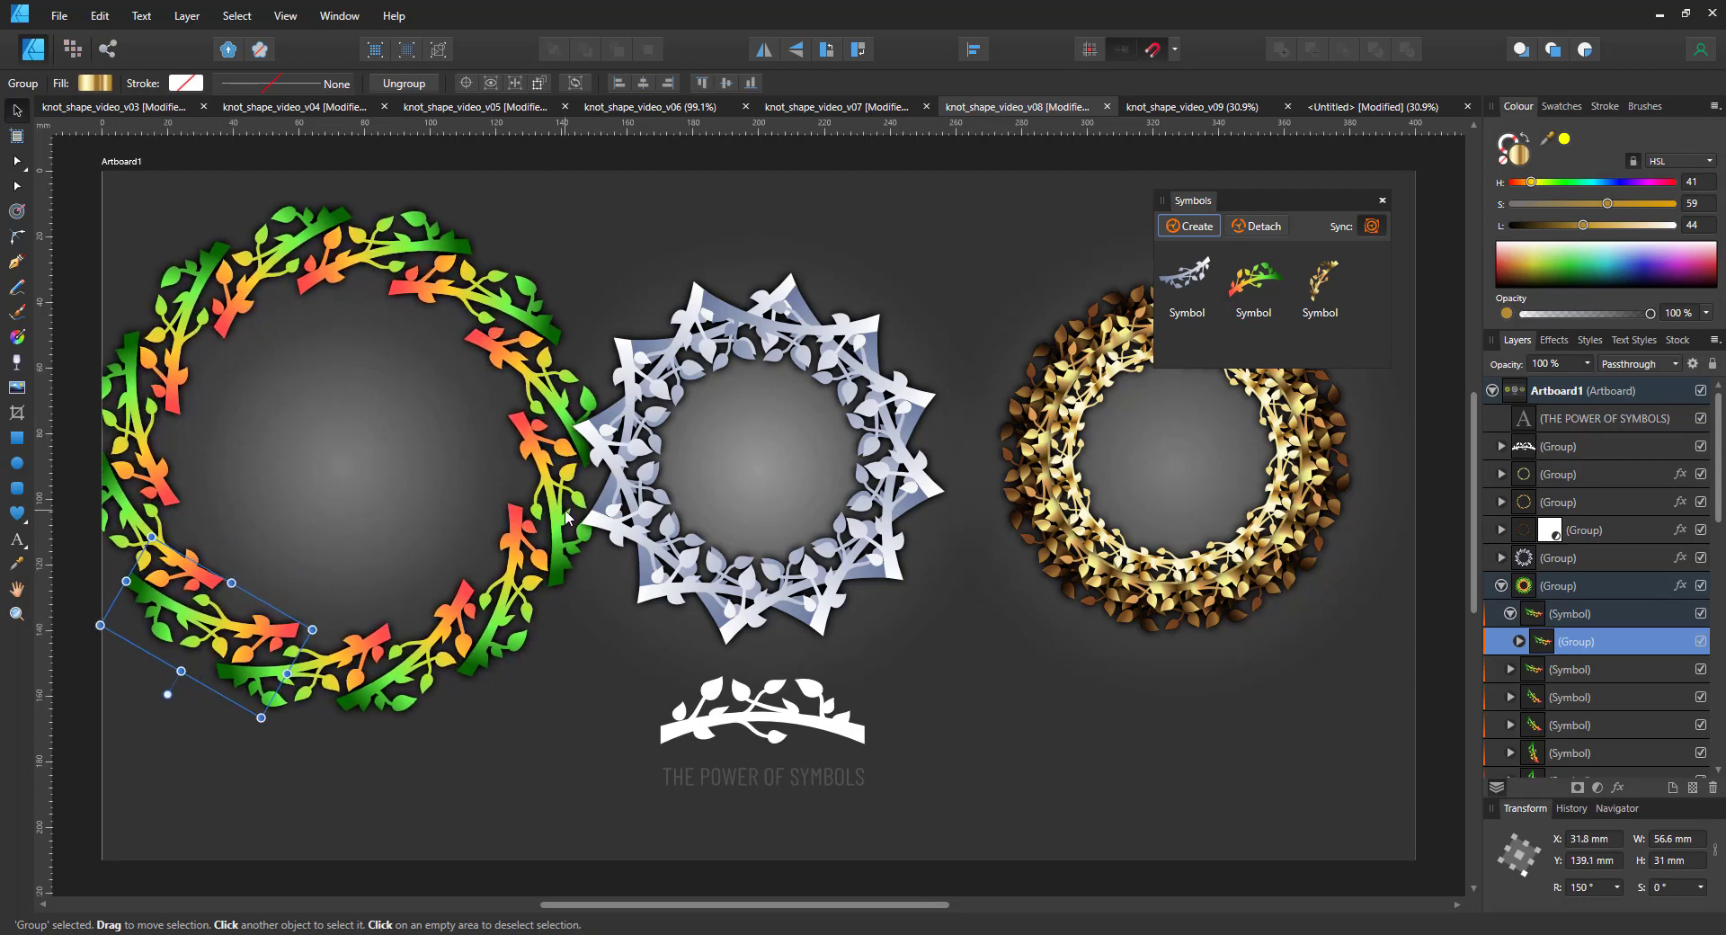
key("ctrl+z")
Try moving the branch compound inside the silver wreath's symbol outward, and undo the move.
left_click(812, 338)
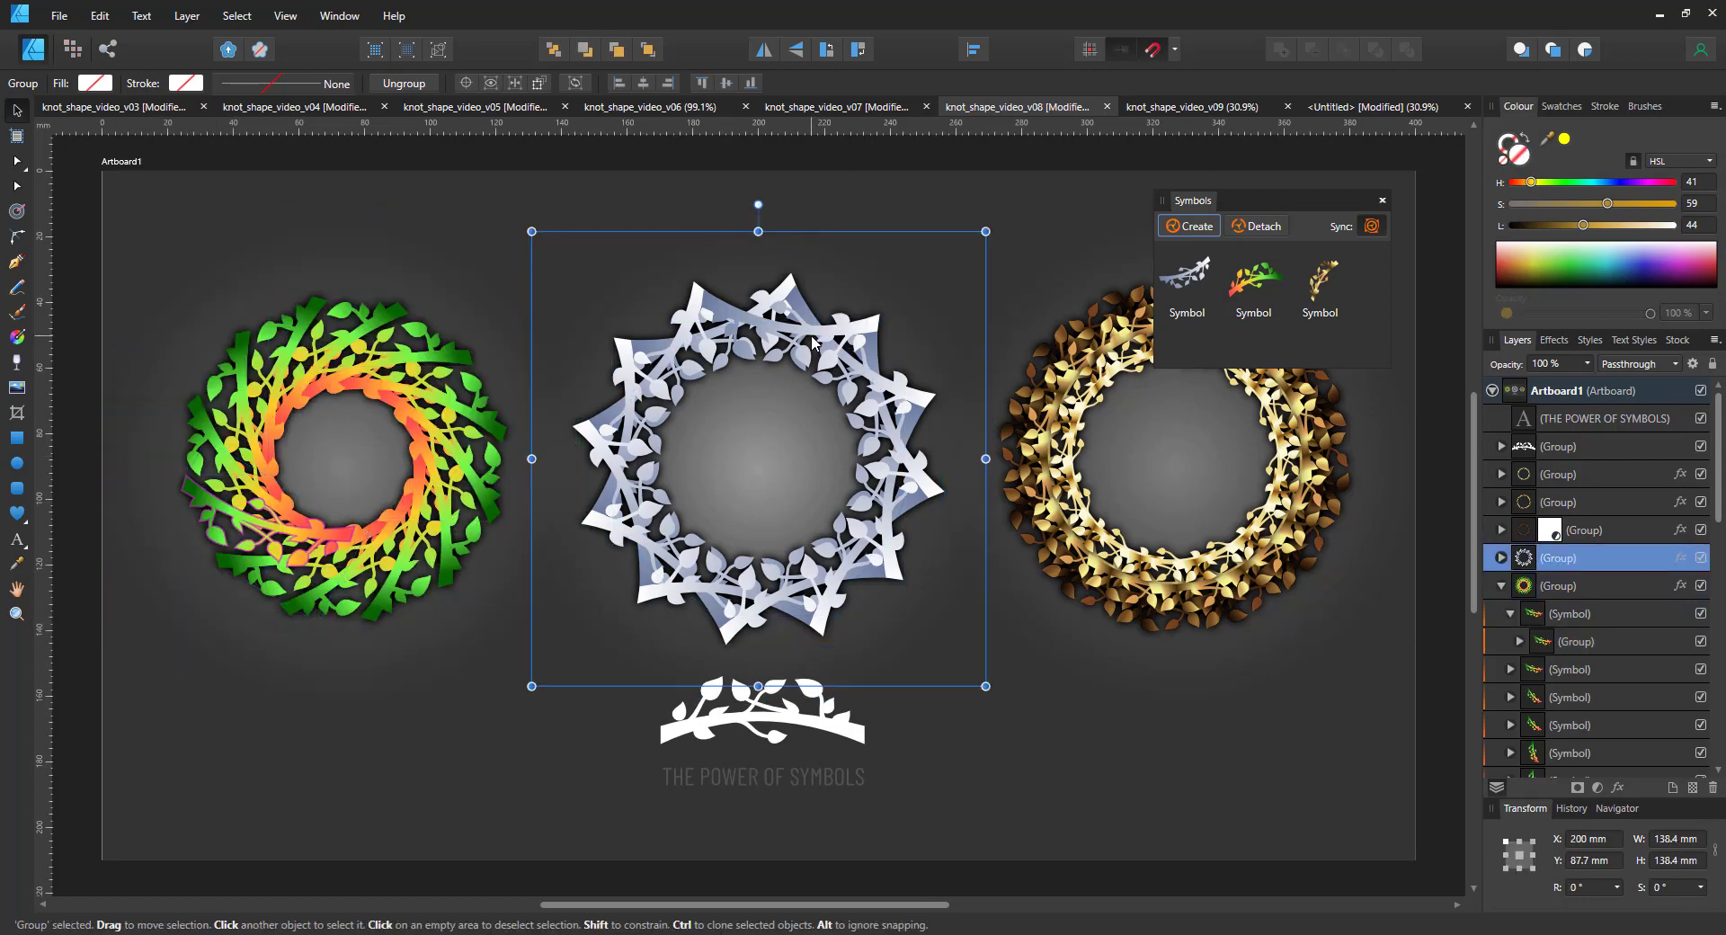
left_click(812, 337, "ctrl")
left_click_drag(858, 329, 1017, 256)
key("ctrl+z")
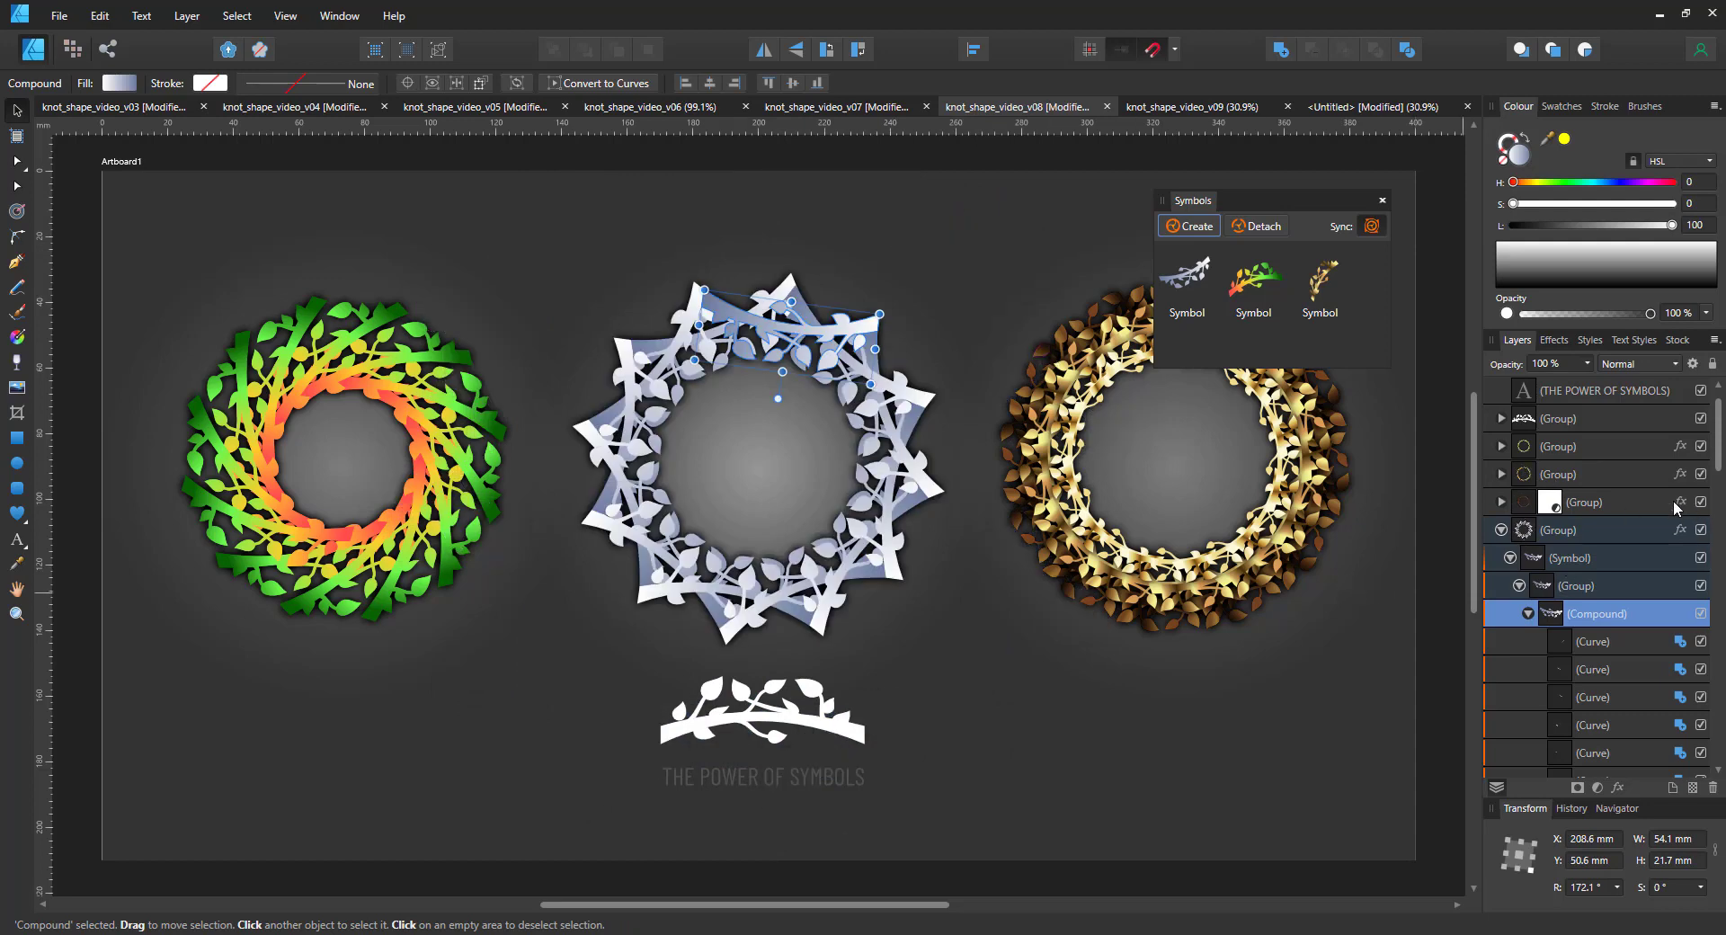
Hide the two upper gold groups of the golden wreath, leaving its dark outer ring, and close the Symbols panel.
left_click(1701, 447)
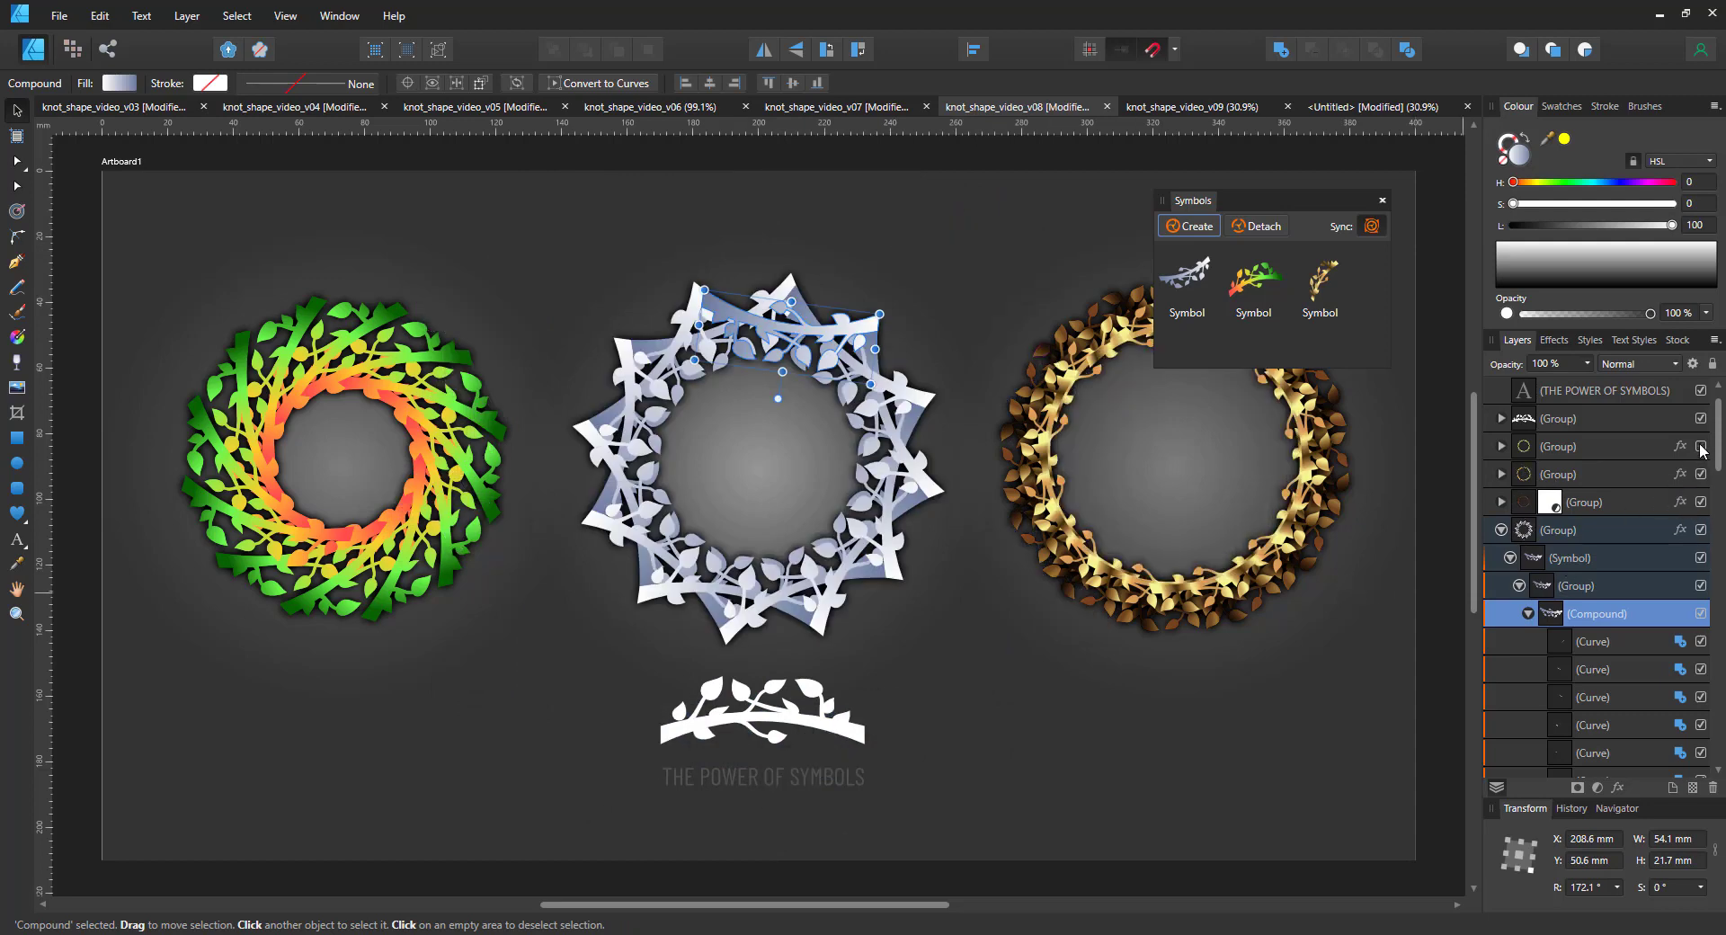
left_click(1702, 474)
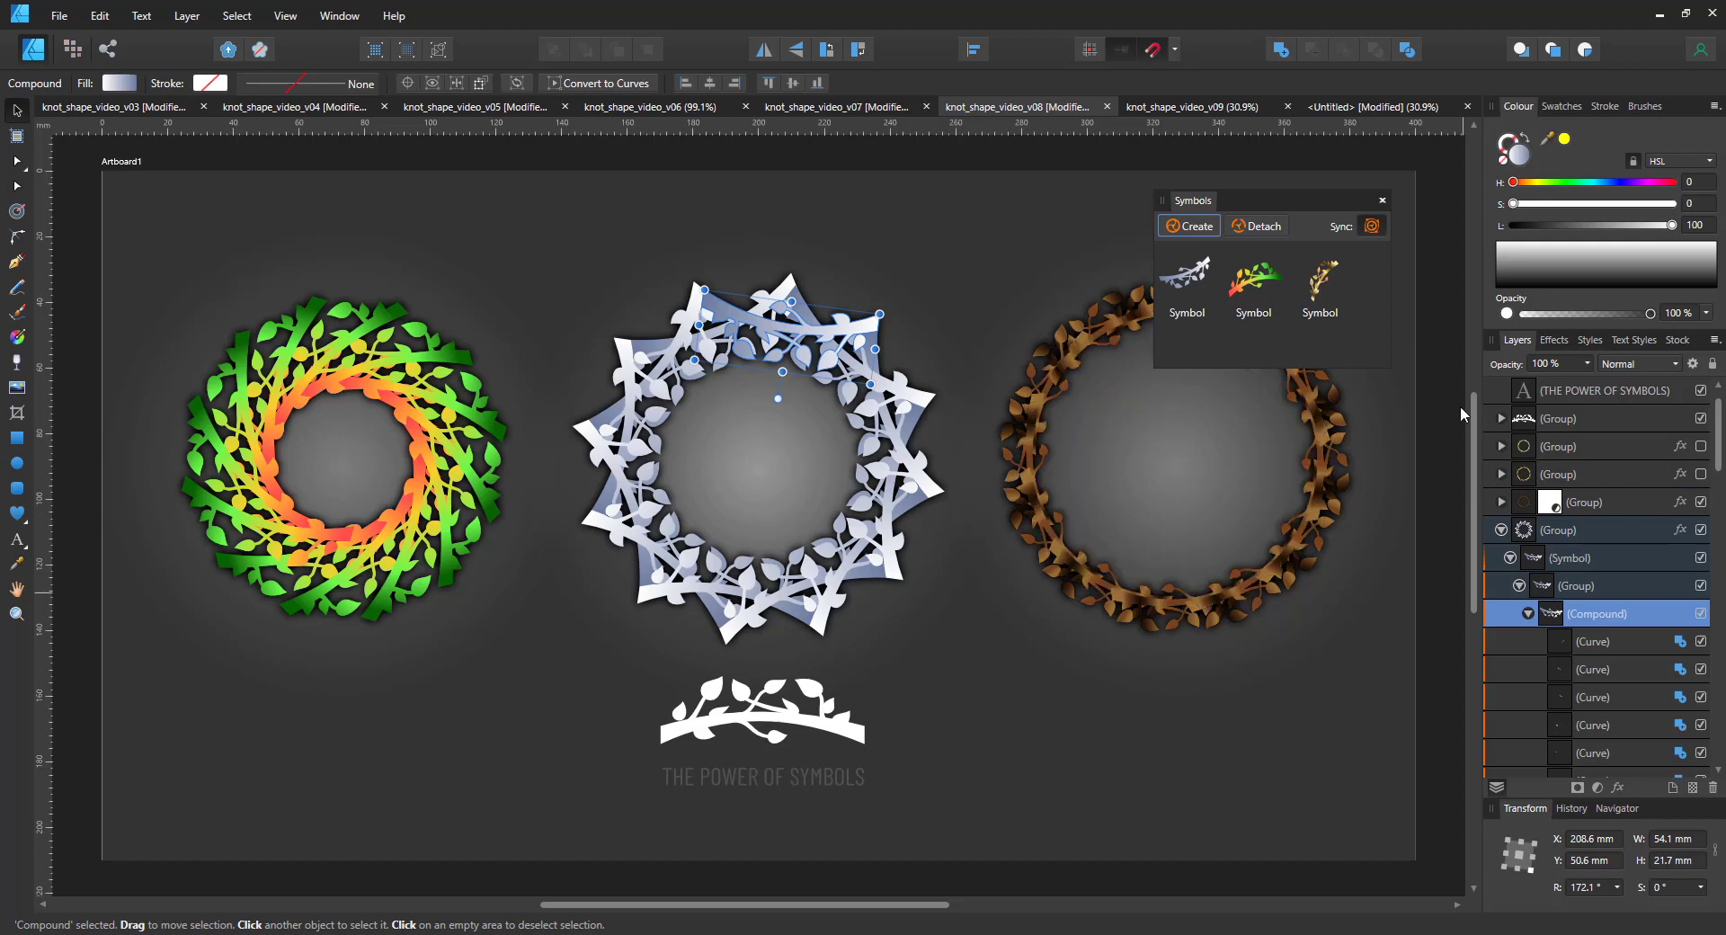
left_click(1383, 201)
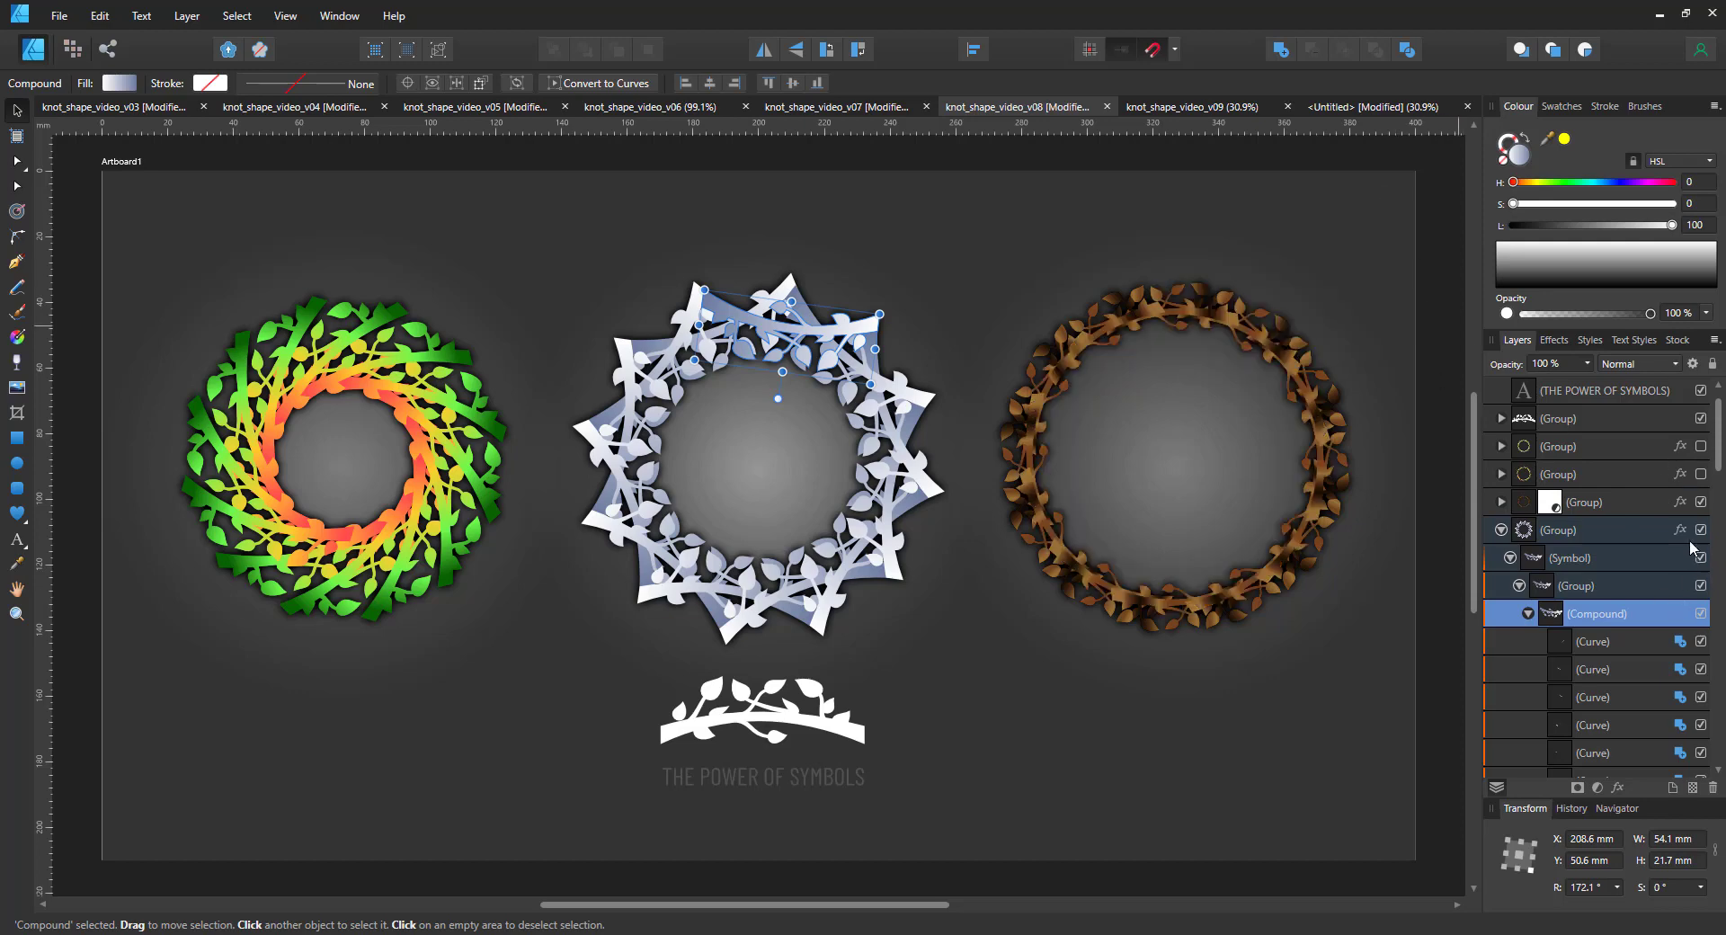
Expand the dark ring's group, try moving the branch group inside its first symbol outward, and undo the move.
left_click(1501, 503)
left_click(1529, 559)
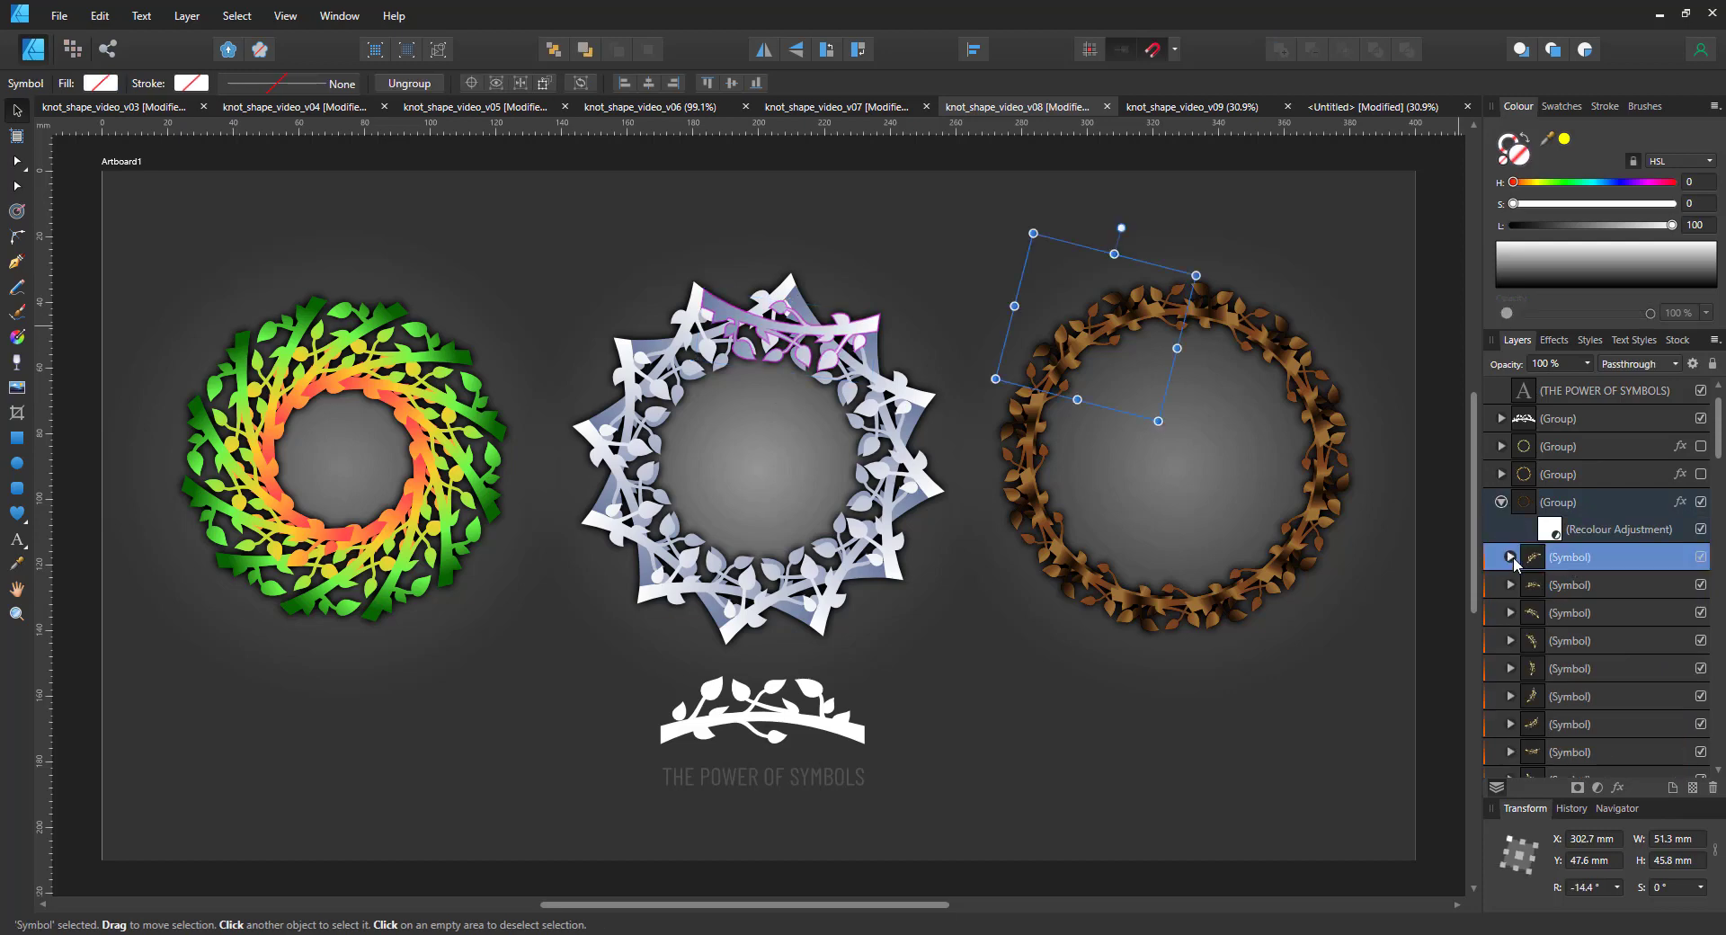
left_click(1511, 557)
left_click(1583, 587)
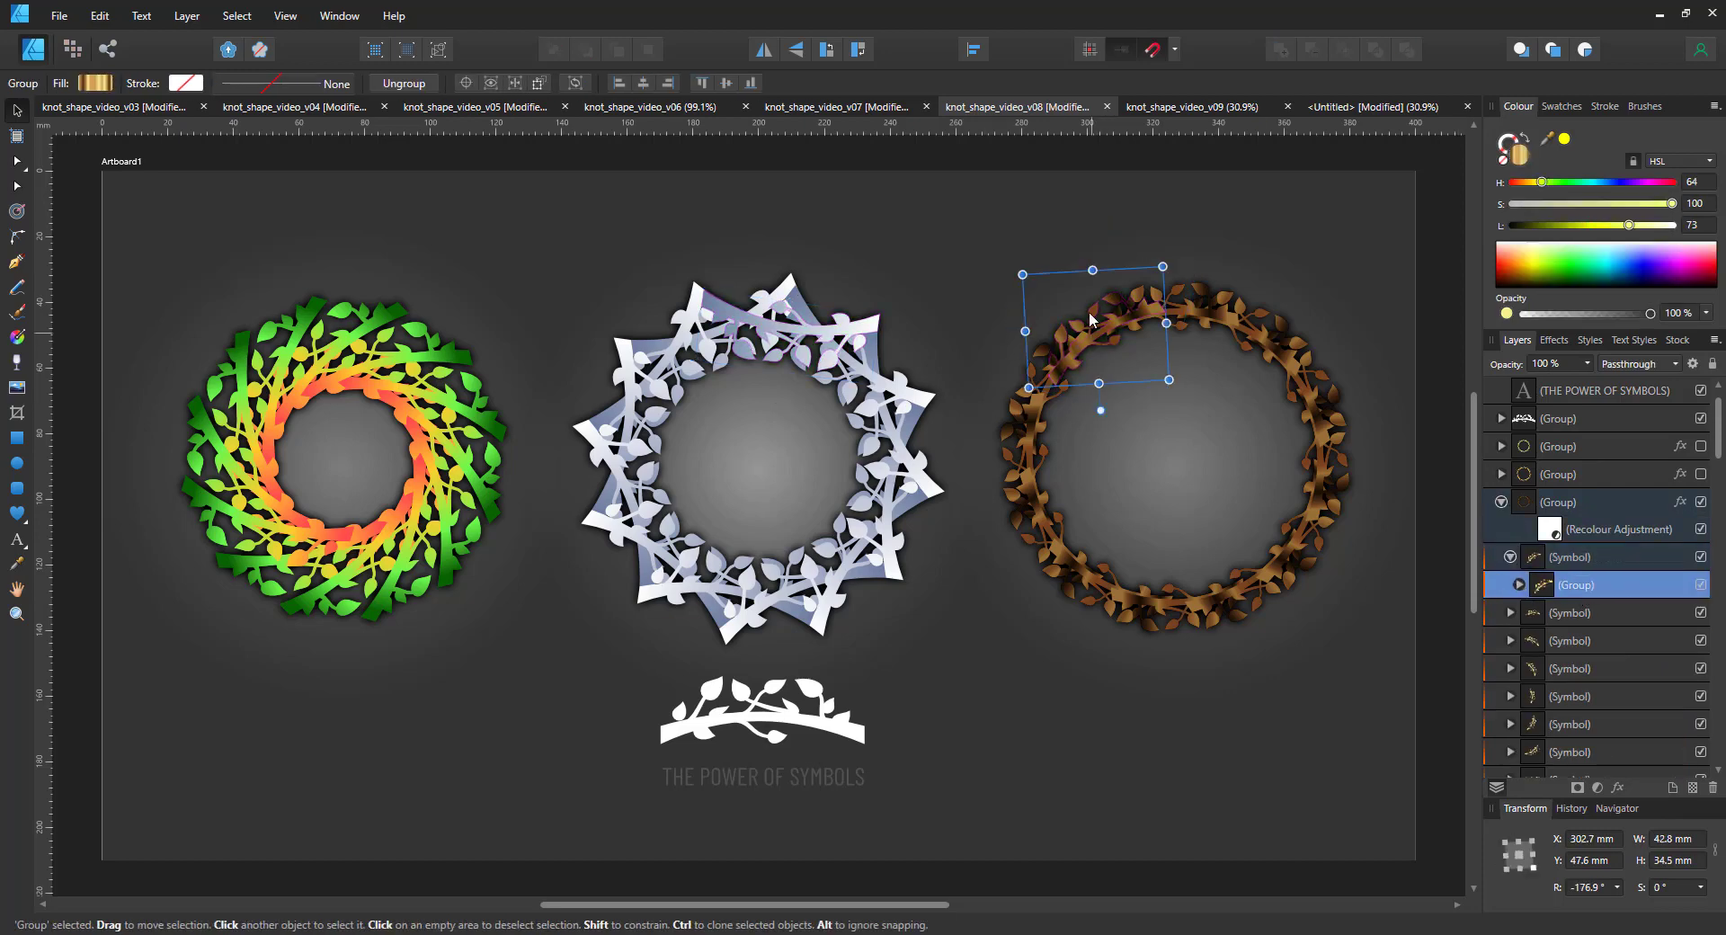
left_click_drag(1088, 311, 930, 289)
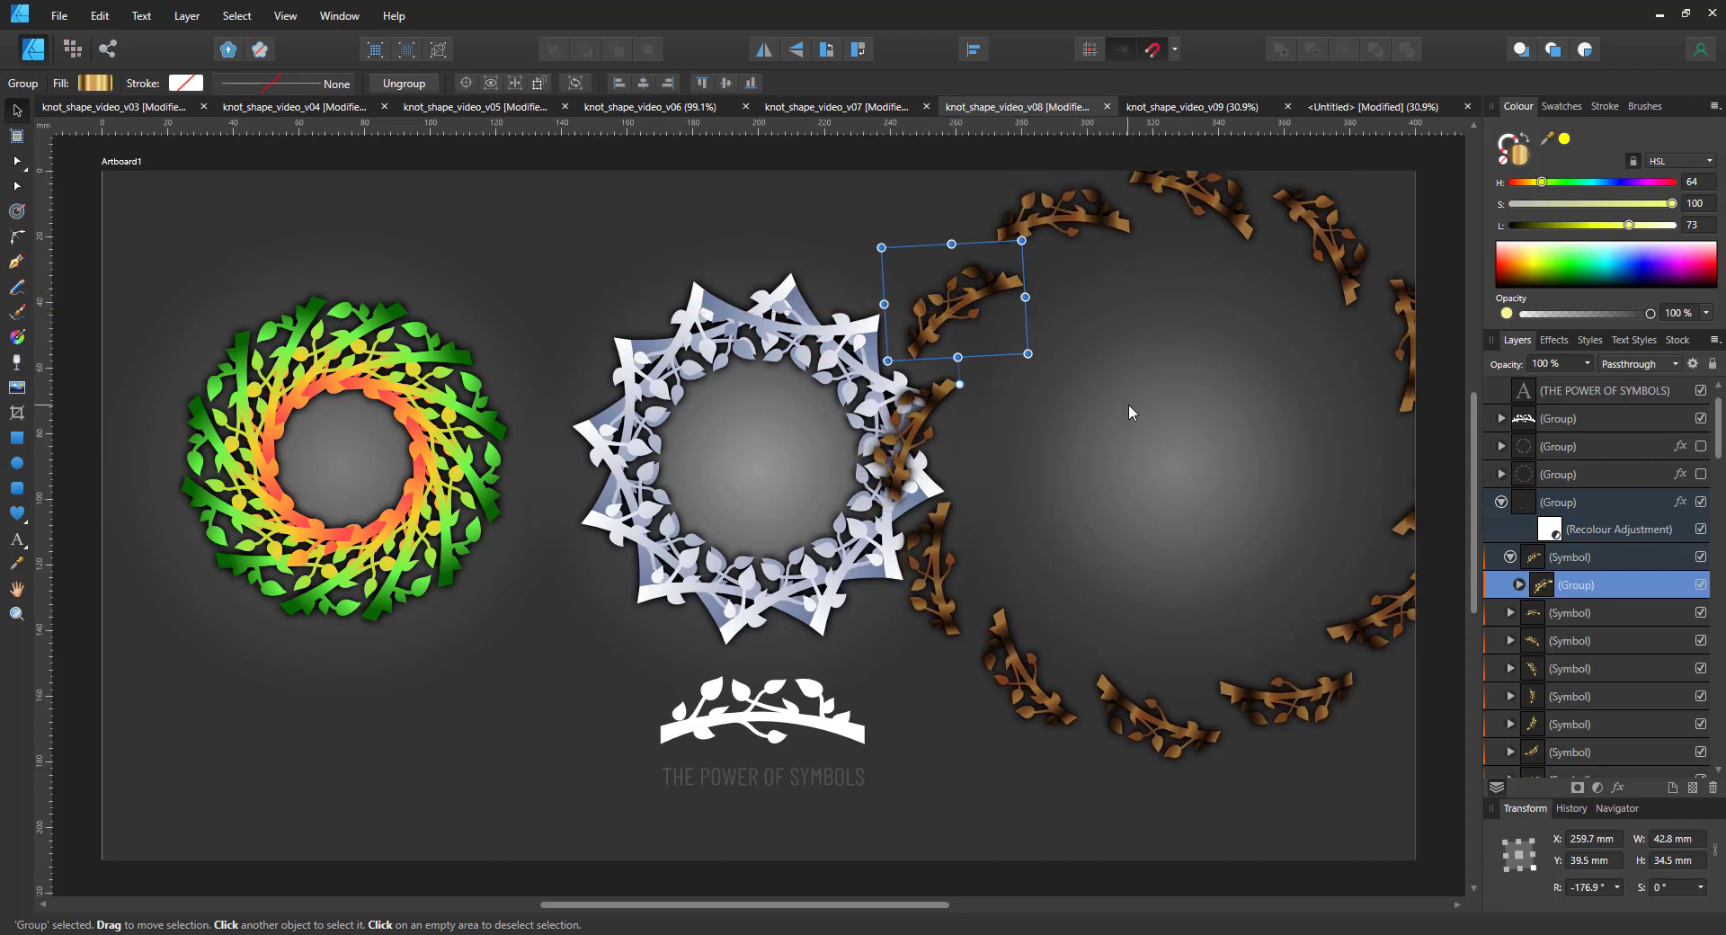
key("ctrl+z")
Show both hidden gold groups of the golden wreath again and clear the selection.
left_click(1699, 475)
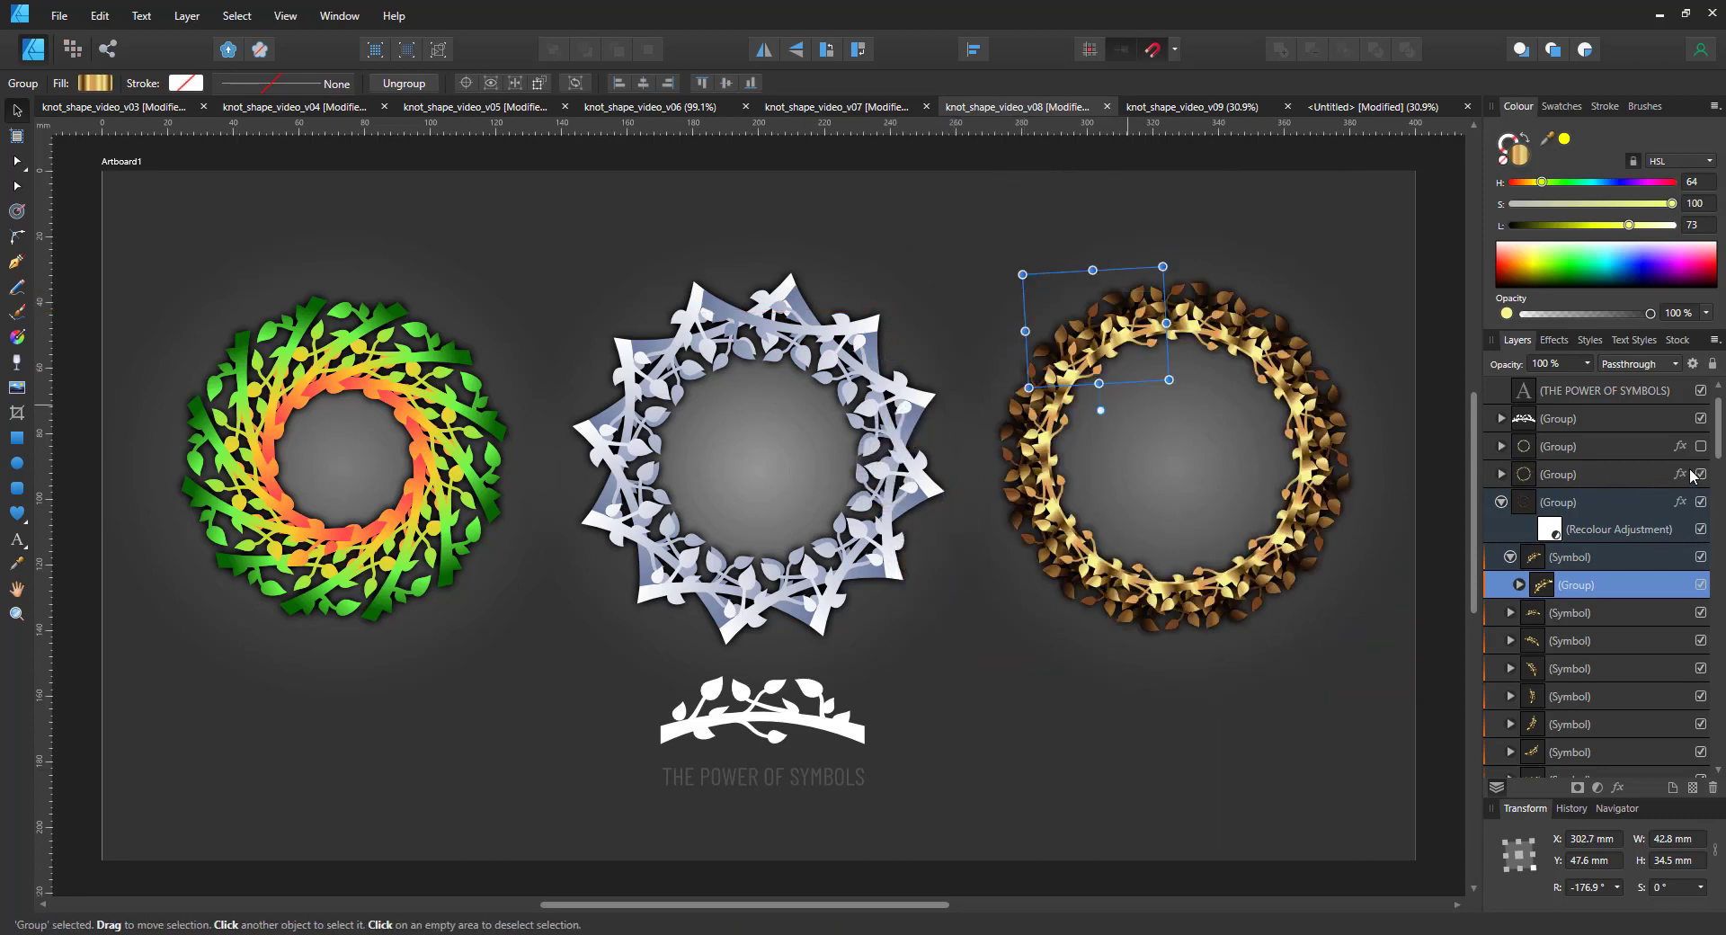
left_click(1701, 447)
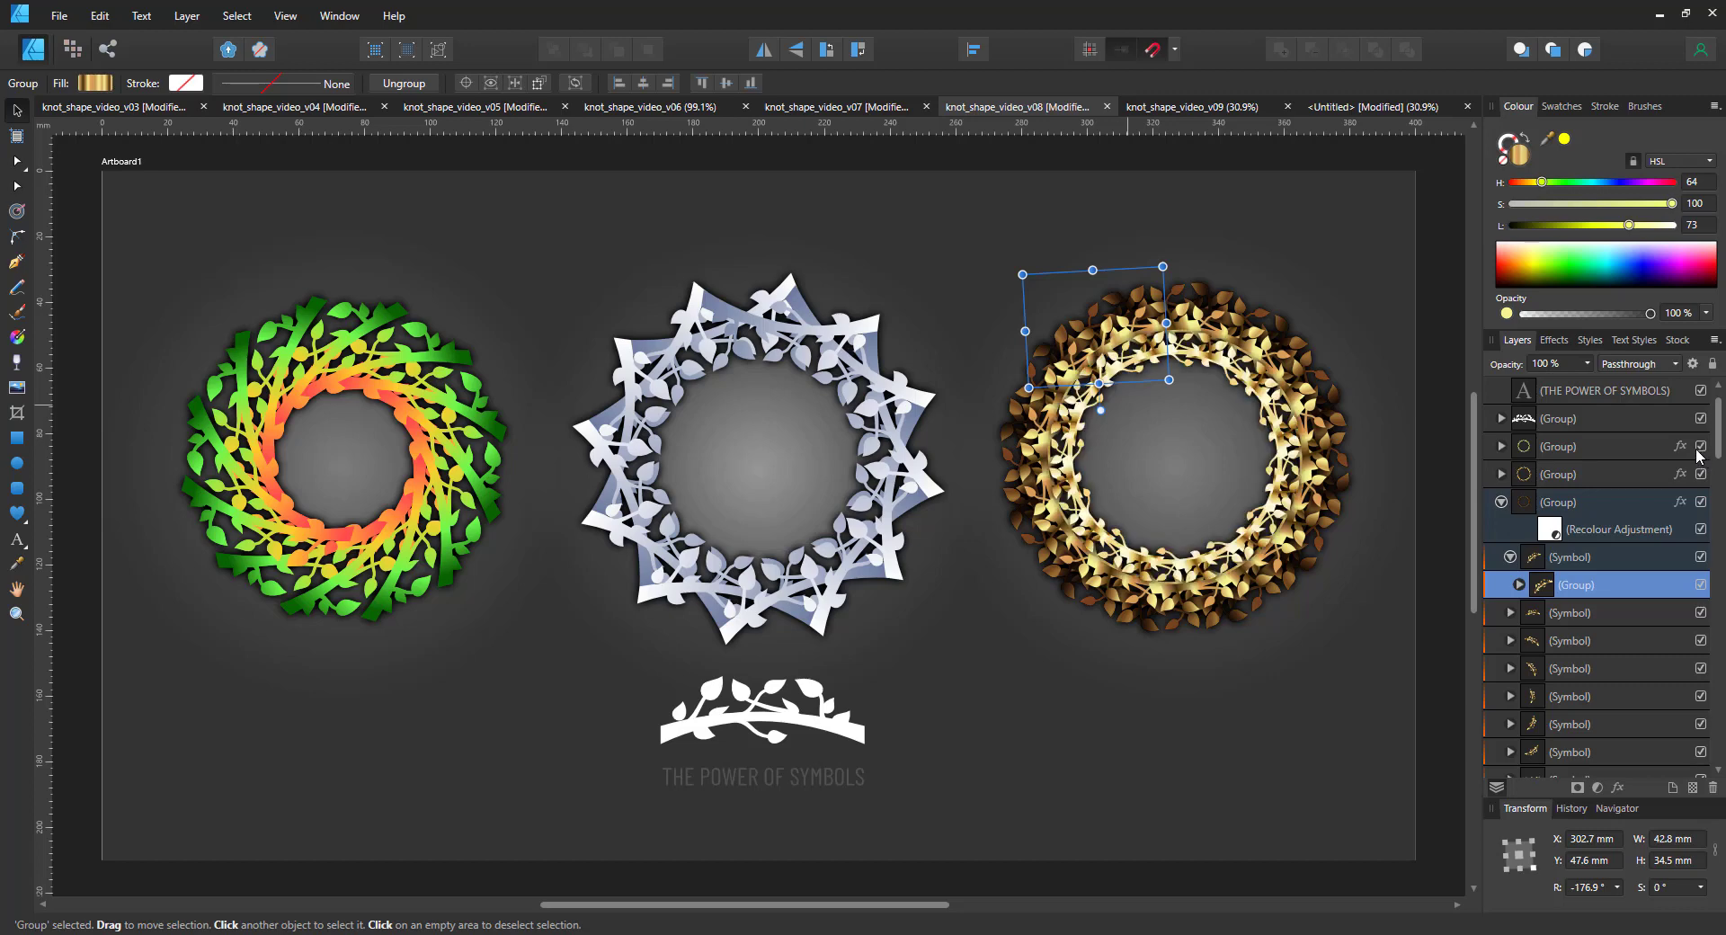
left_click(1436, 633)
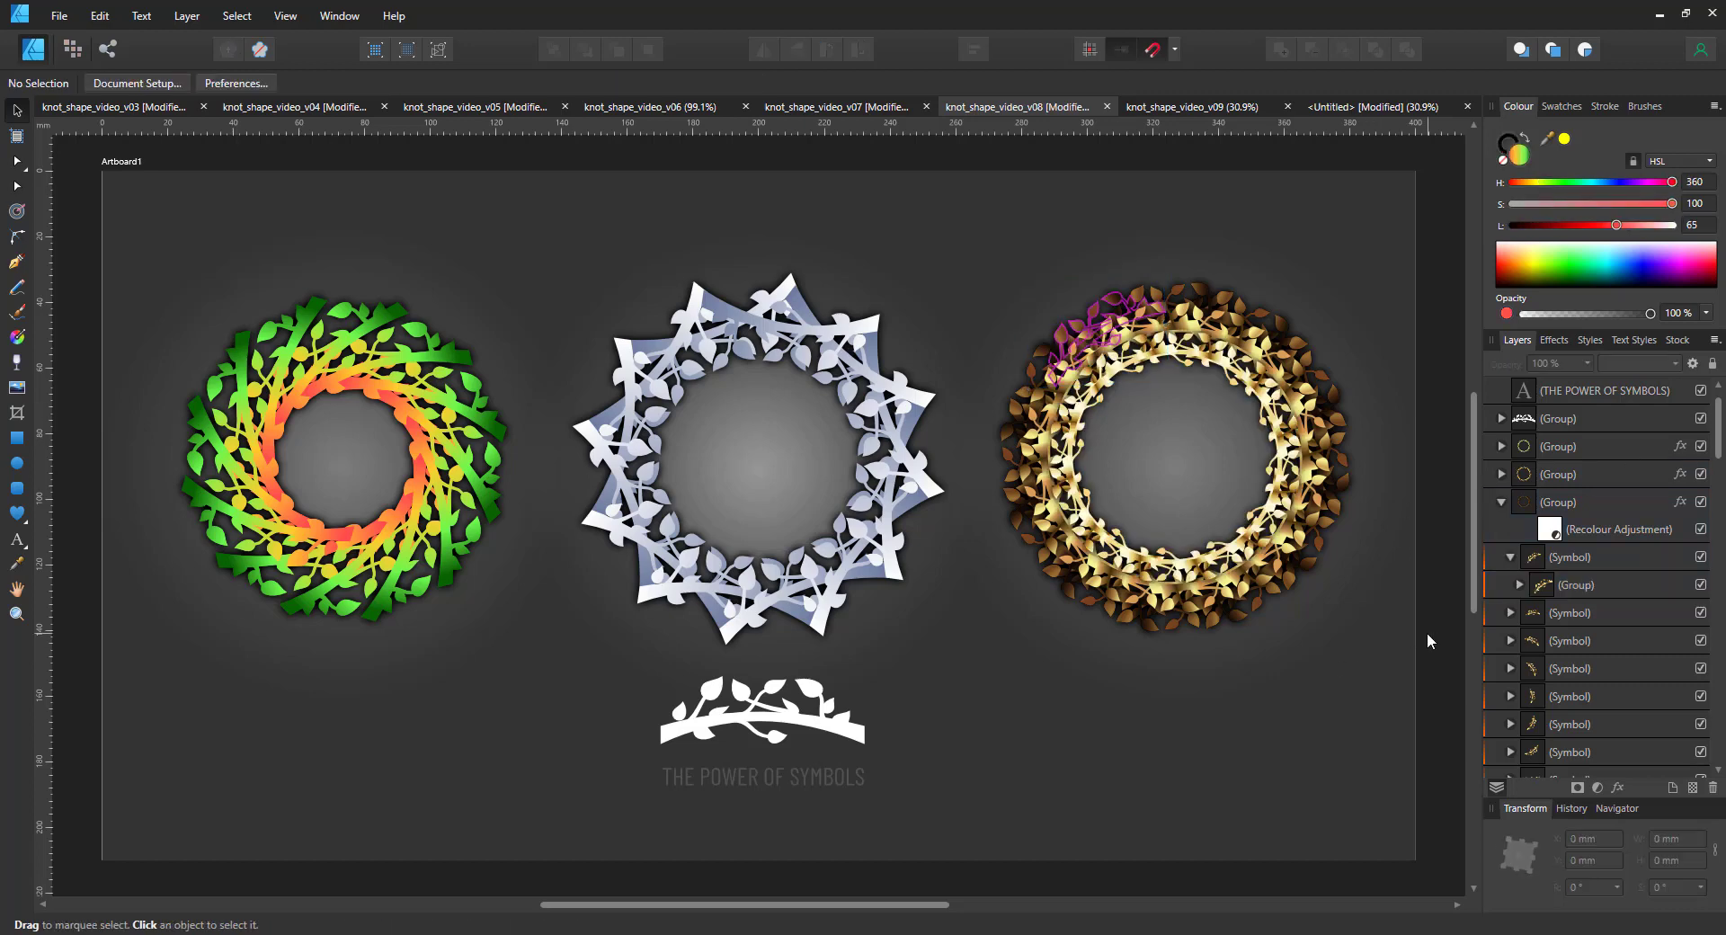
Fade the white leafy branch below the middle wreath to 10% opacity and deselect it.
left_click(844, 738)
key("1")
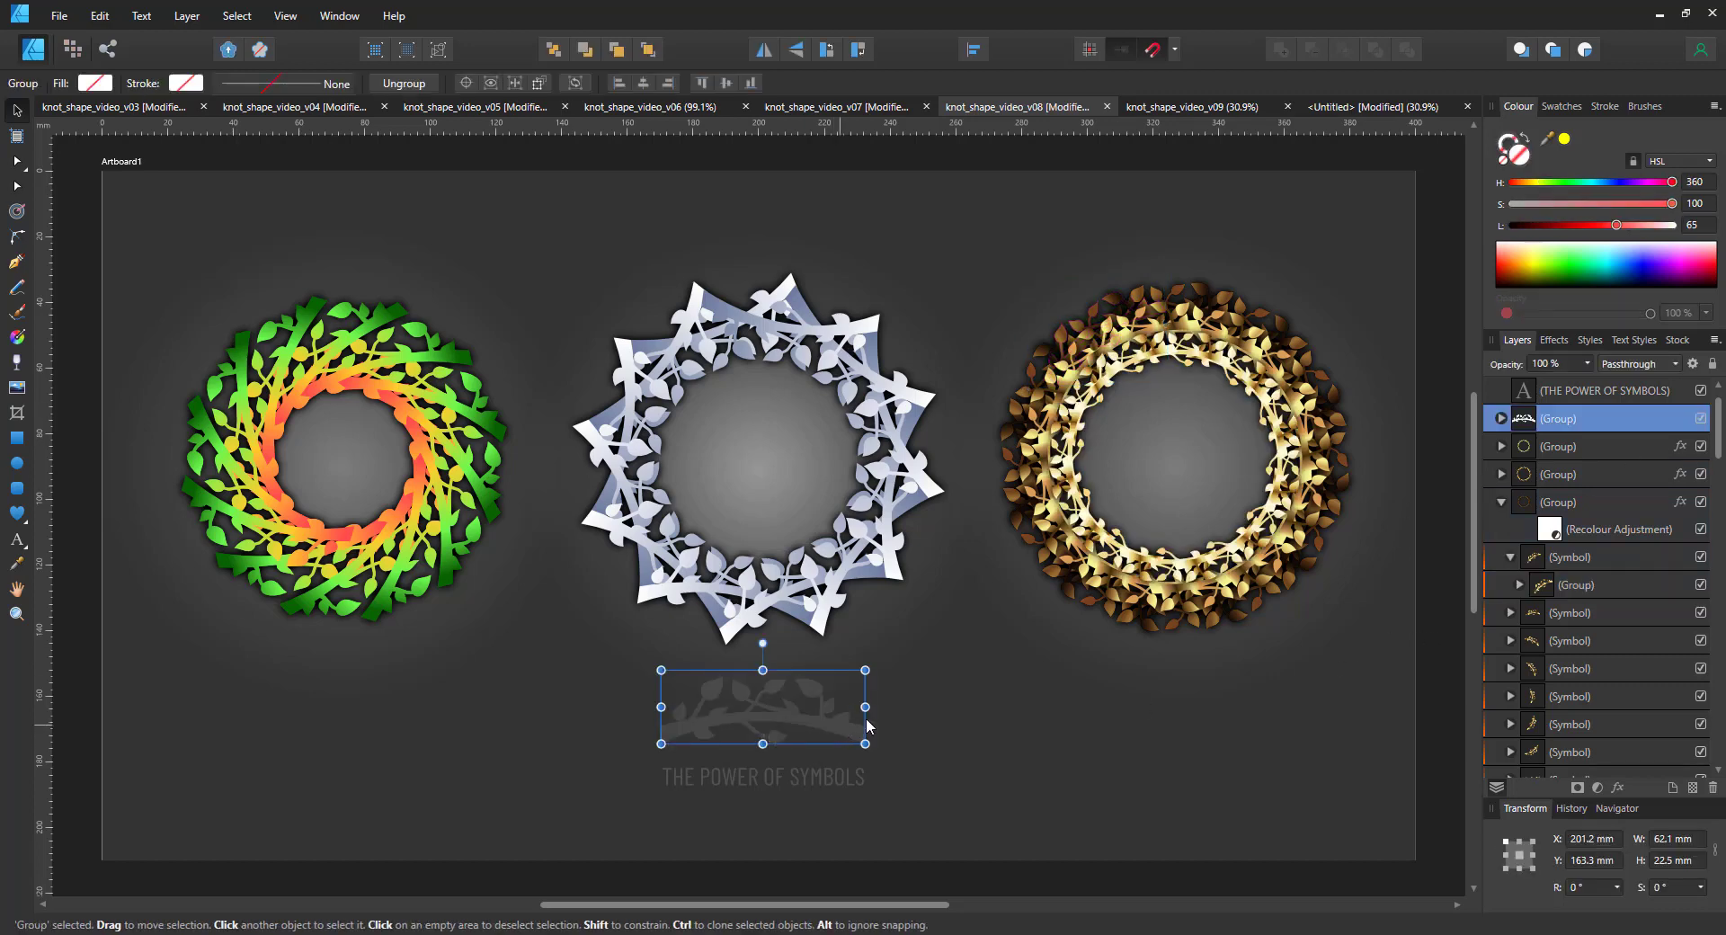
left_click(1423, 624)
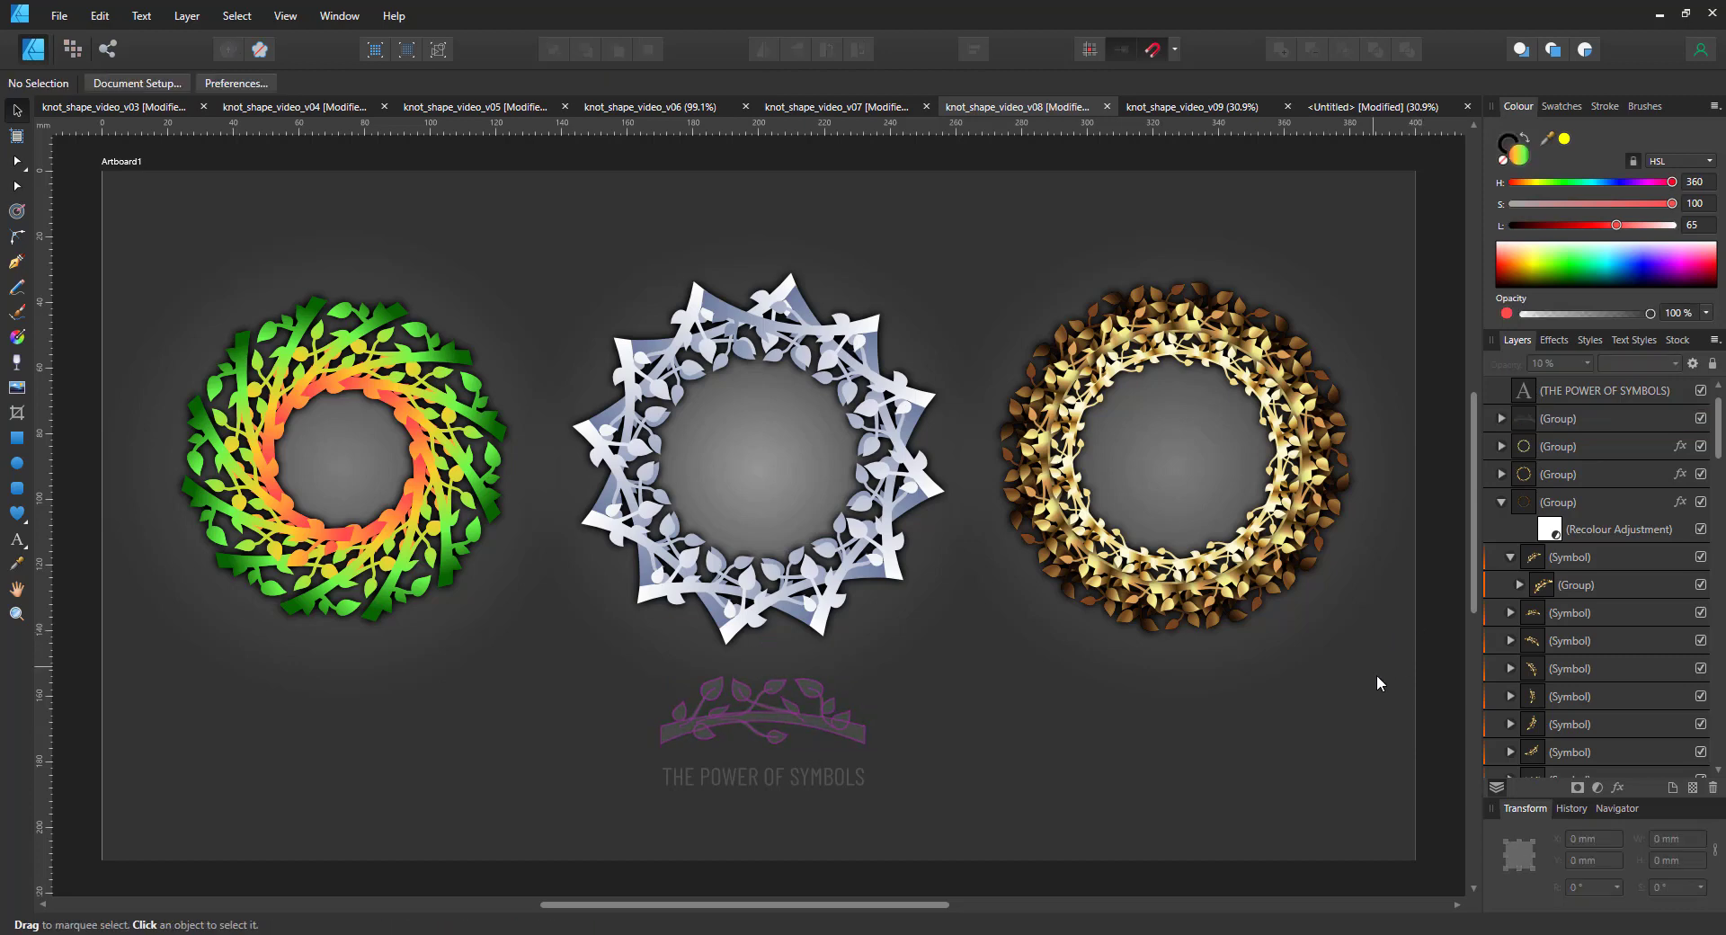